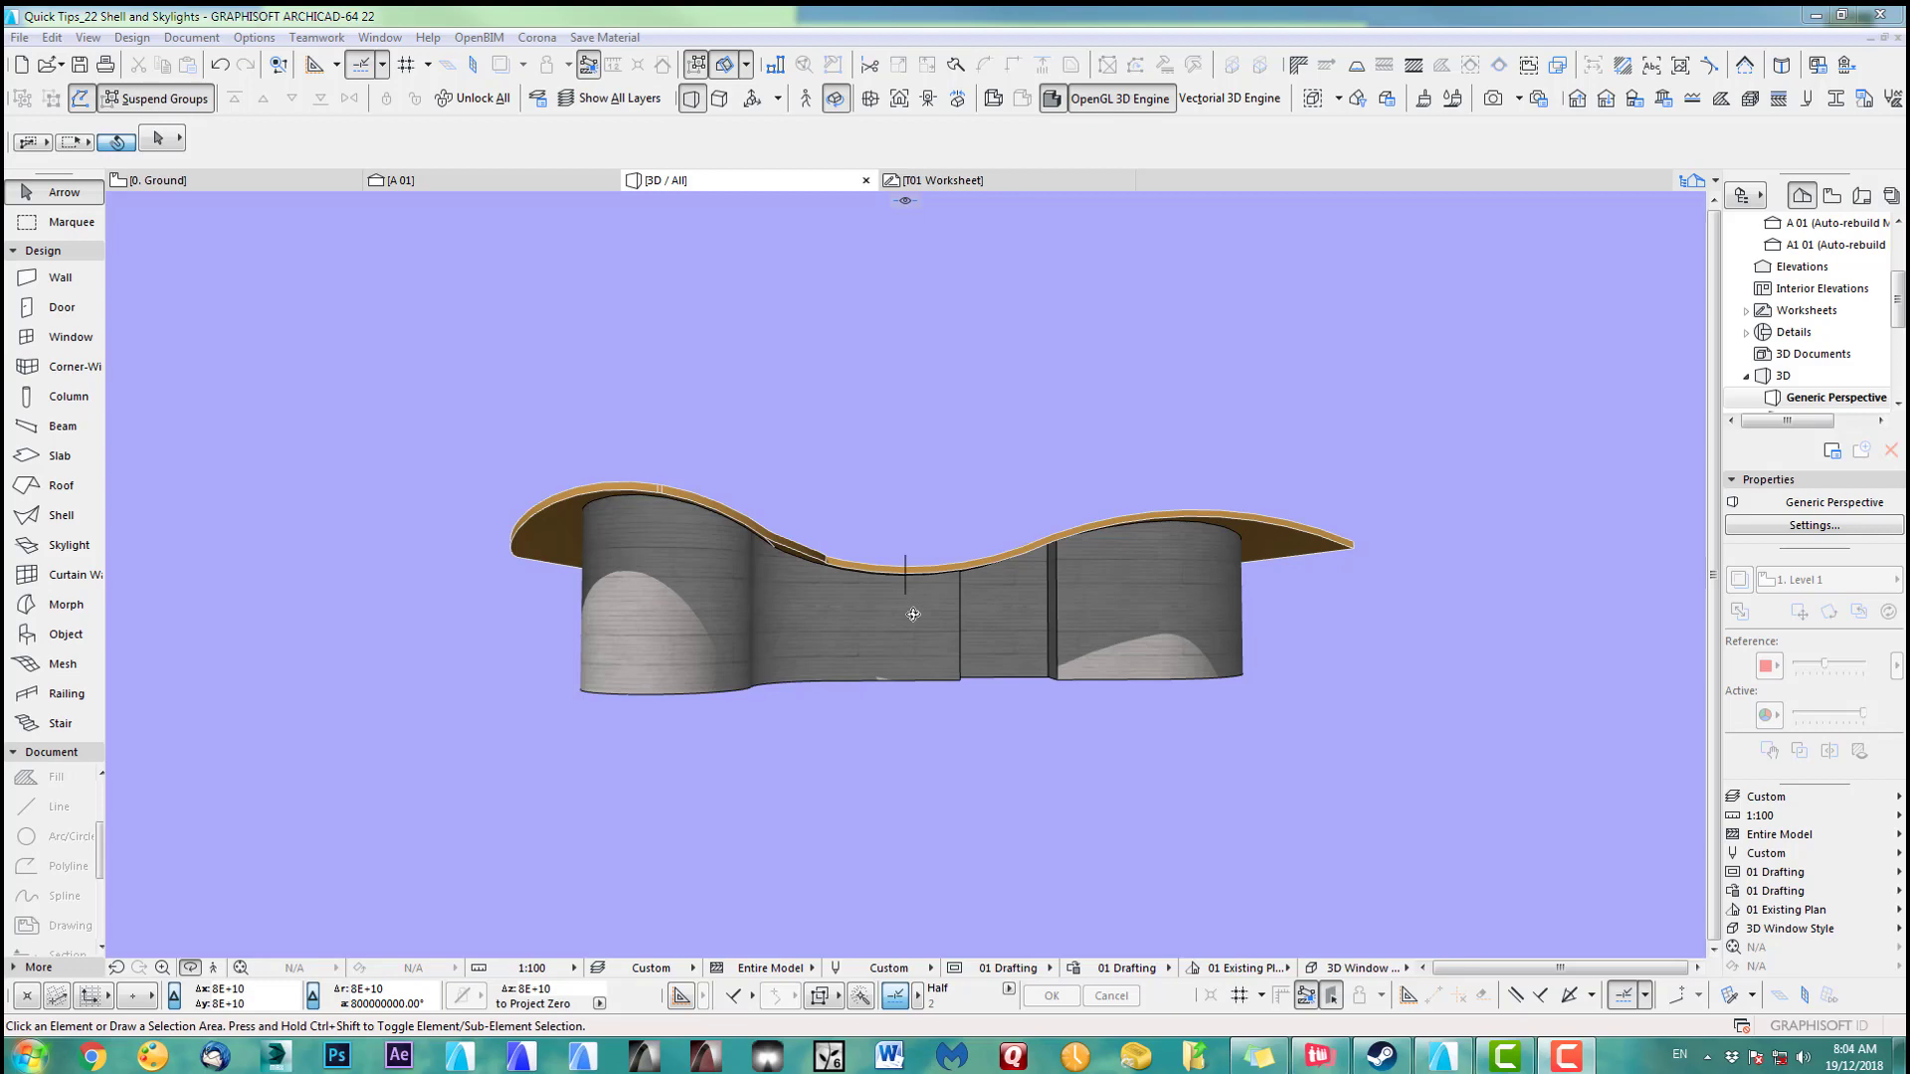
Inspect the finished wavy roof with skylights and the roofless building with curved walls in 3D
left_click(909, 708)
left_click_drag(909, 708, 1220, 737)
mouse_move(950, 560)
middle_mouse_down()
mouse_move(1151, 596)
mouse_move(1134, 626)
mouse_move(1407, 627)
mouse_move(759, 554)
mouse_move(1044, 671)
mouse_move(1037, 744)
mouse_move(896, 666)
mouse_move(679, 724)
middle_mouse_up()
middle_click_drag(816, 773, 912, 725)
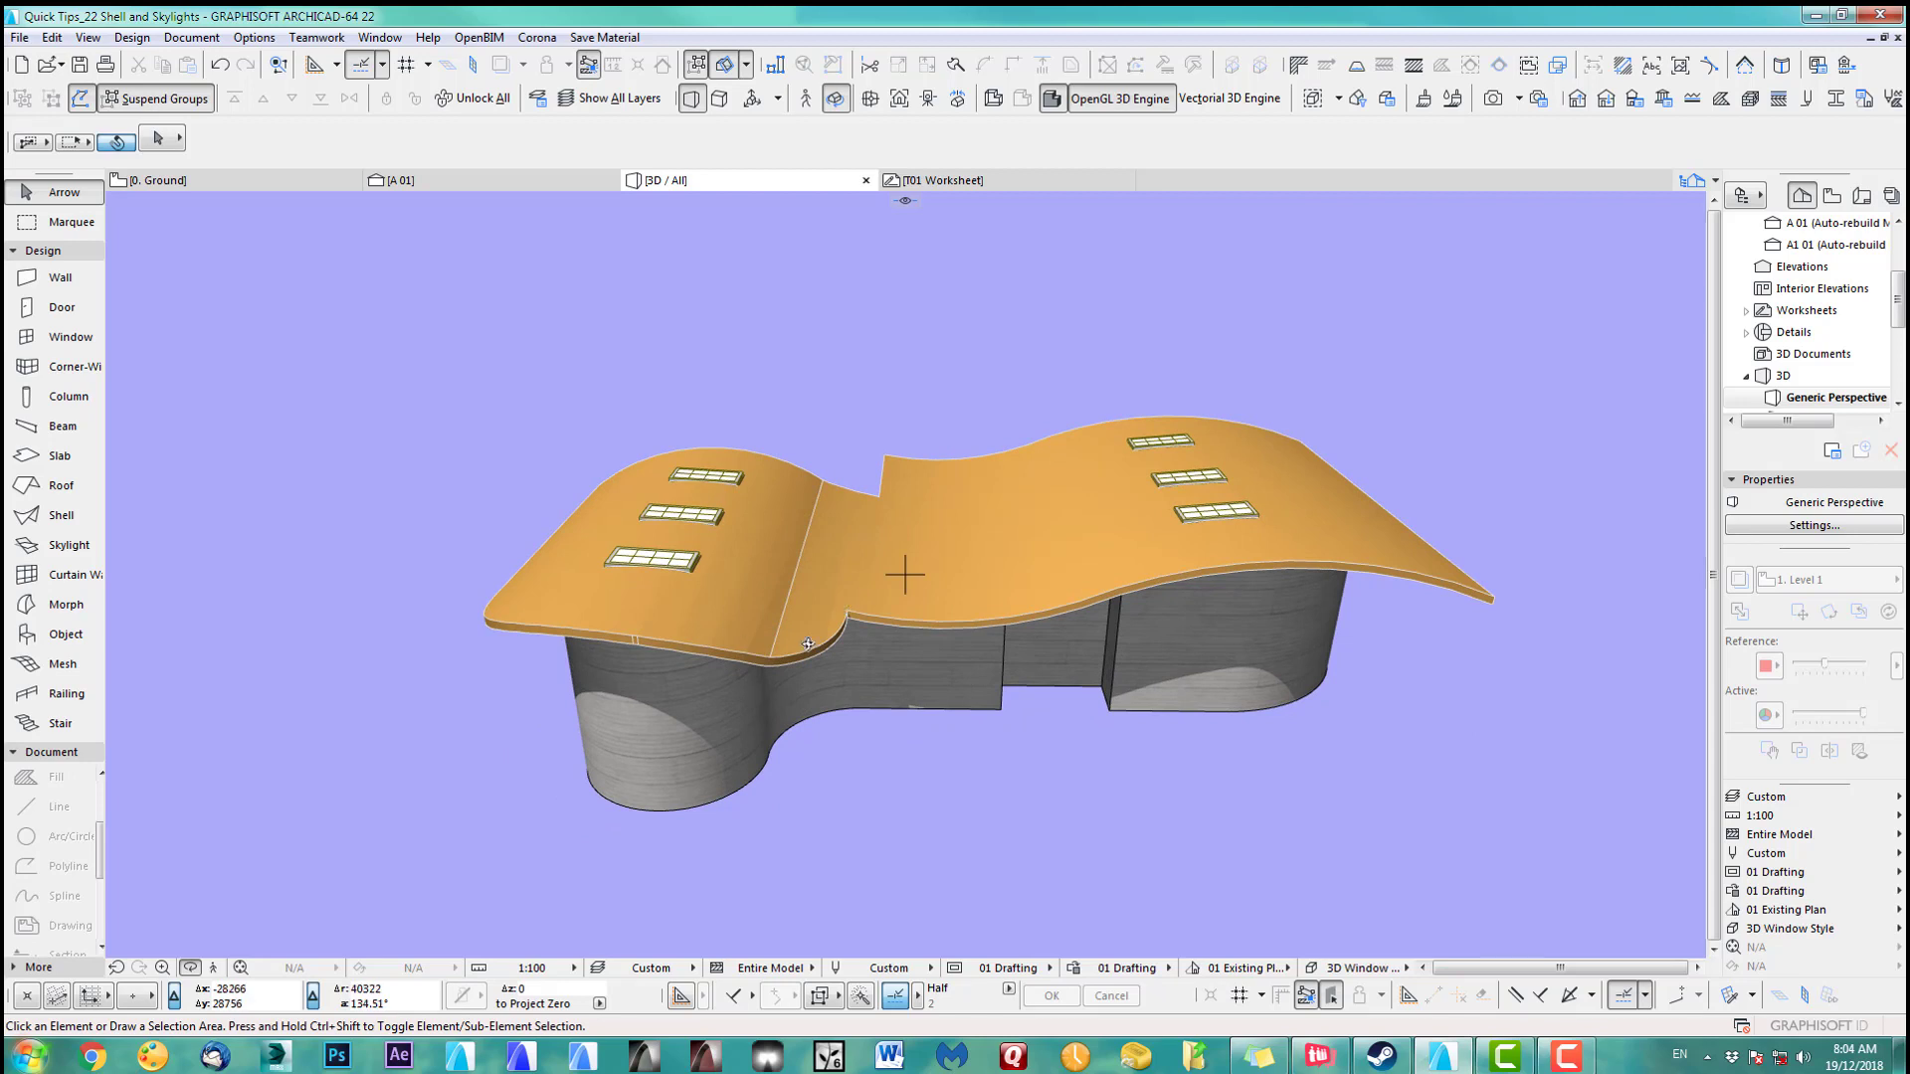
middle_click_drag(997, 678, 1054, 611, "shift")
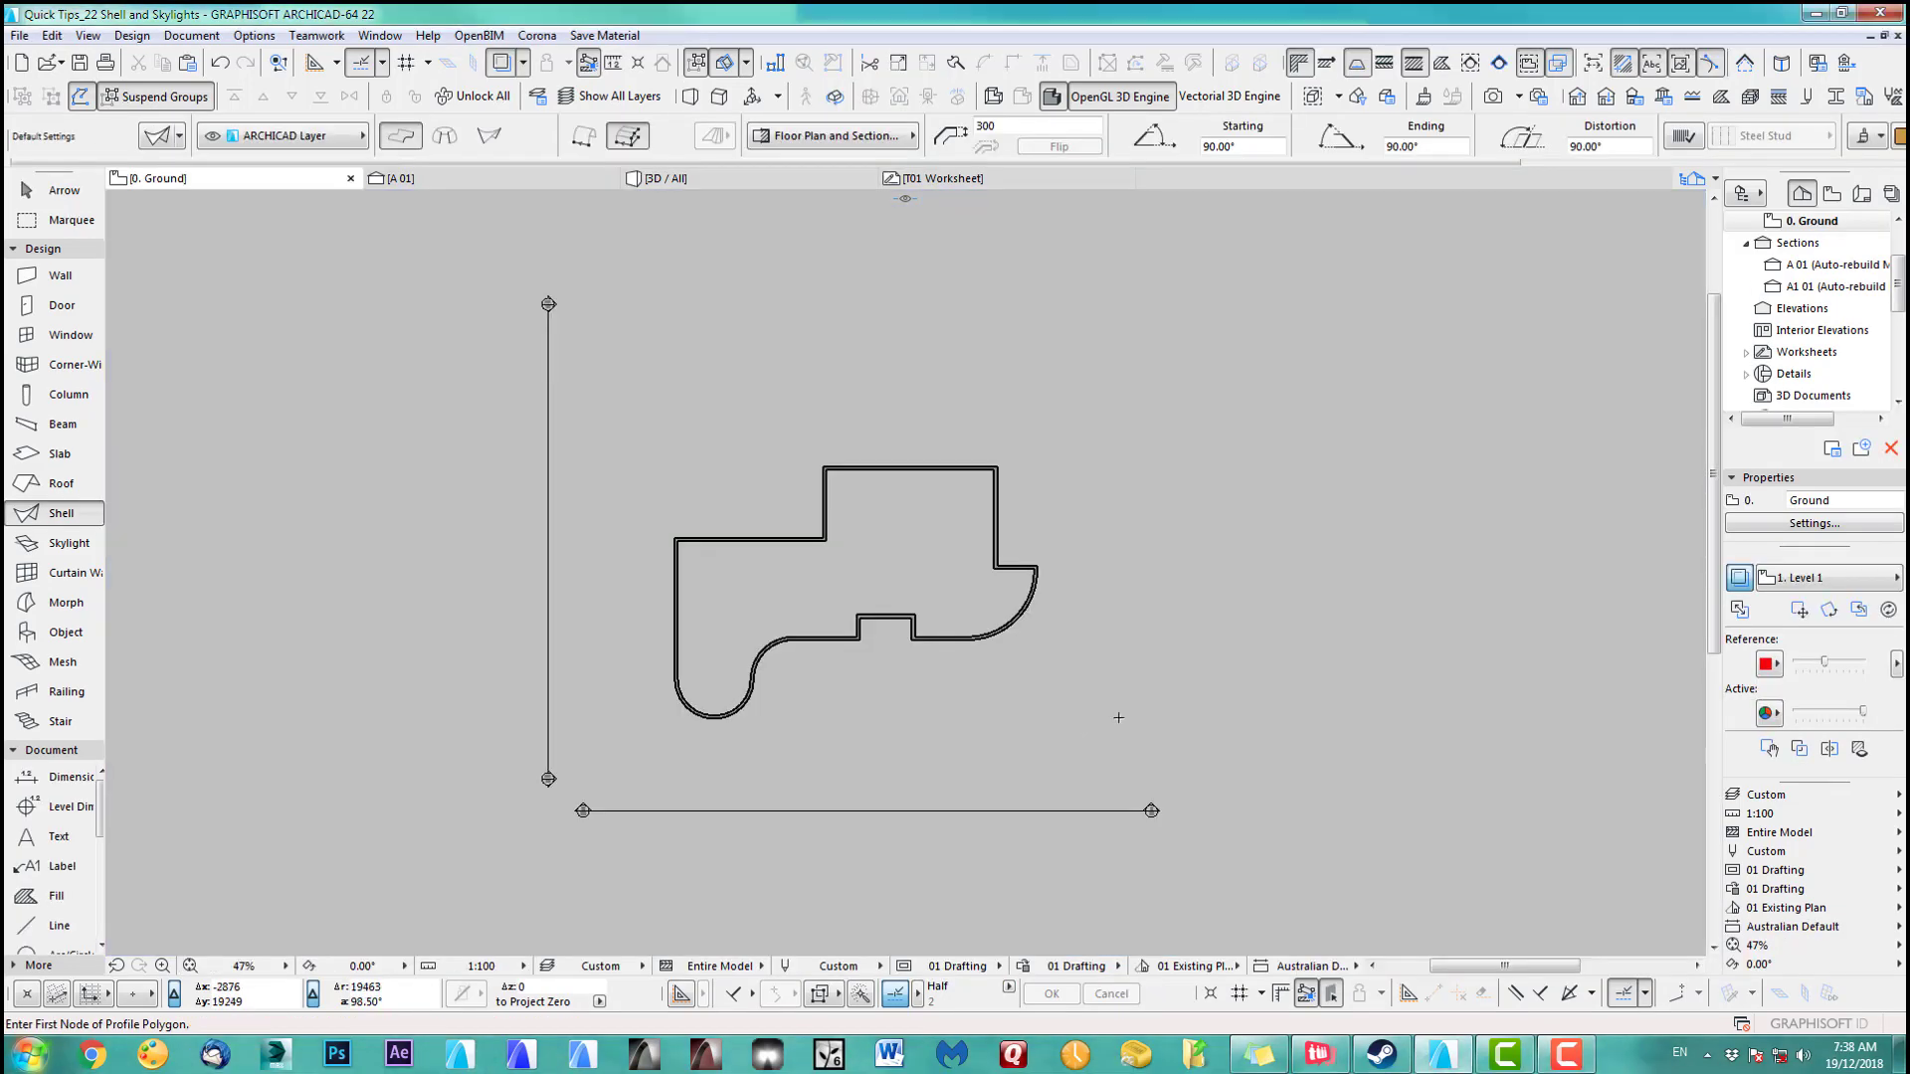
key("F3")
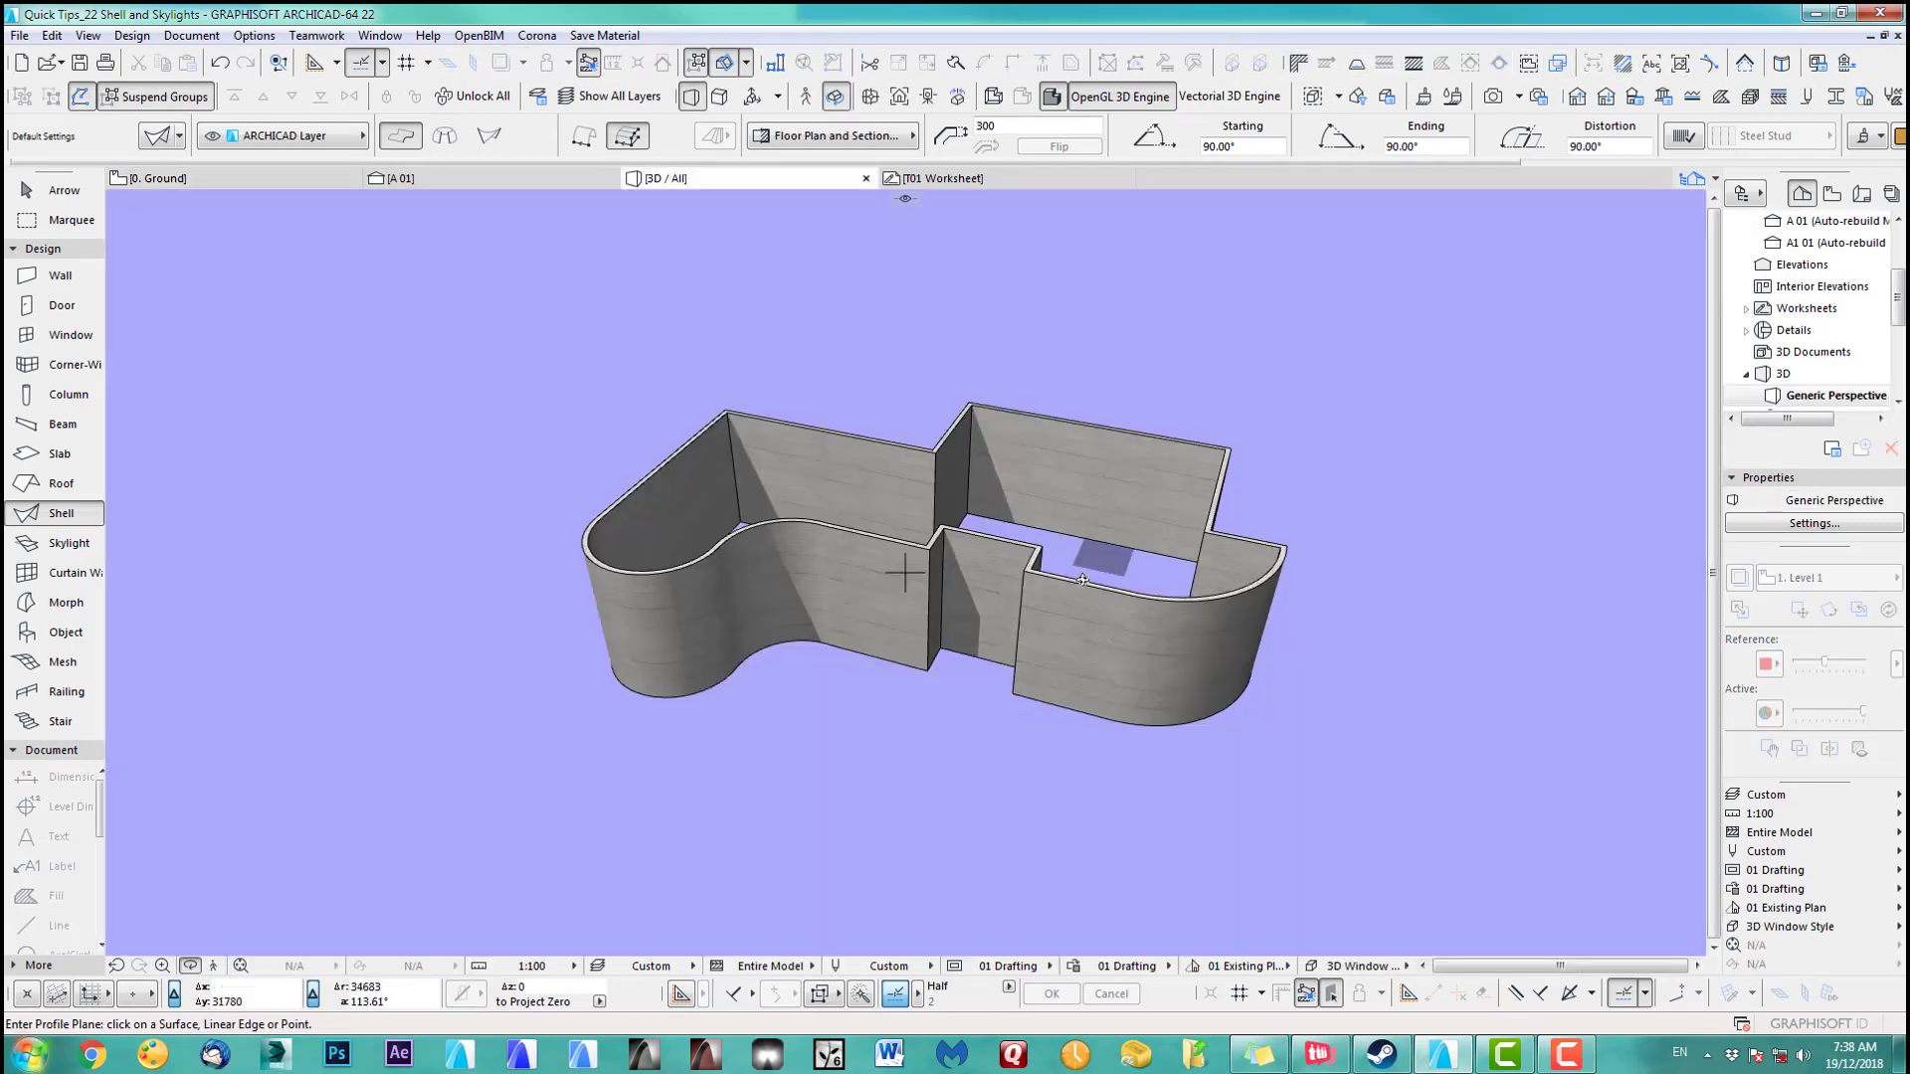
middle_click_drag(963, 582, 1172, 615, "shift")
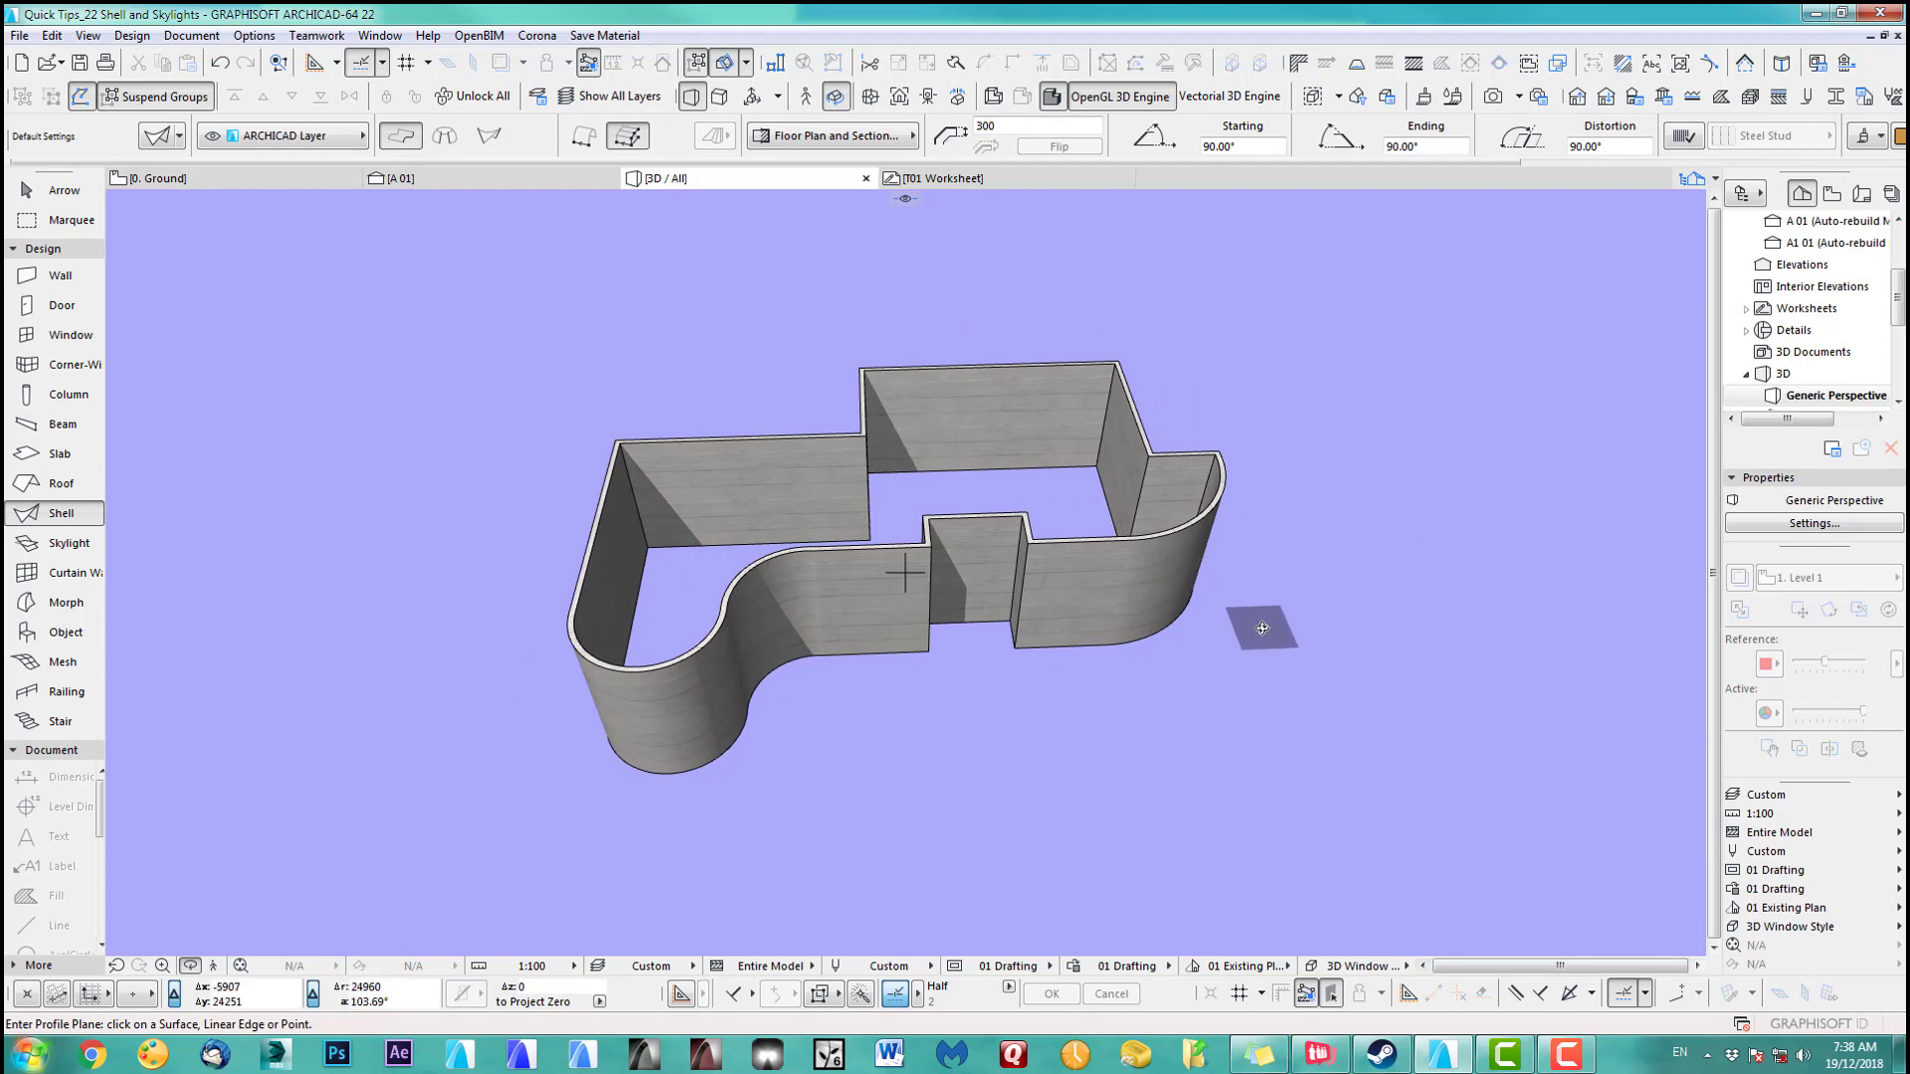
left_click(1262, 629)
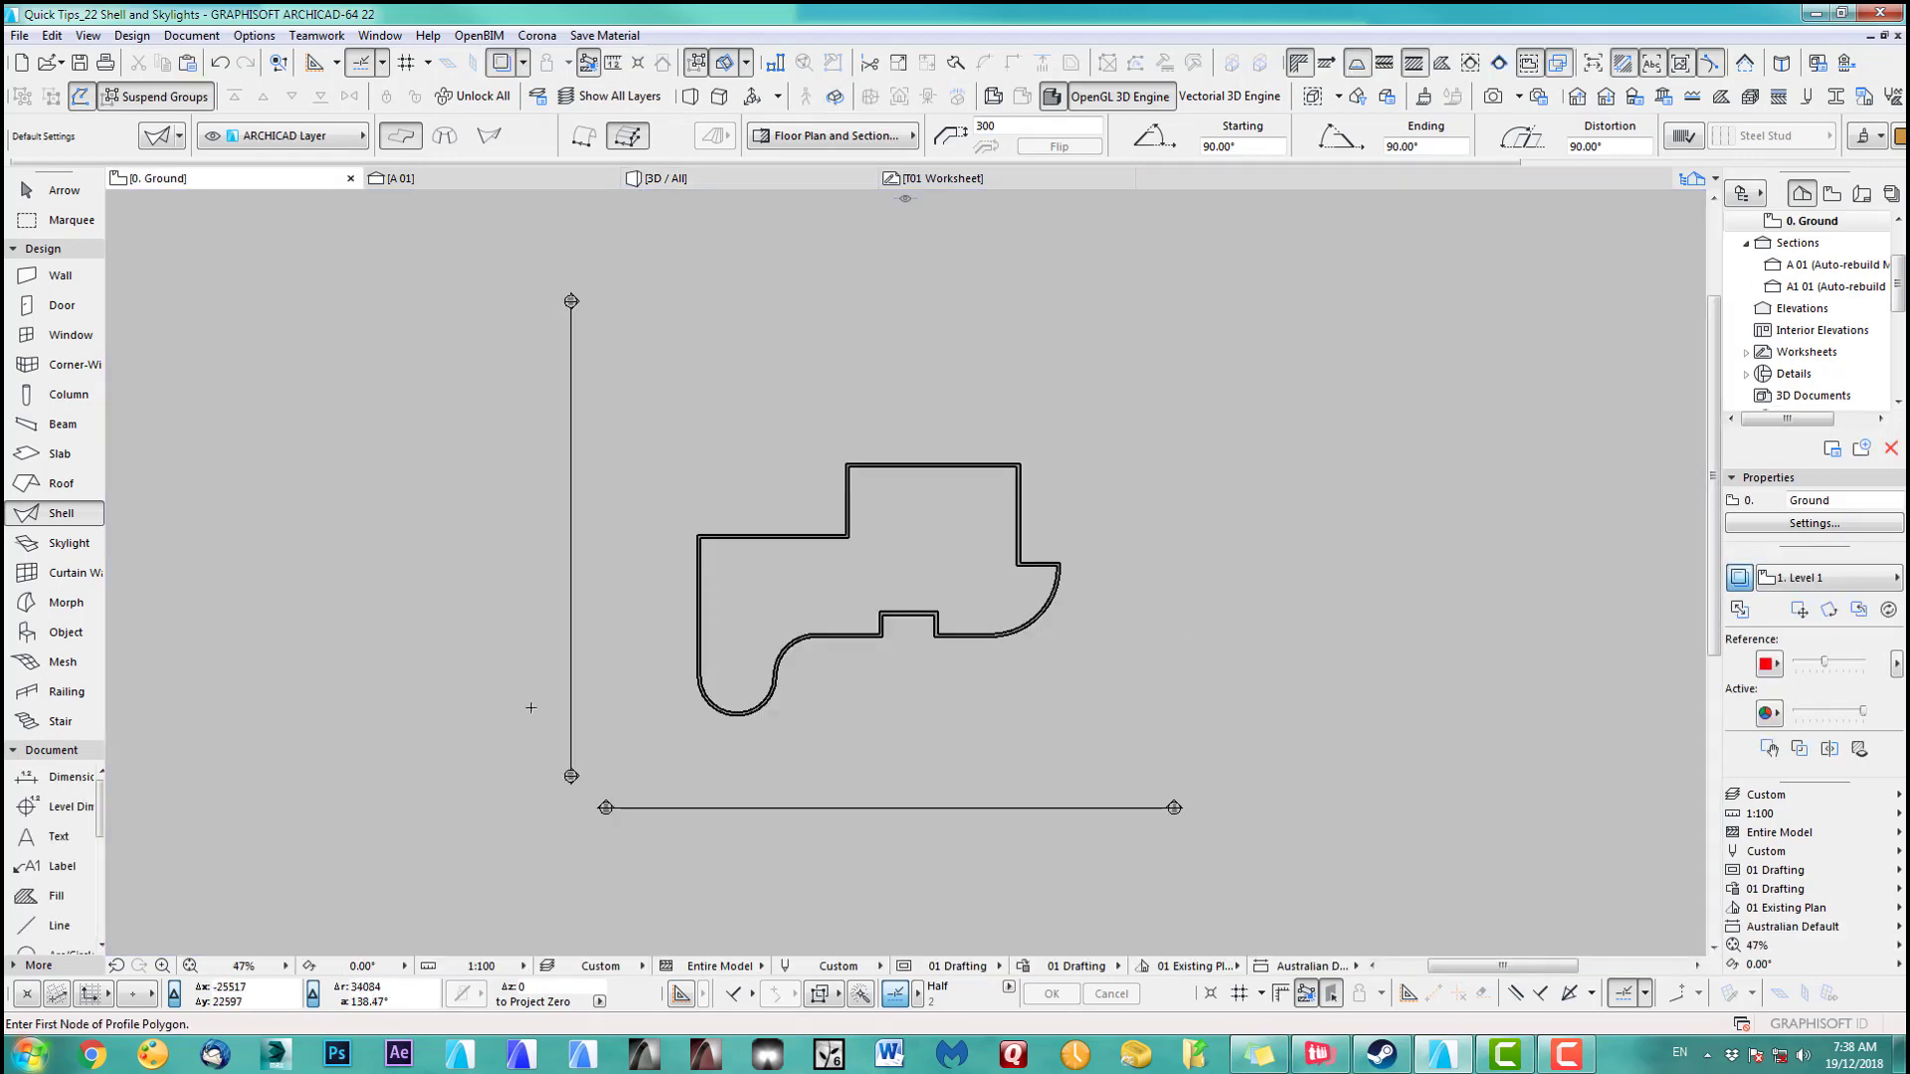
Set the Shell defaults to 200 thickness and 3000 elevation to project zero
double_click(58, 518)
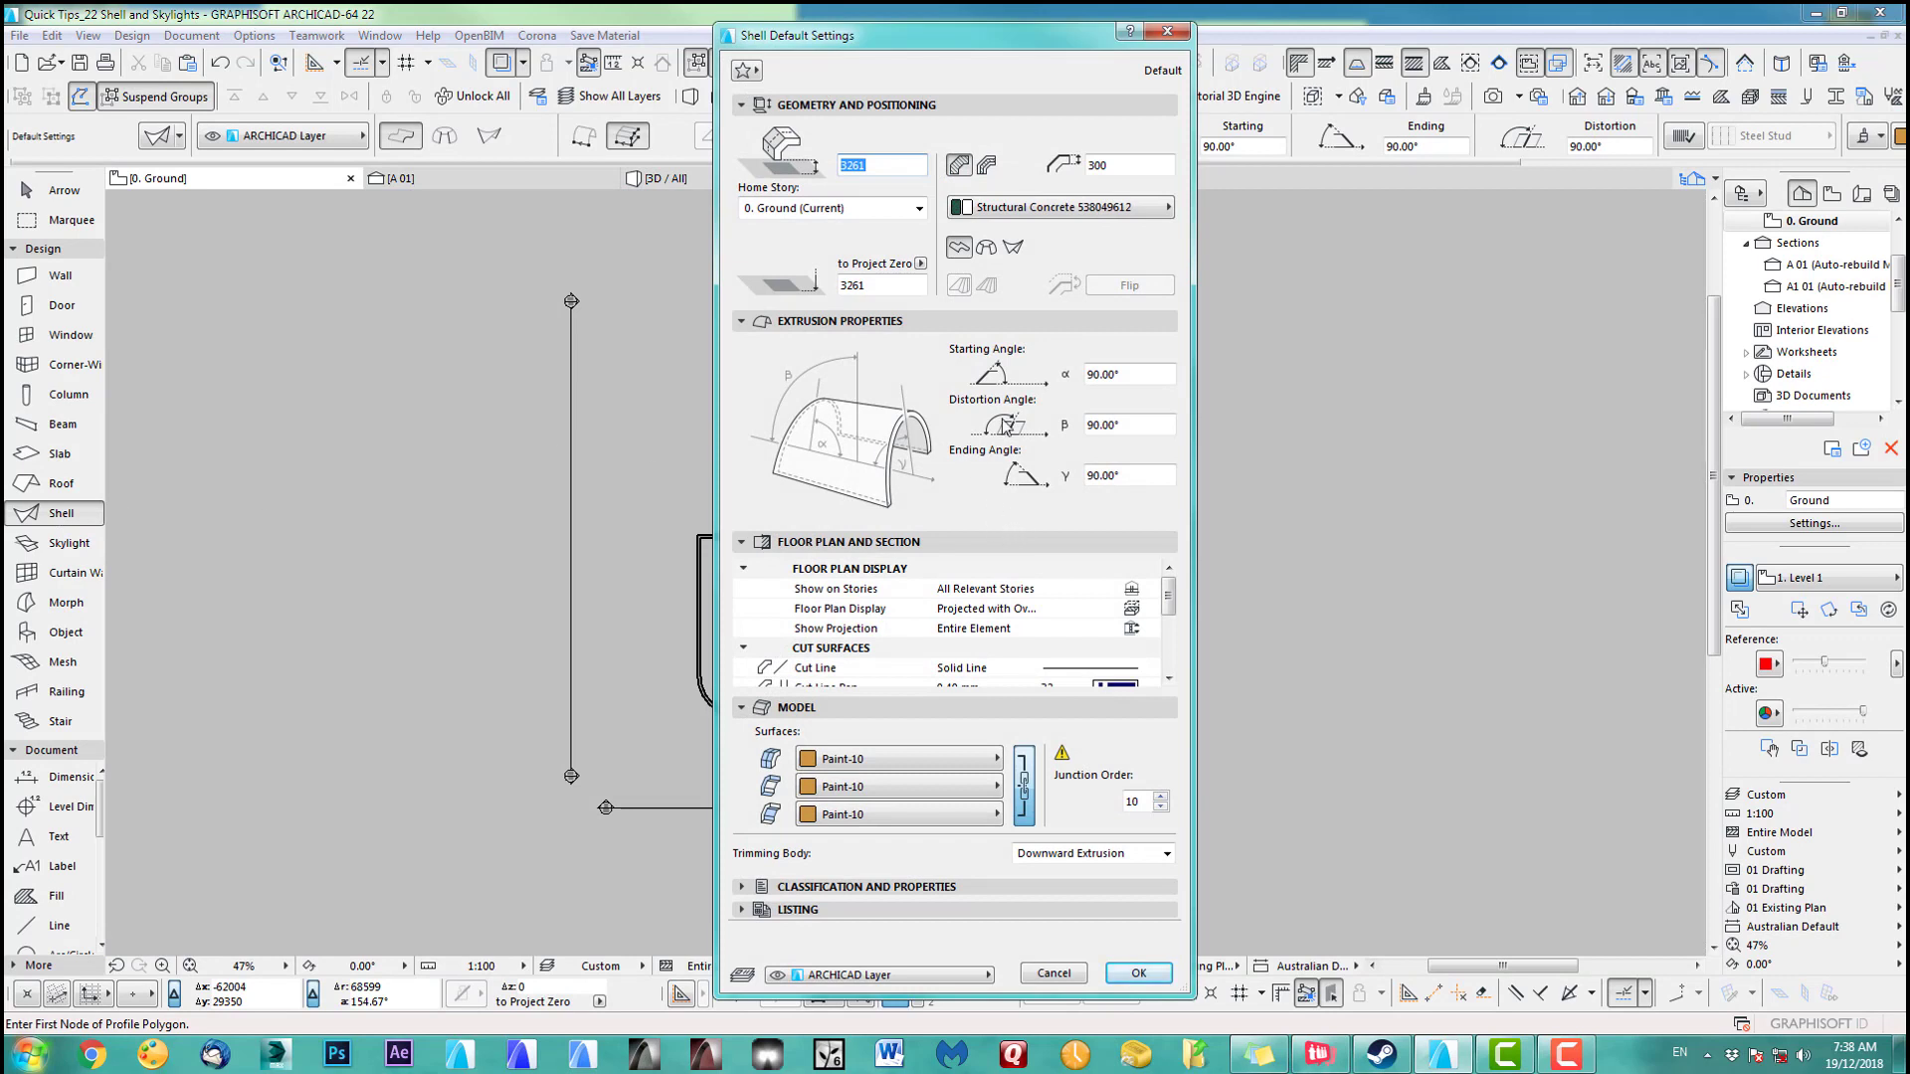
left_click(1126, 165)
left_click(882, 285)
left_click(888, 977)
left_click(888, 980)
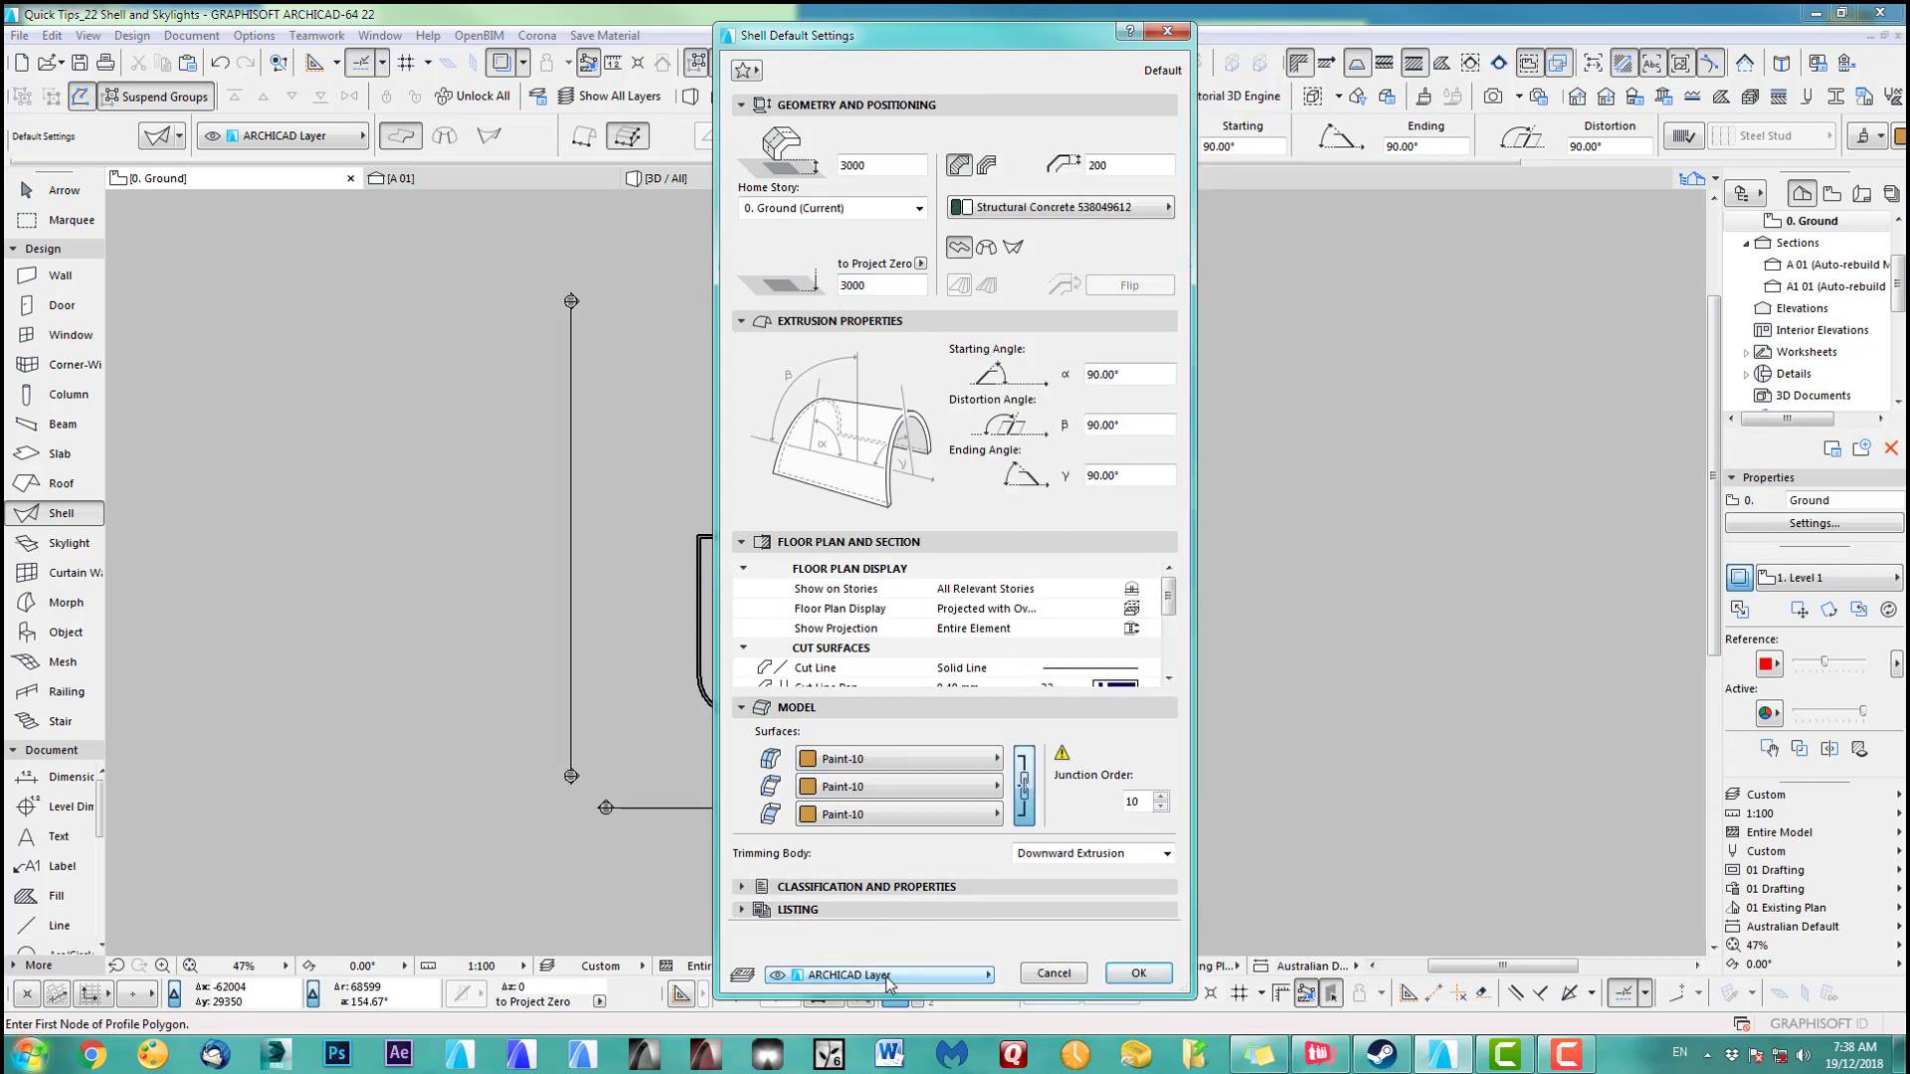
left_click(1139, 973)
Draw a horizontal three-segment extruded shell profile above the building plan and confirm its extrusion length
scroll(988, 567, "up", 3)
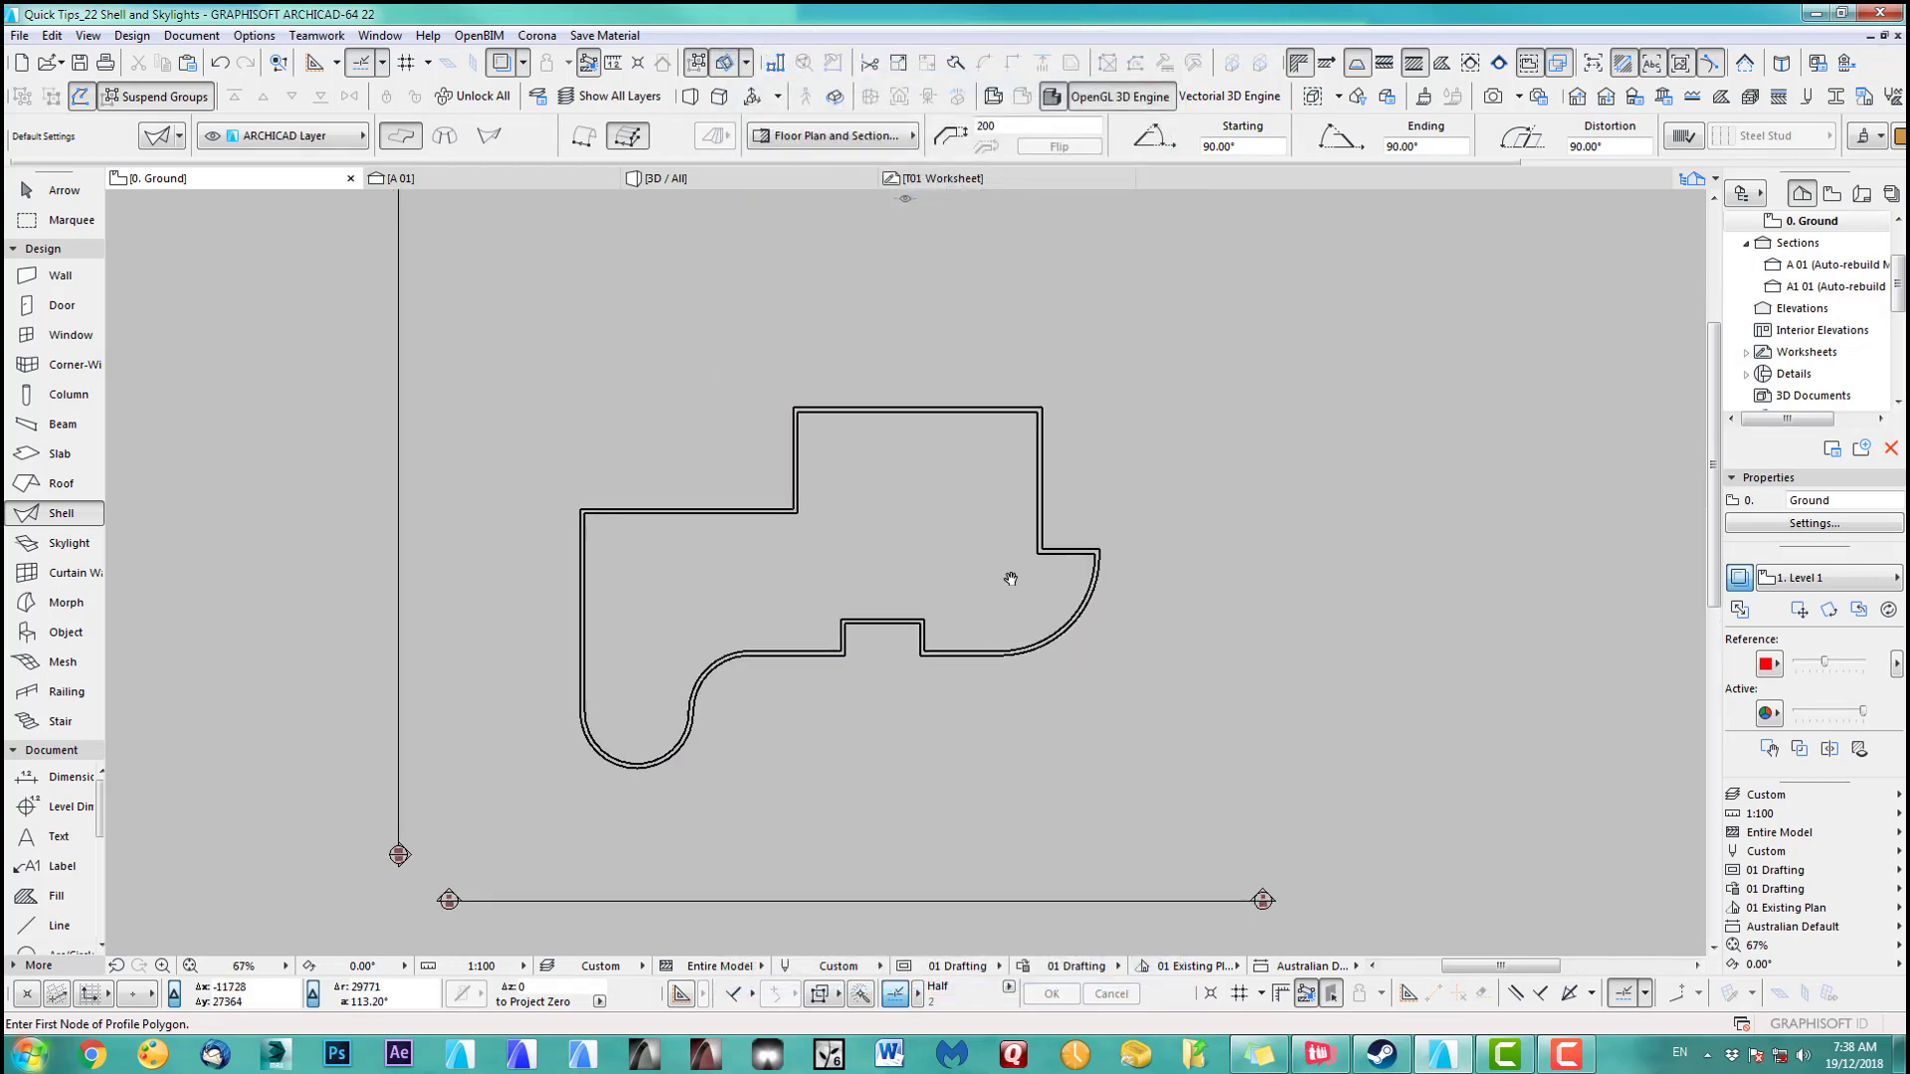
scroll(941, 478, "down", 3)
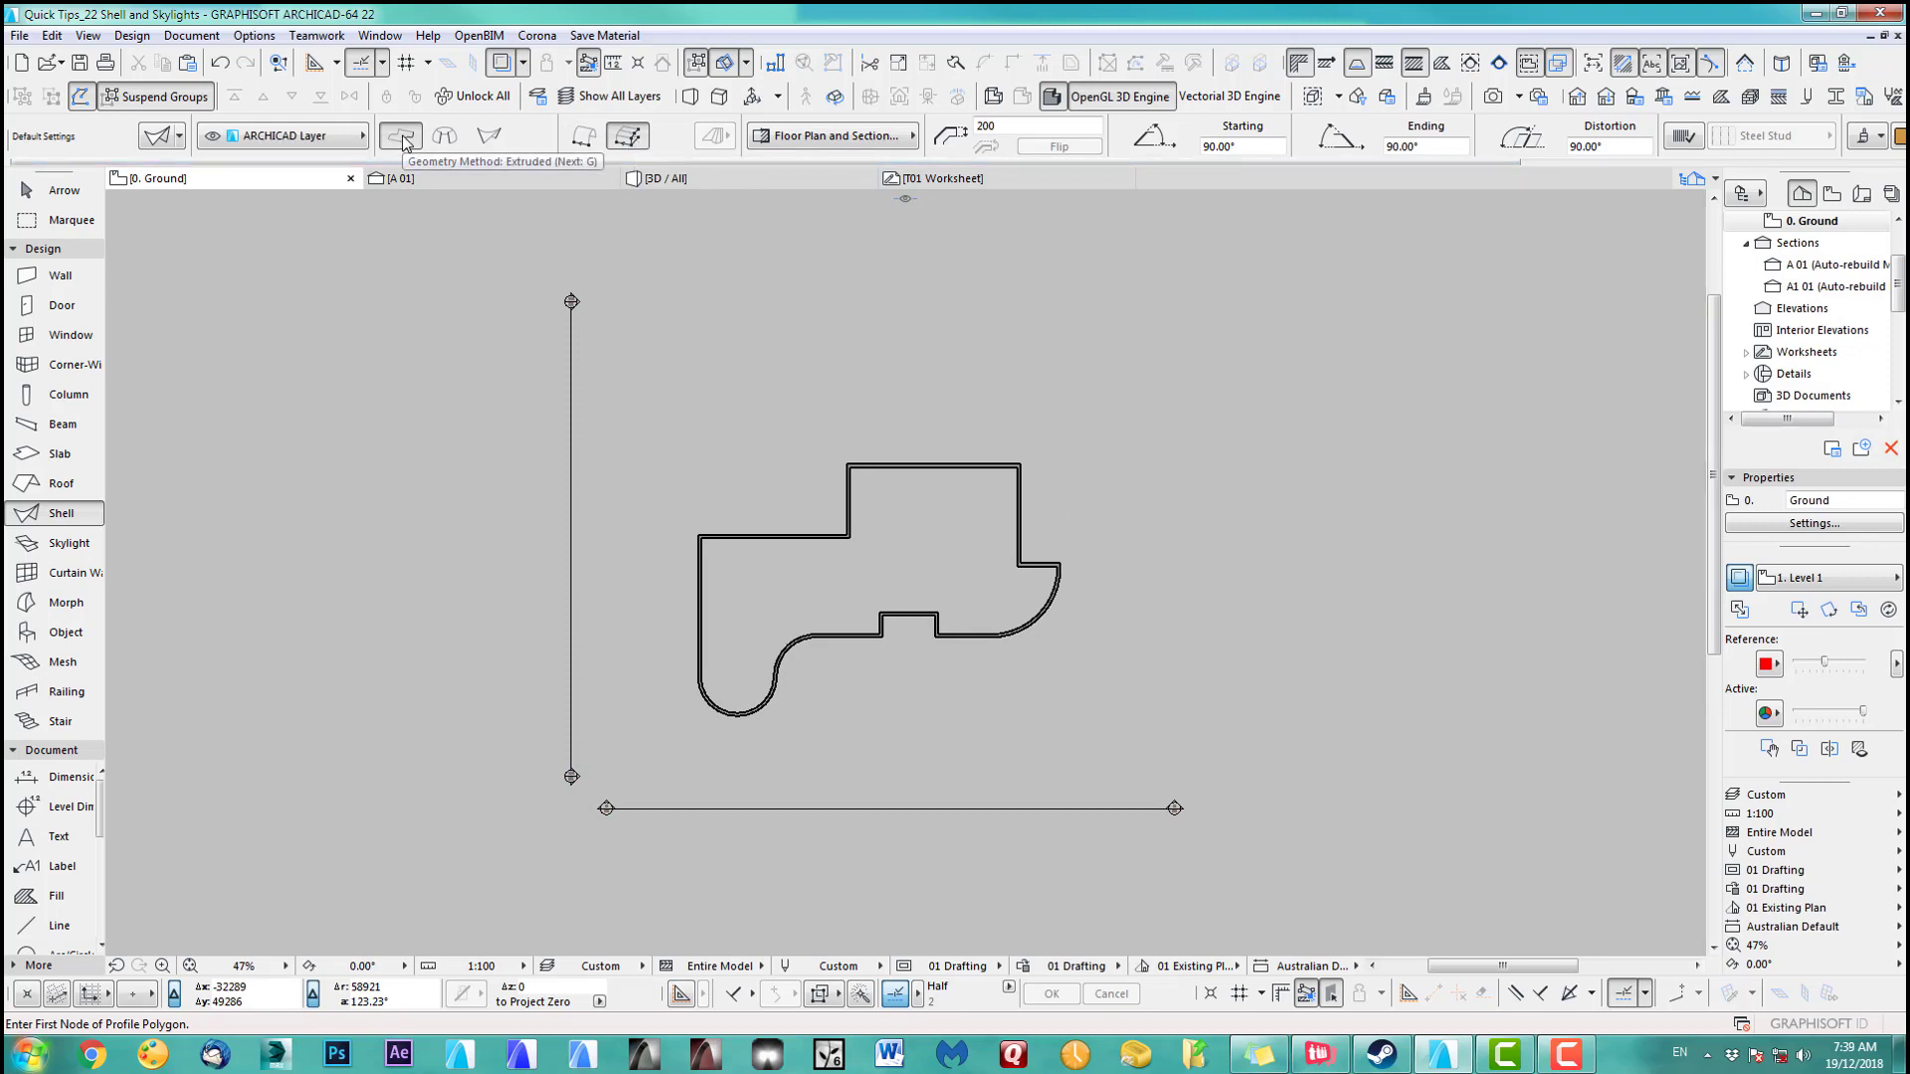
left_click(657, 404)
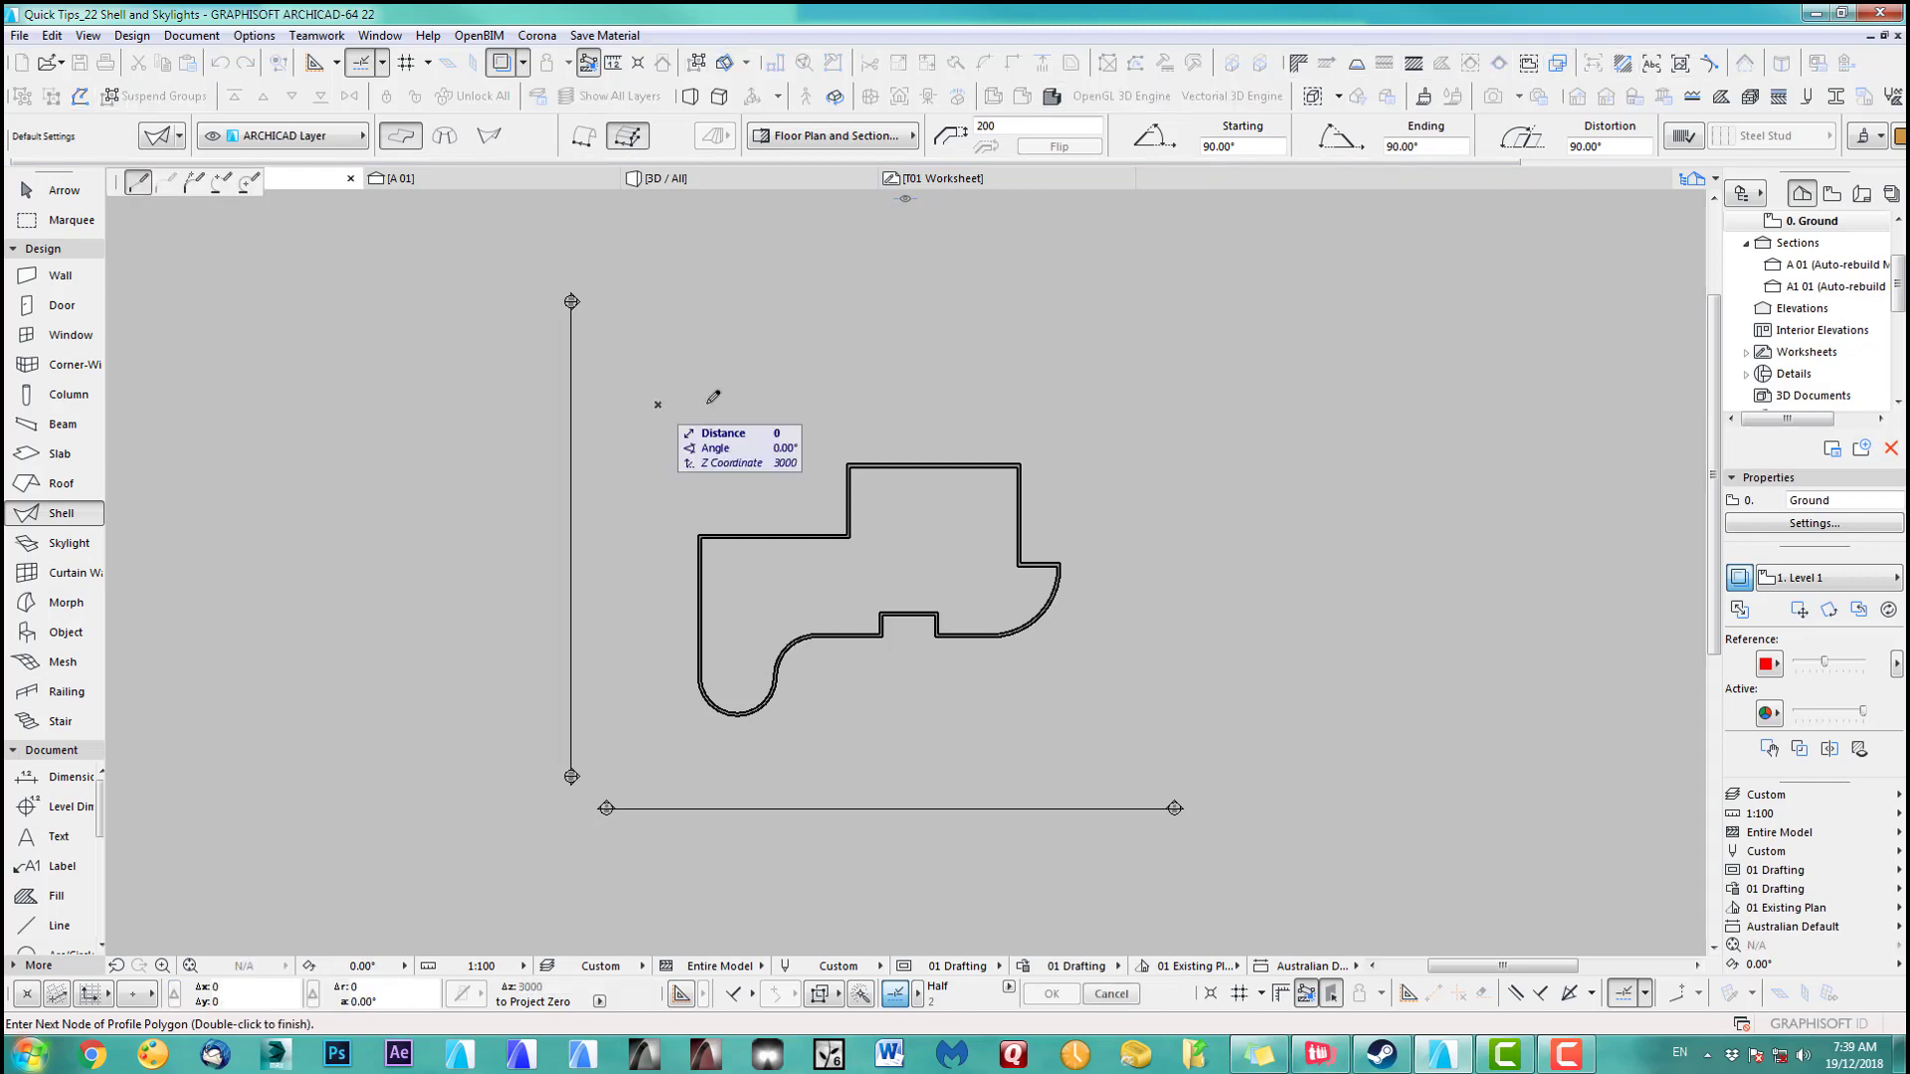
left_click(786, 404)
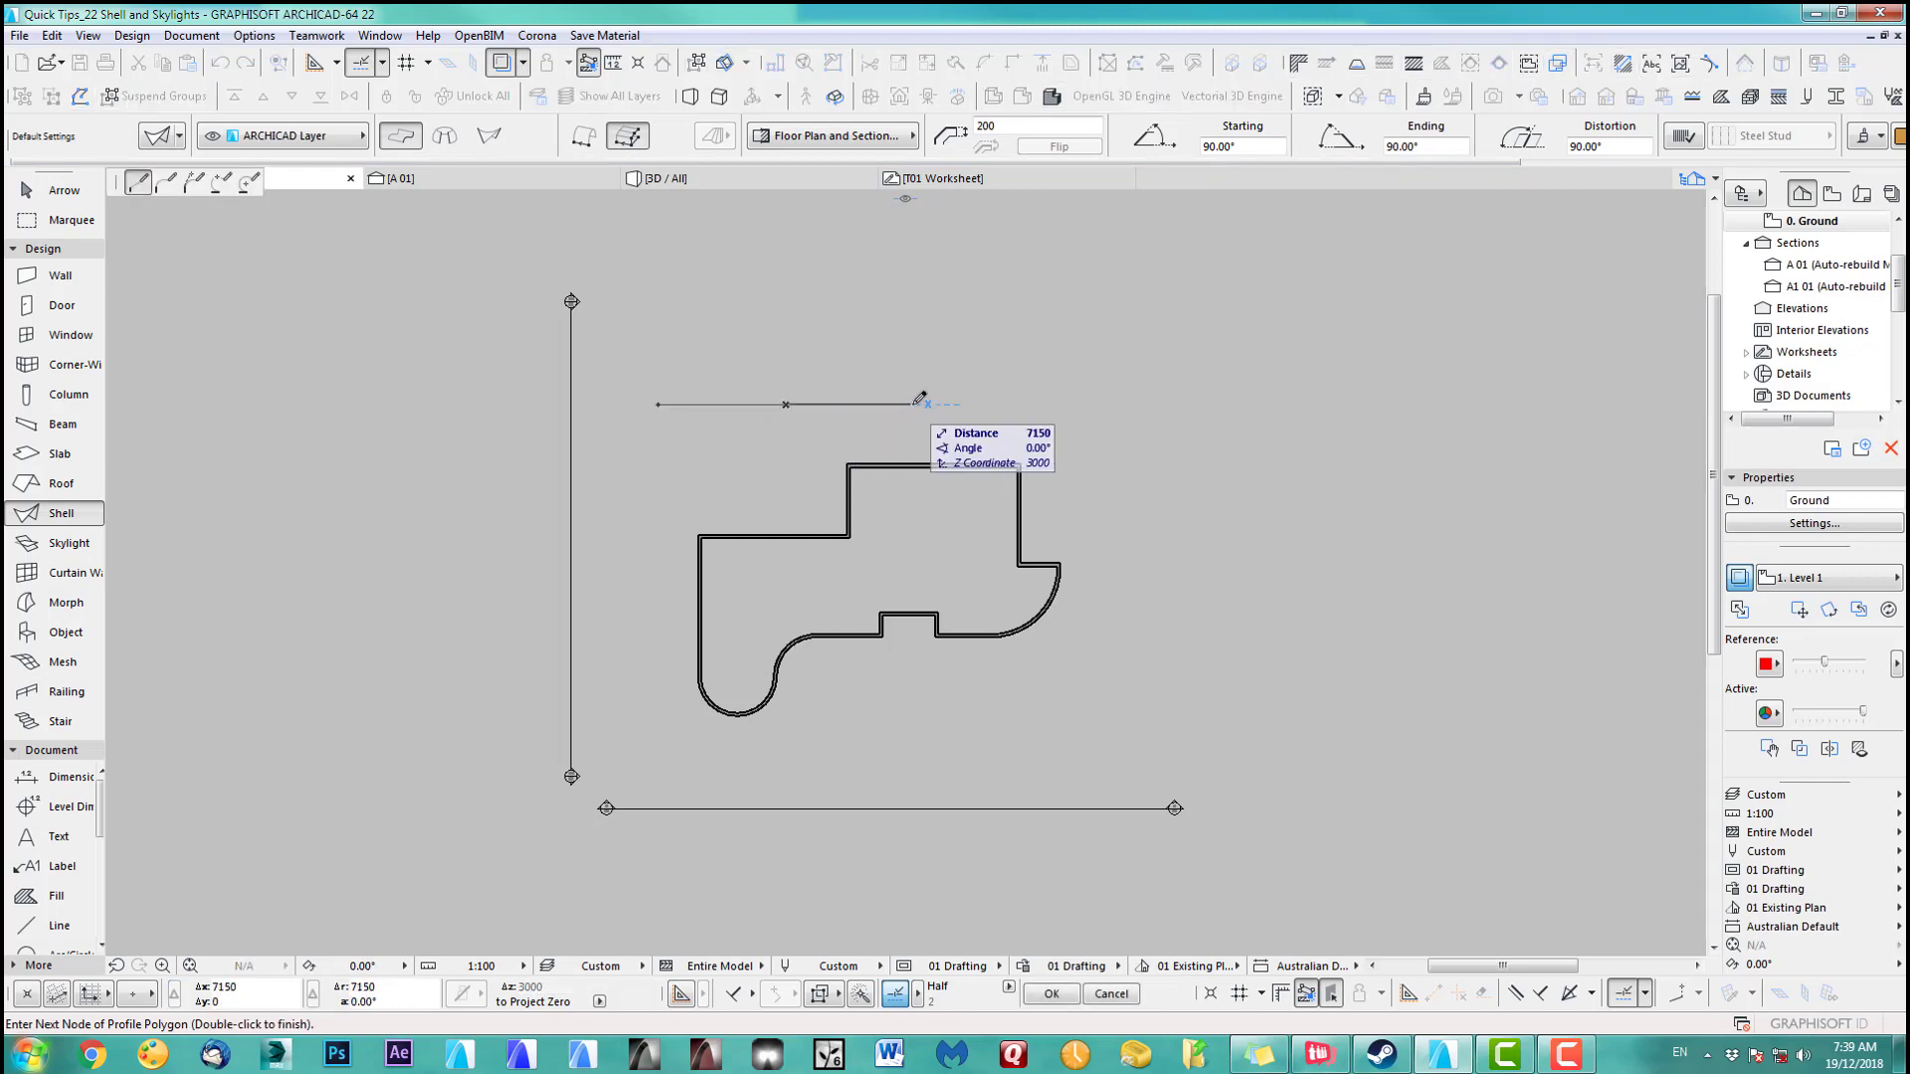
left_click(1088, 404)
left_click(1091, 403)
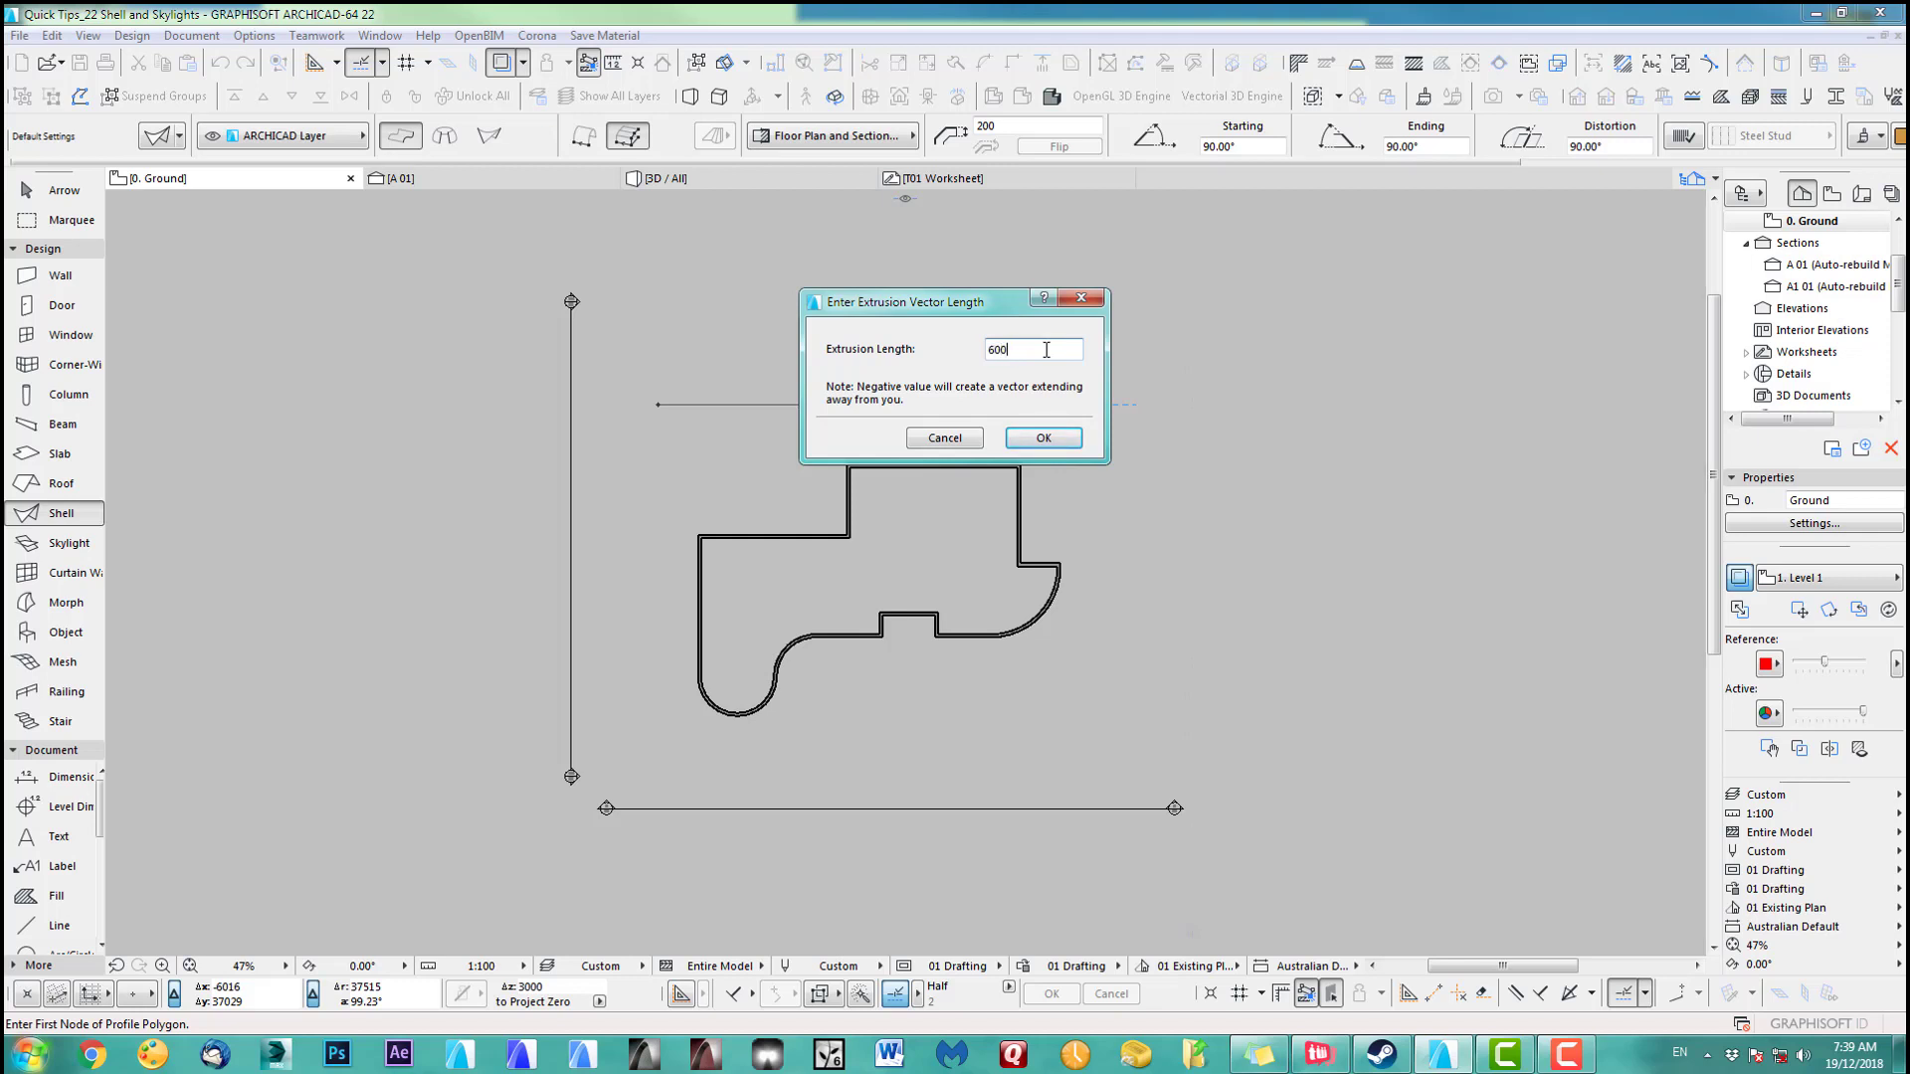
left_click(1042, 436)
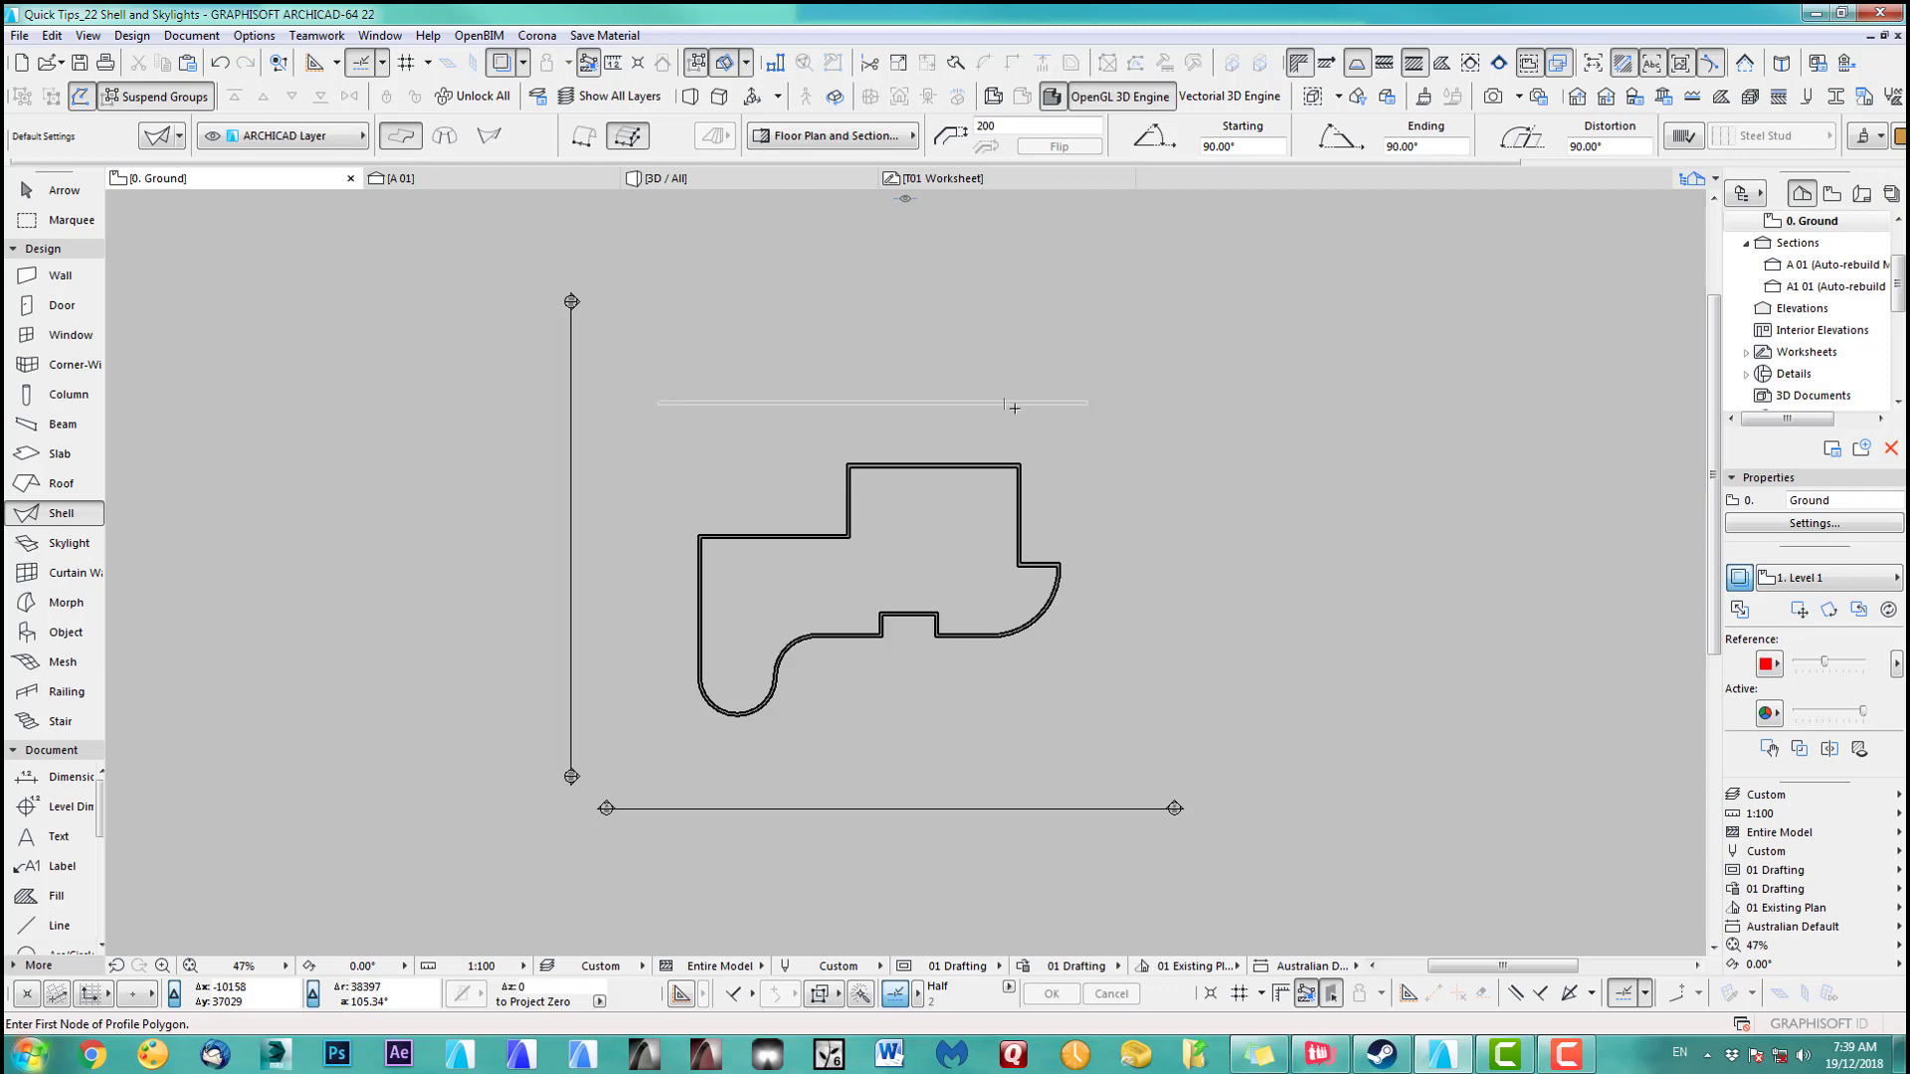
Select the new shell on the ground floor plan and curve its left profile segment into an upward arc
key("F3")
middle_click_drag(904, 556, 872, 485, "shift")
key("F2")
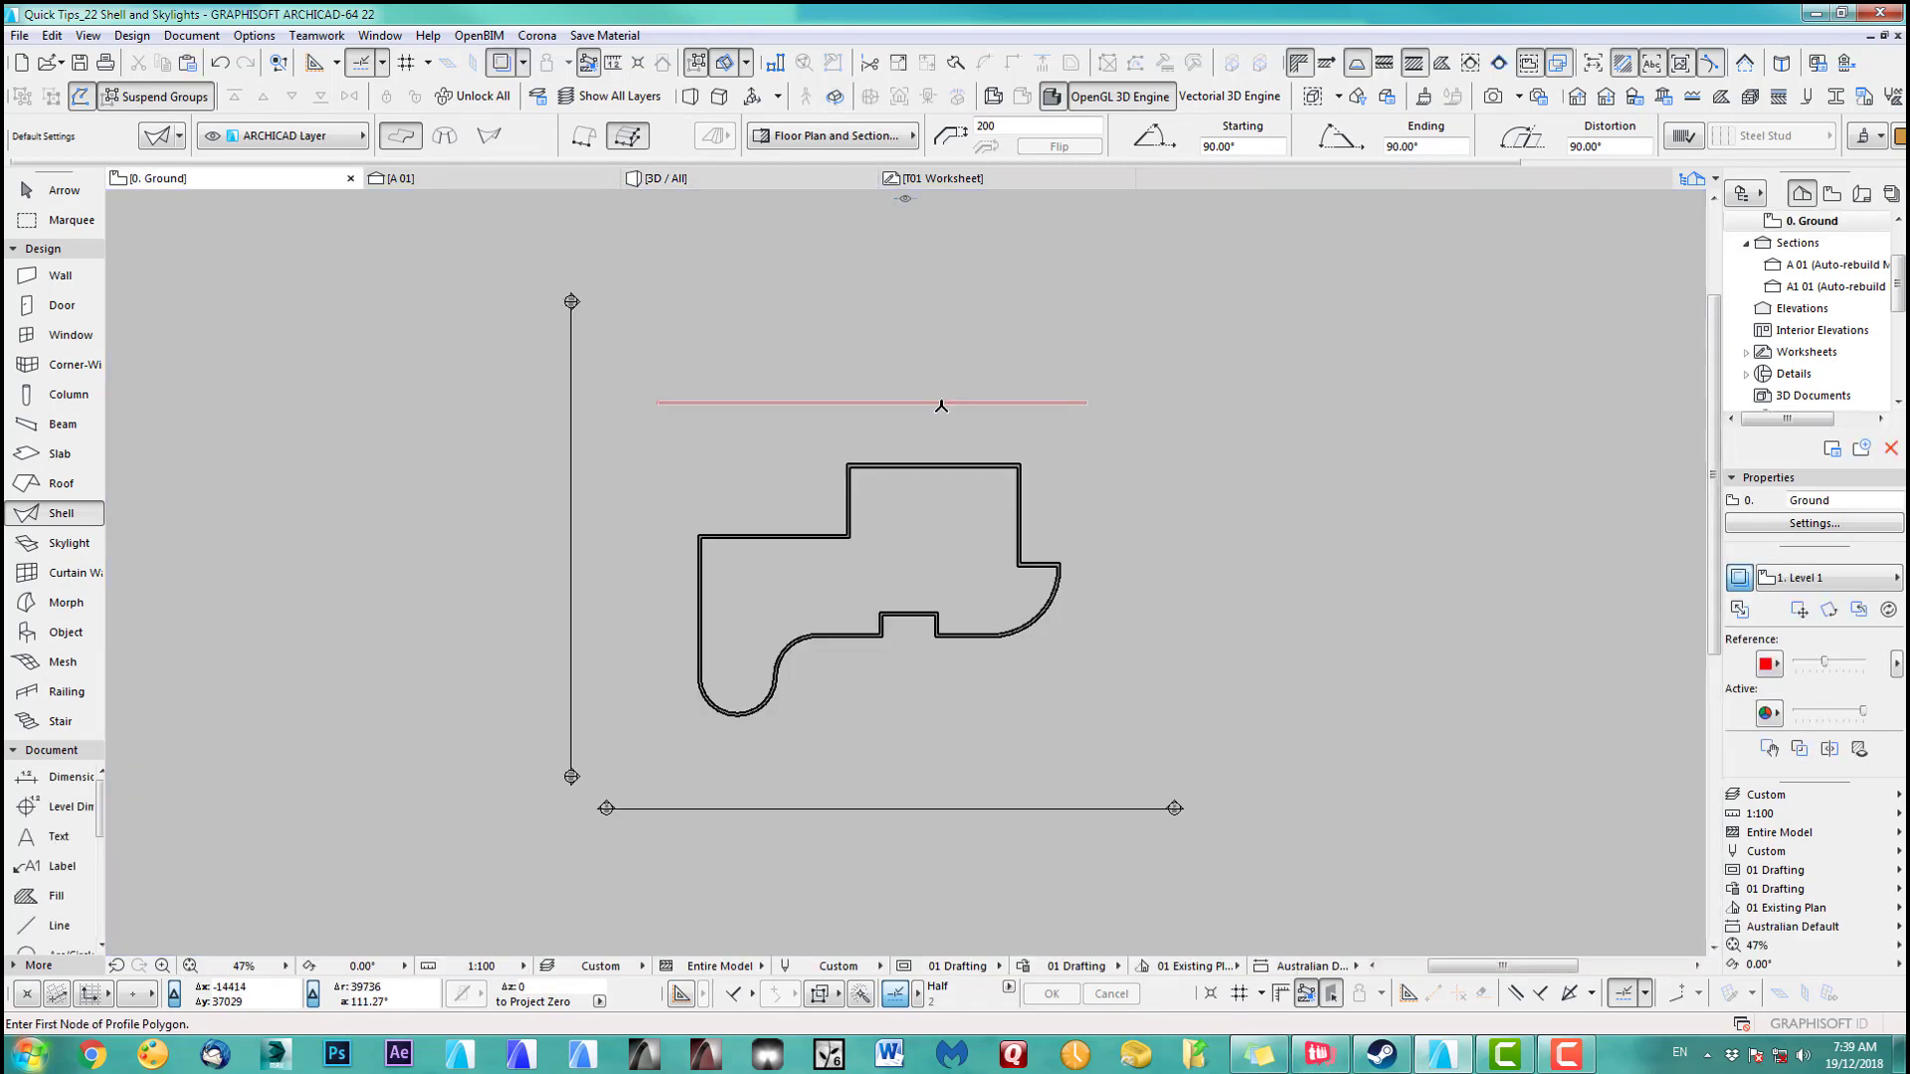
left_click(938, 407)
scroll(833, 415, "up", 4)
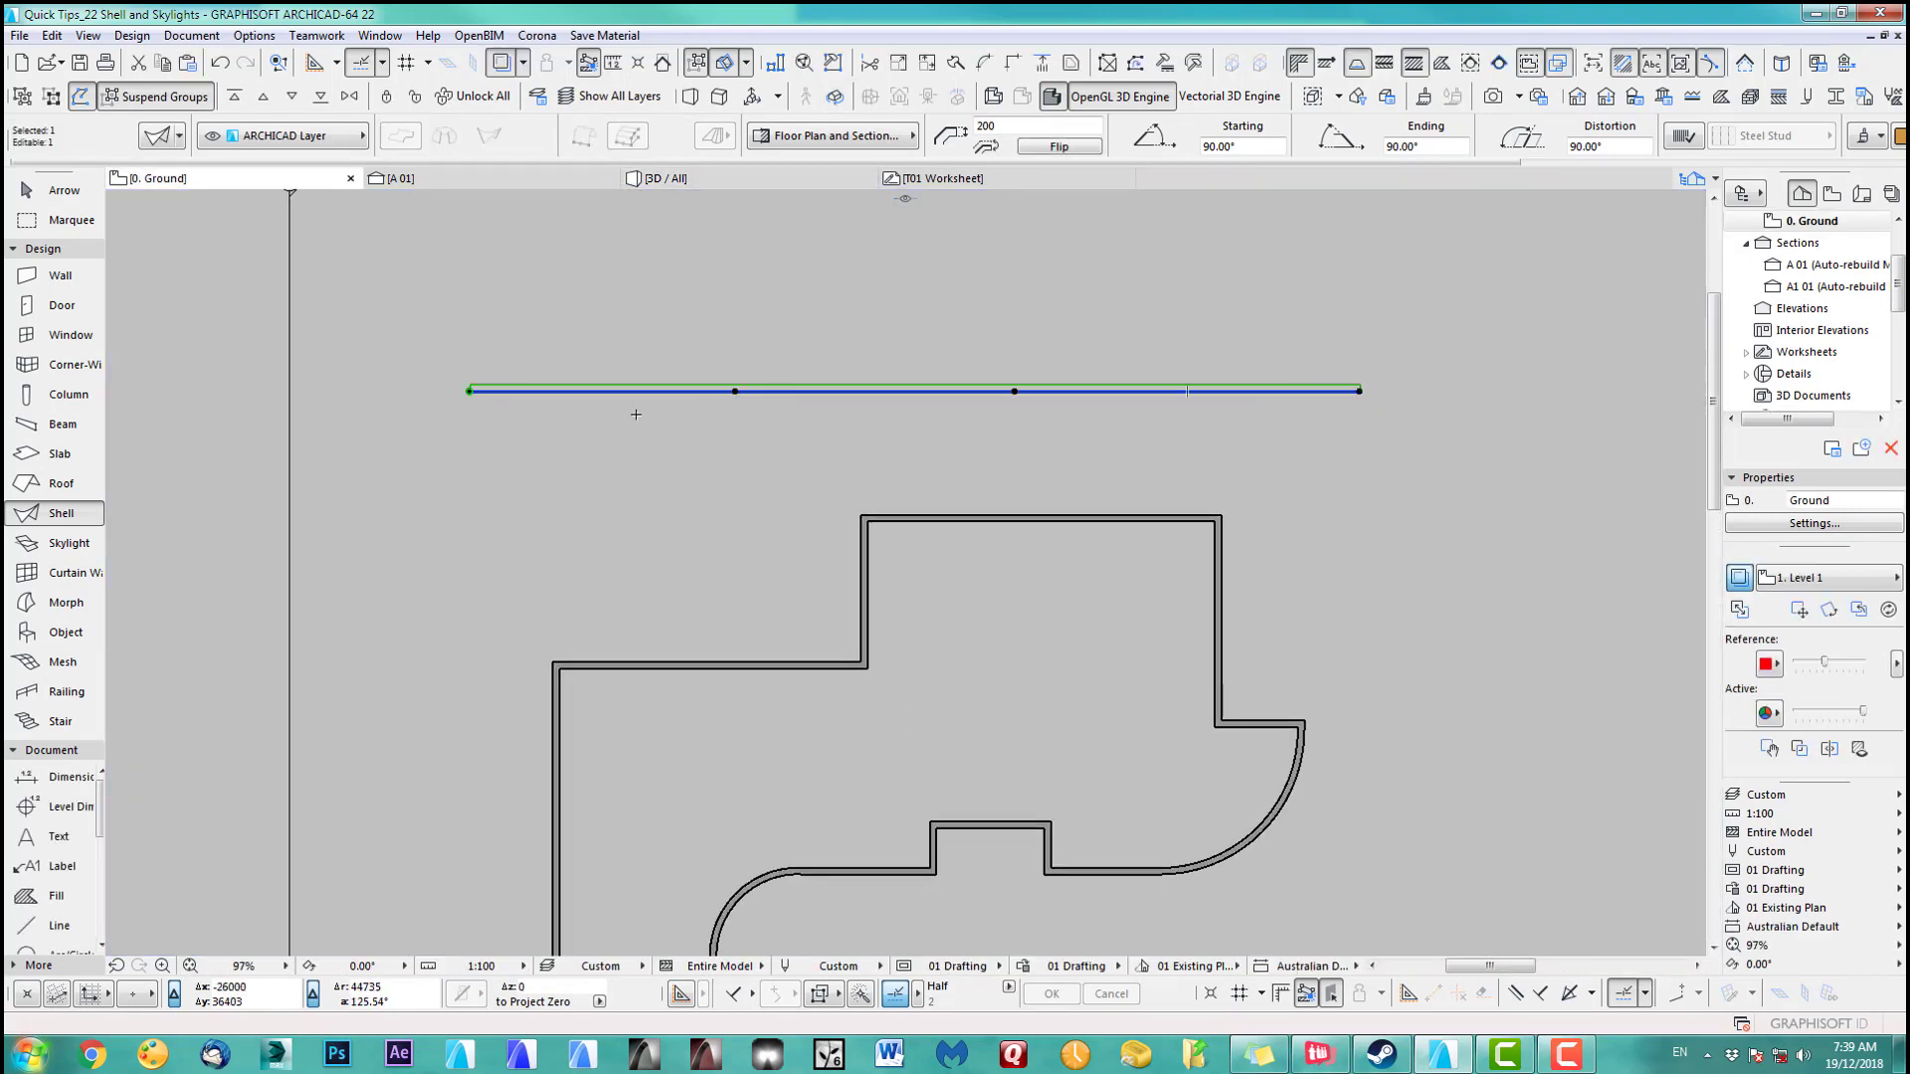
scroll(618, 397, "up", 2)
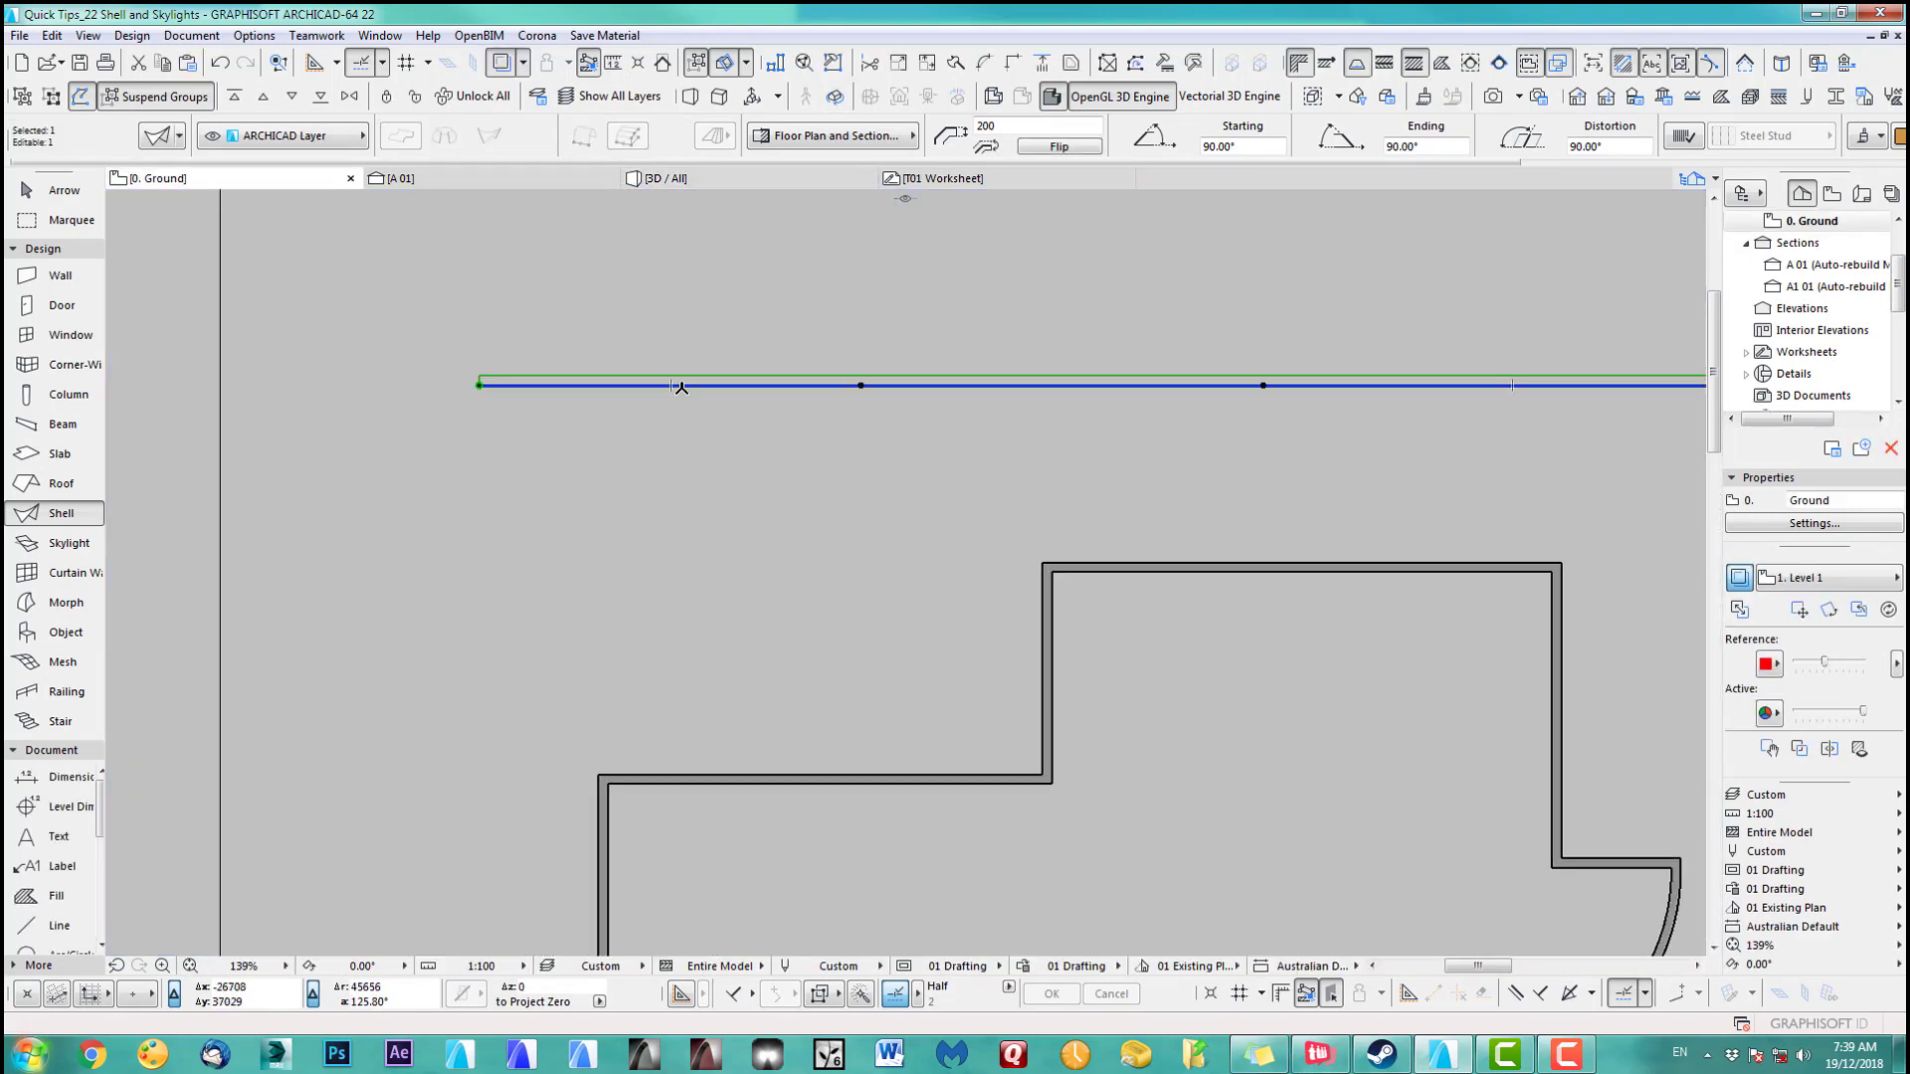
left_click(681, 386)
left_click(691, 306)
left_click(763, 338)
Curve the shell's middle profile segment downward and its right segment upward to form a continuous wave
left_click(838, 367)
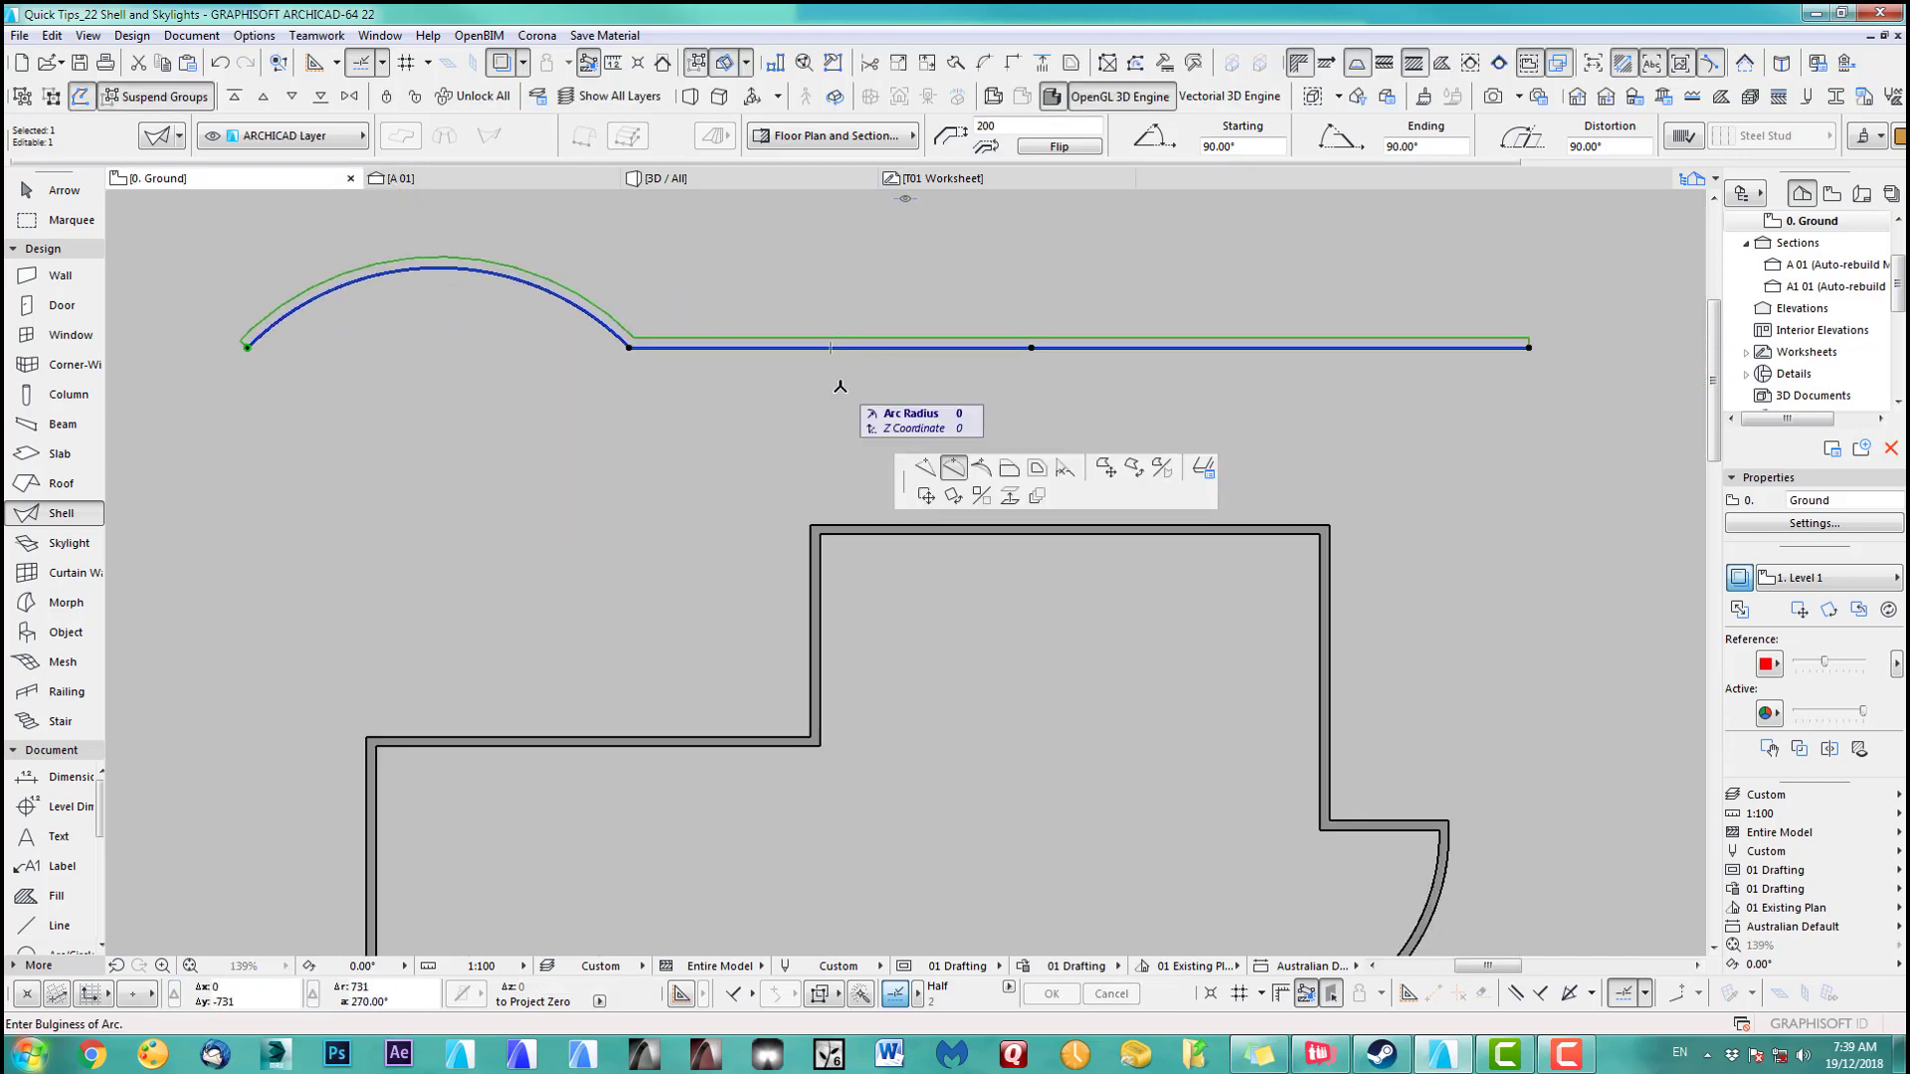
left_click(939, 469)
left_click(835, 390)
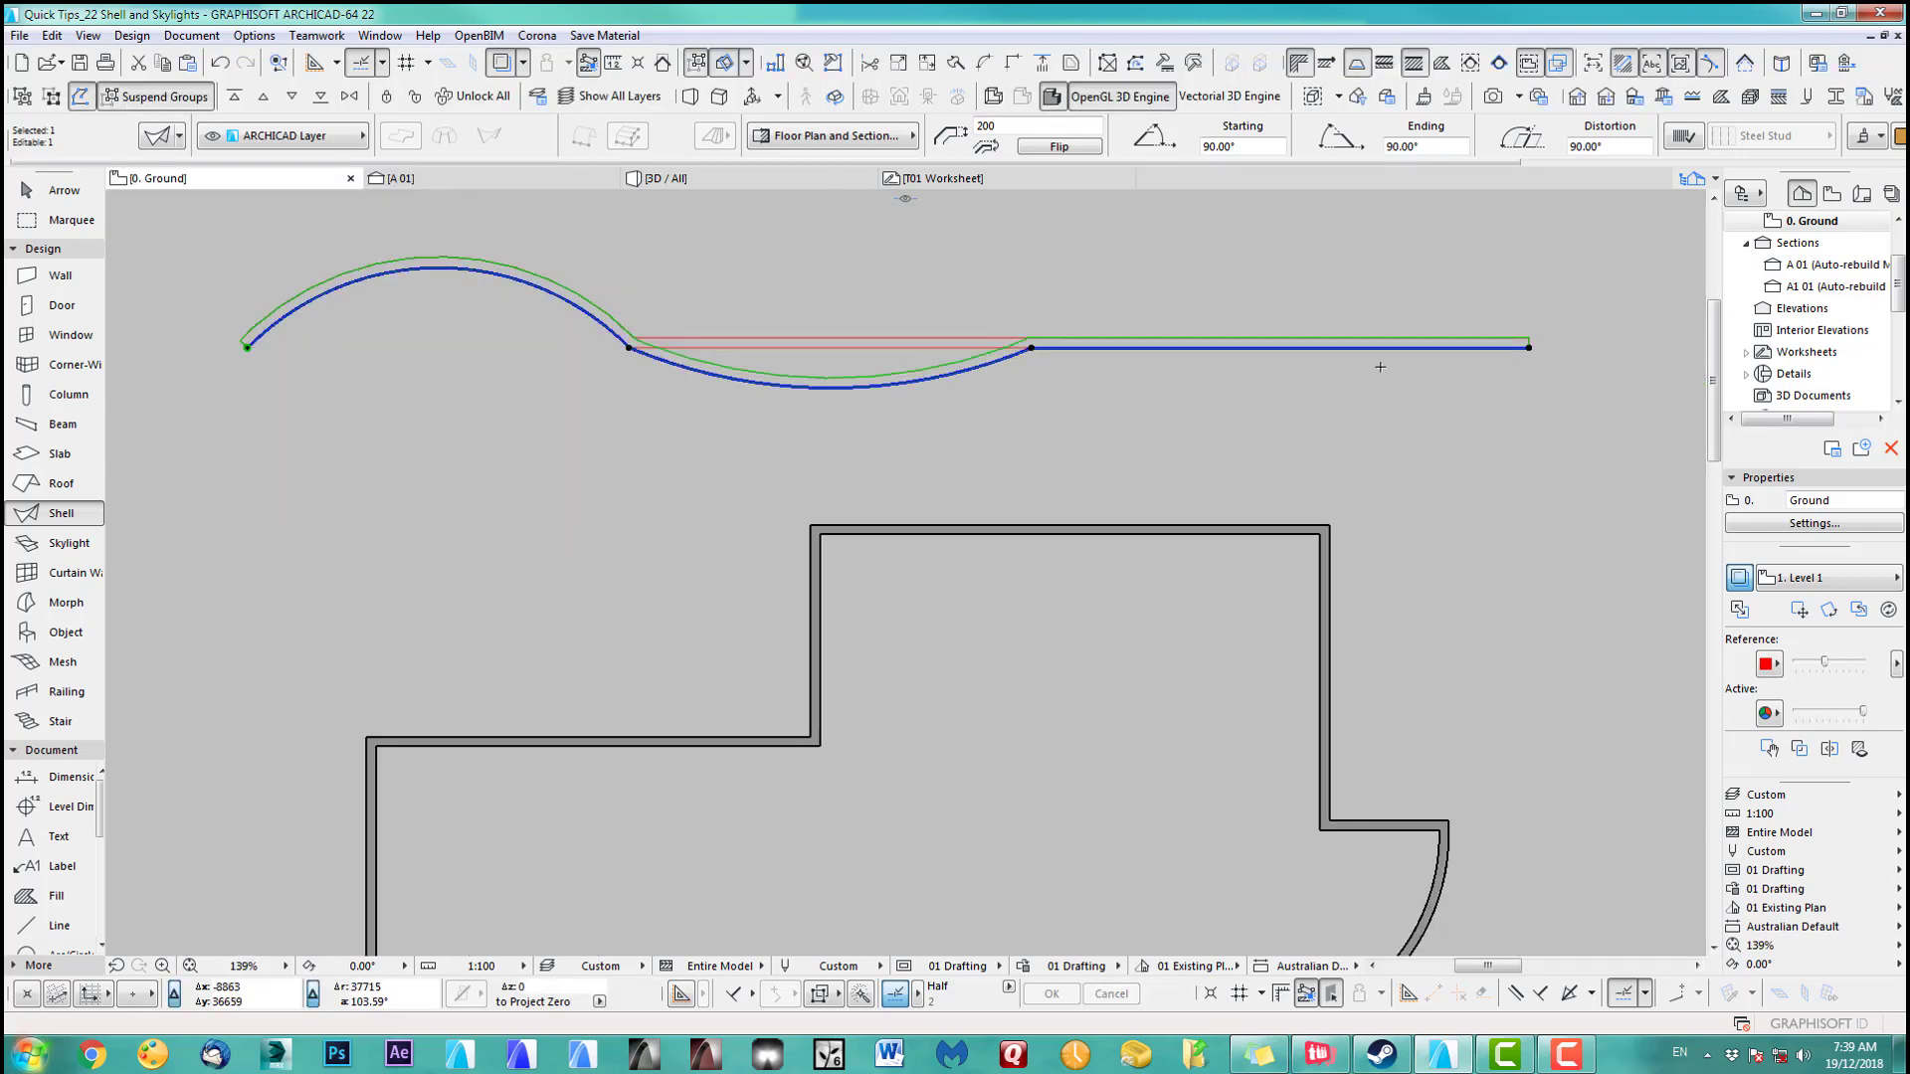
left_click(1318, 334)
left_click(1324, 299)
Flatten the shell profile's left arc slightly and move its left end node straight up about 751 mm
middle_click_drag(509, 369, 771, 367)
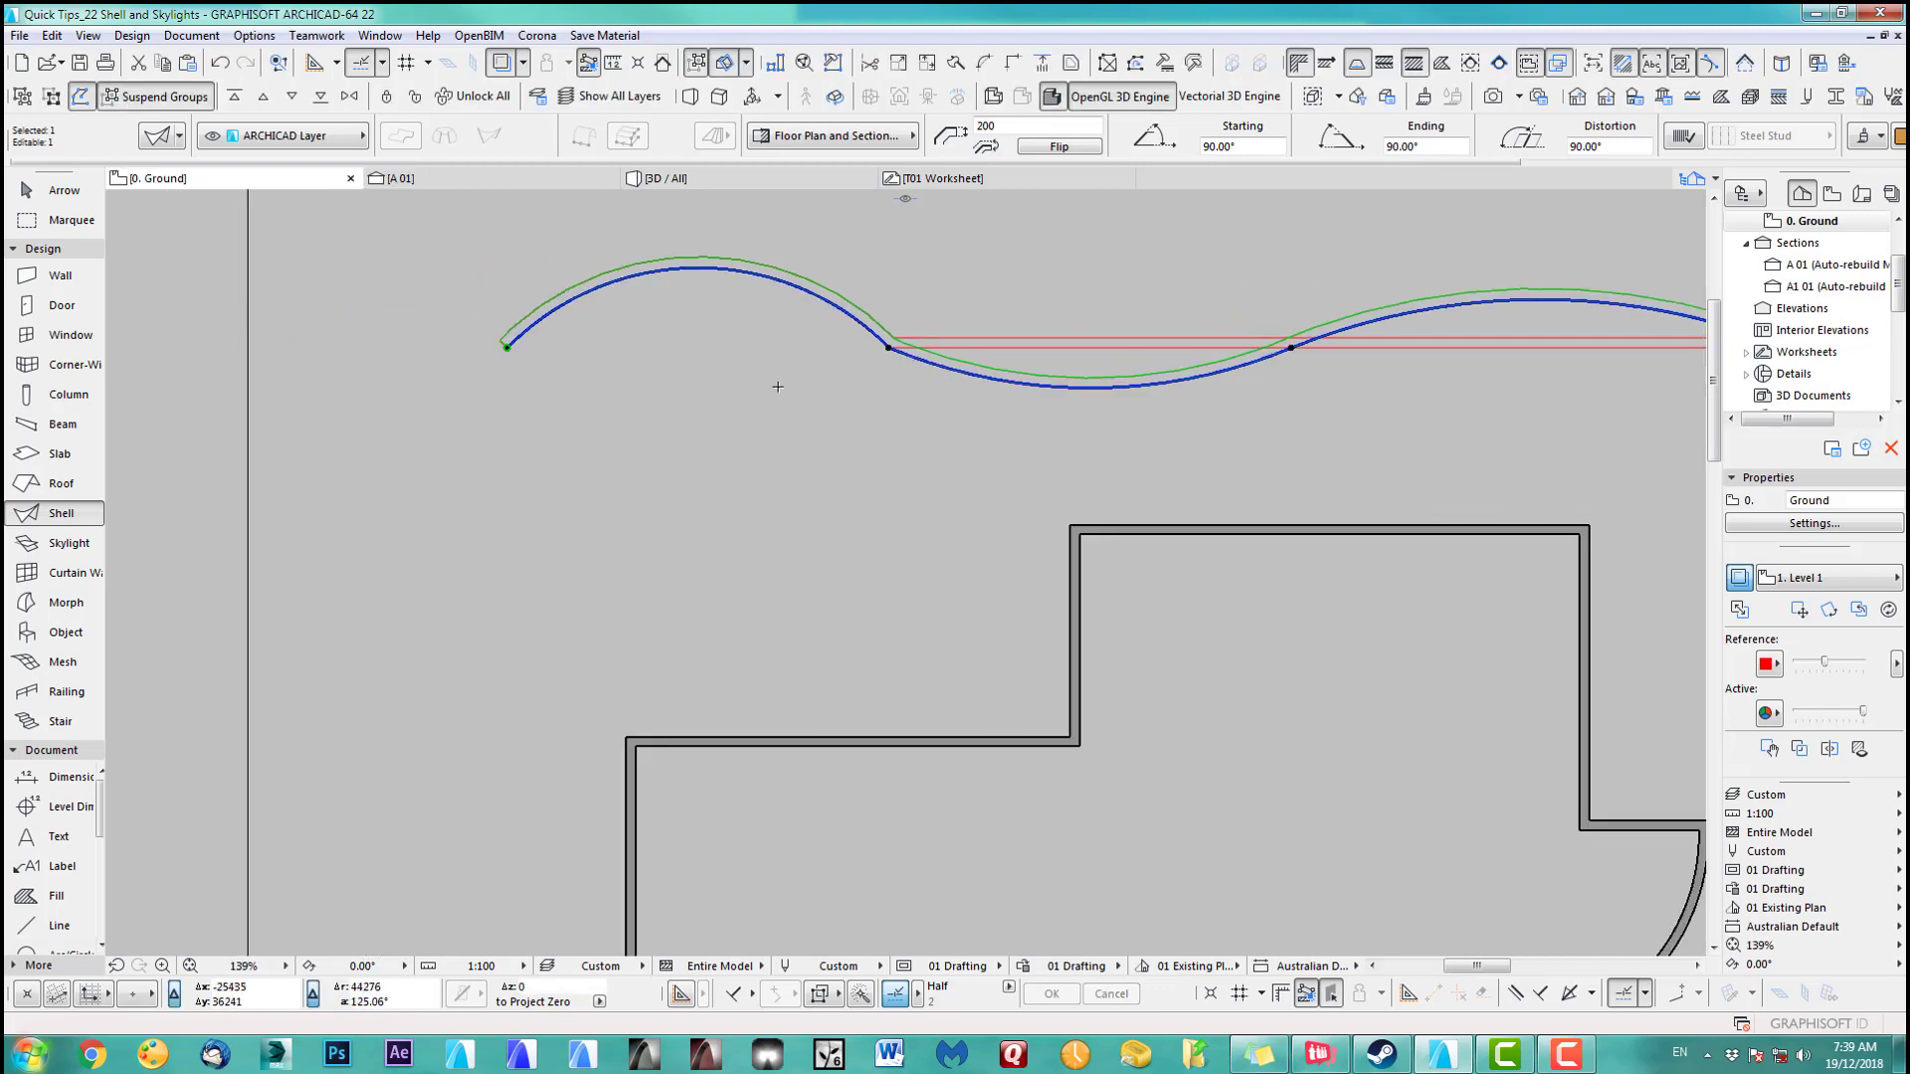
left_click(676, 269)
left_click(778, 373)
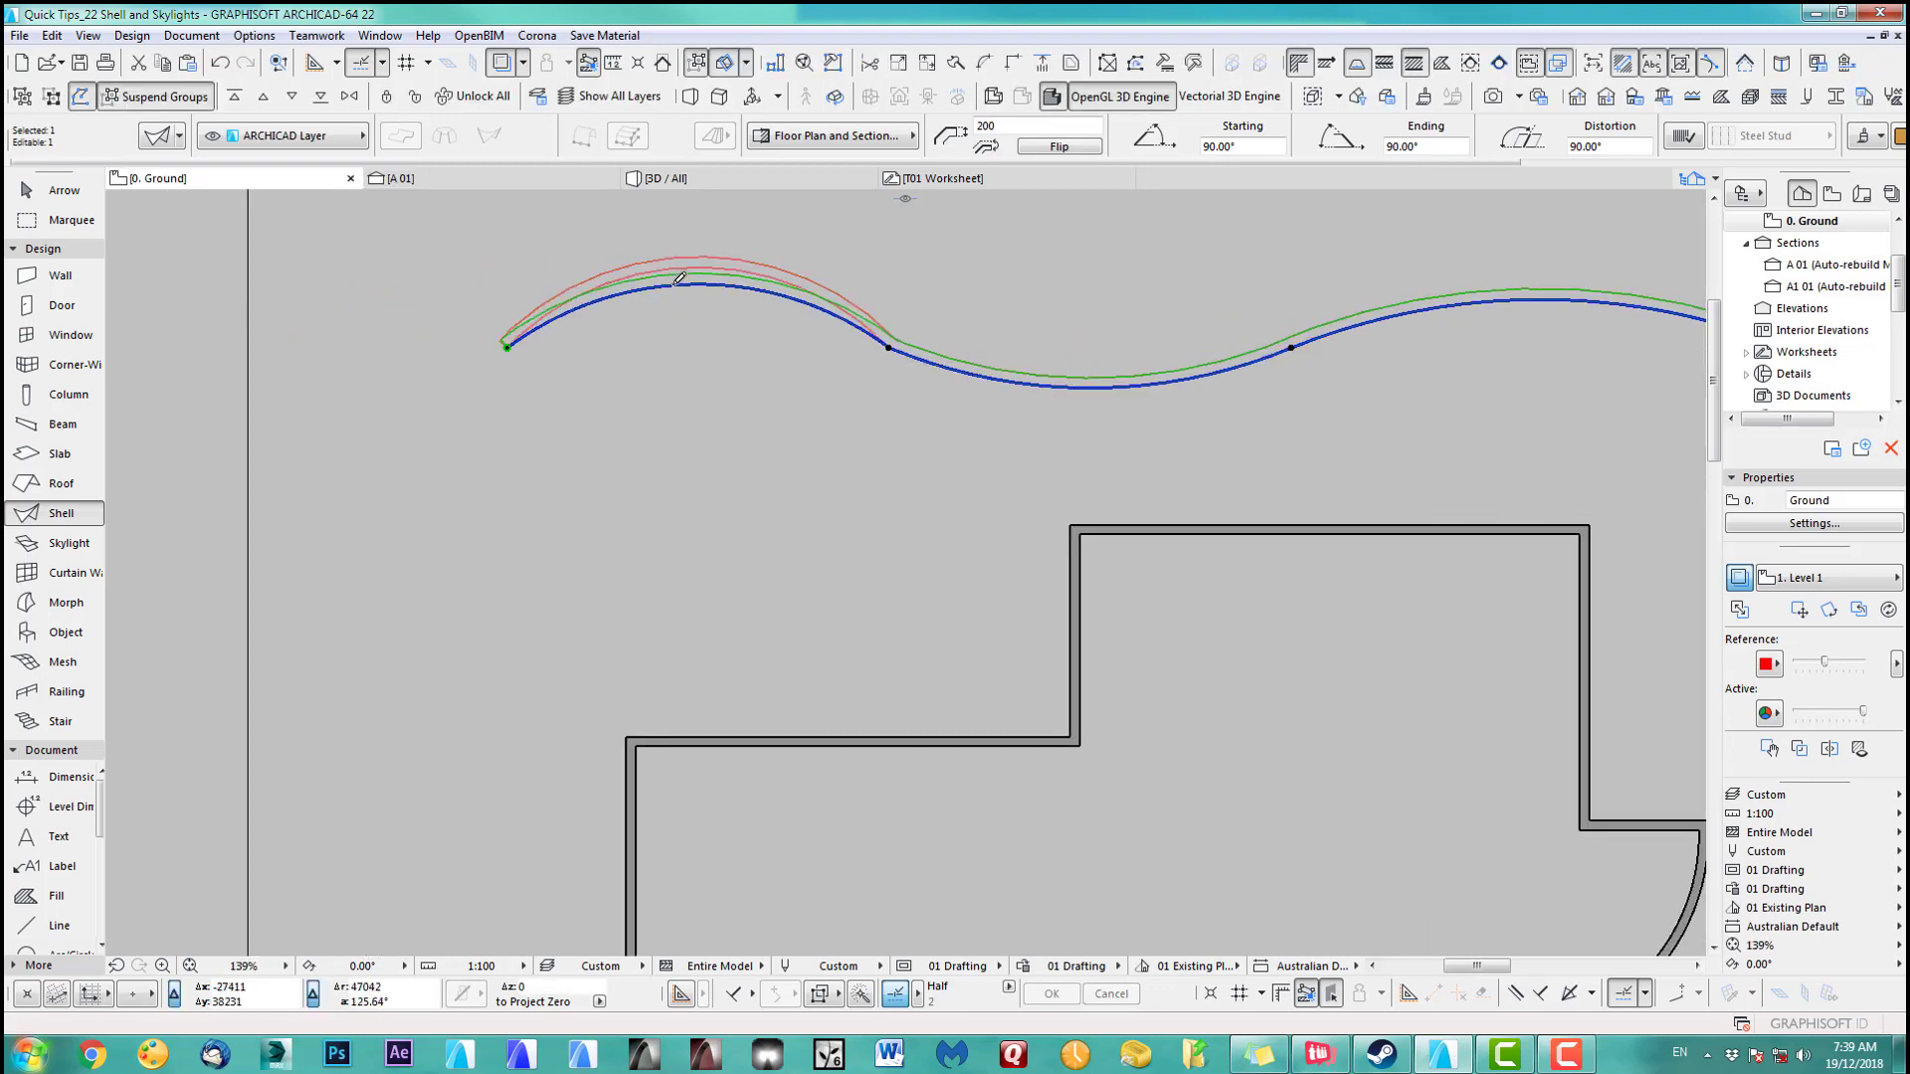
left_click(506, 347)
left_click(584, 421)
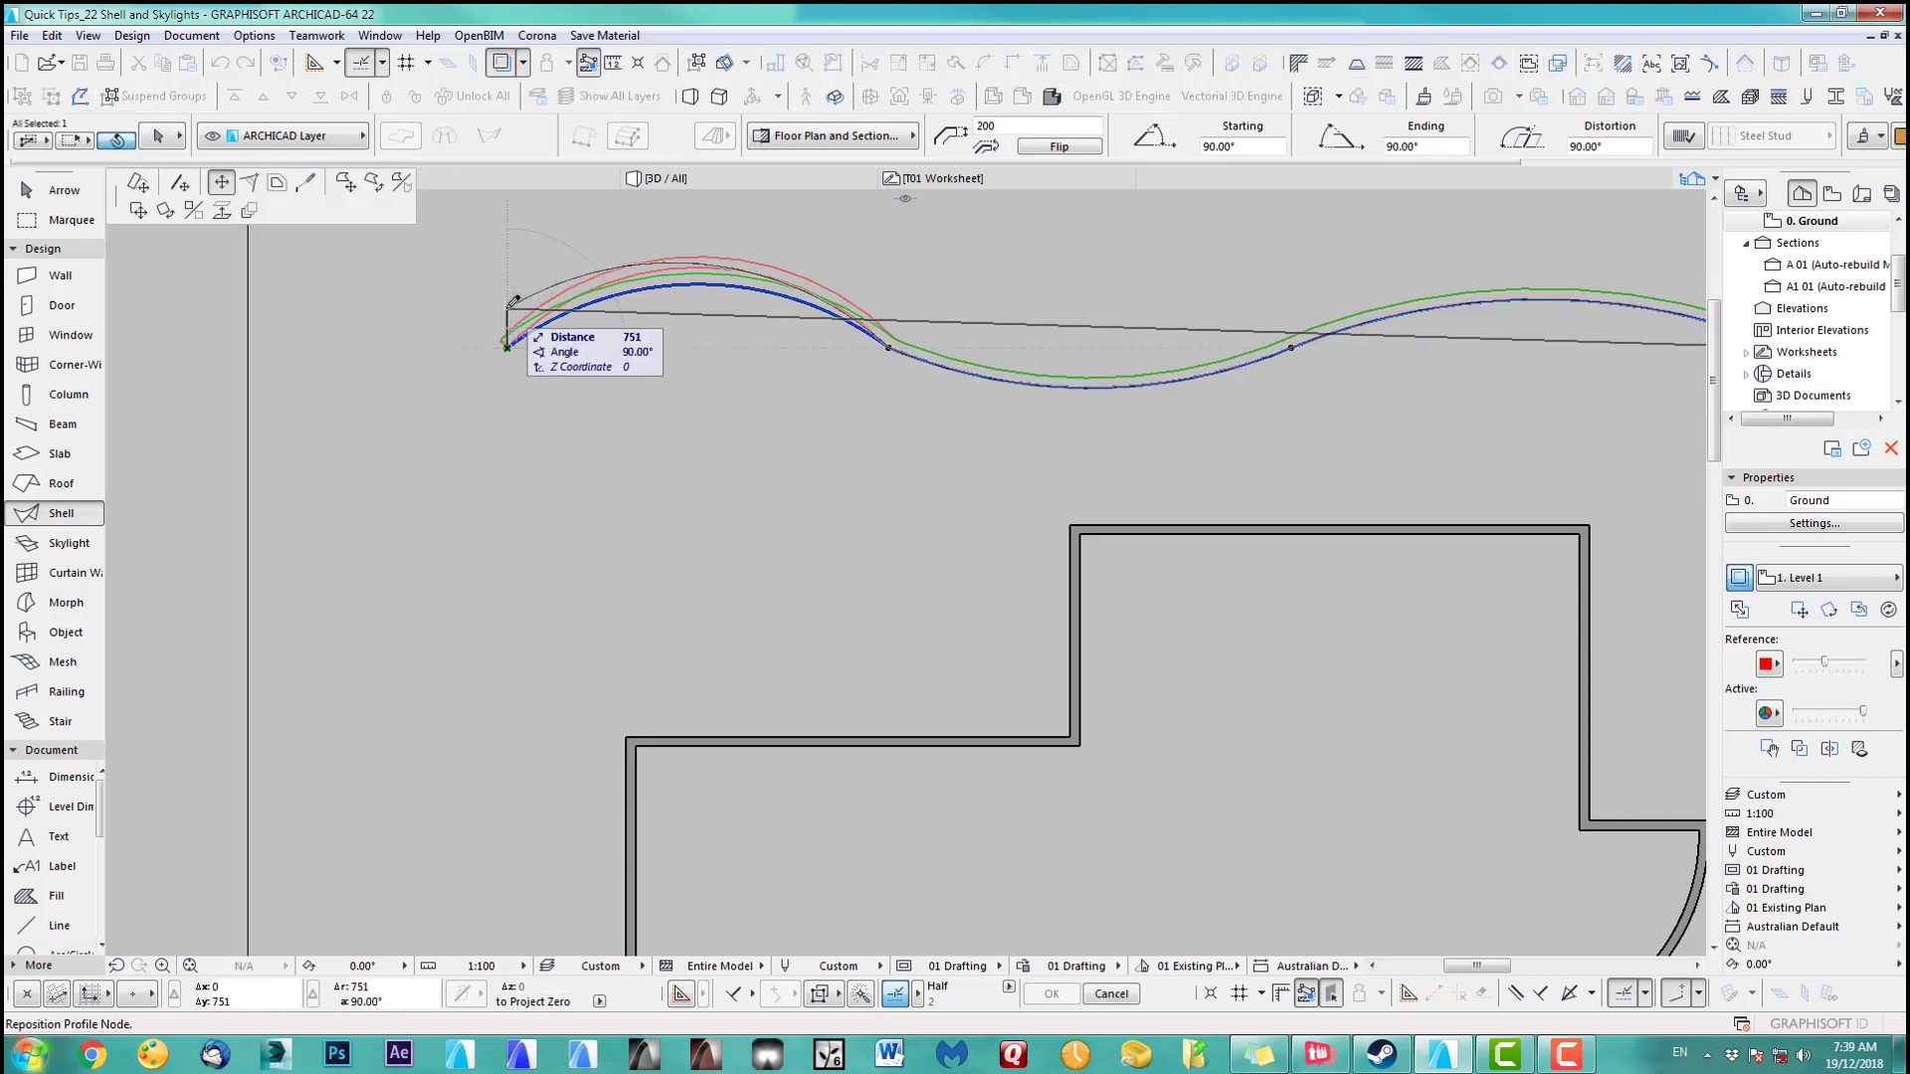
left_click(507, 308)
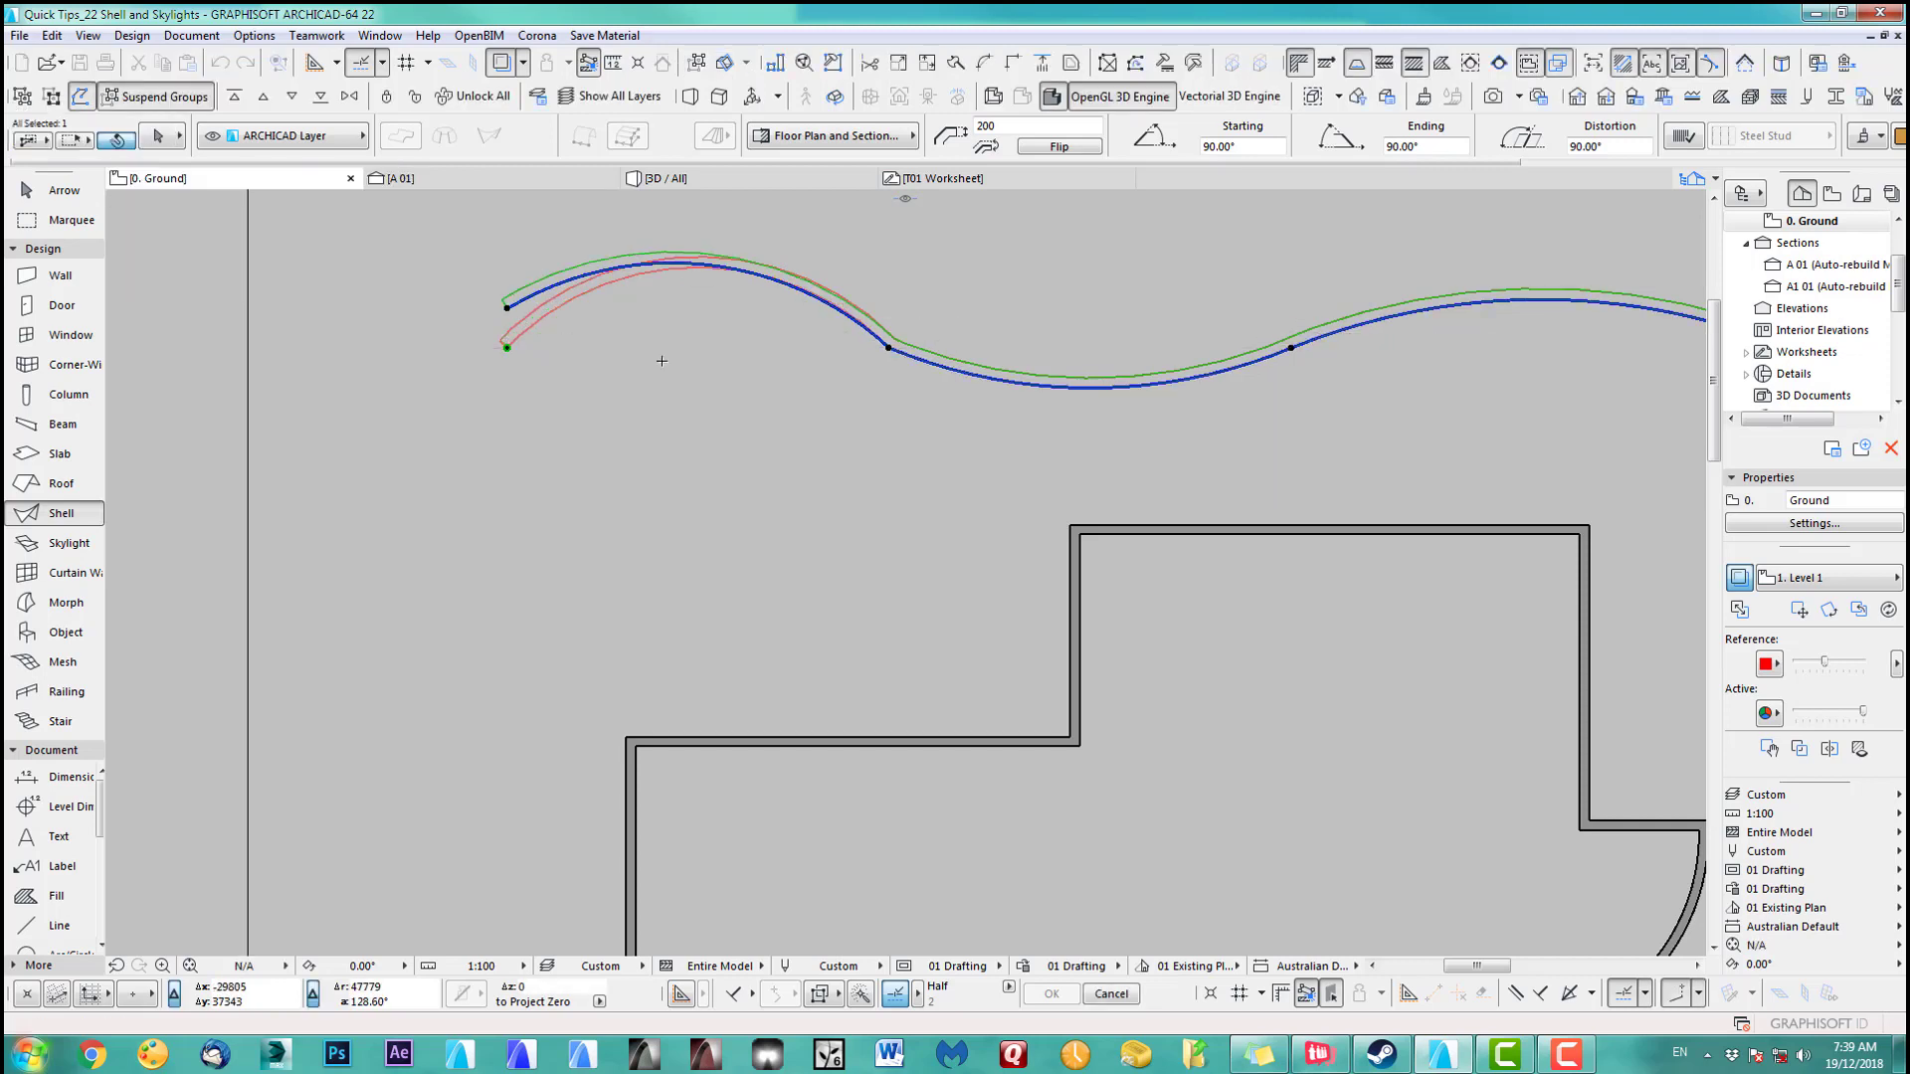
left_click(1007, 379)
left_click(1104, 268)
left_click(1019, 403)
middle_click_drag(1272, 403, 934, 403)
scroll(1147, 306, "up", 2)
middle_click_drag(1097, 431, 1061, 451)
scroll(1054, 447, "down", 2)
middle_click_drag(712, 351, 814, 431)
key("ctrl+z")
Lower the shell profile's left end node to slightly below the original baseline and deselect the shell
scroll(684, 396, "up", 2)
scroll(832, 504, "down", 3)
middle_click_drag(832, 503, 1009, 488)
scroll(814, 460, "up", 2)
scroll(813, 459, "up", 1)
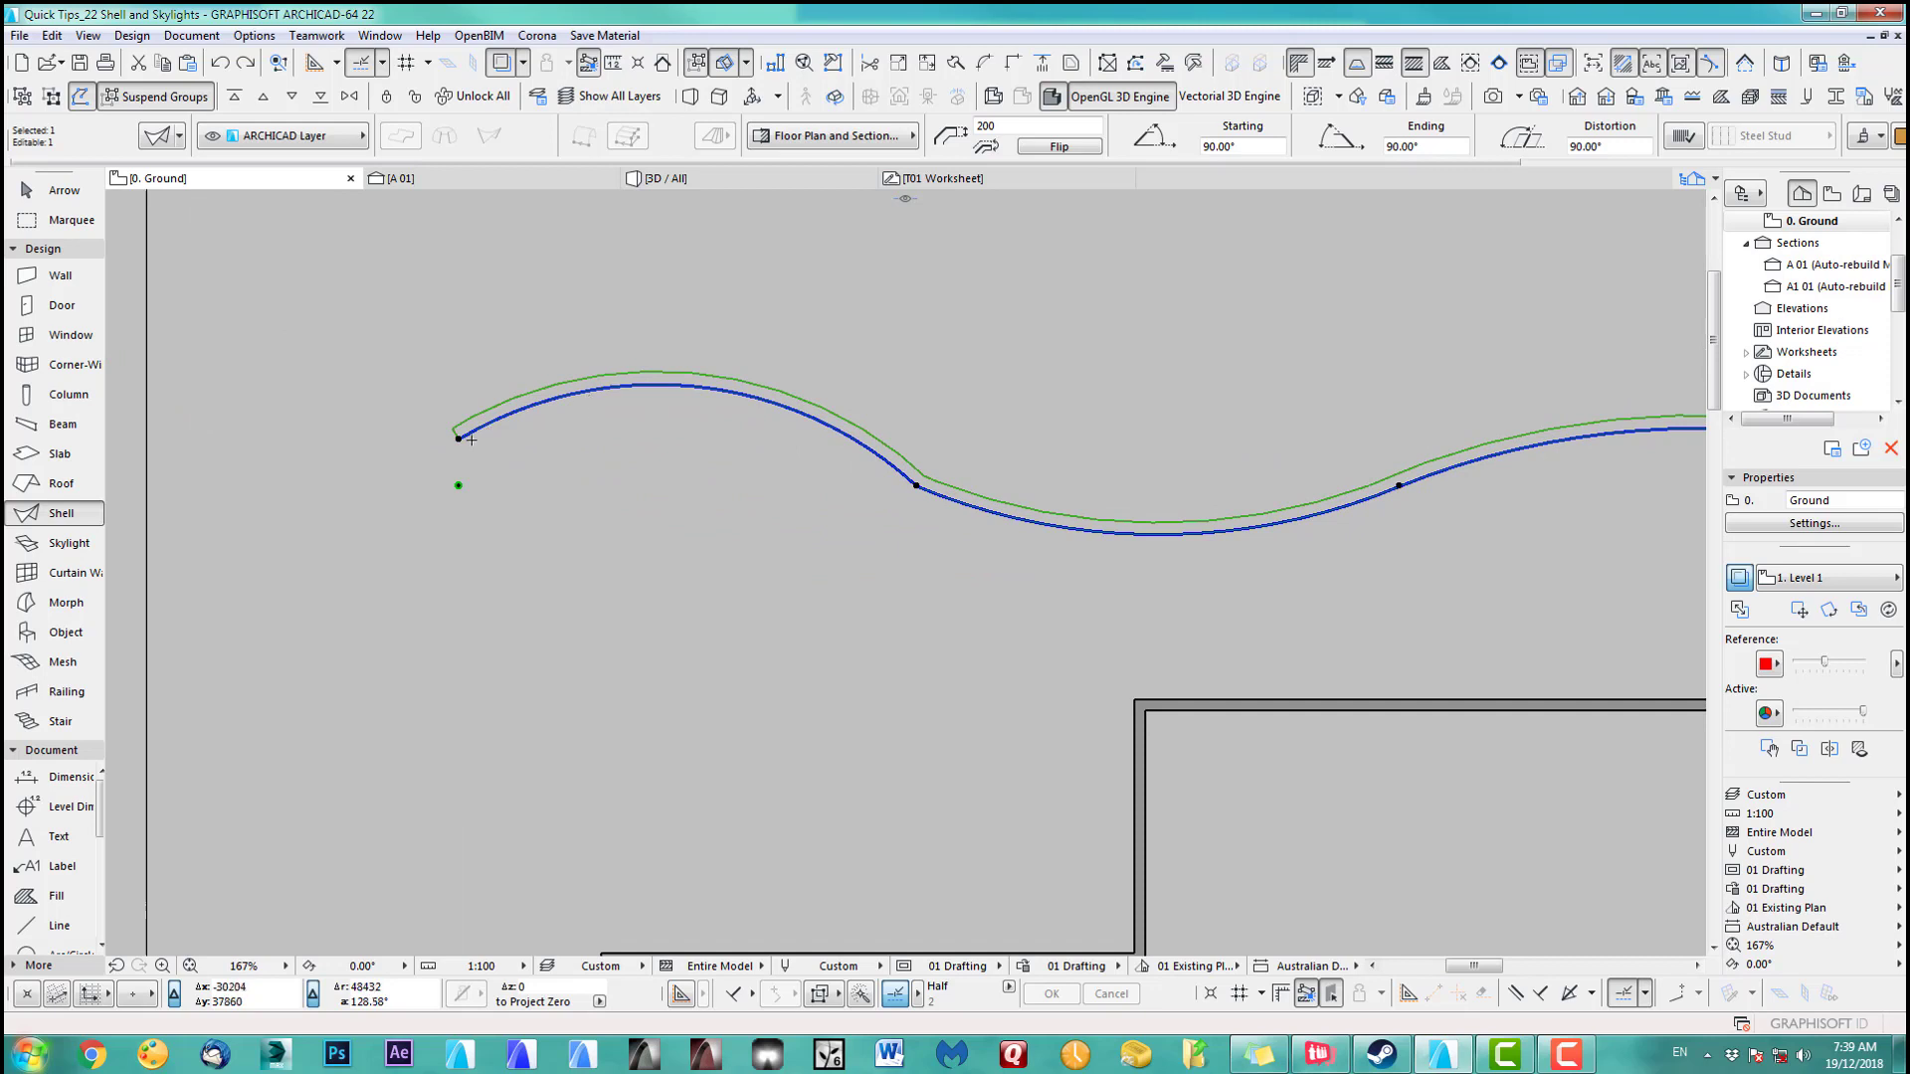
left_click(458, 438)
left_click(457, 507)
middle_click_drag(698, 461, 685, 419)
scroll(698, 424, "down", 5)
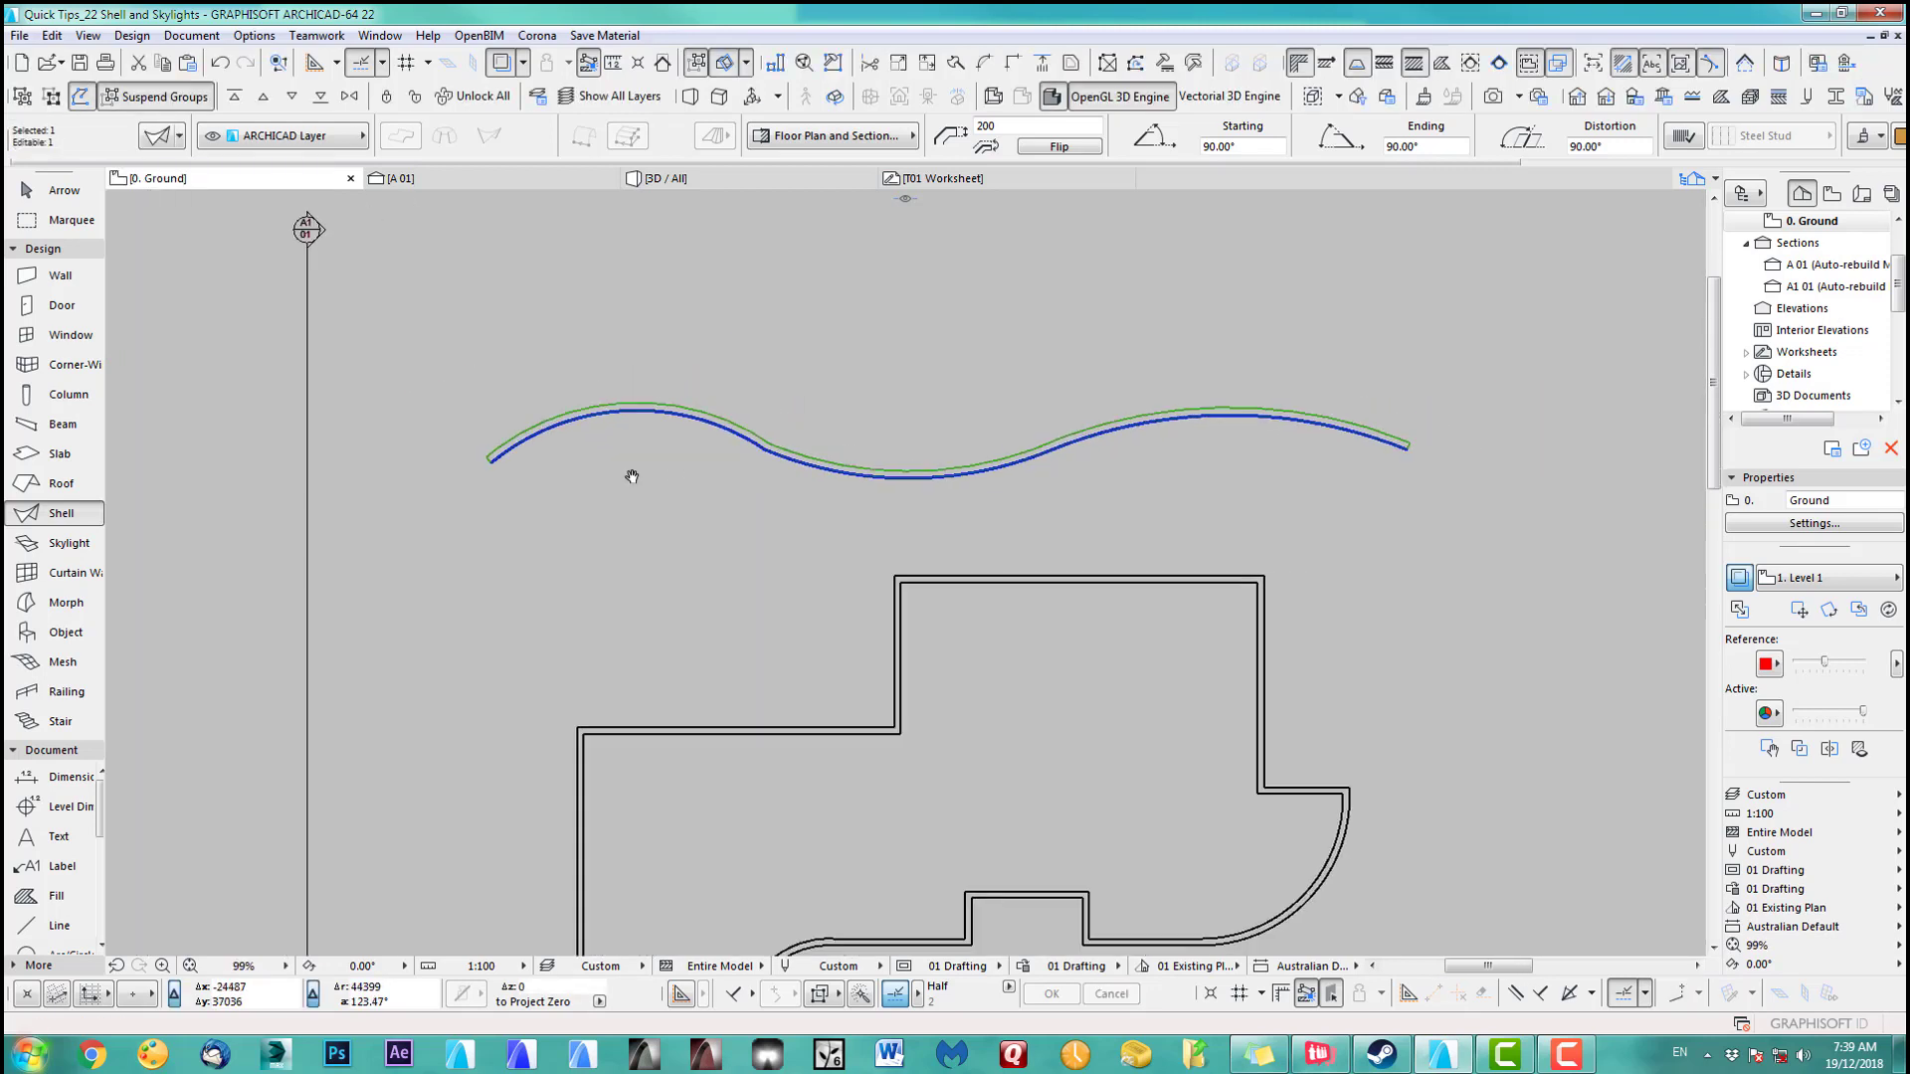
key("Escape")
Open section A1 01 from the vertical section line beside the building, using the current view settings
scroll(977, 524, "down", 2)
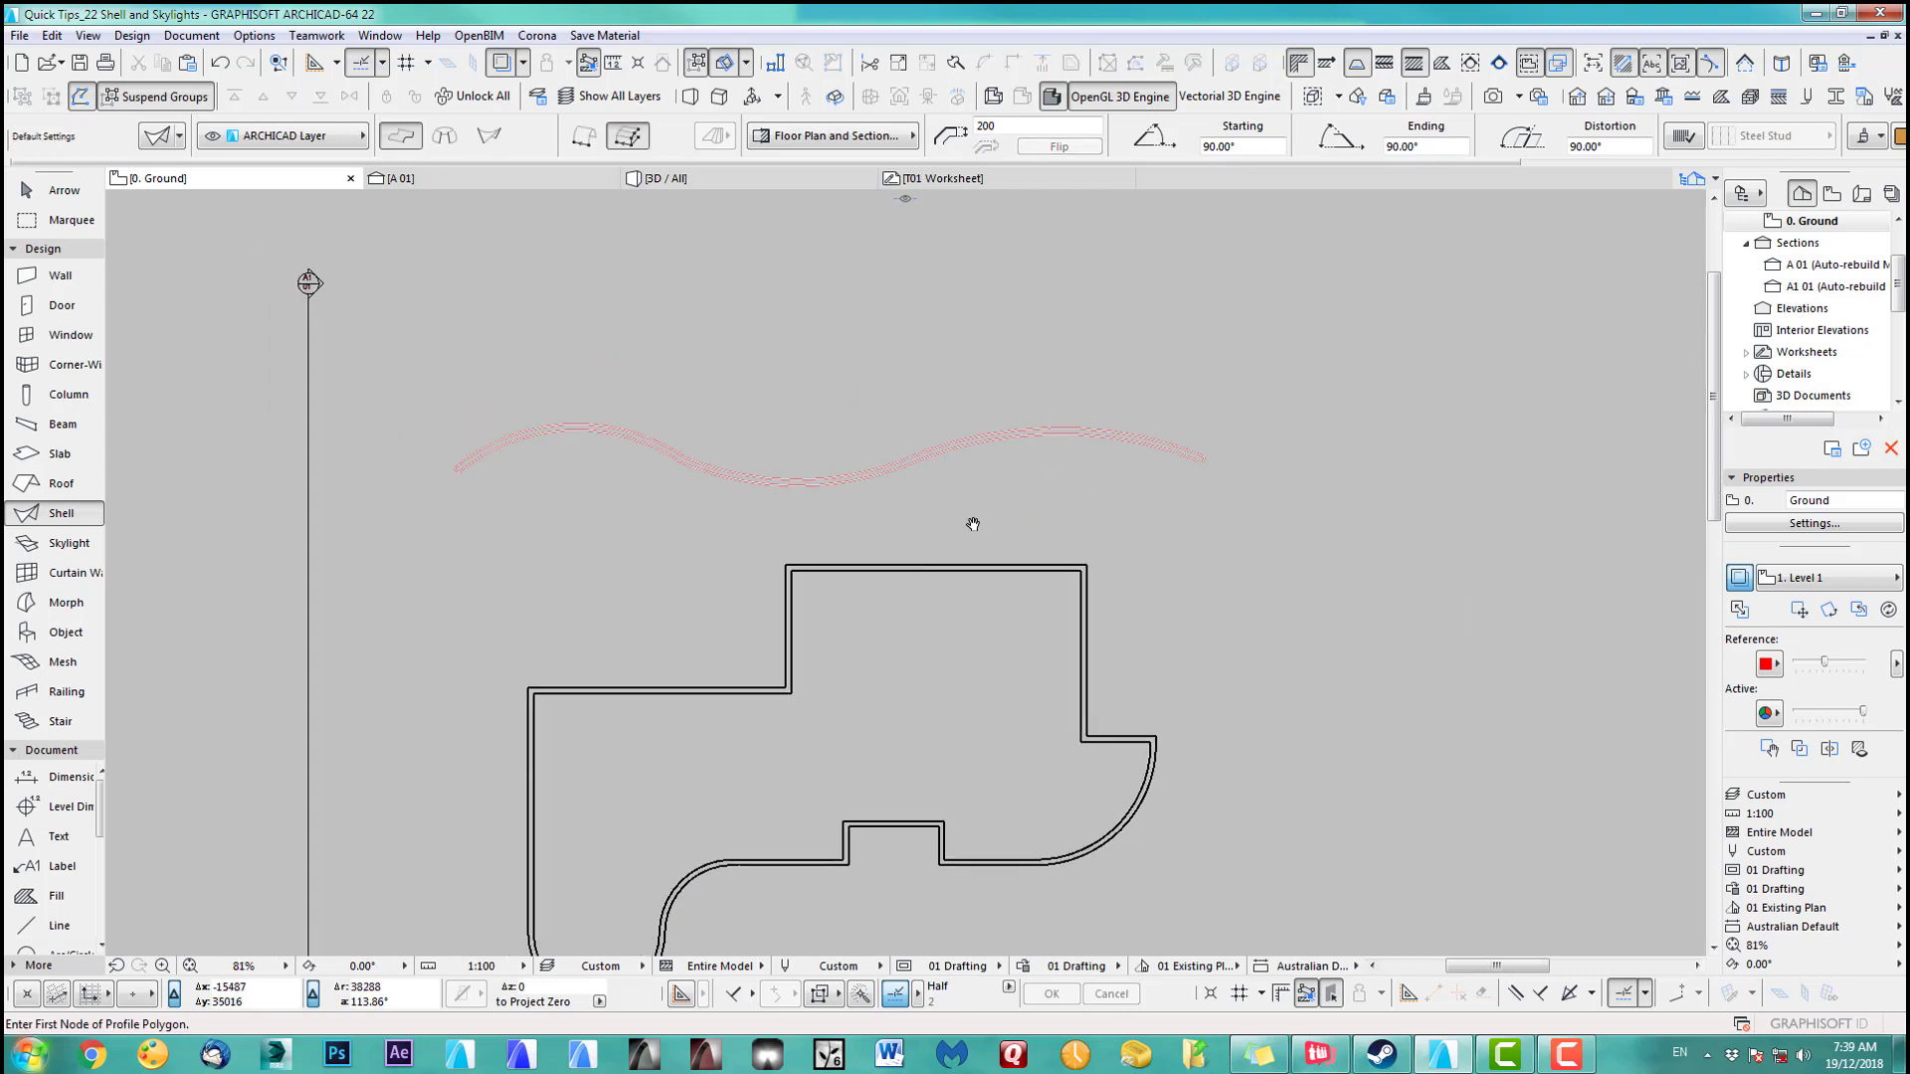
middle_click_drag(977, 524, 1006, 388)
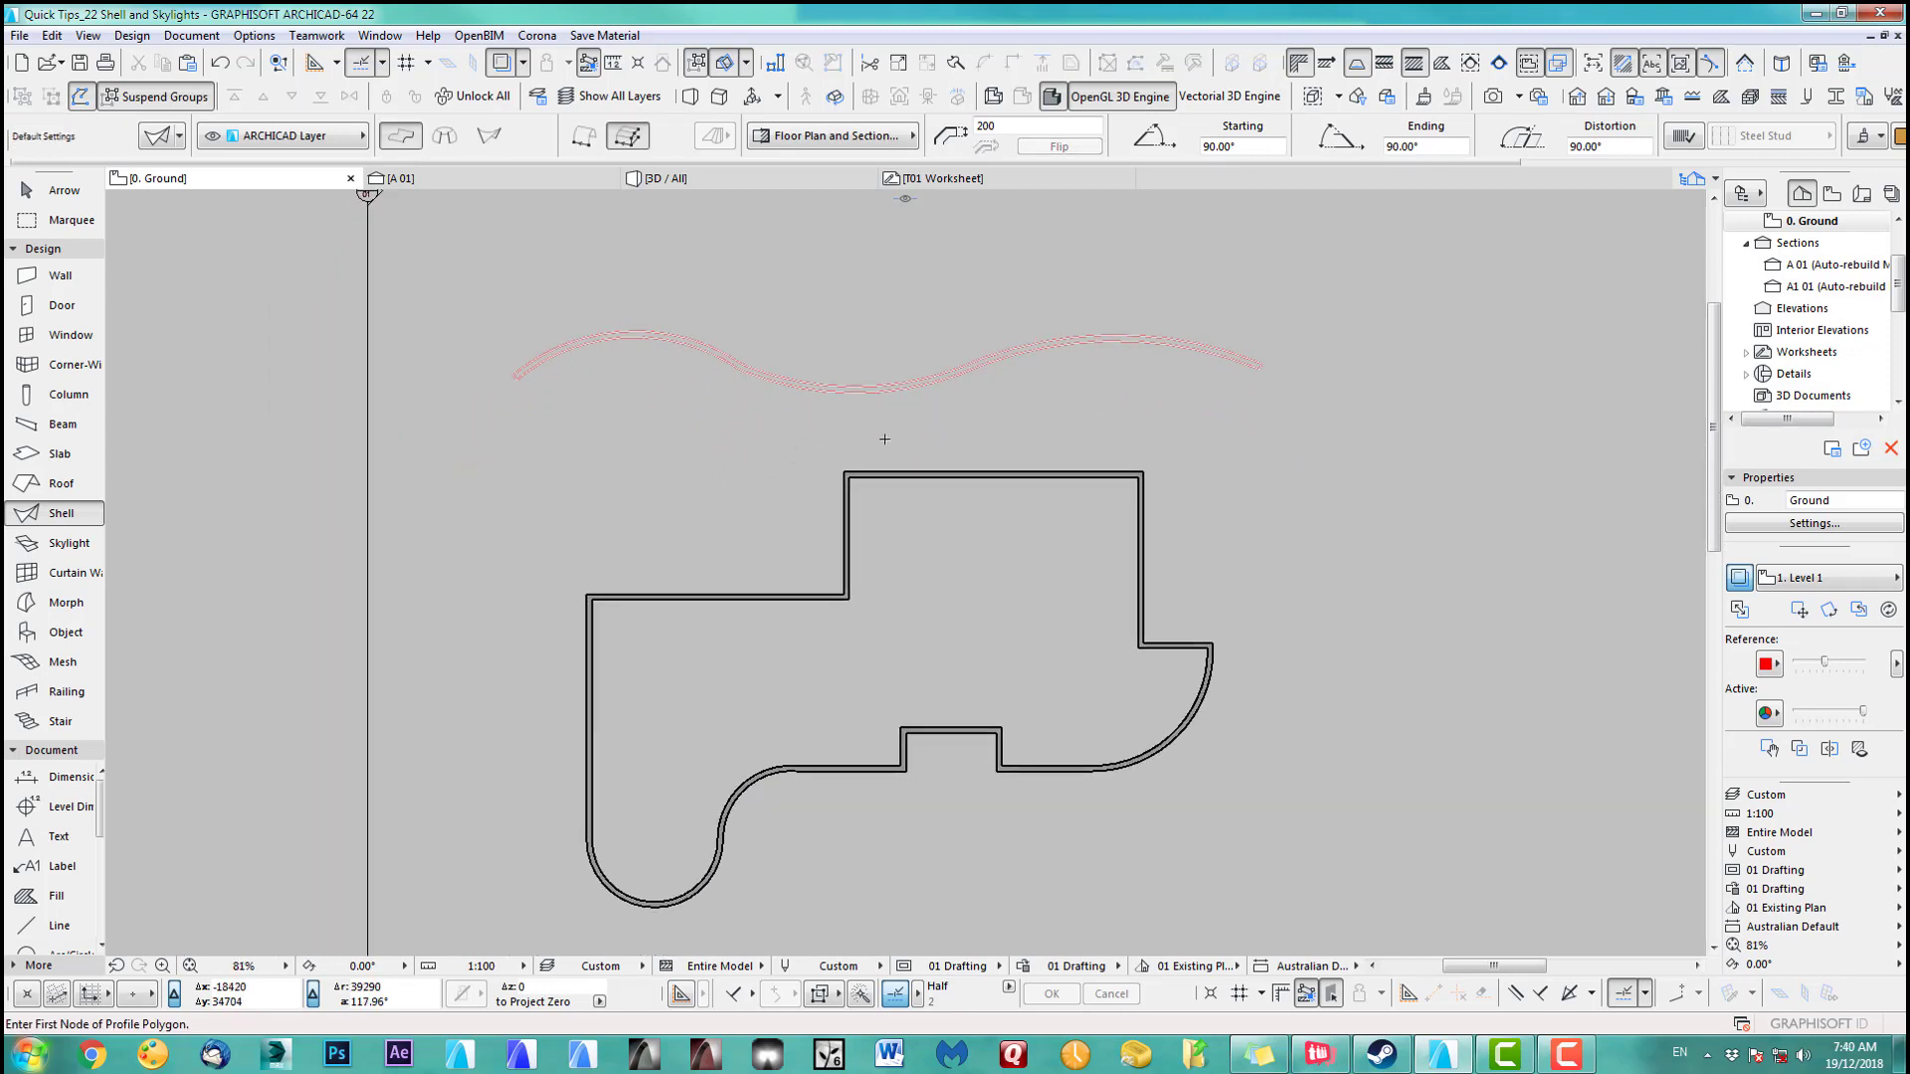
middle_click_drag(884, 439, 861, 403)
scroll(822, 367, "down", 2)
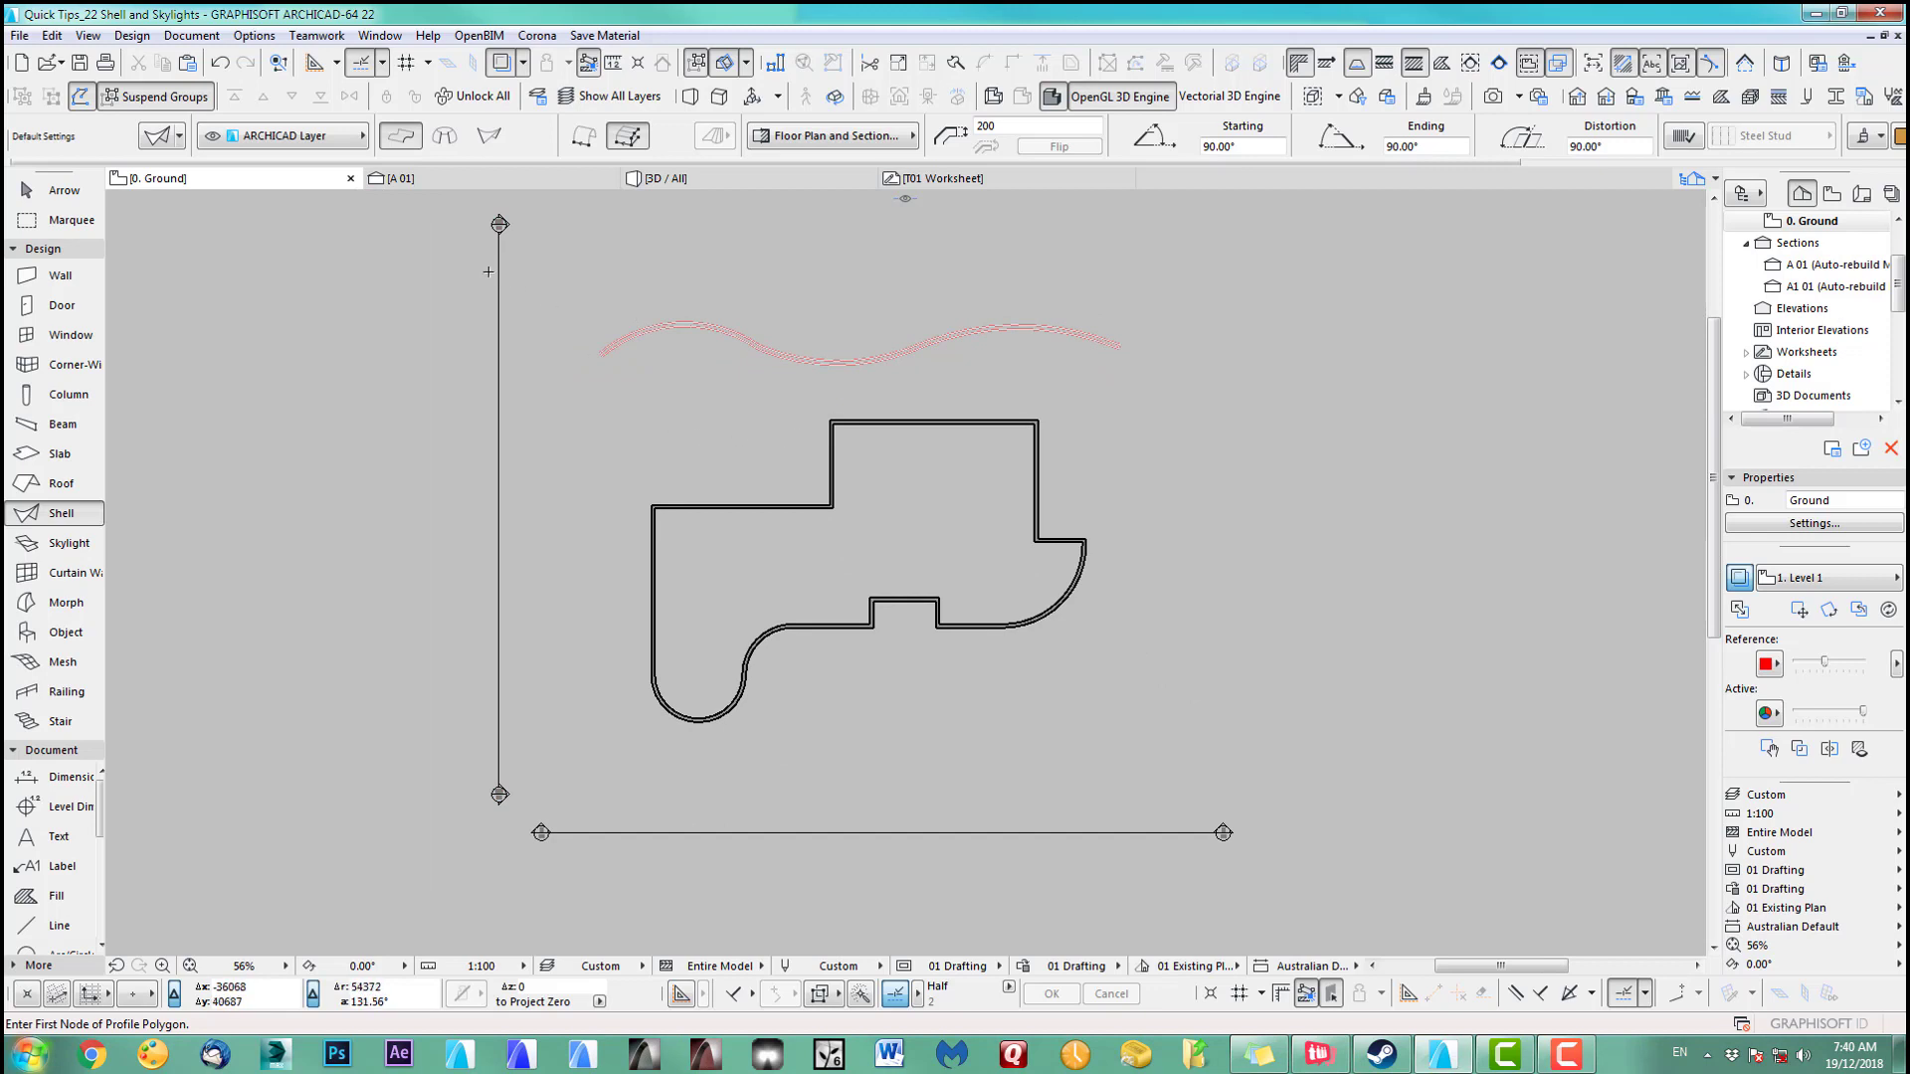
key("Escape")
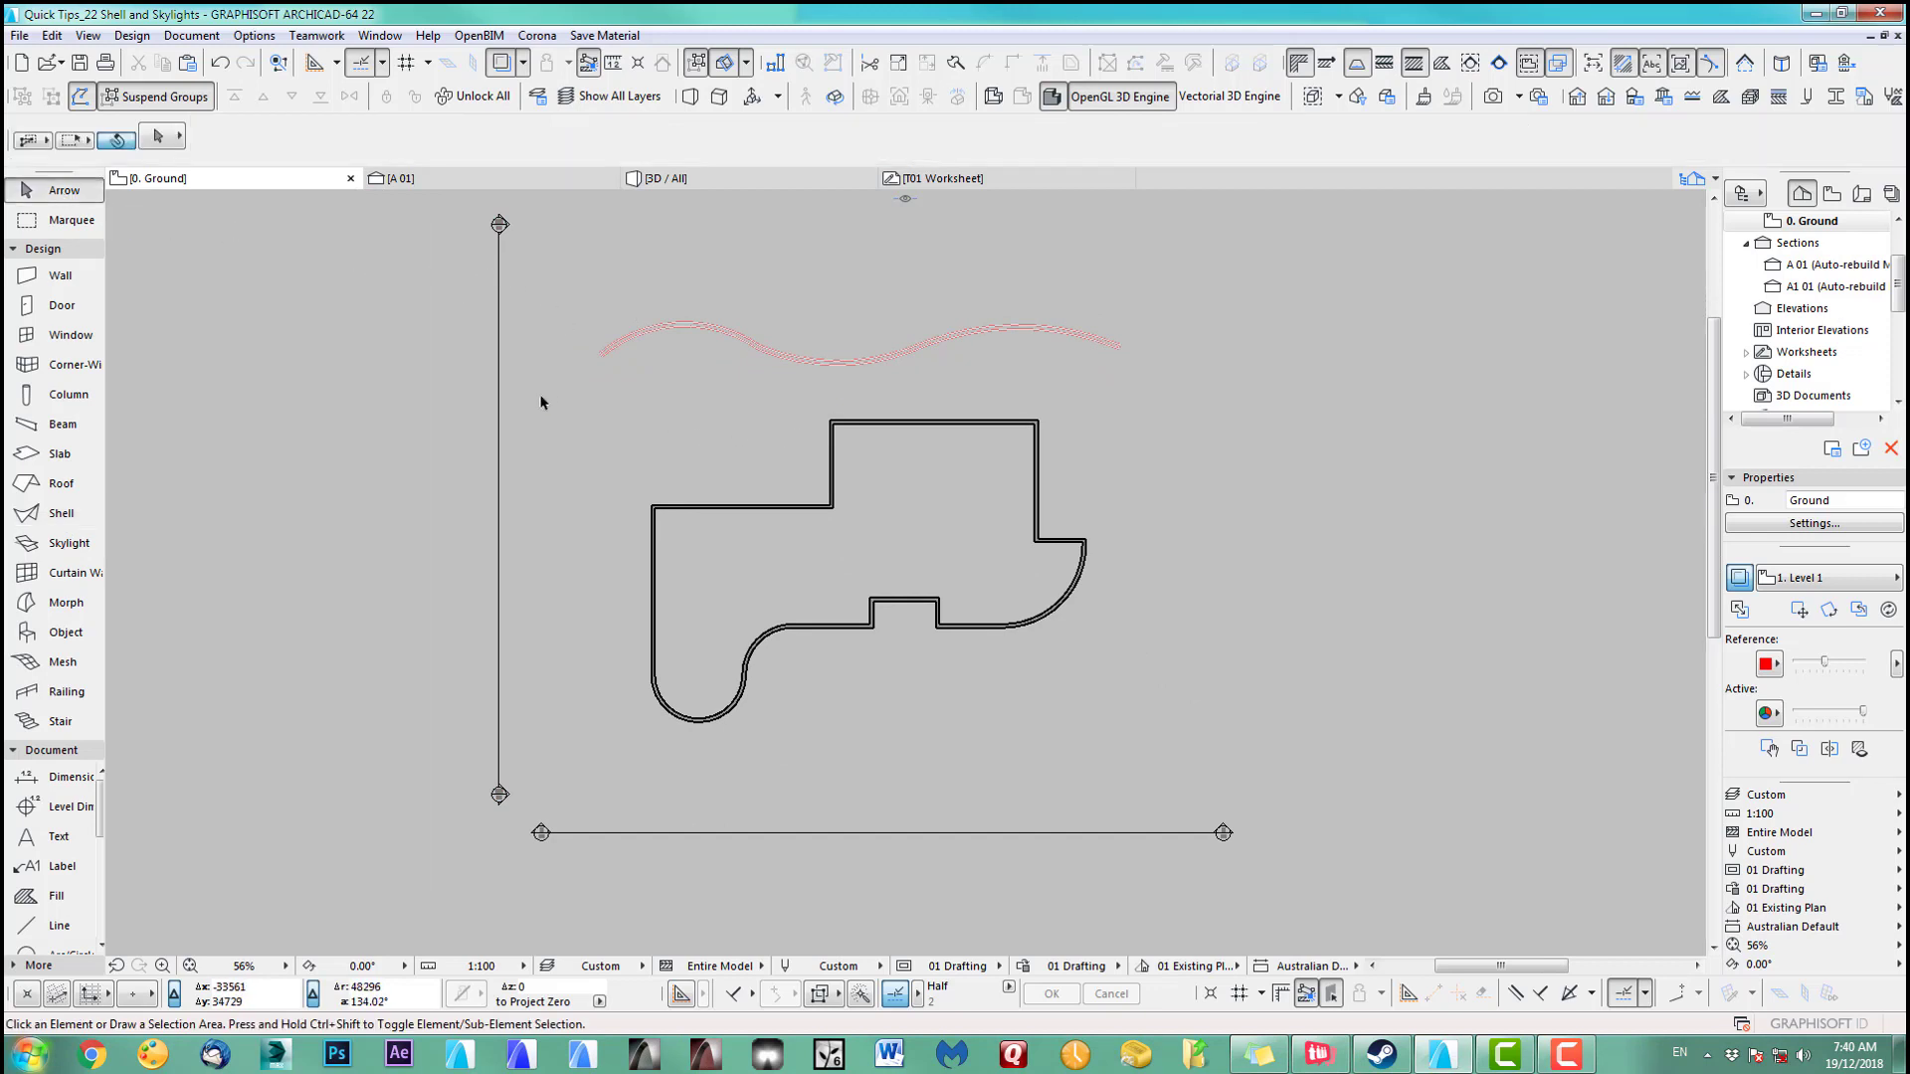
left_click(500, 453)
right_click(500, 452)
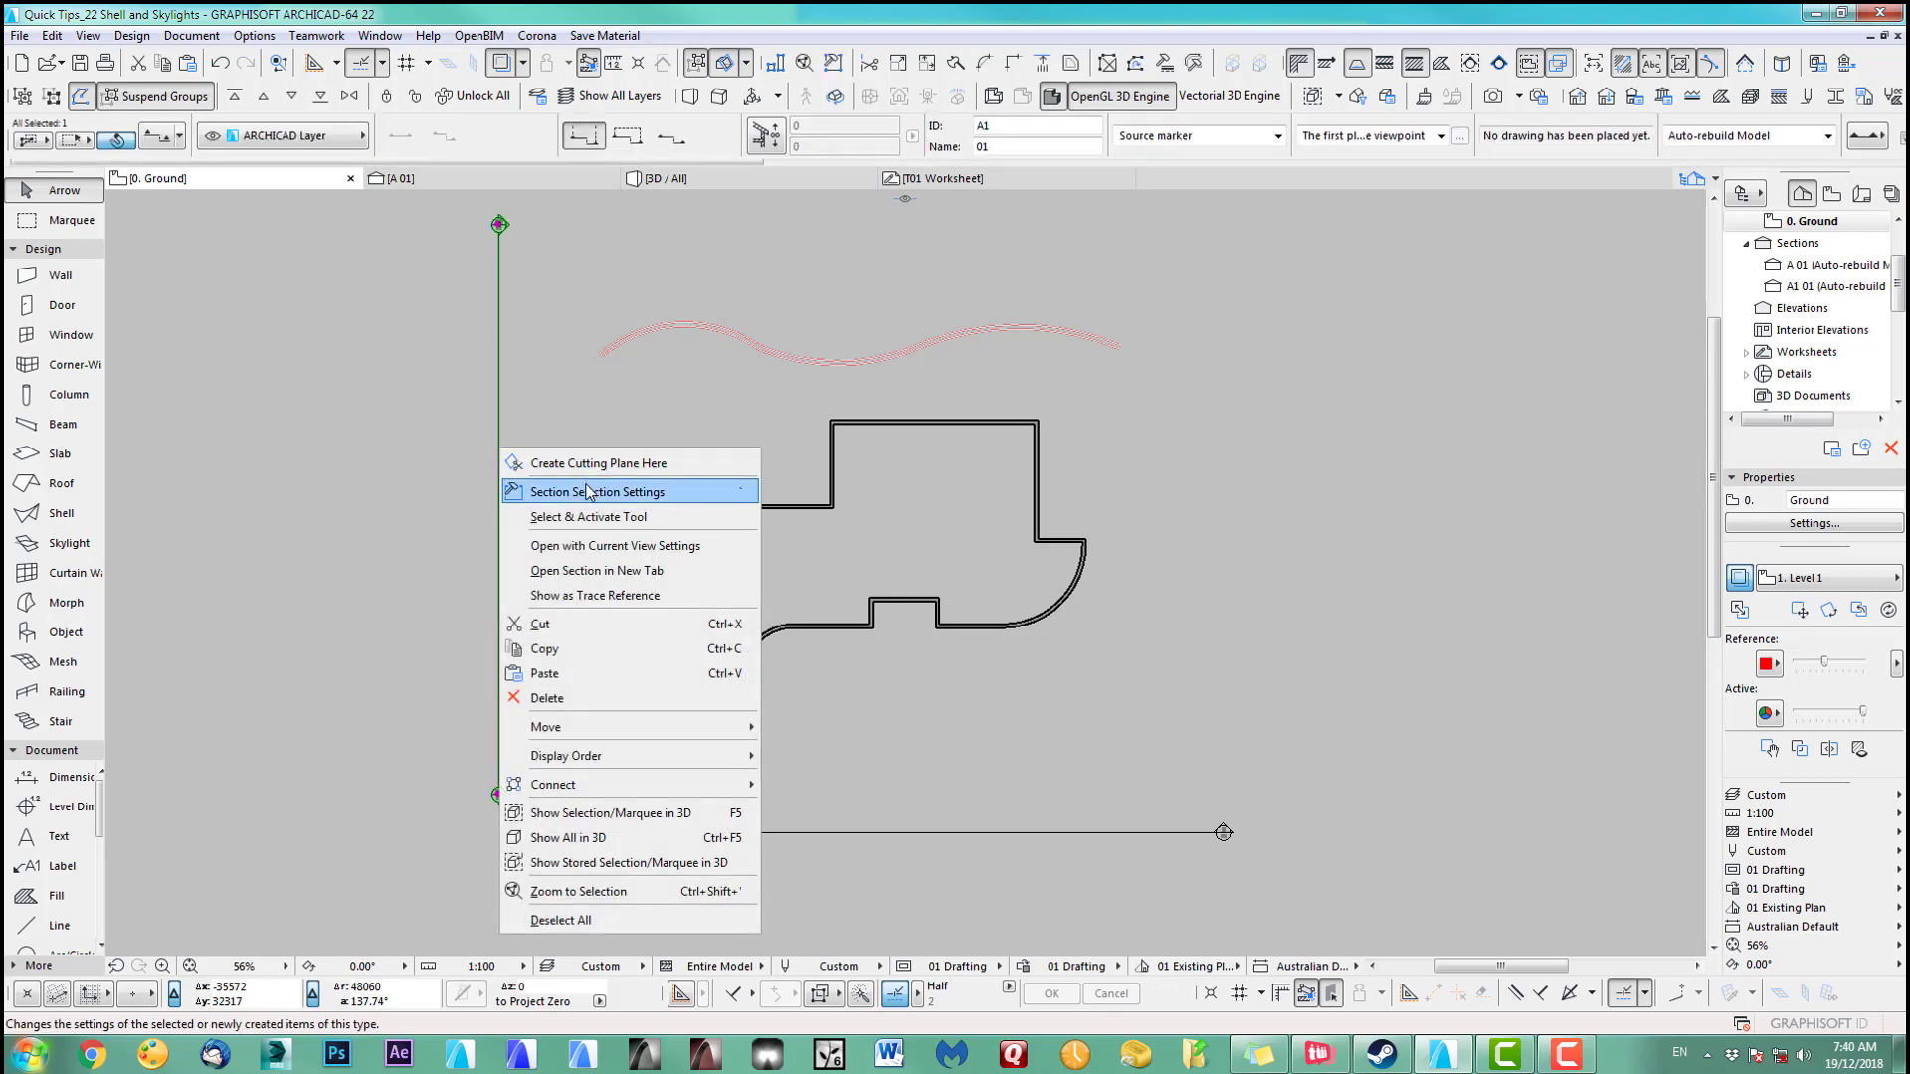
left_click(601, 546)
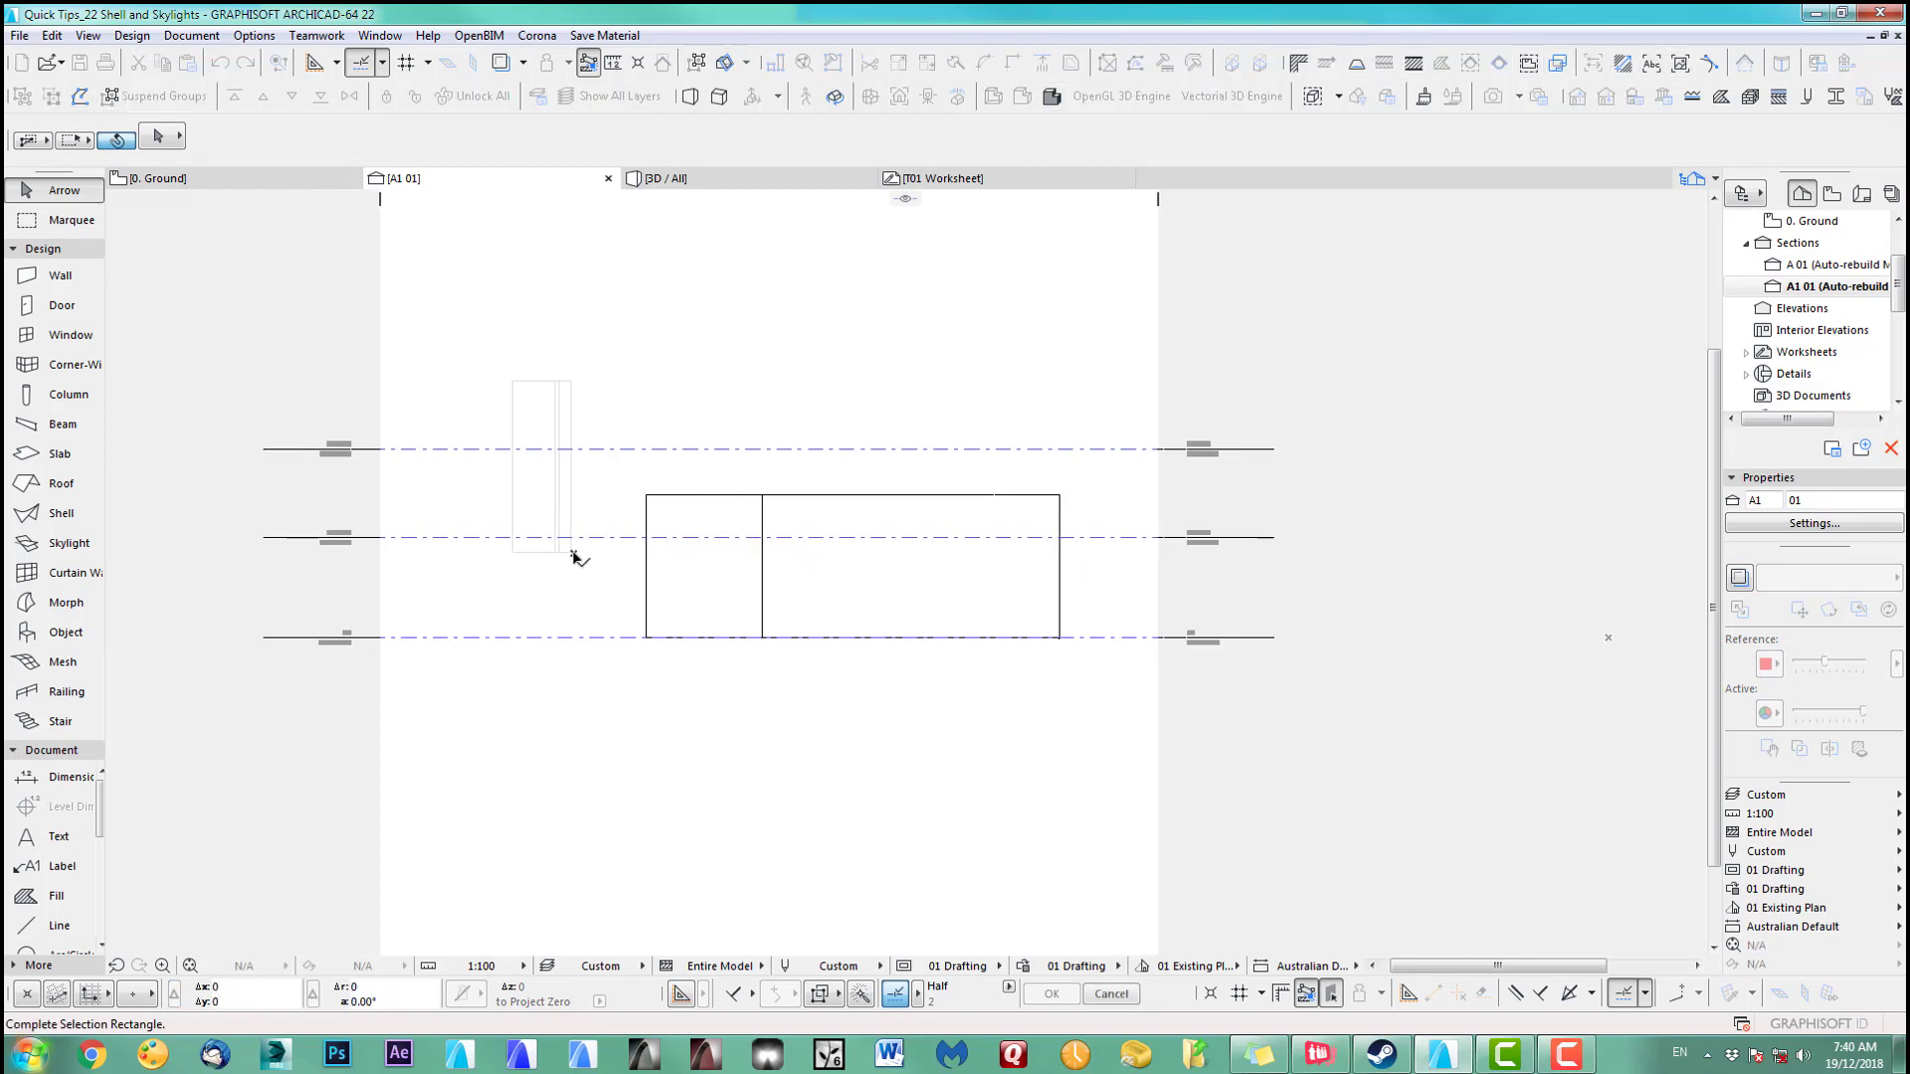
Rotate the upright shell 90° clockwise about its lower right corner so it lies horizontally in the section
left_click(572, 550)
key("ctrl+e")
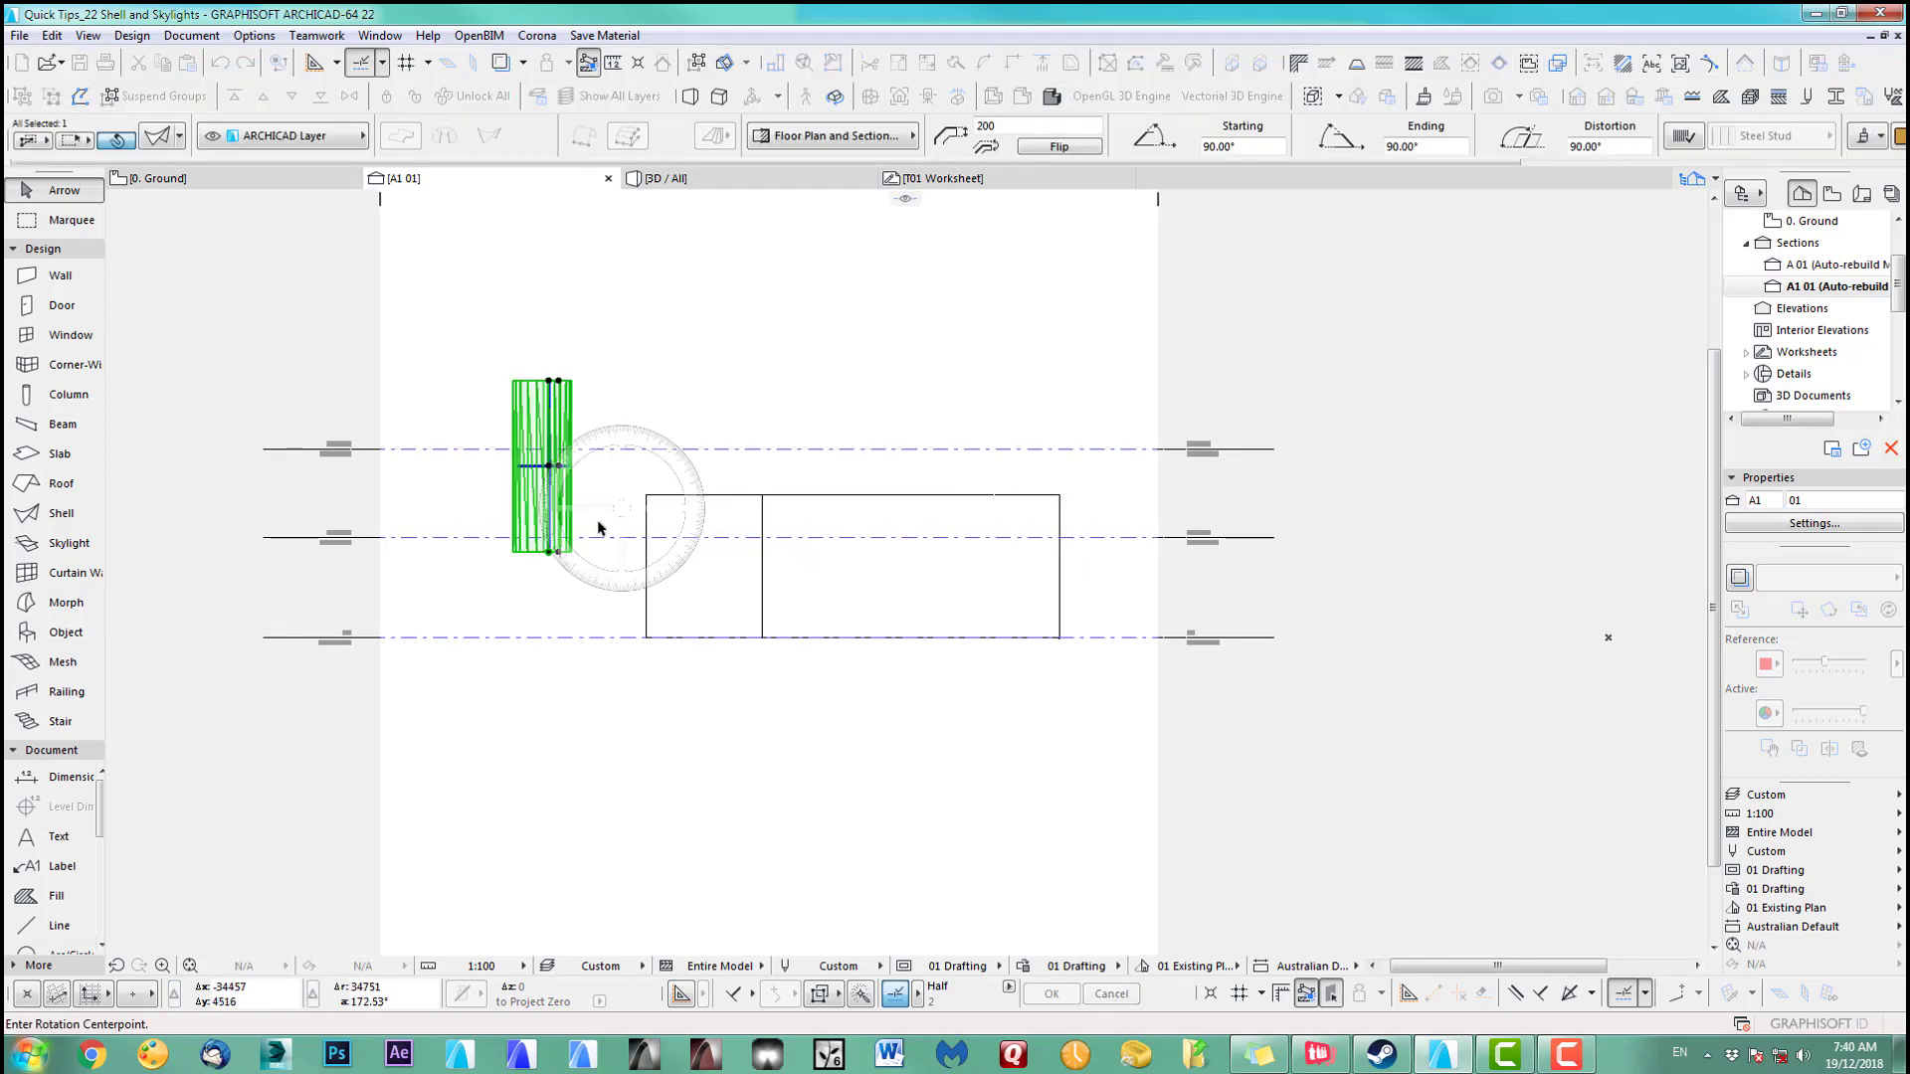
left_click(572, 552)
left_click(573, 376)
left_click(748, 535)
left_click(797, 388)
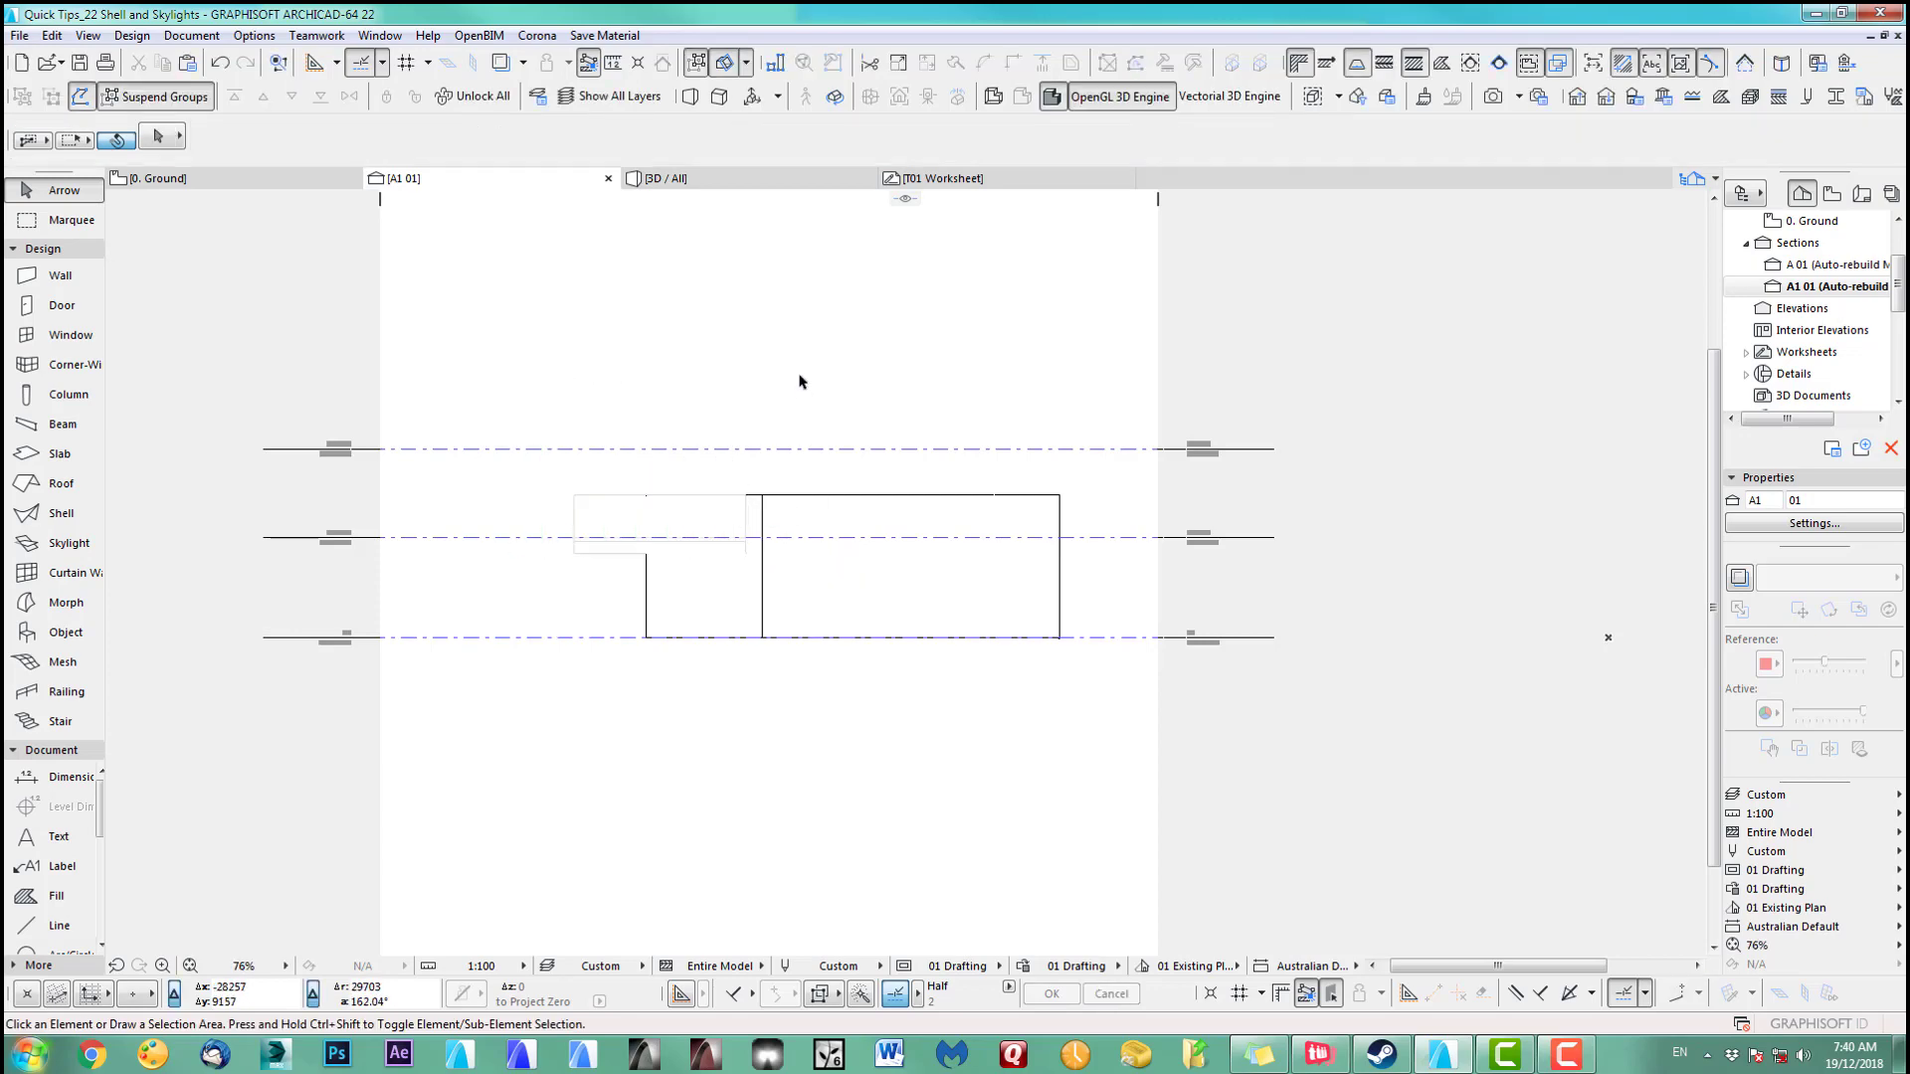
Move the shell straight down the ground floor plan until its lower edge lies just beyond the building's lower rounded end
key("F3")
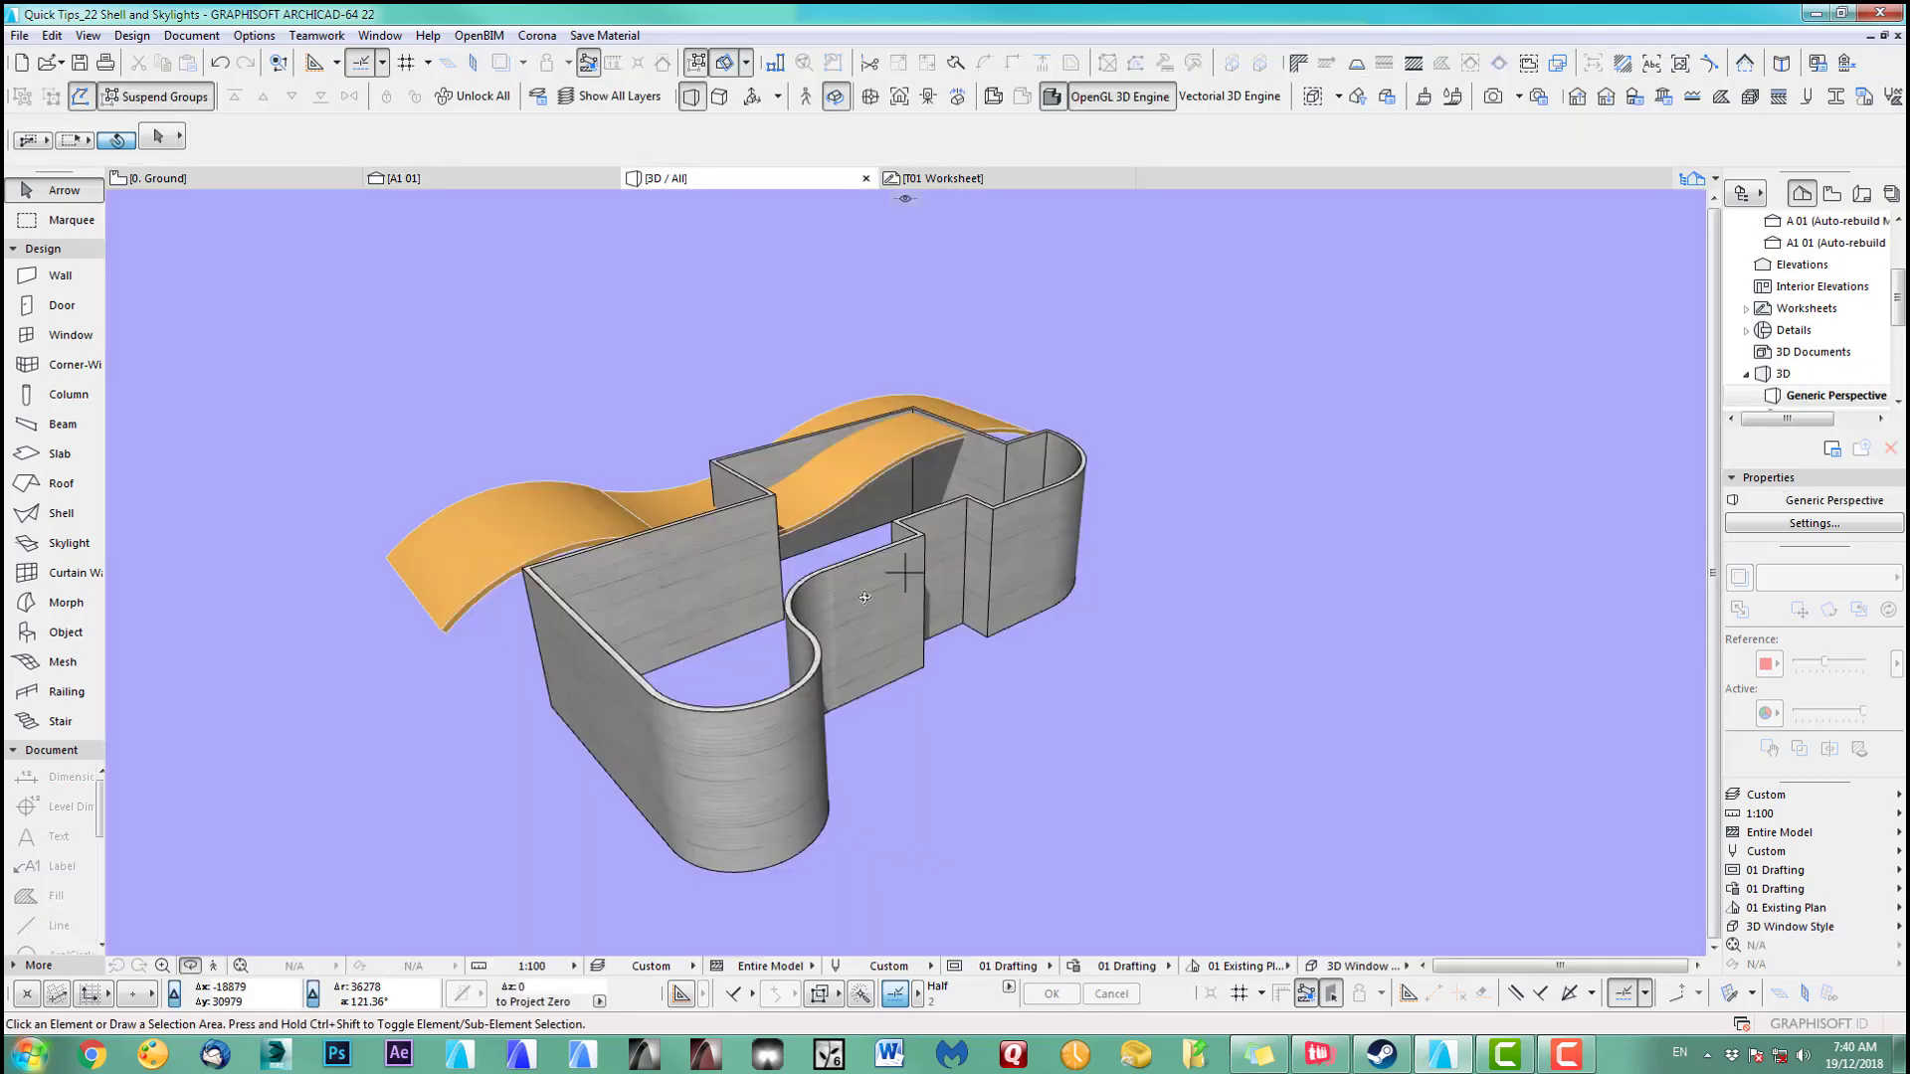
left_click_drag(956, 596, 850, 500)
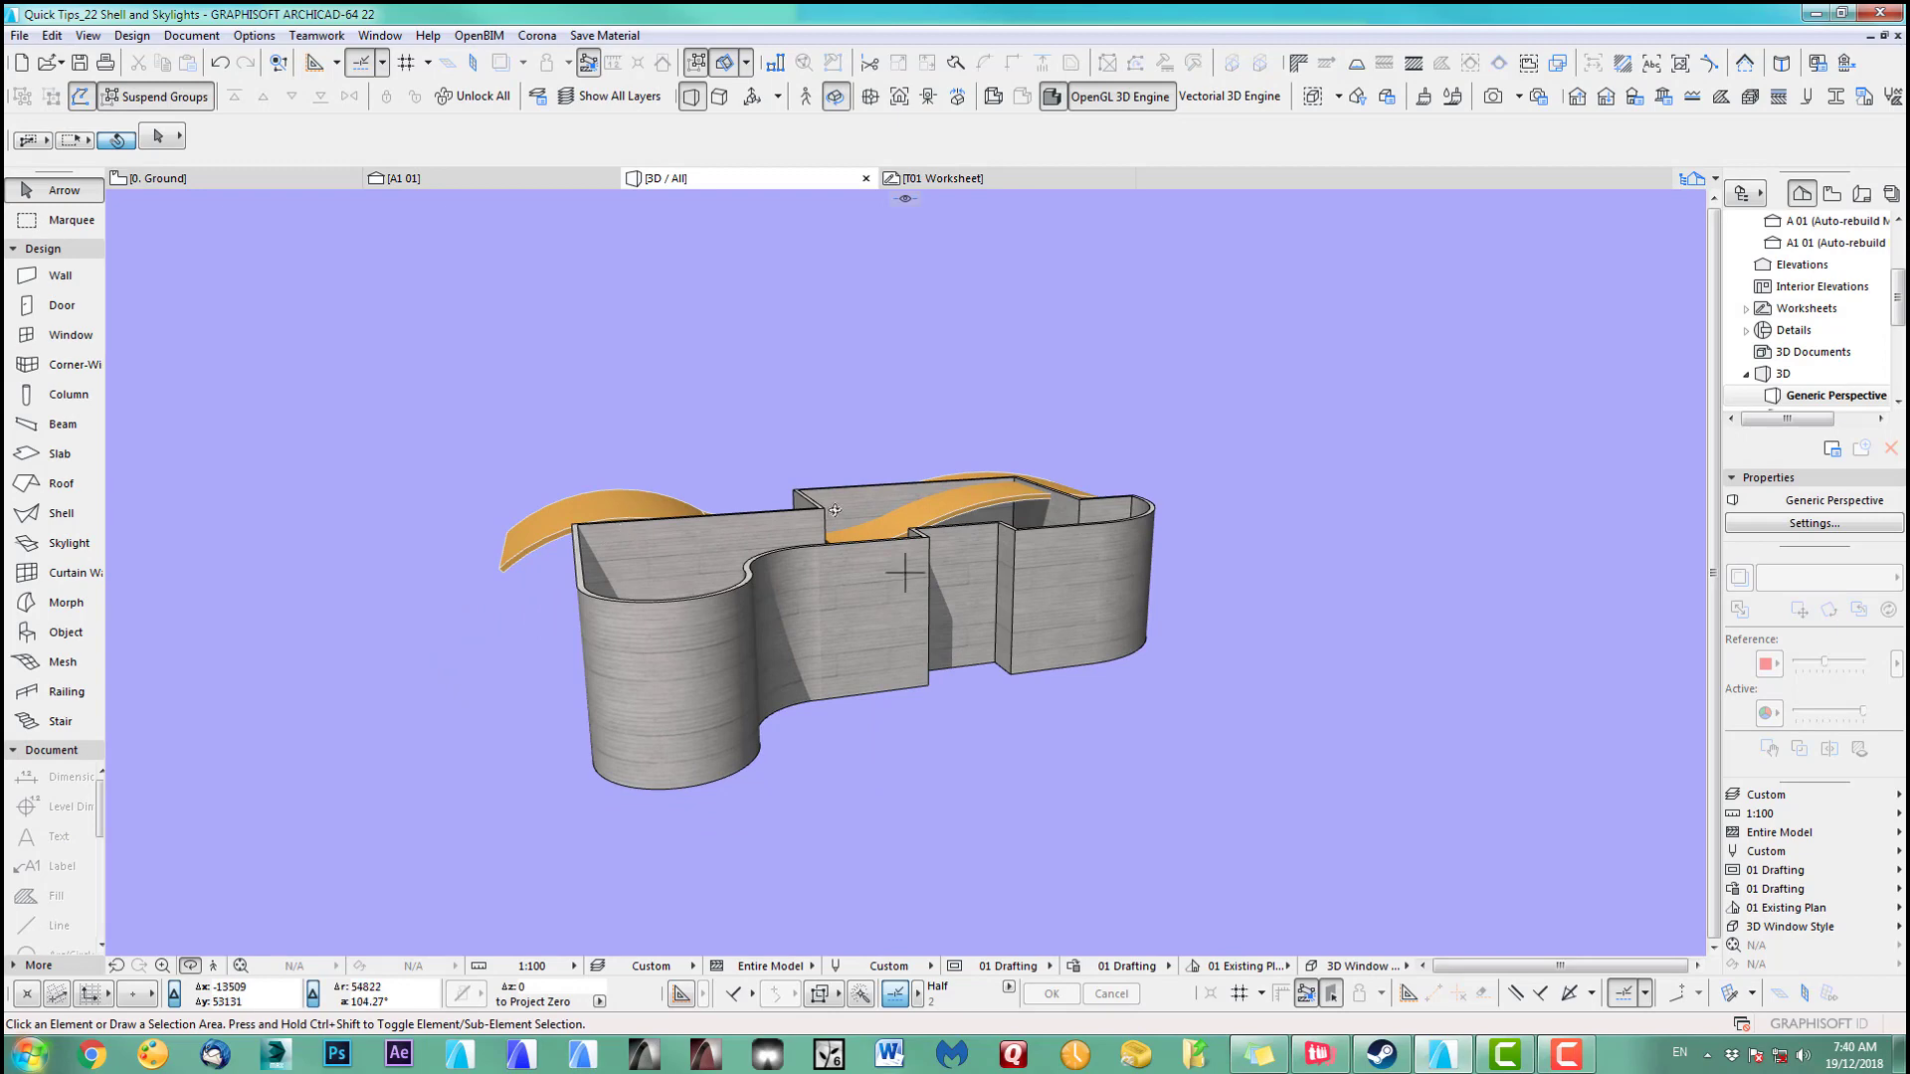
key("F2")
left_click(1119, 492)
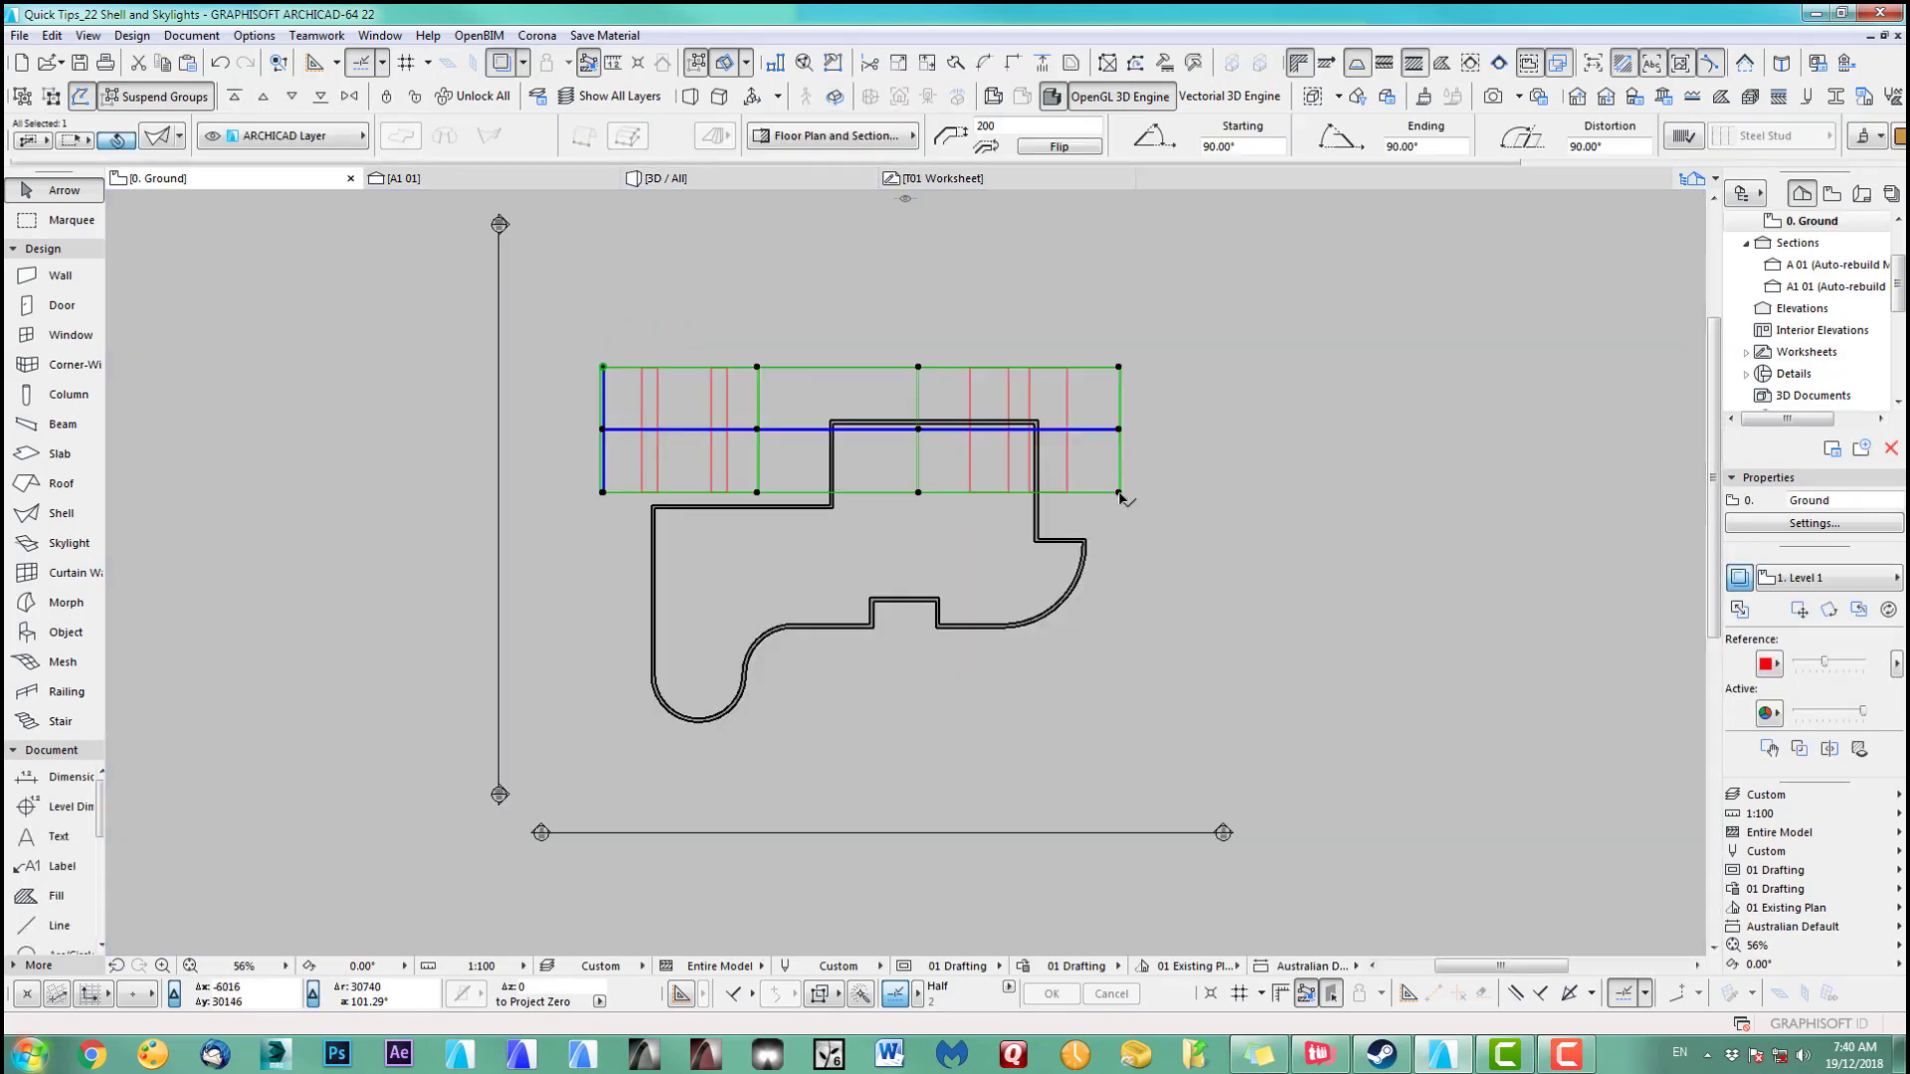
left_click_drag(1119, 493, 1119, 743)
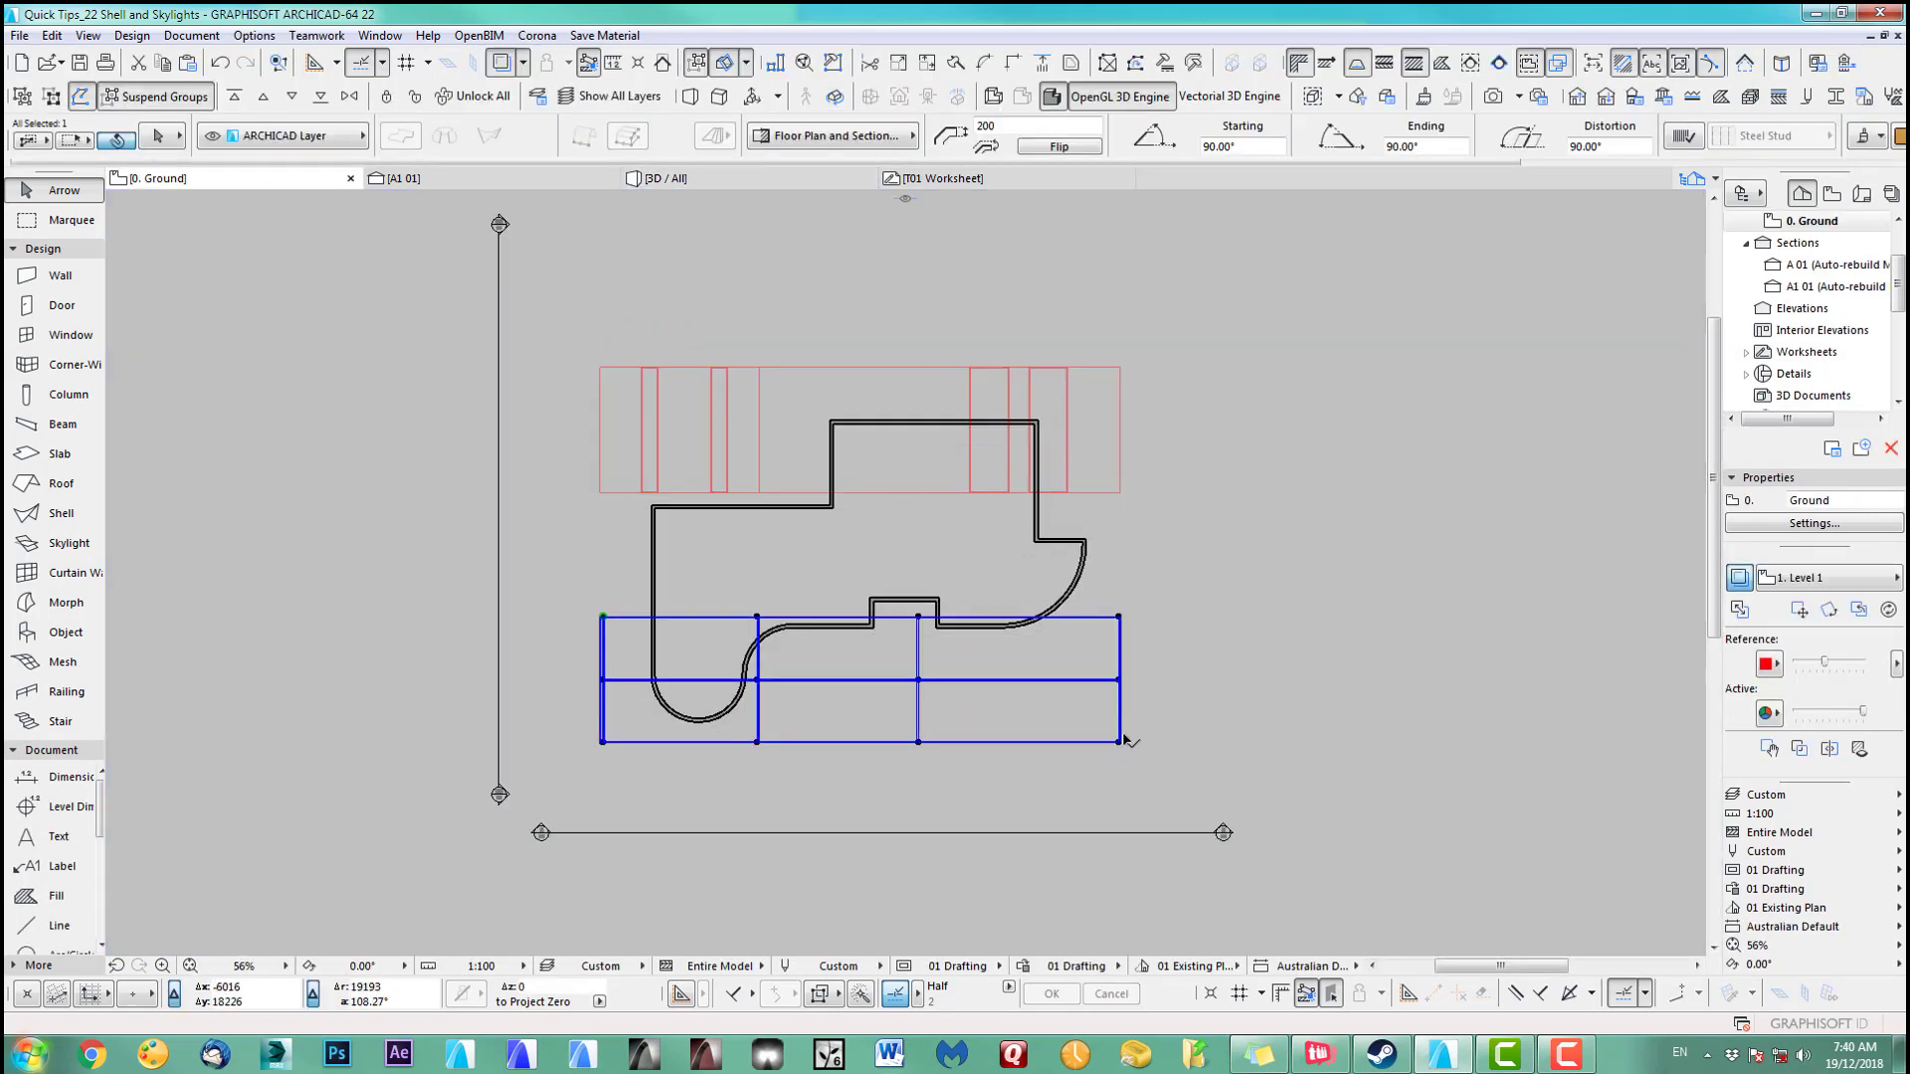
Stretch the shell's extrusion length from its upper edge to beyond the building's top wall and deselect it
left_click(1119, 617)
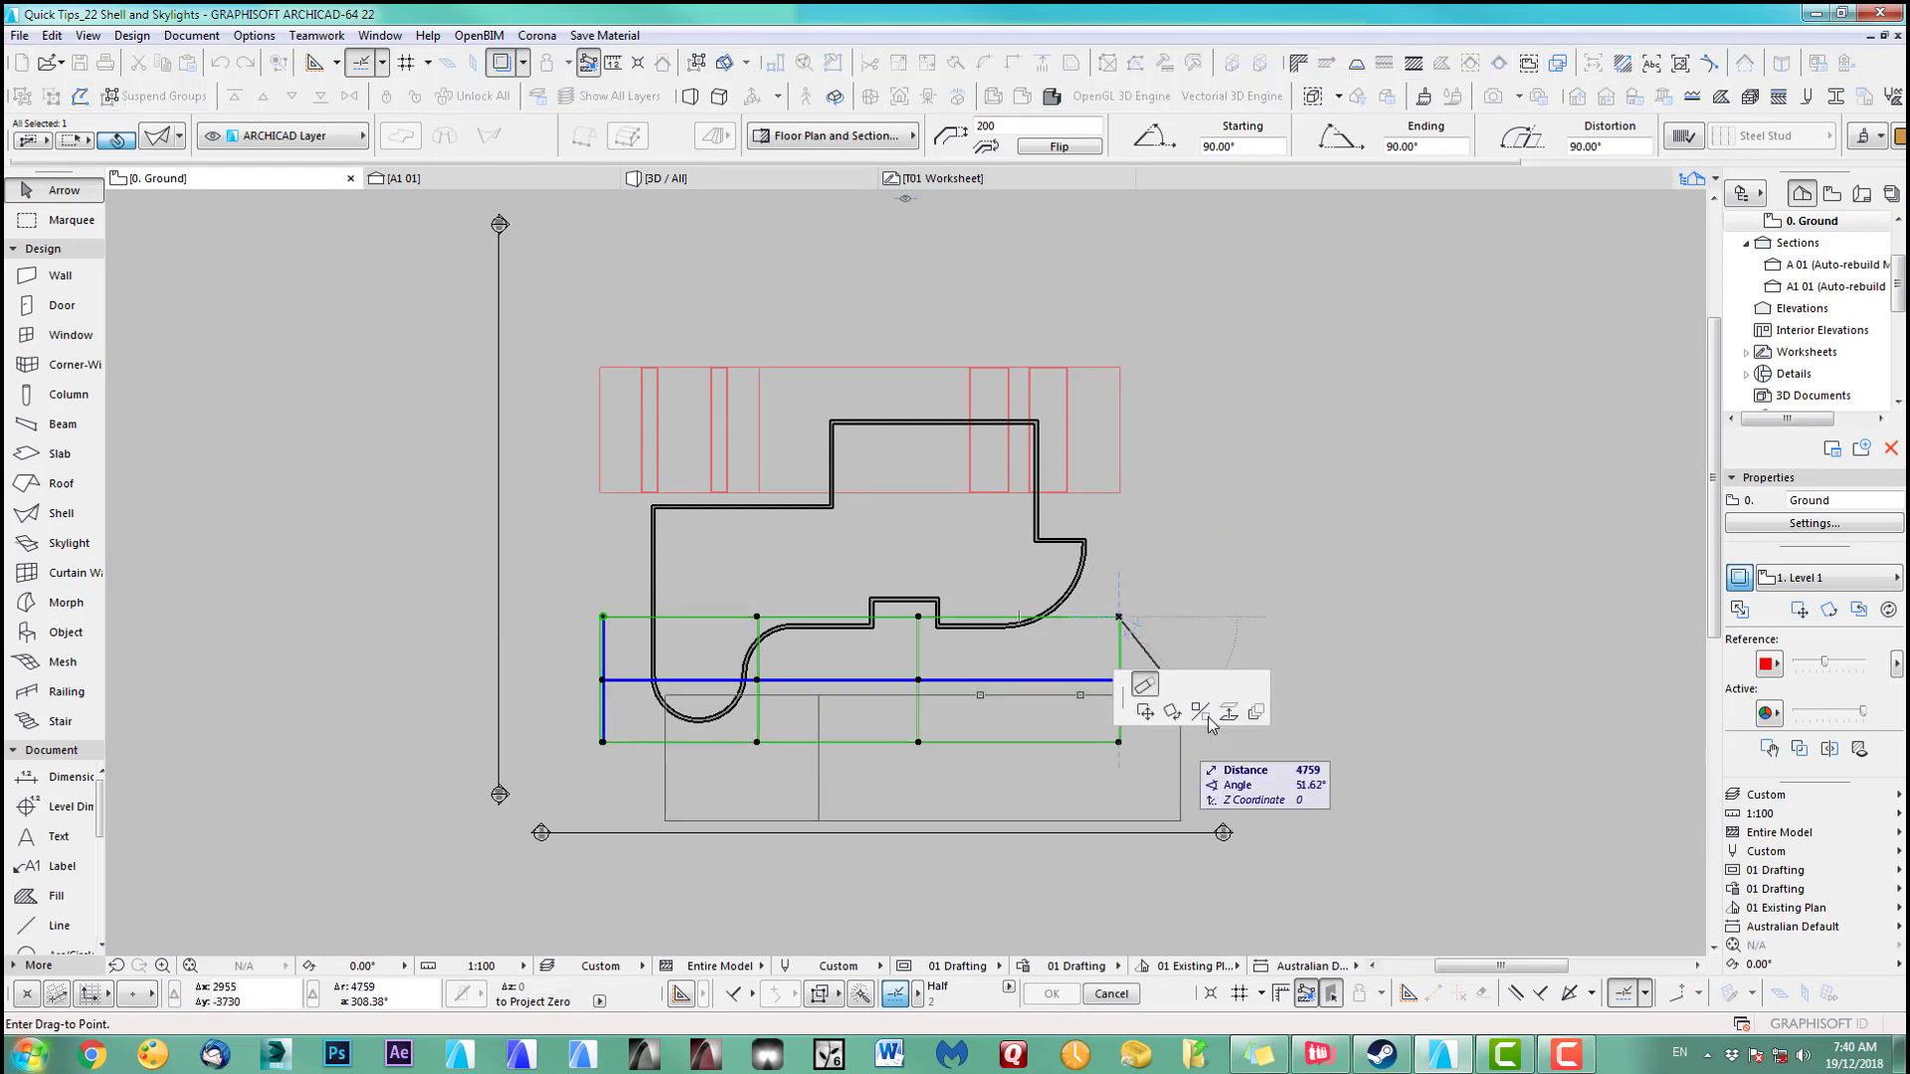
left_click(1206, 714)
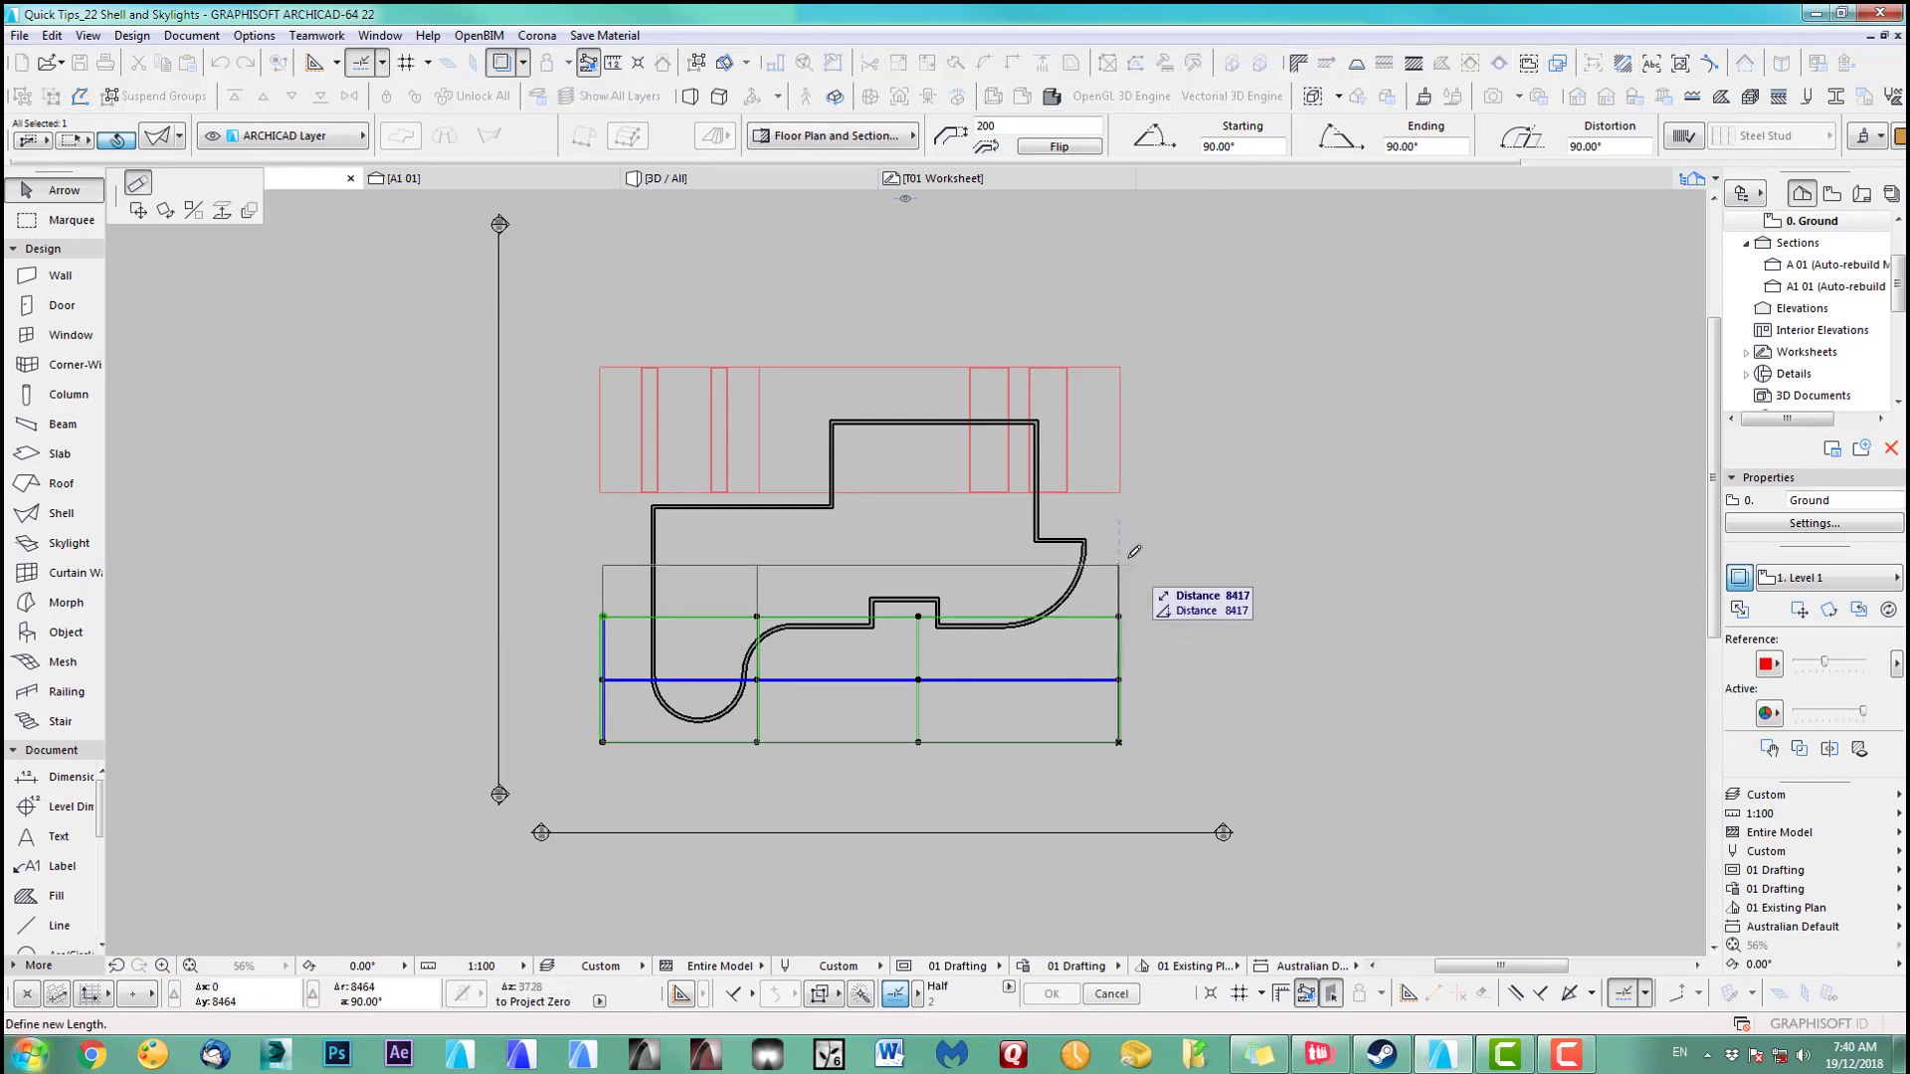
left_click(1152, 376)
left_click(1204, 465)
Examine how the wavy shell sits over the building walls in 3D and in section A1 01
key("F3")
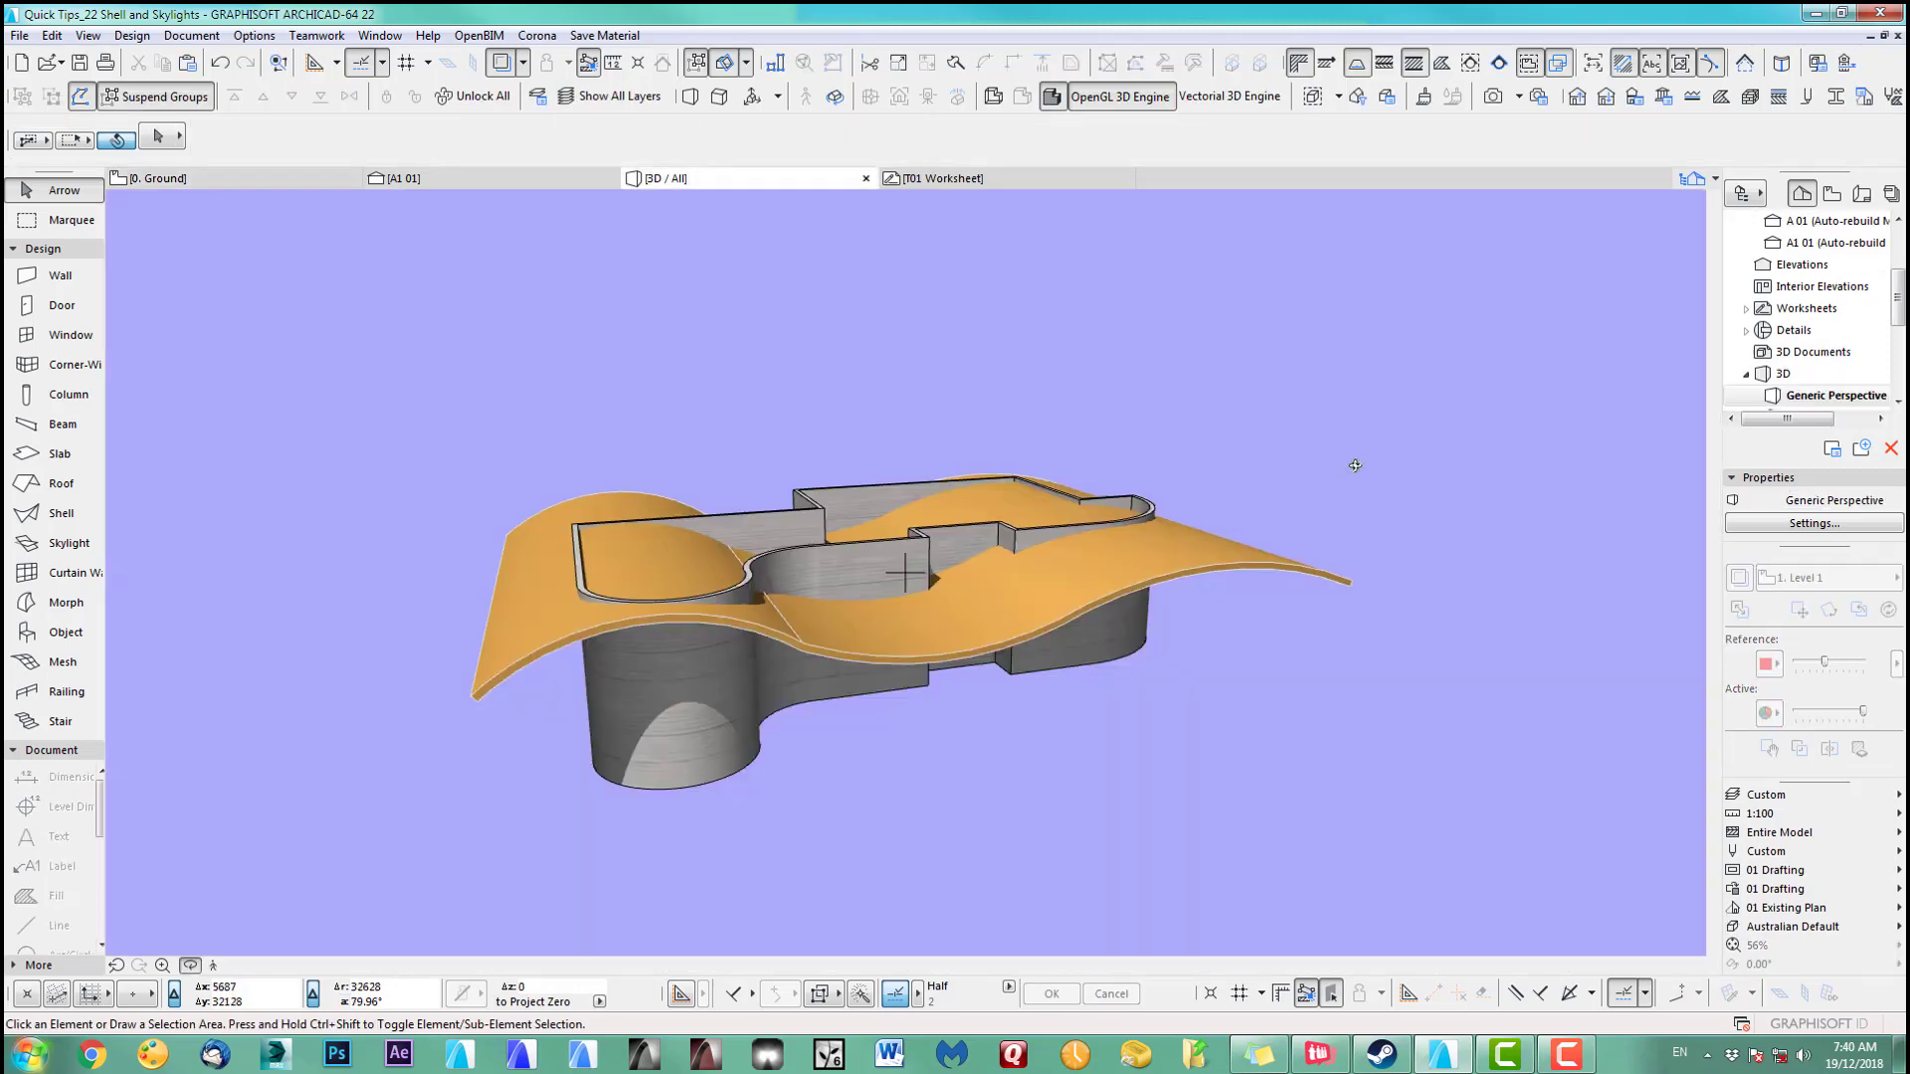
middle_click_drag(1008, 574, 559, 639, "shift")
scroll(559, 639, "up", 6)
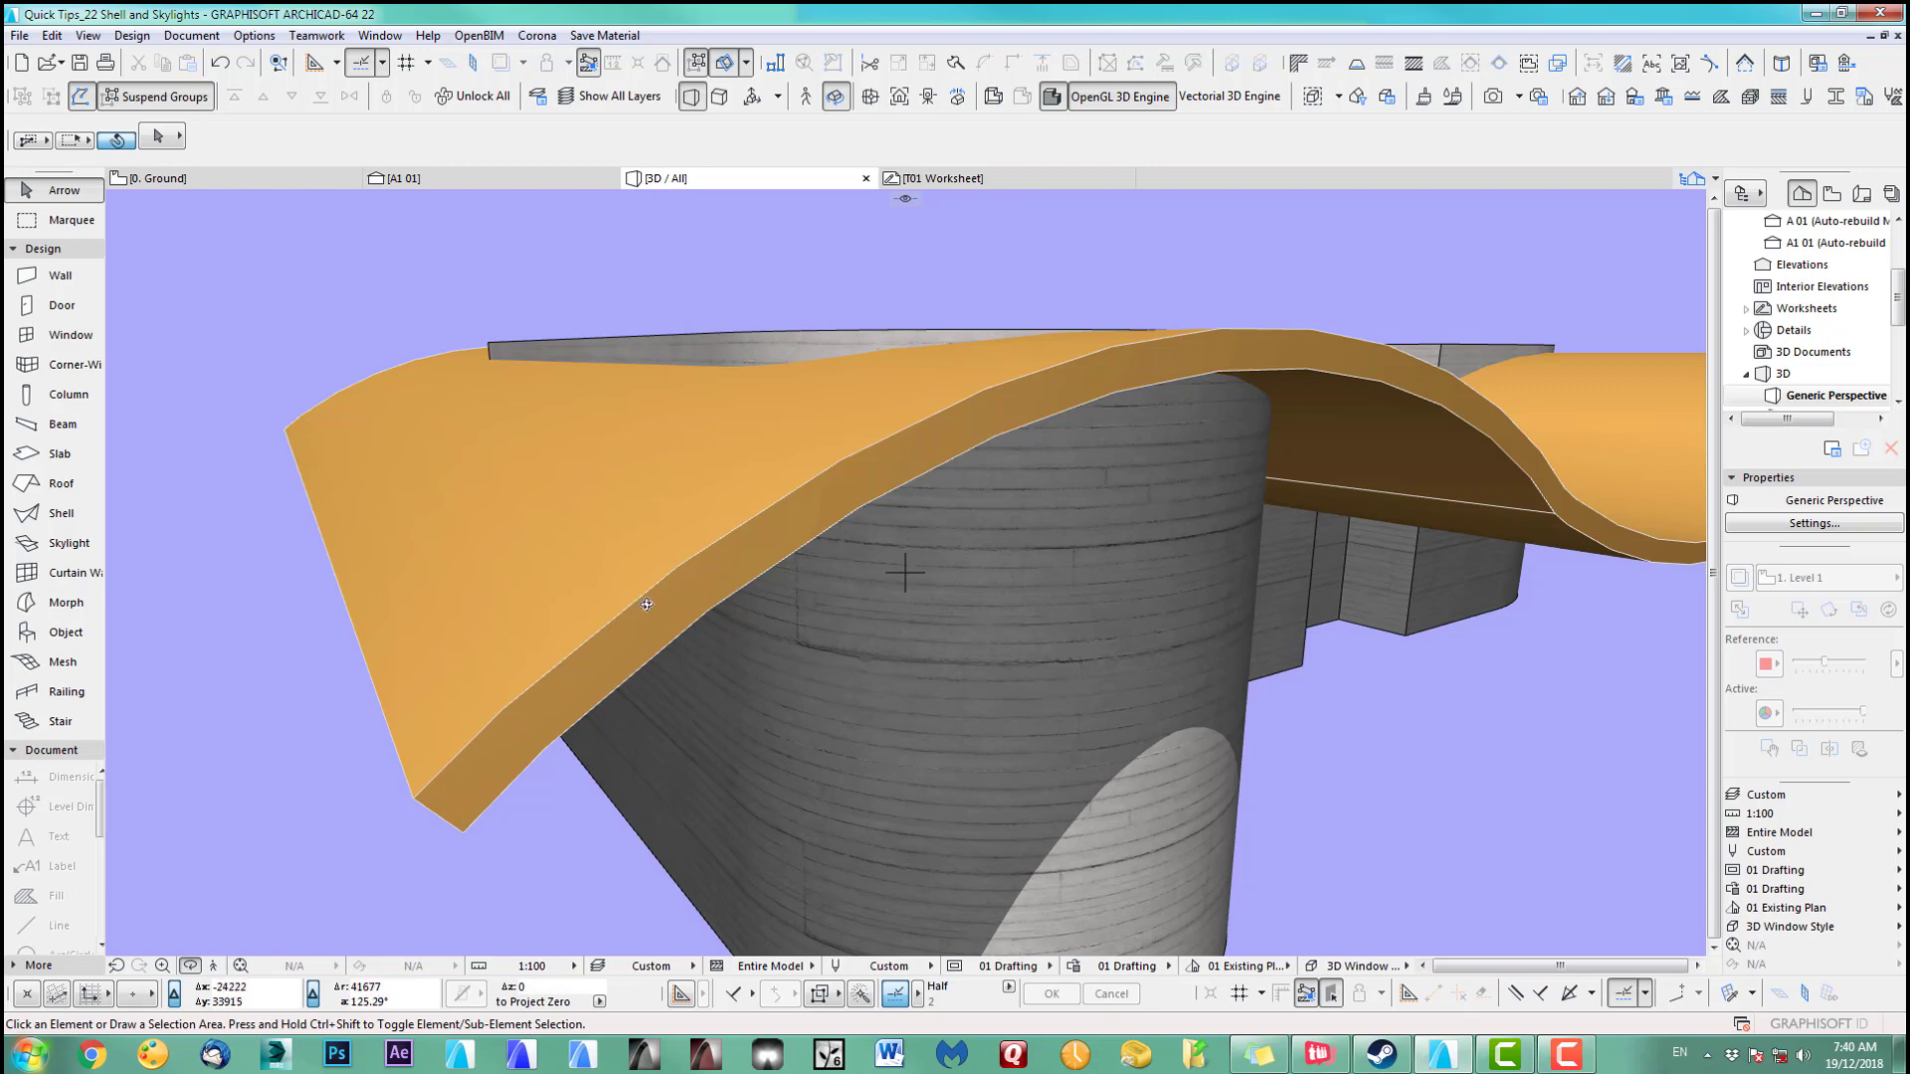
middle_click_drag(700, 585, 959, 709, "shift")
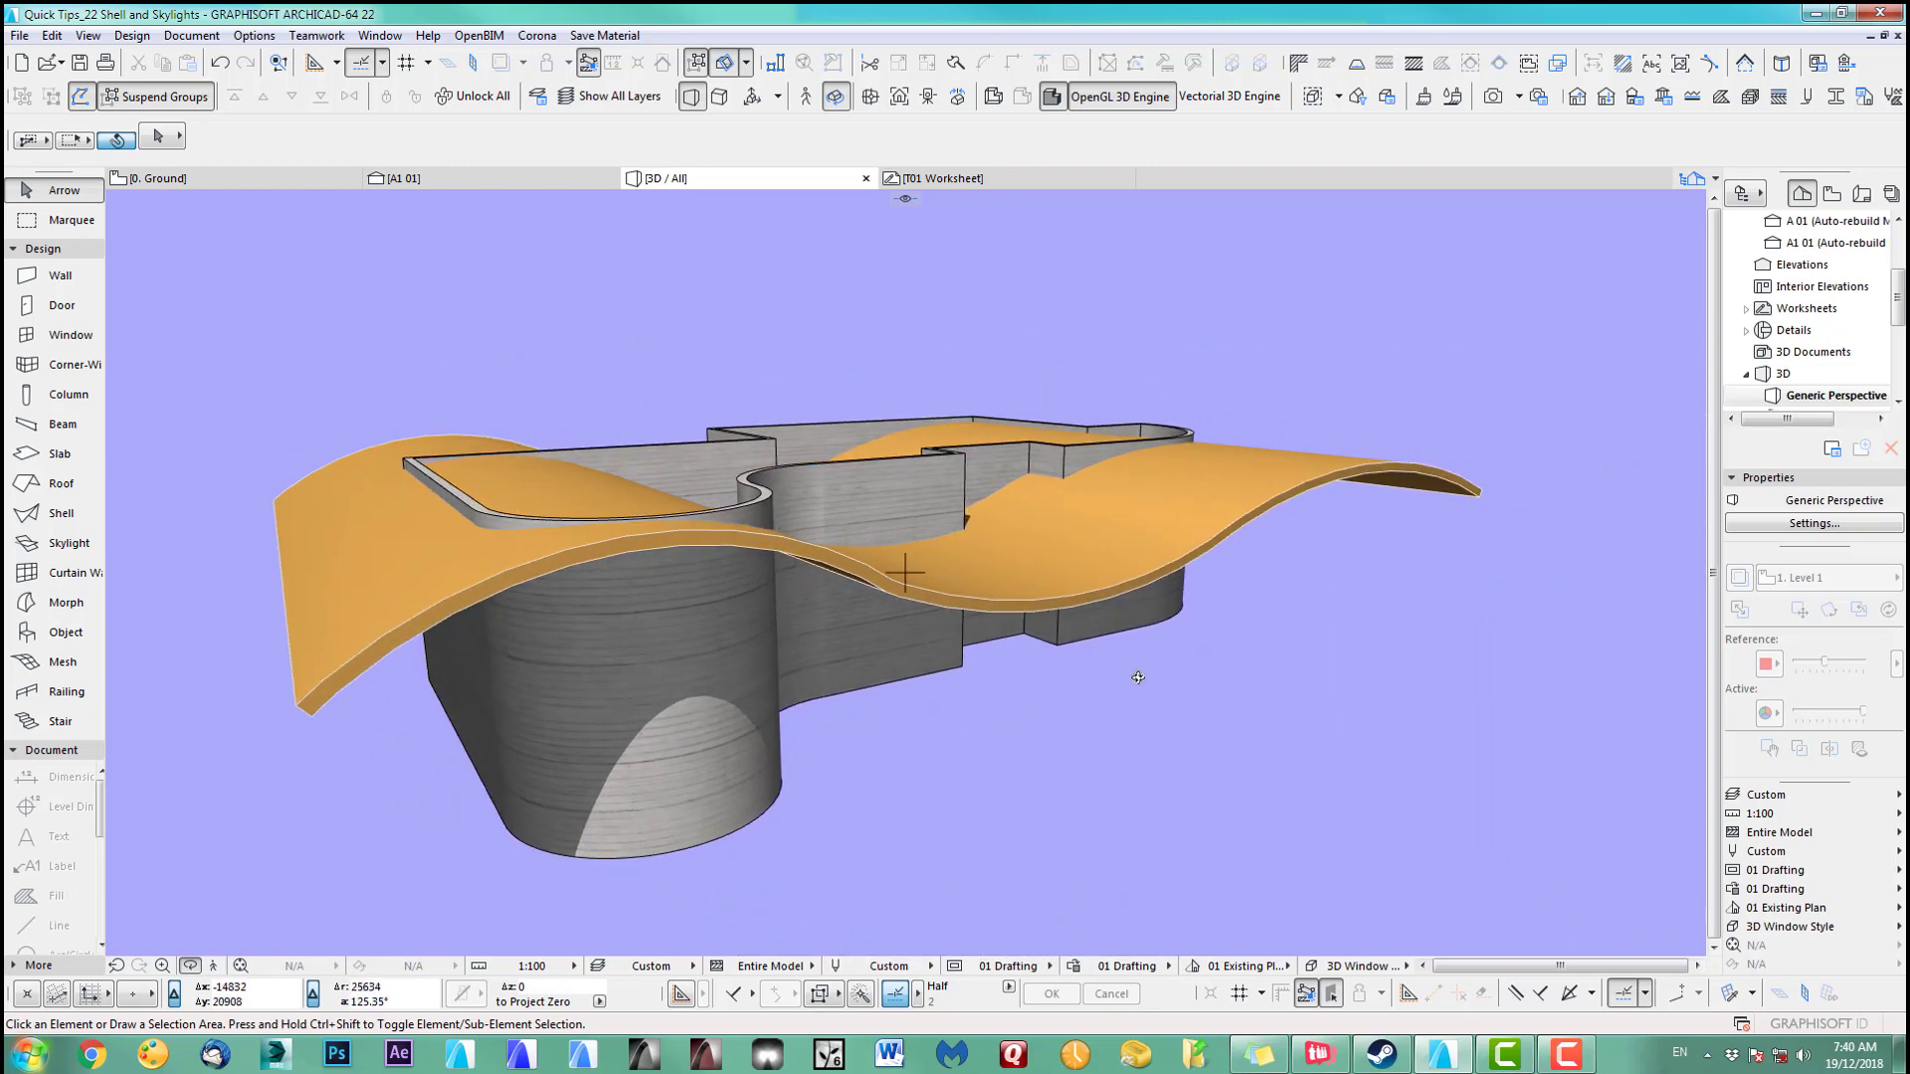
key("F2")
scroll(1152, 565, "down", 3)
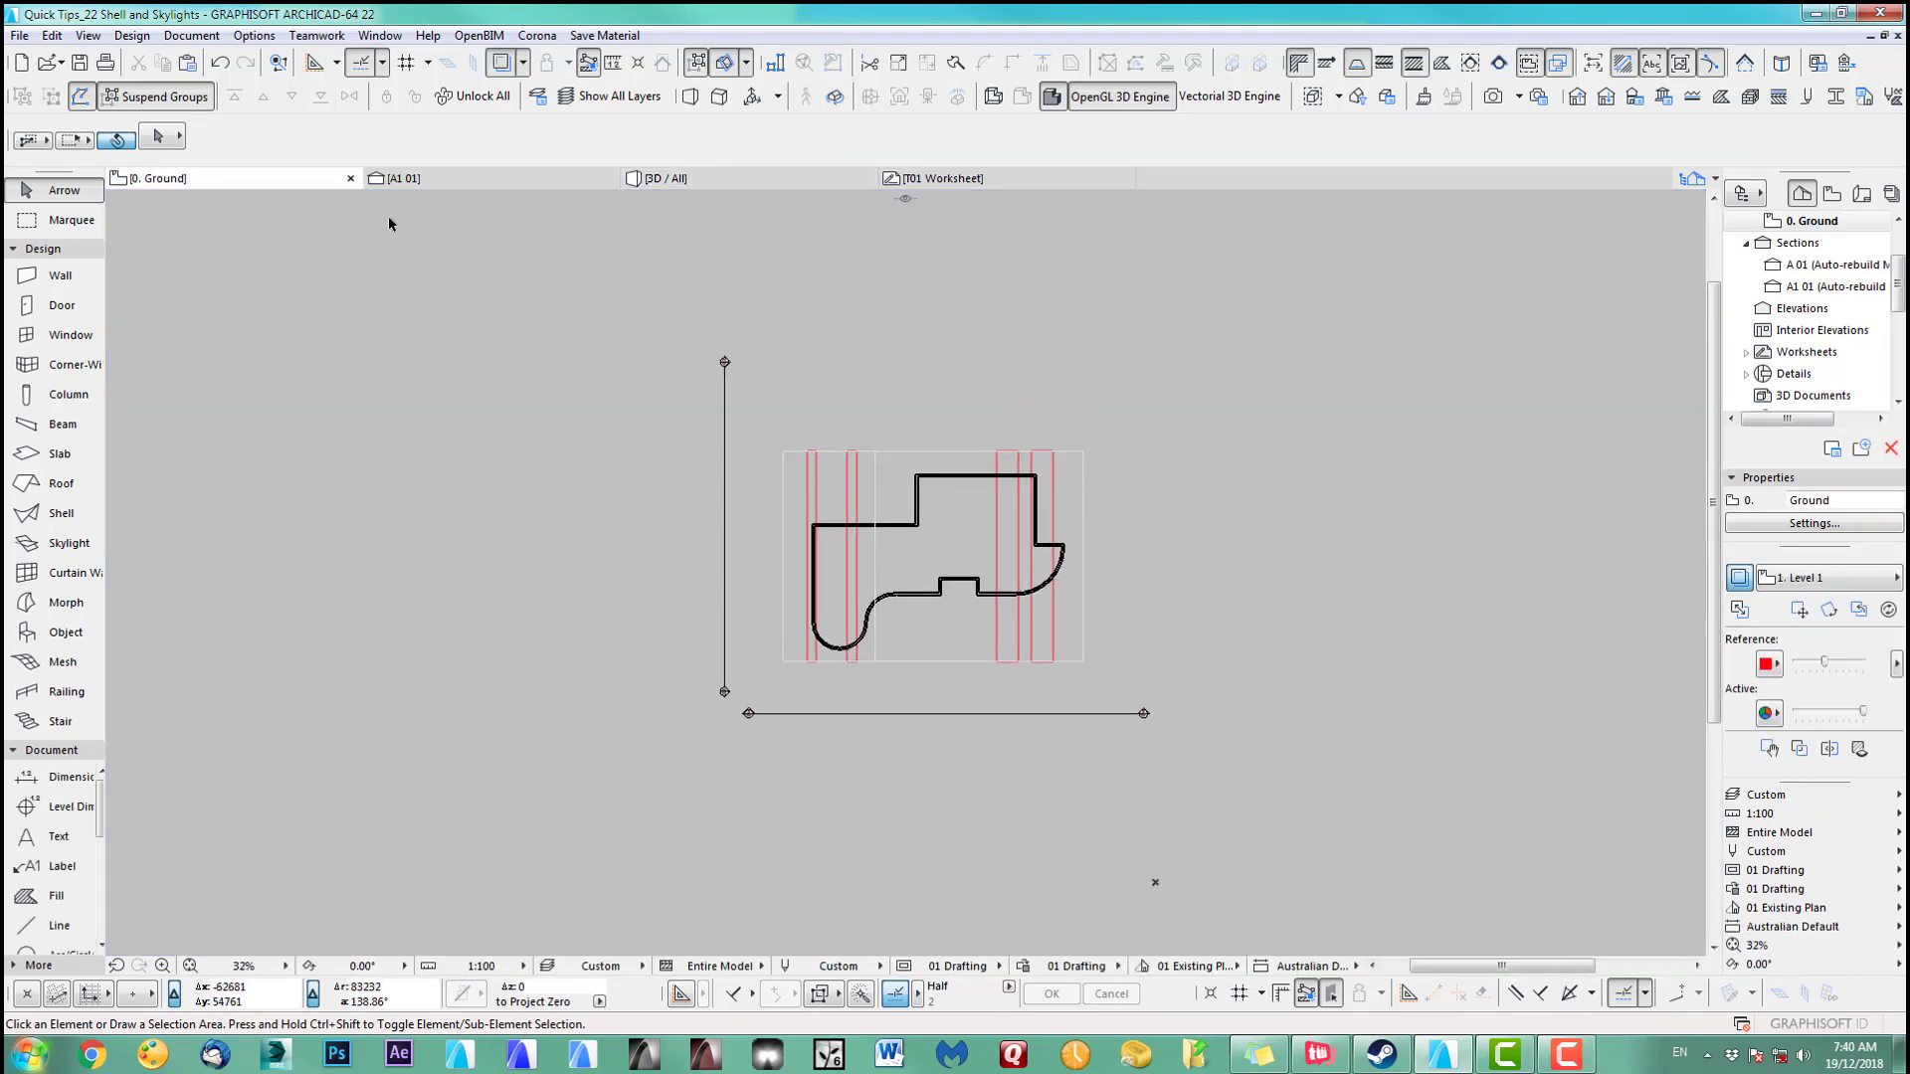
left_click(431, 179)
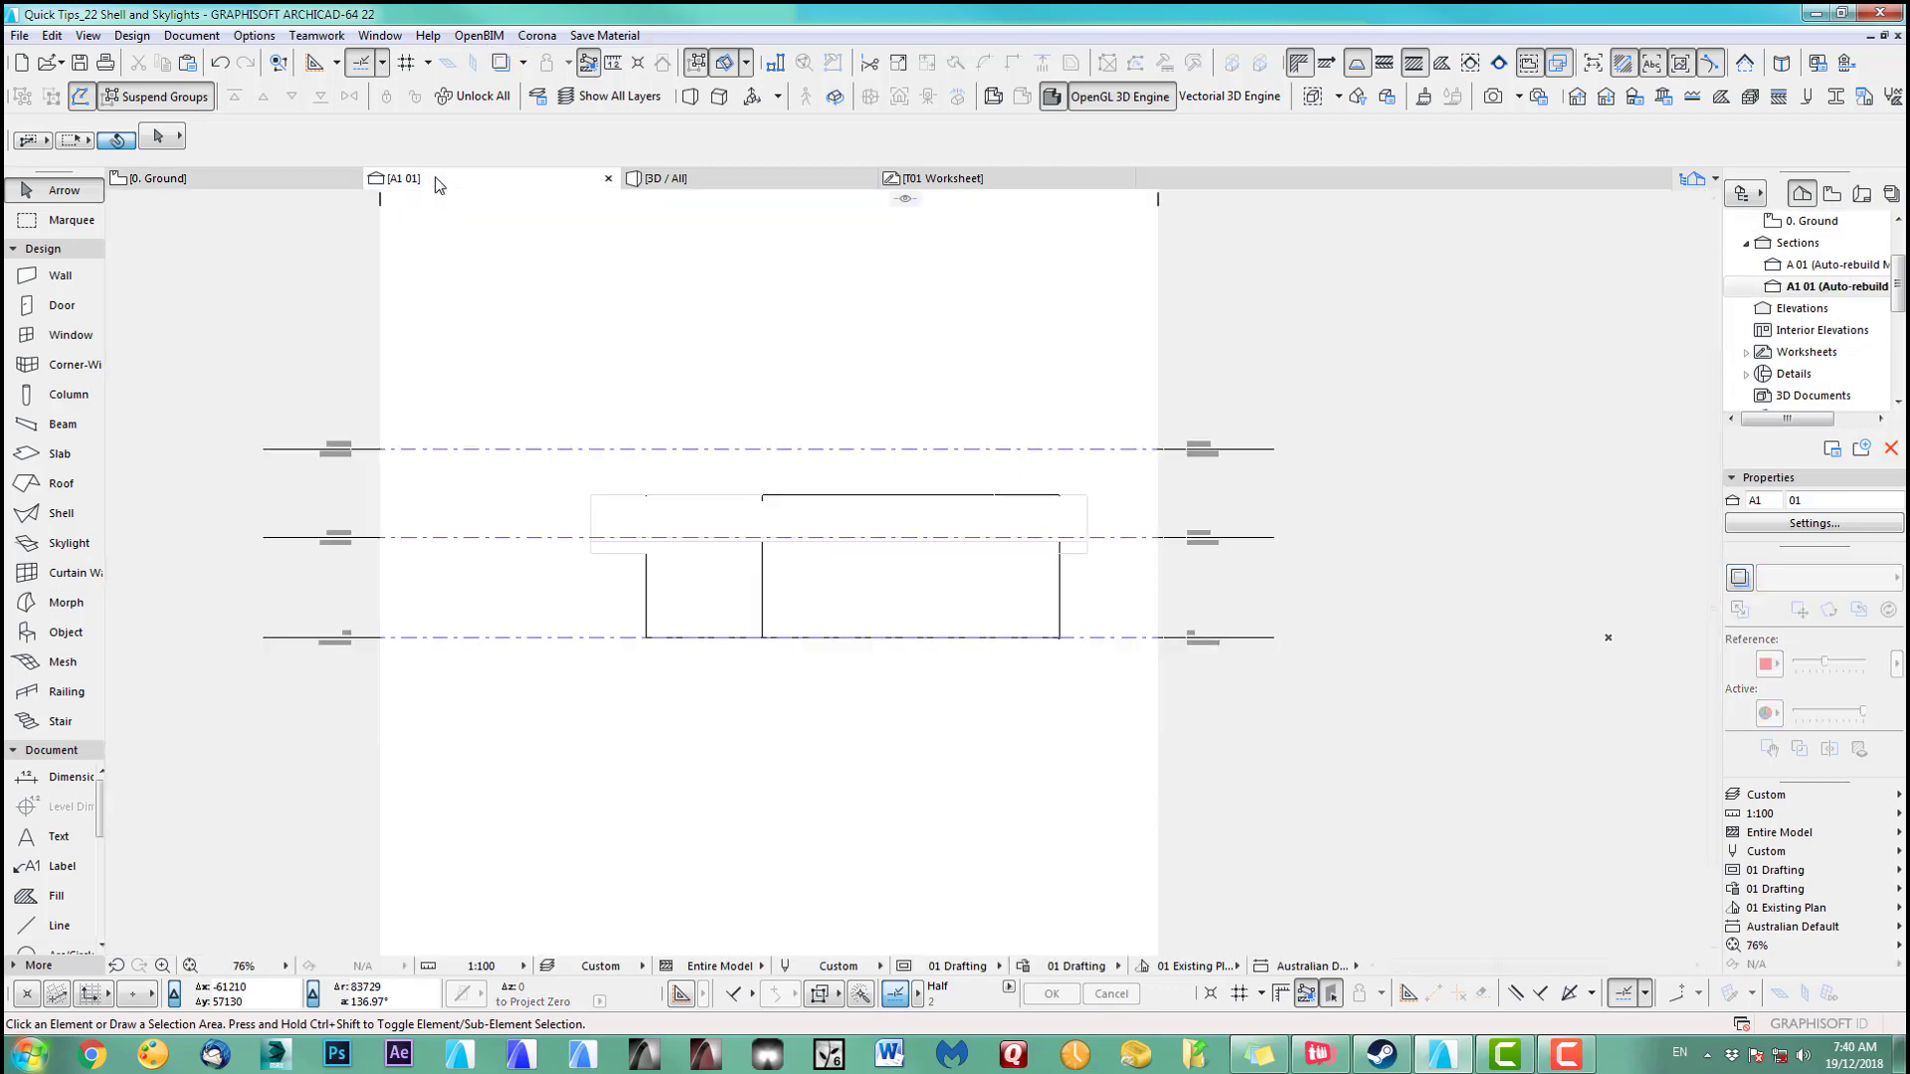
left_click(273, 179)
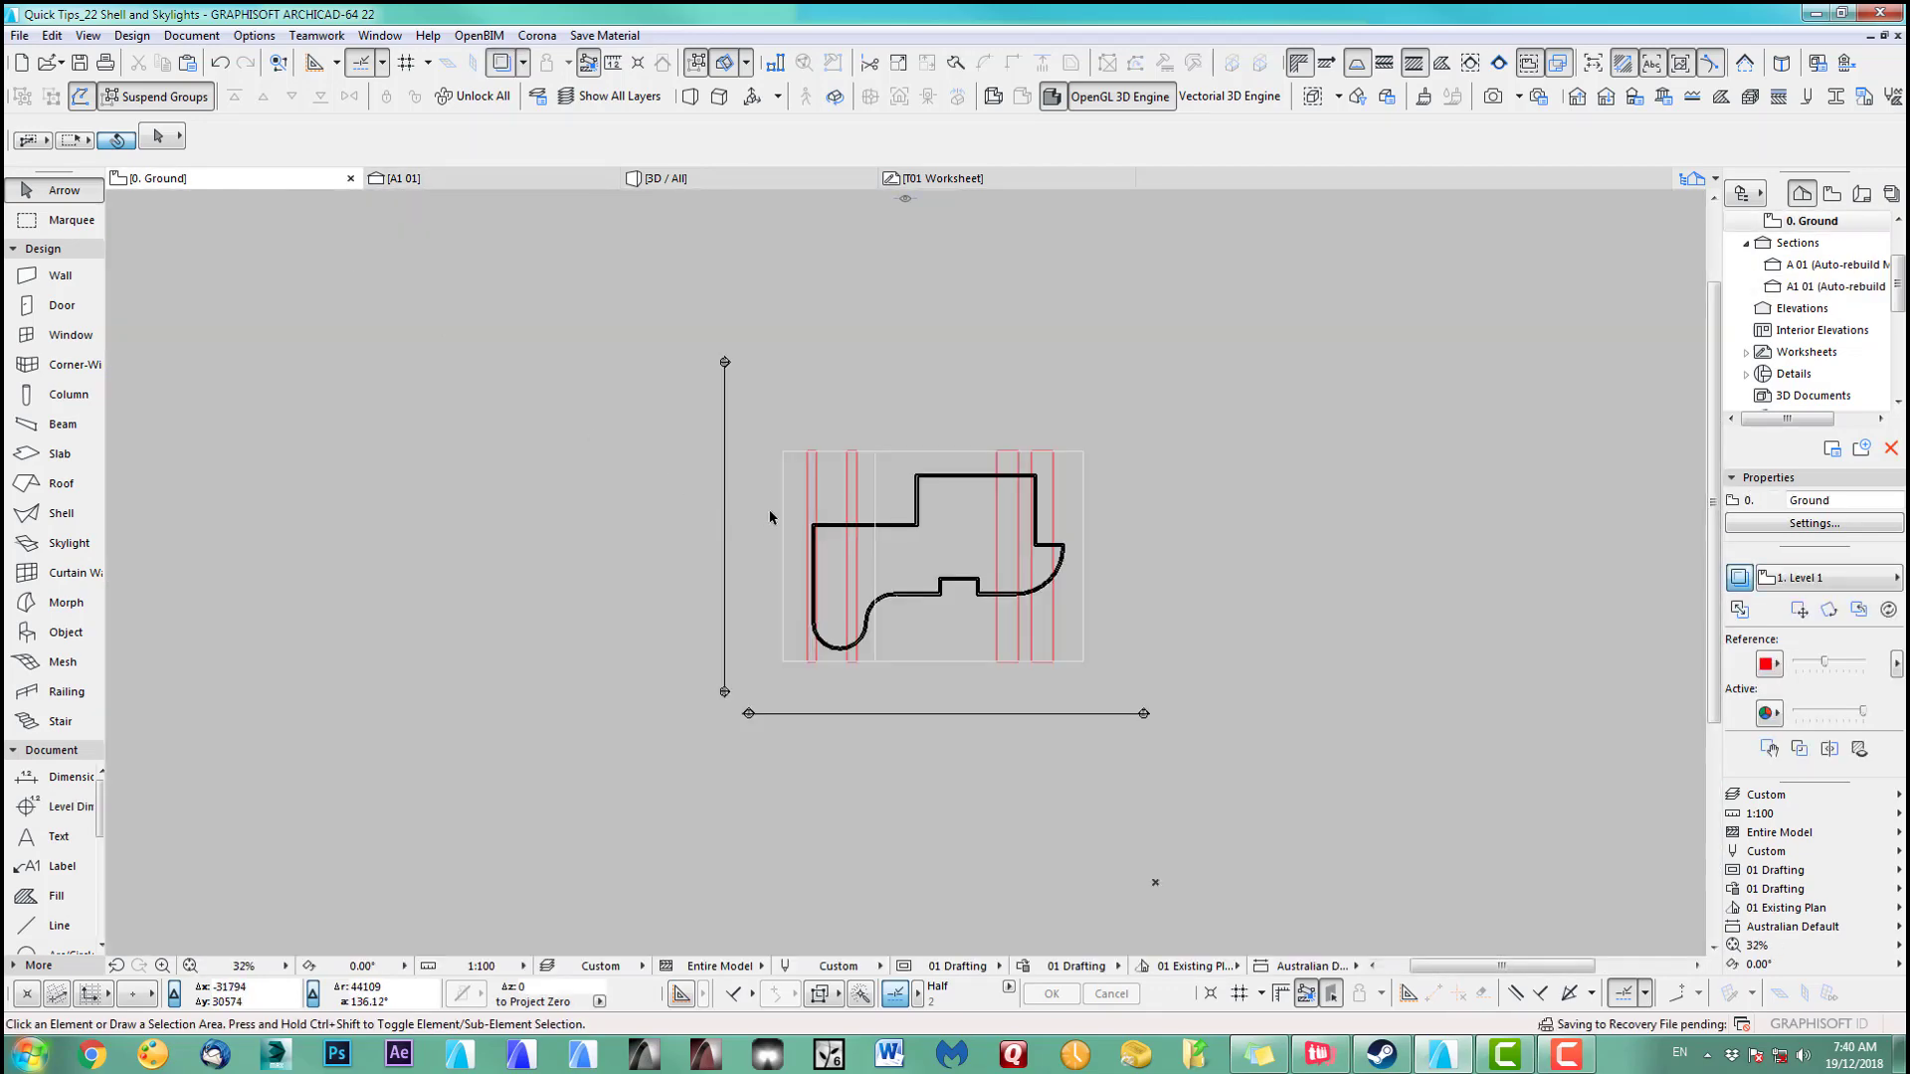
Open section A 01 from the horizontal section line below the building, using the current view settings
scroll(767, 511, "up", 2)
left_click(843, 748)
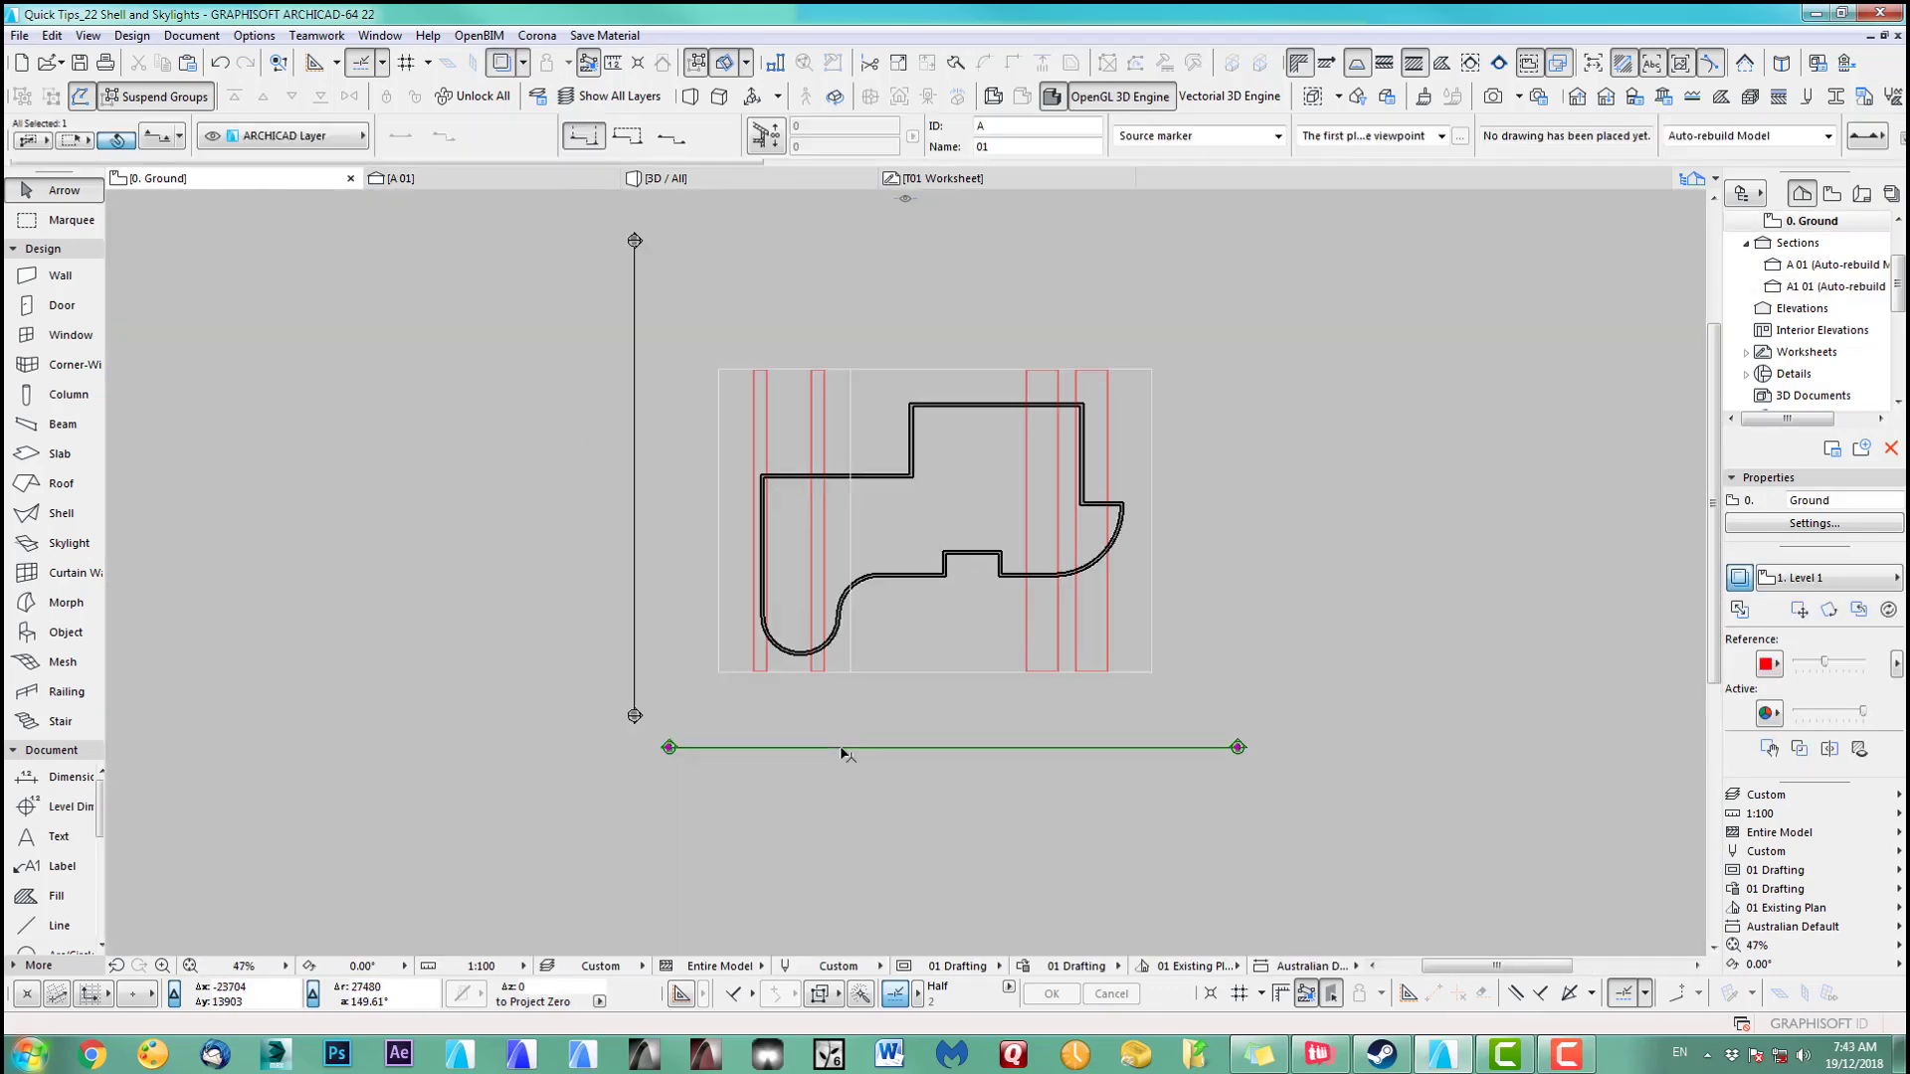
right_click(844, 751)
left_click(939, 386)
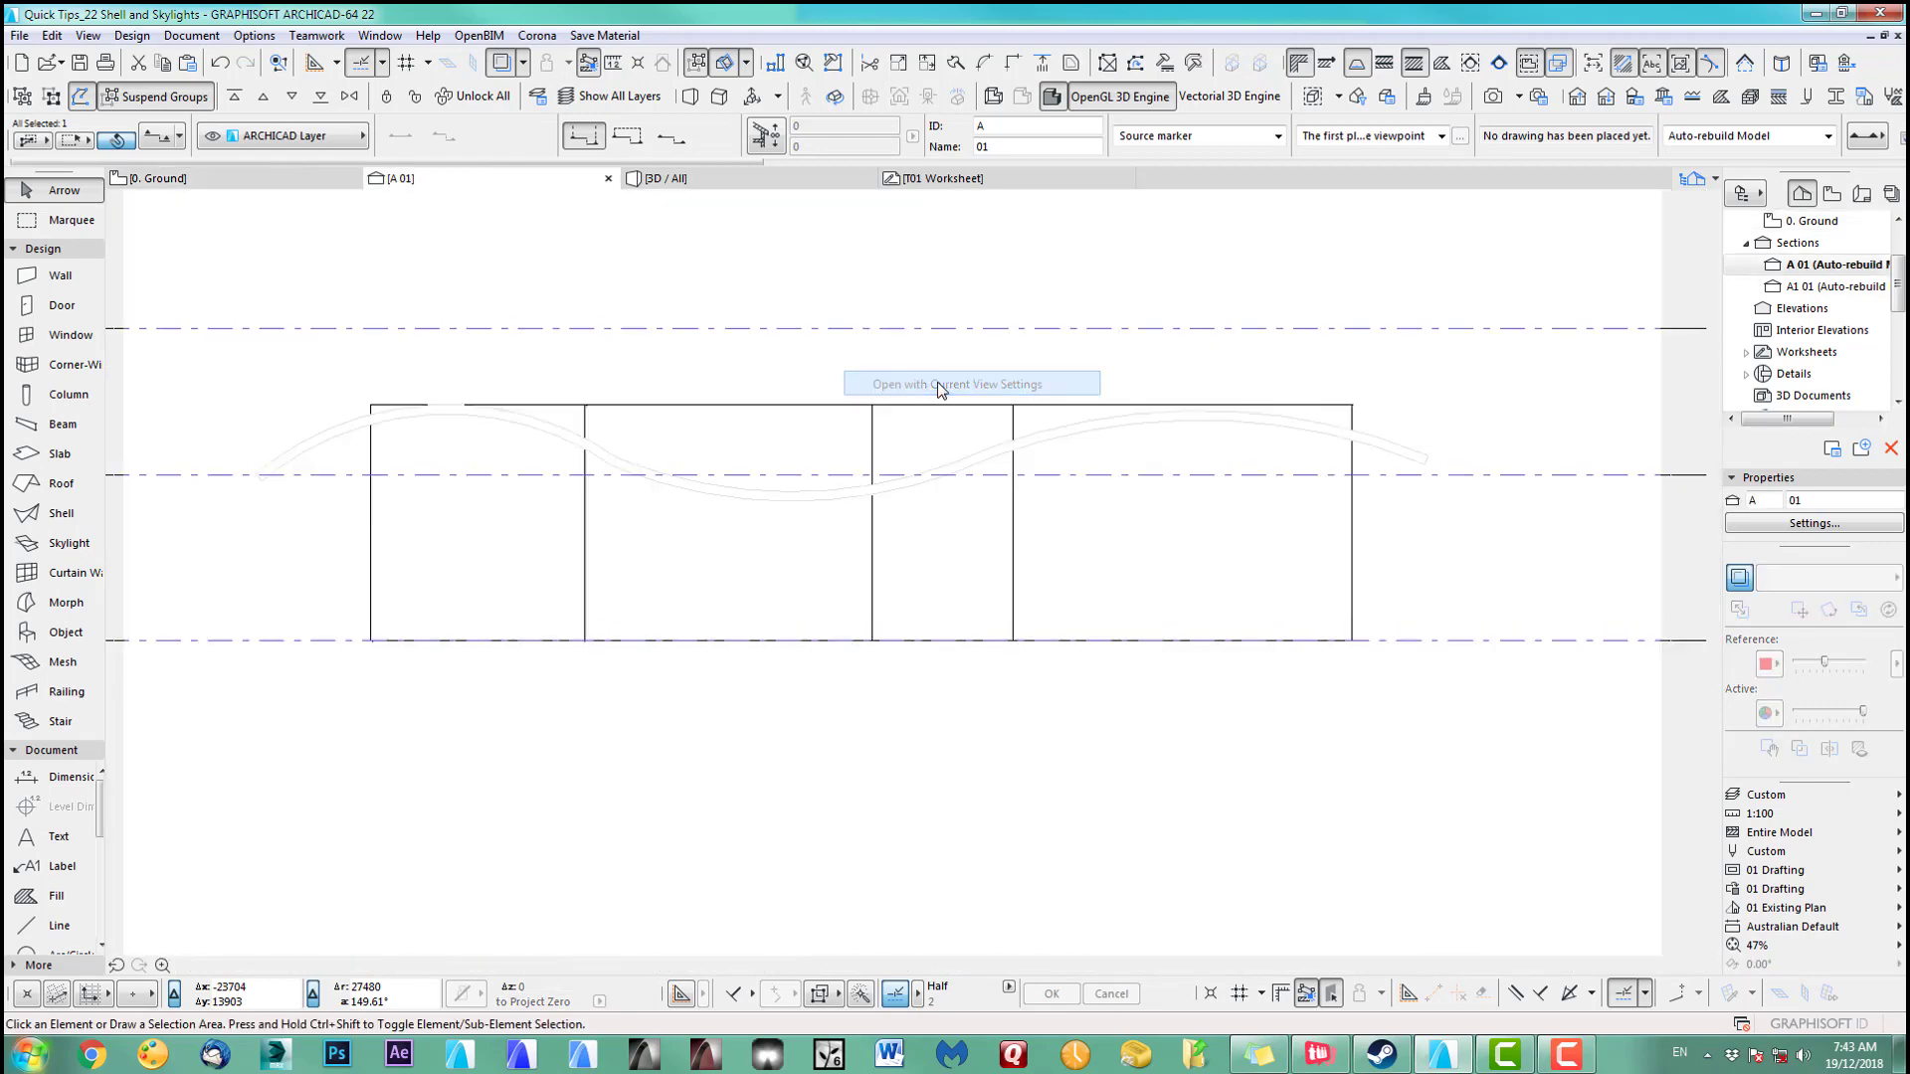
Draw a straight-segment polyline through the four nodes of the shell profile's underside in section A 01
left_click(676, 488)
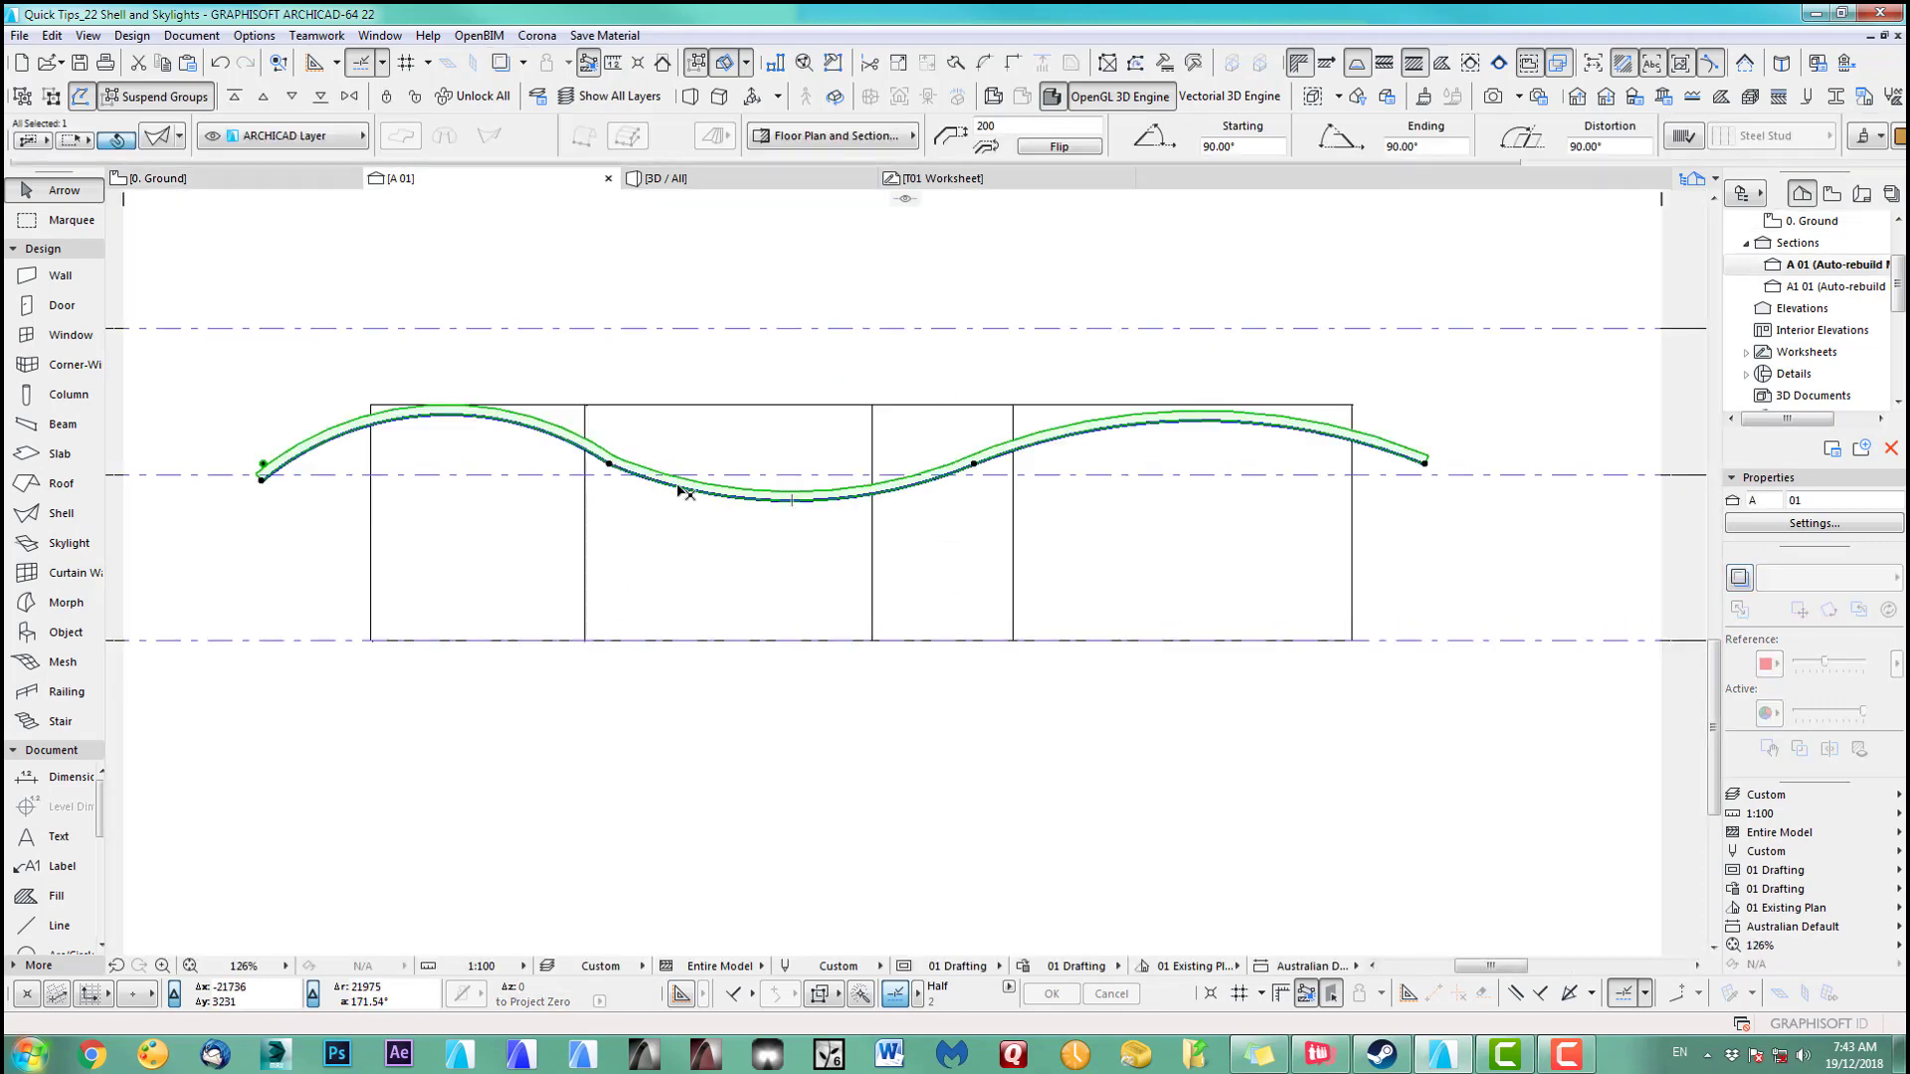
middle_click_drag(507, 748, 562, 671)
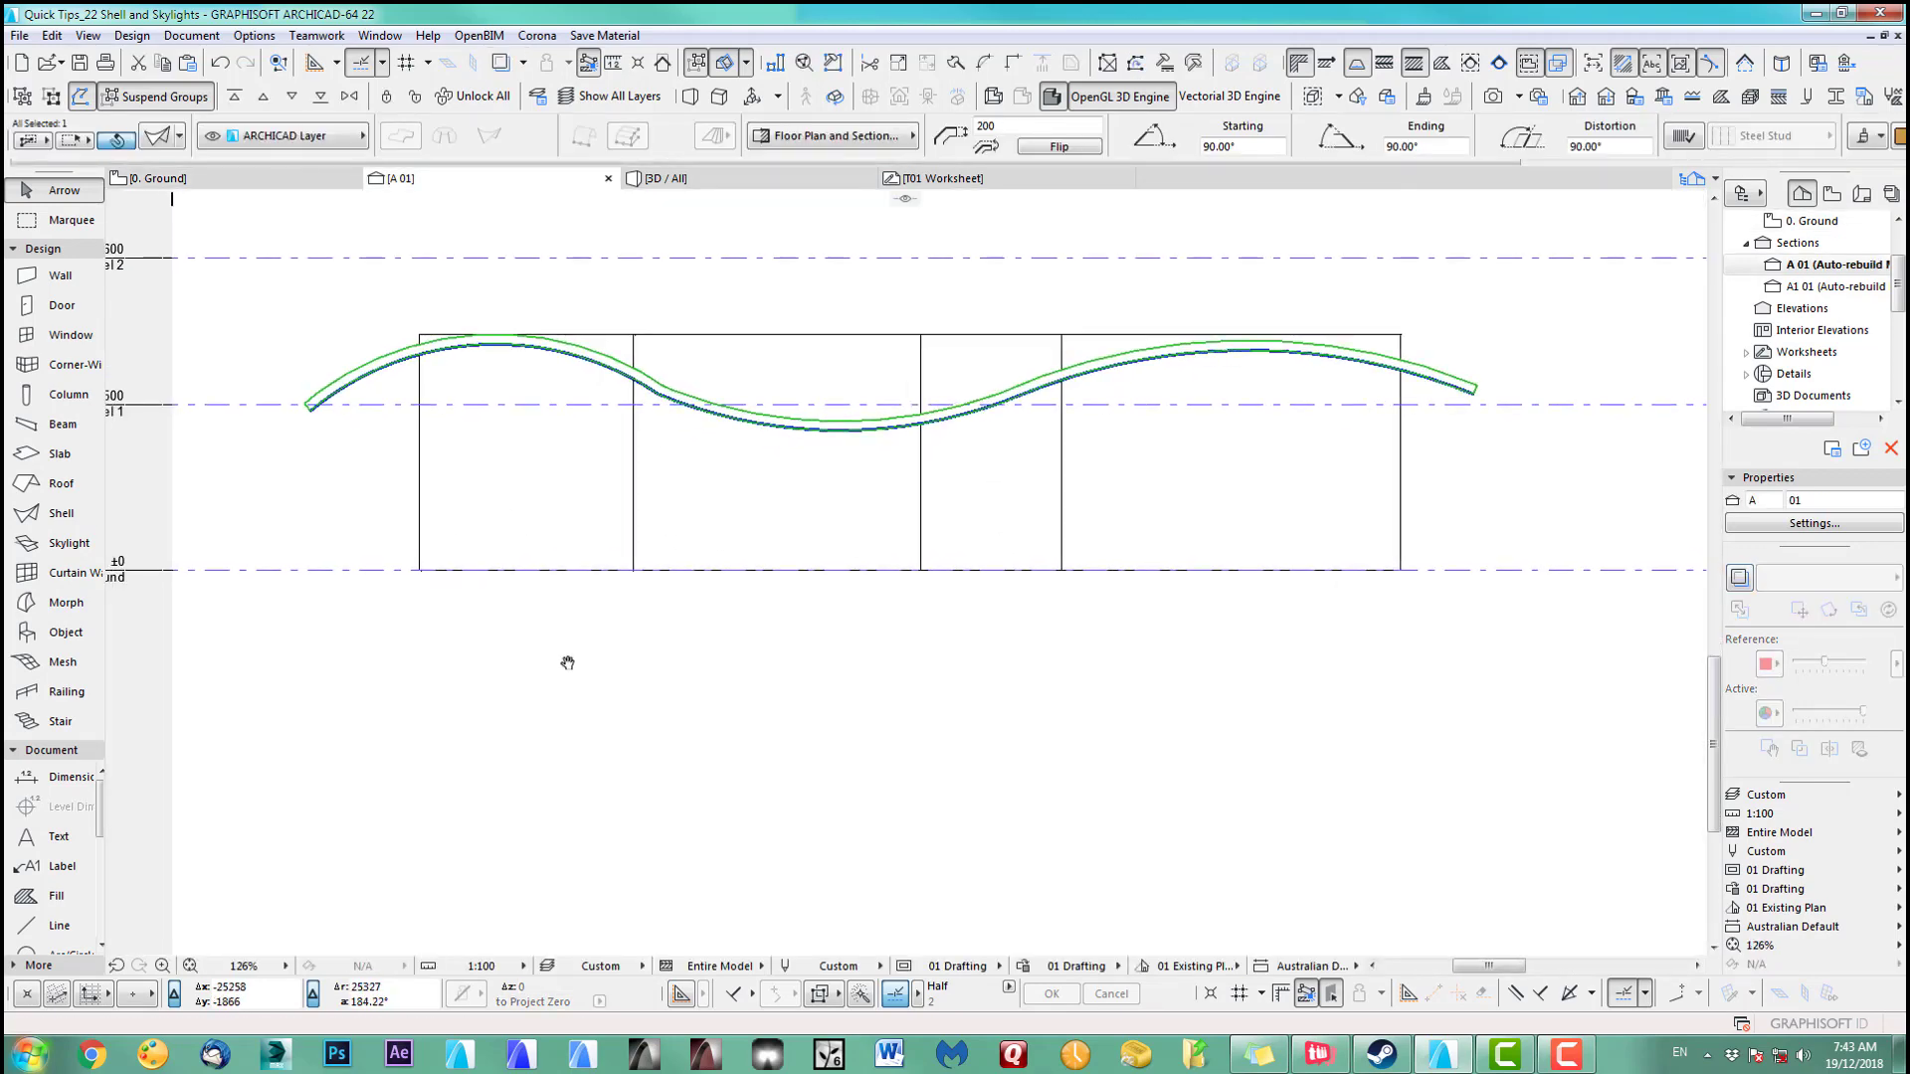
left_click_drag(102, 815, 106, 844)
left_click(67, 926)
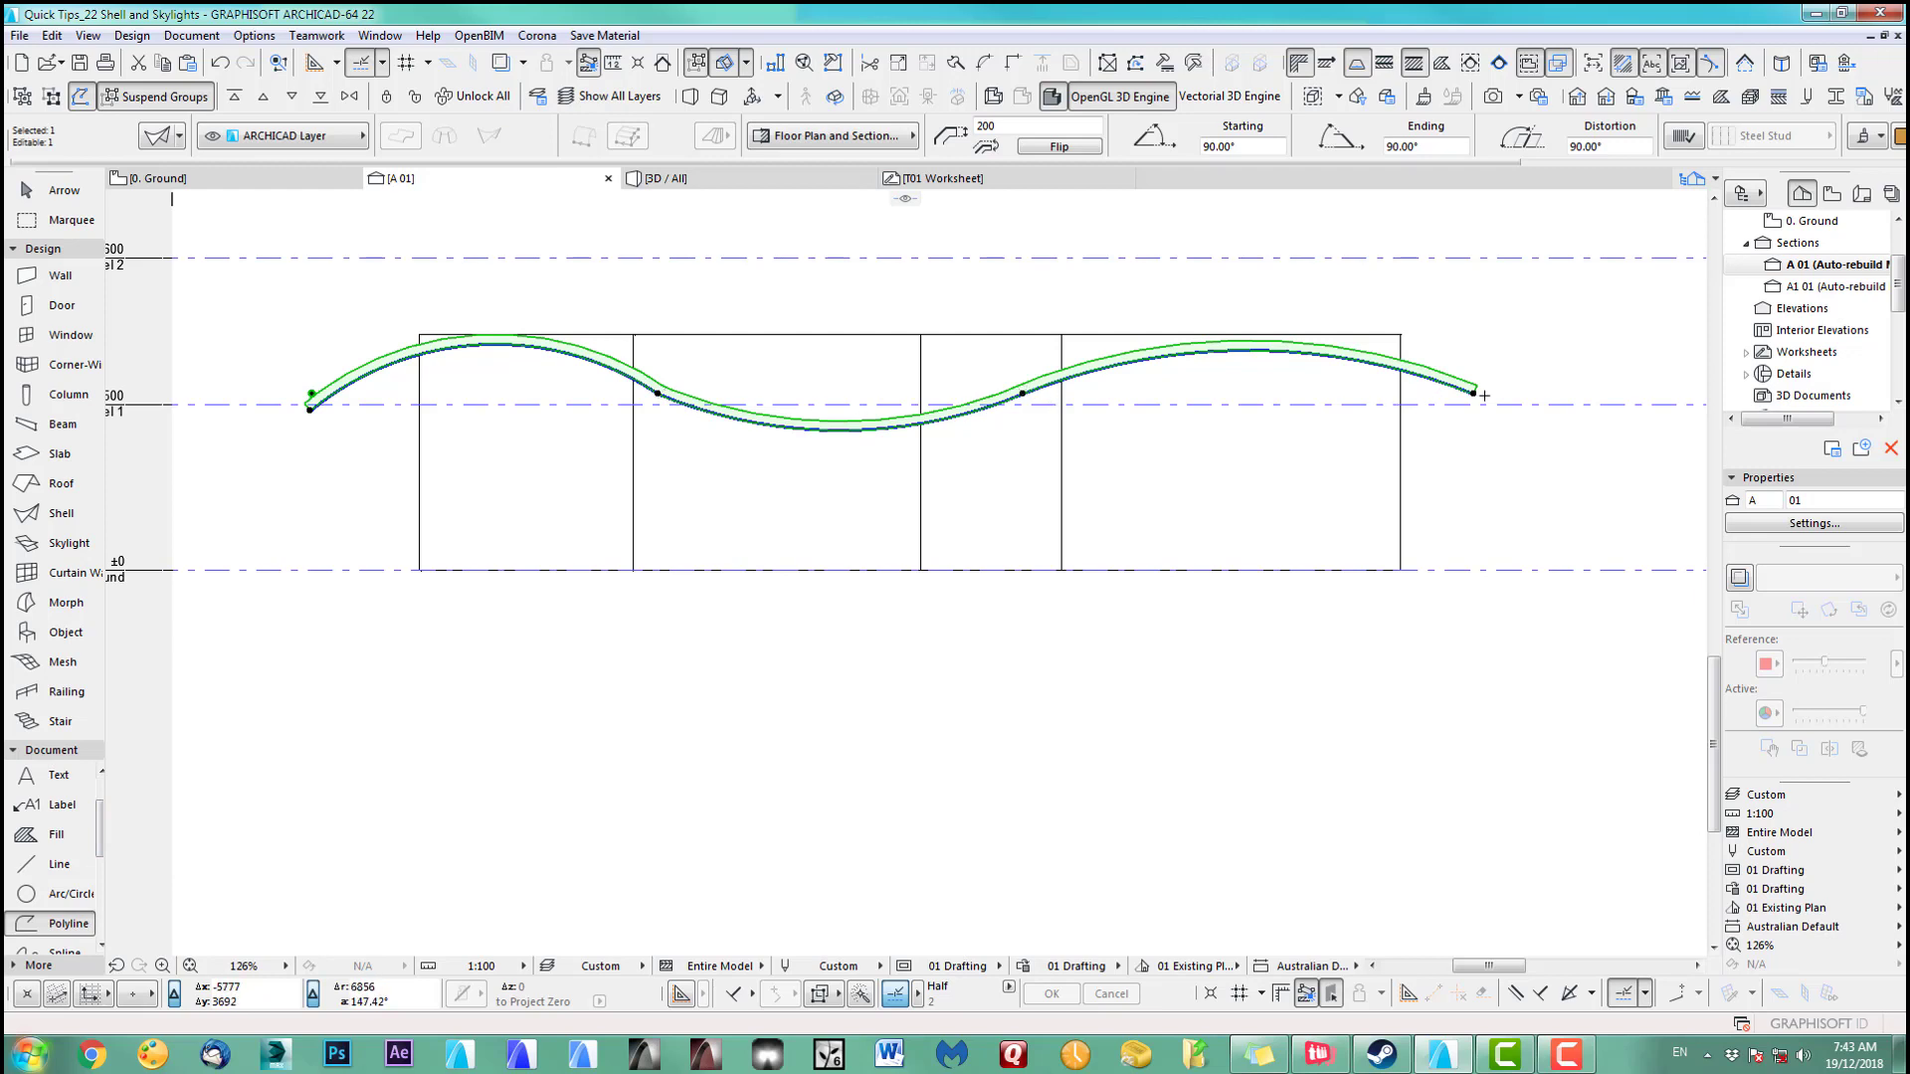
key("Escape")
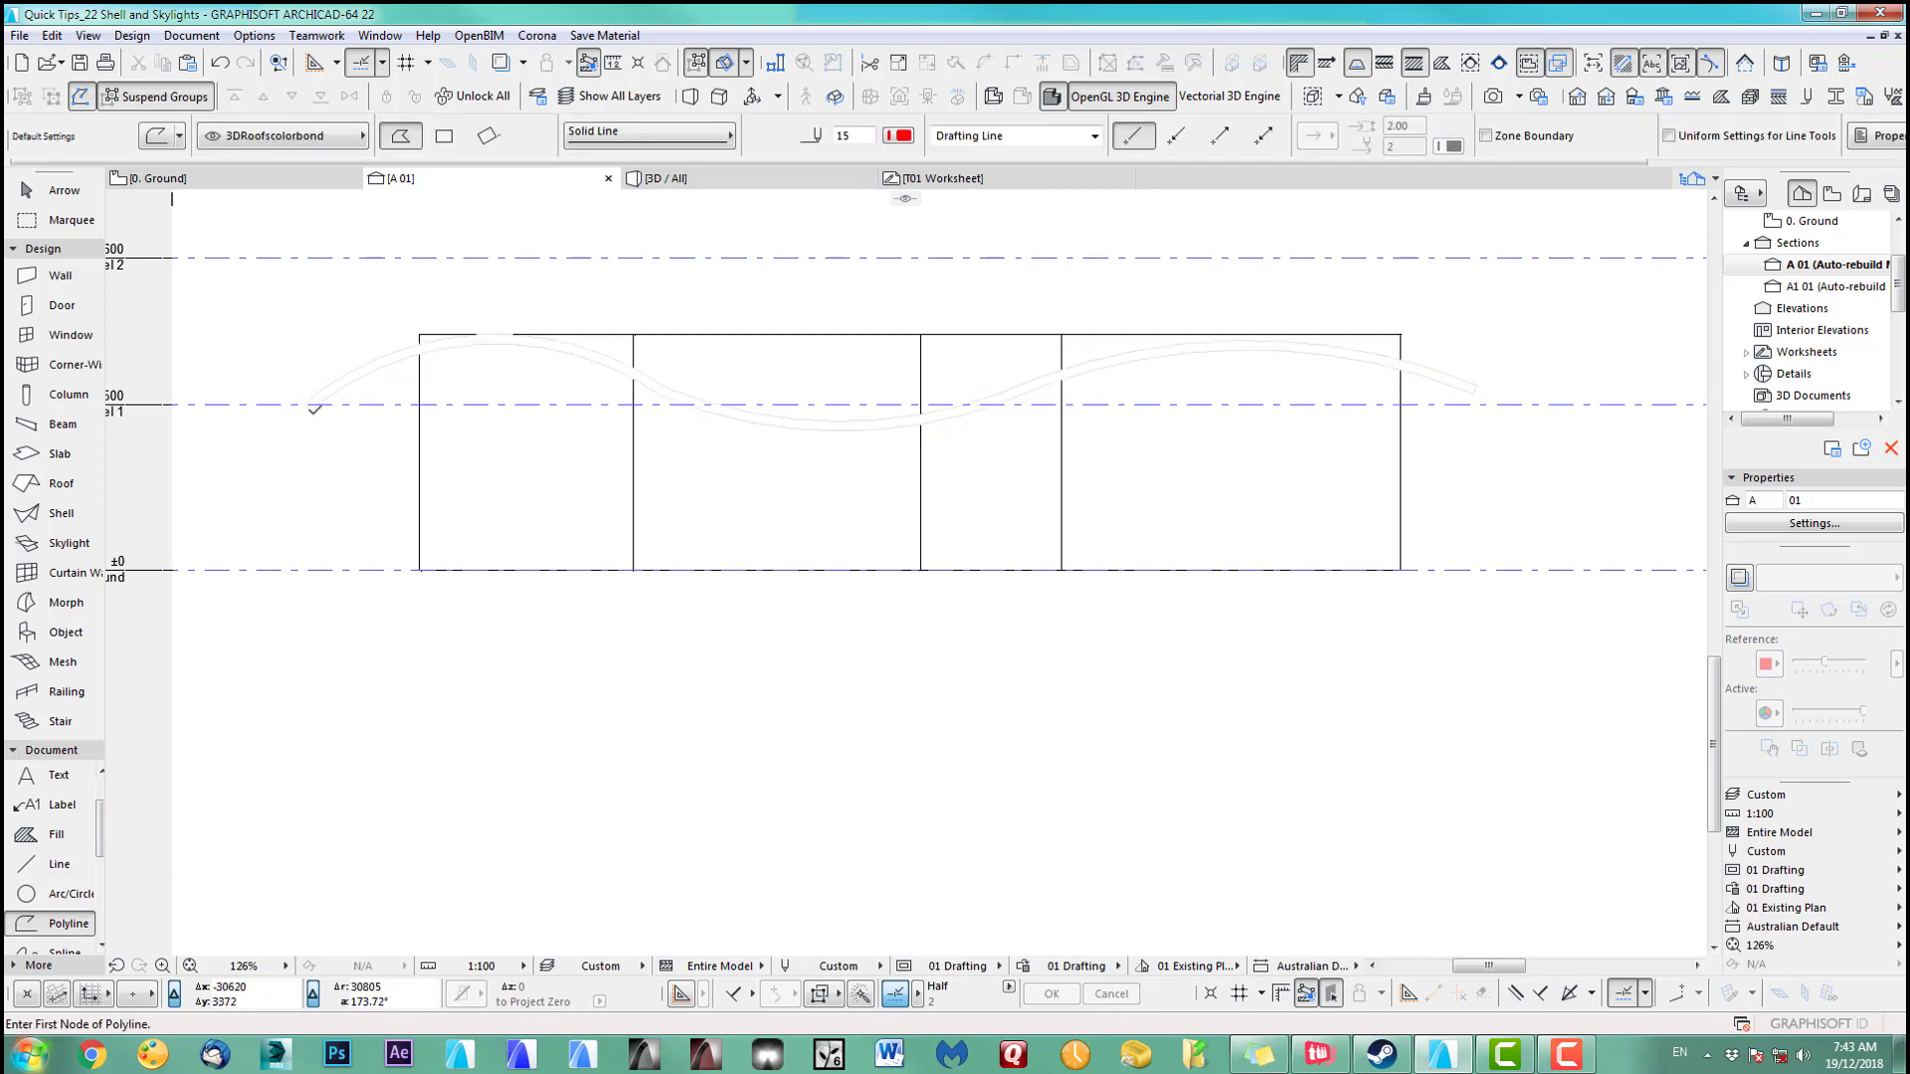
left_click(311, 409)
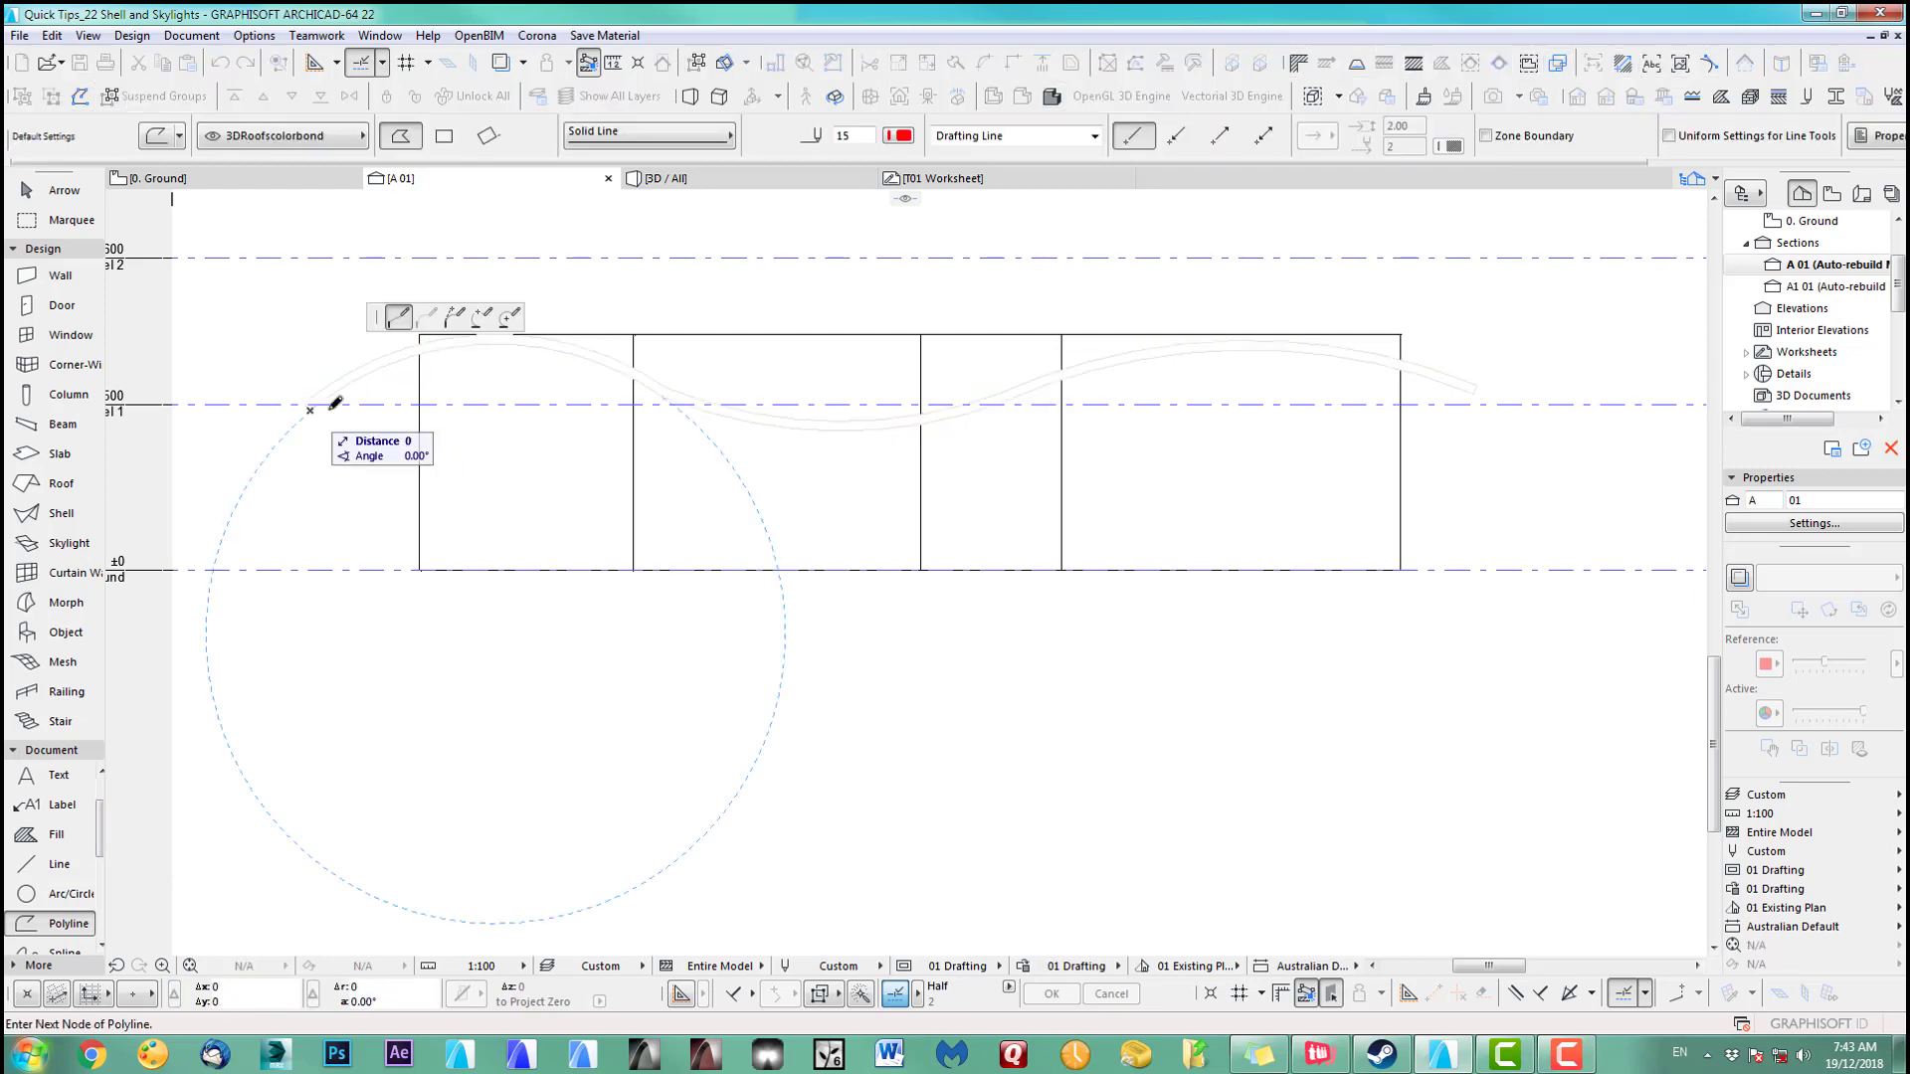
left_click(658, 394)
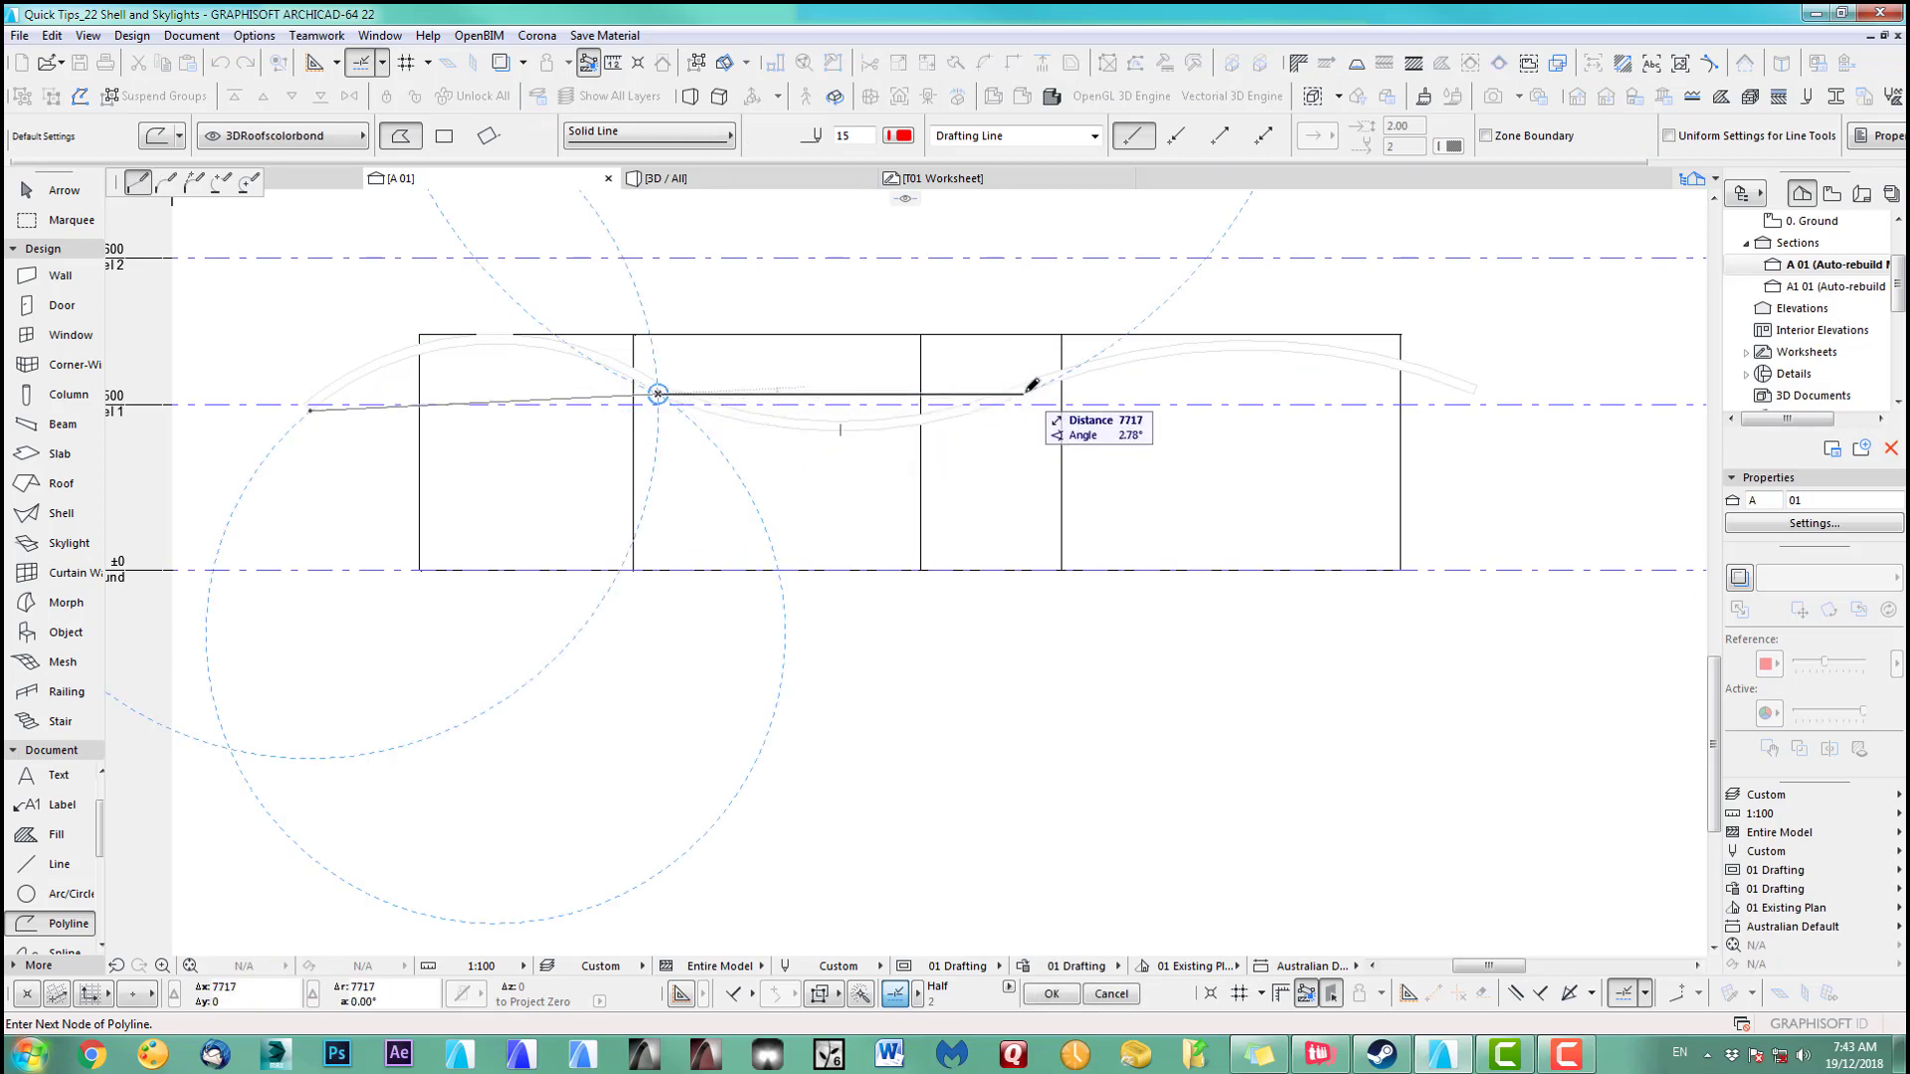
left_click(1474, 393)
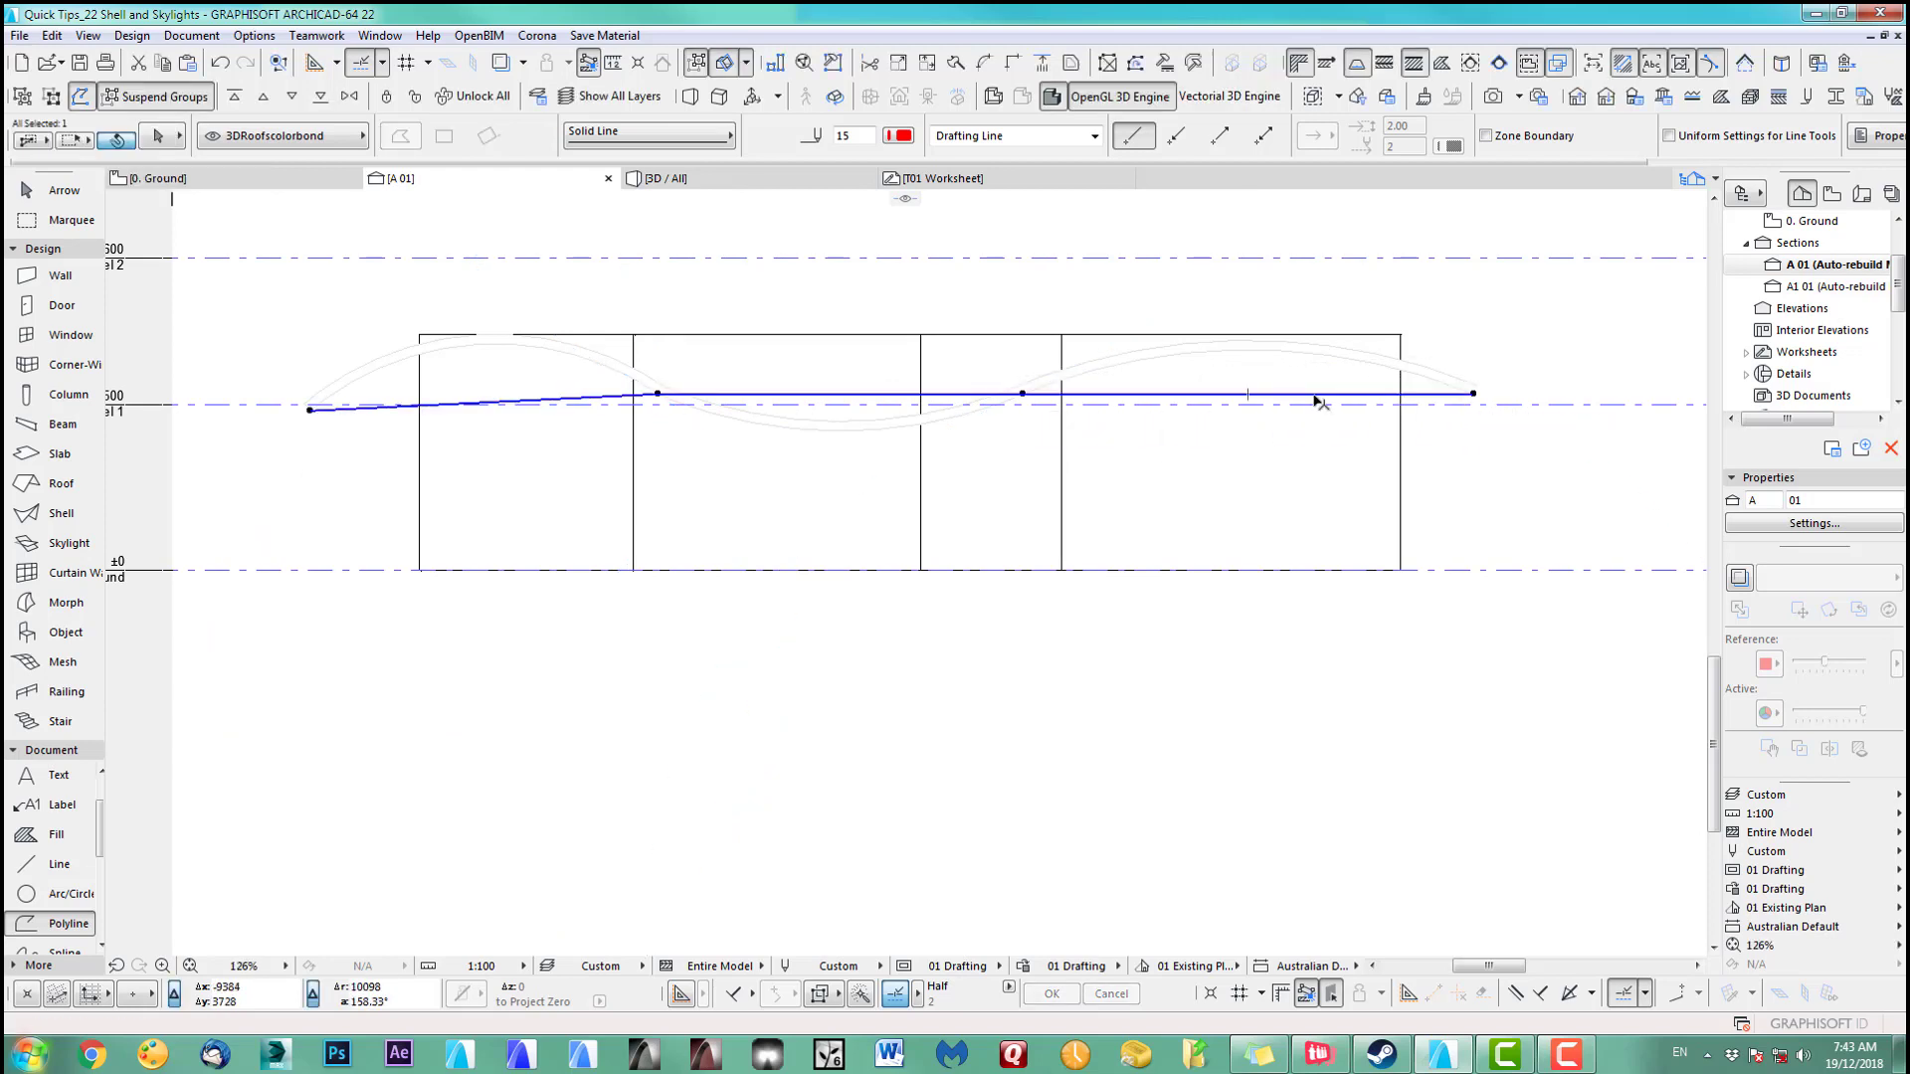
Curve the polyline's three segments to match the arcs of the shell's underside
left_click(1311, 393)
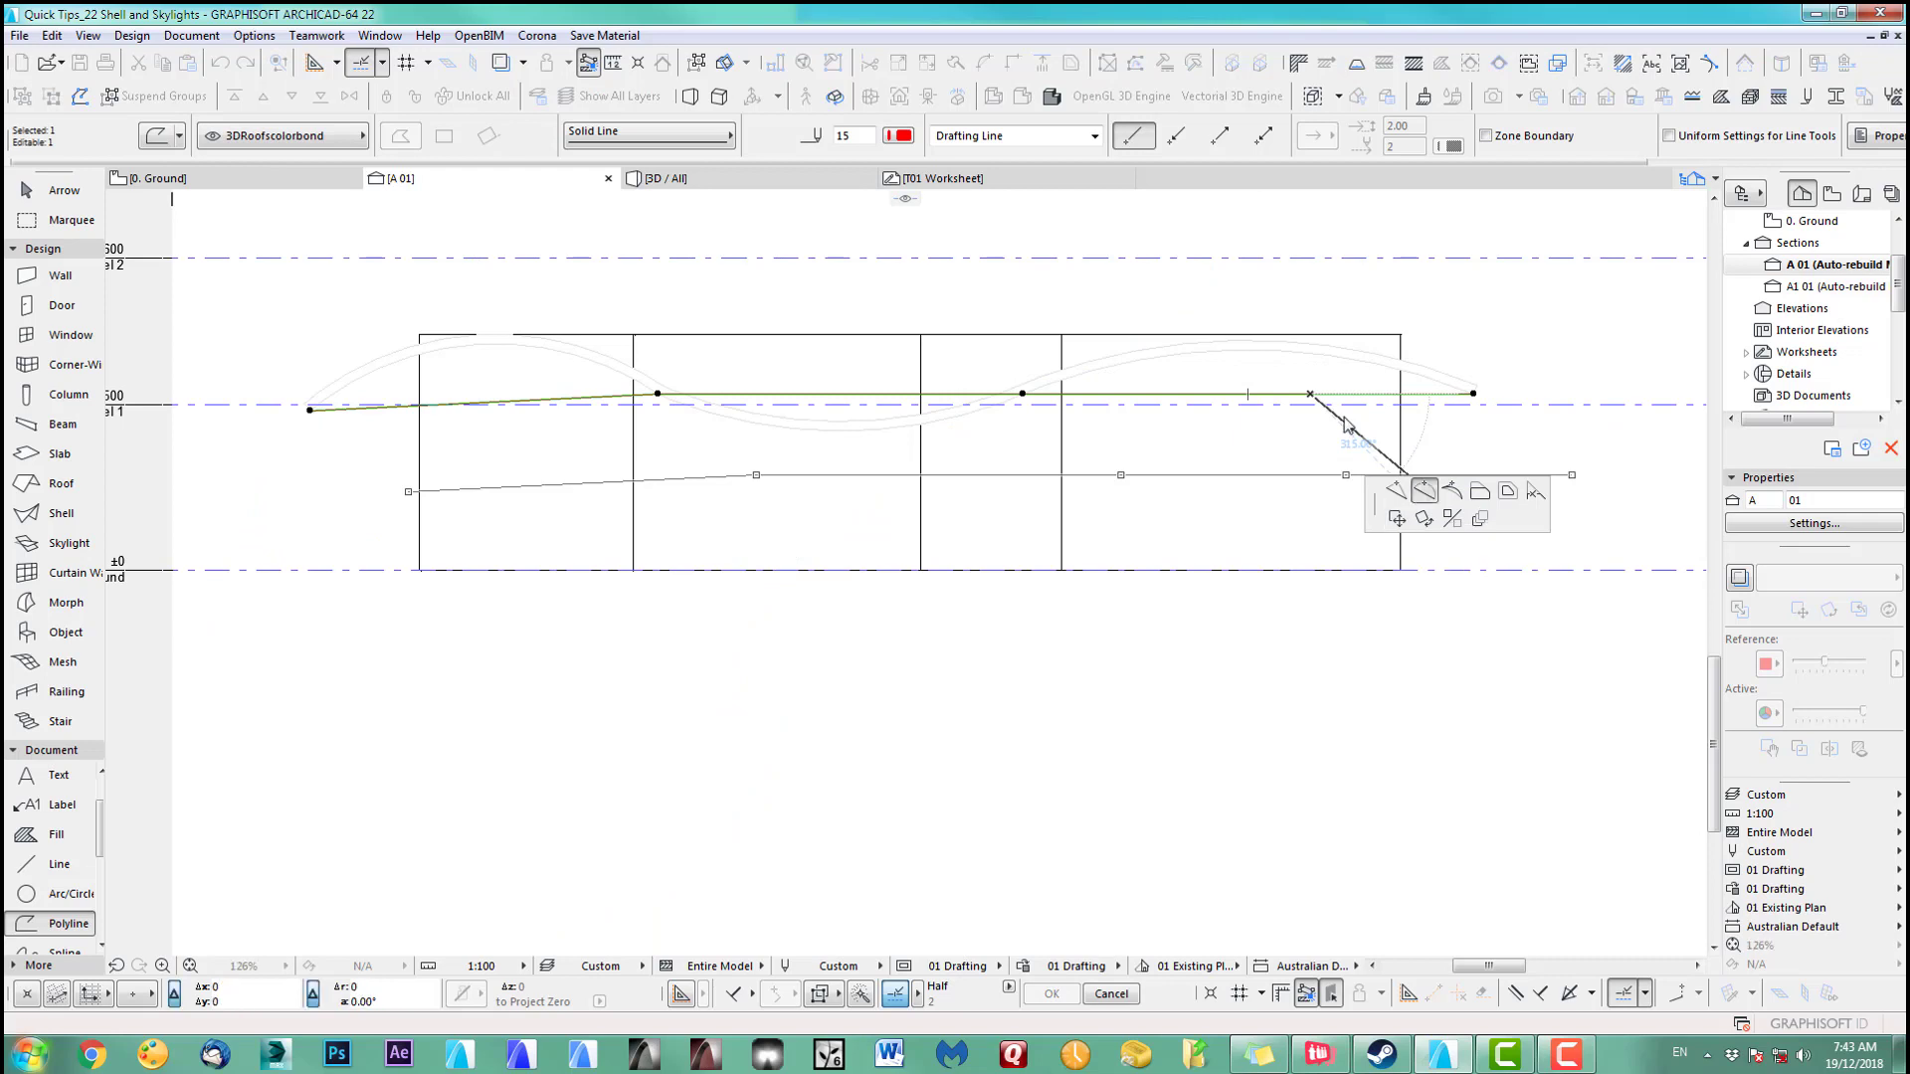
left_click(1424, 490)
left_click(1277, 344)
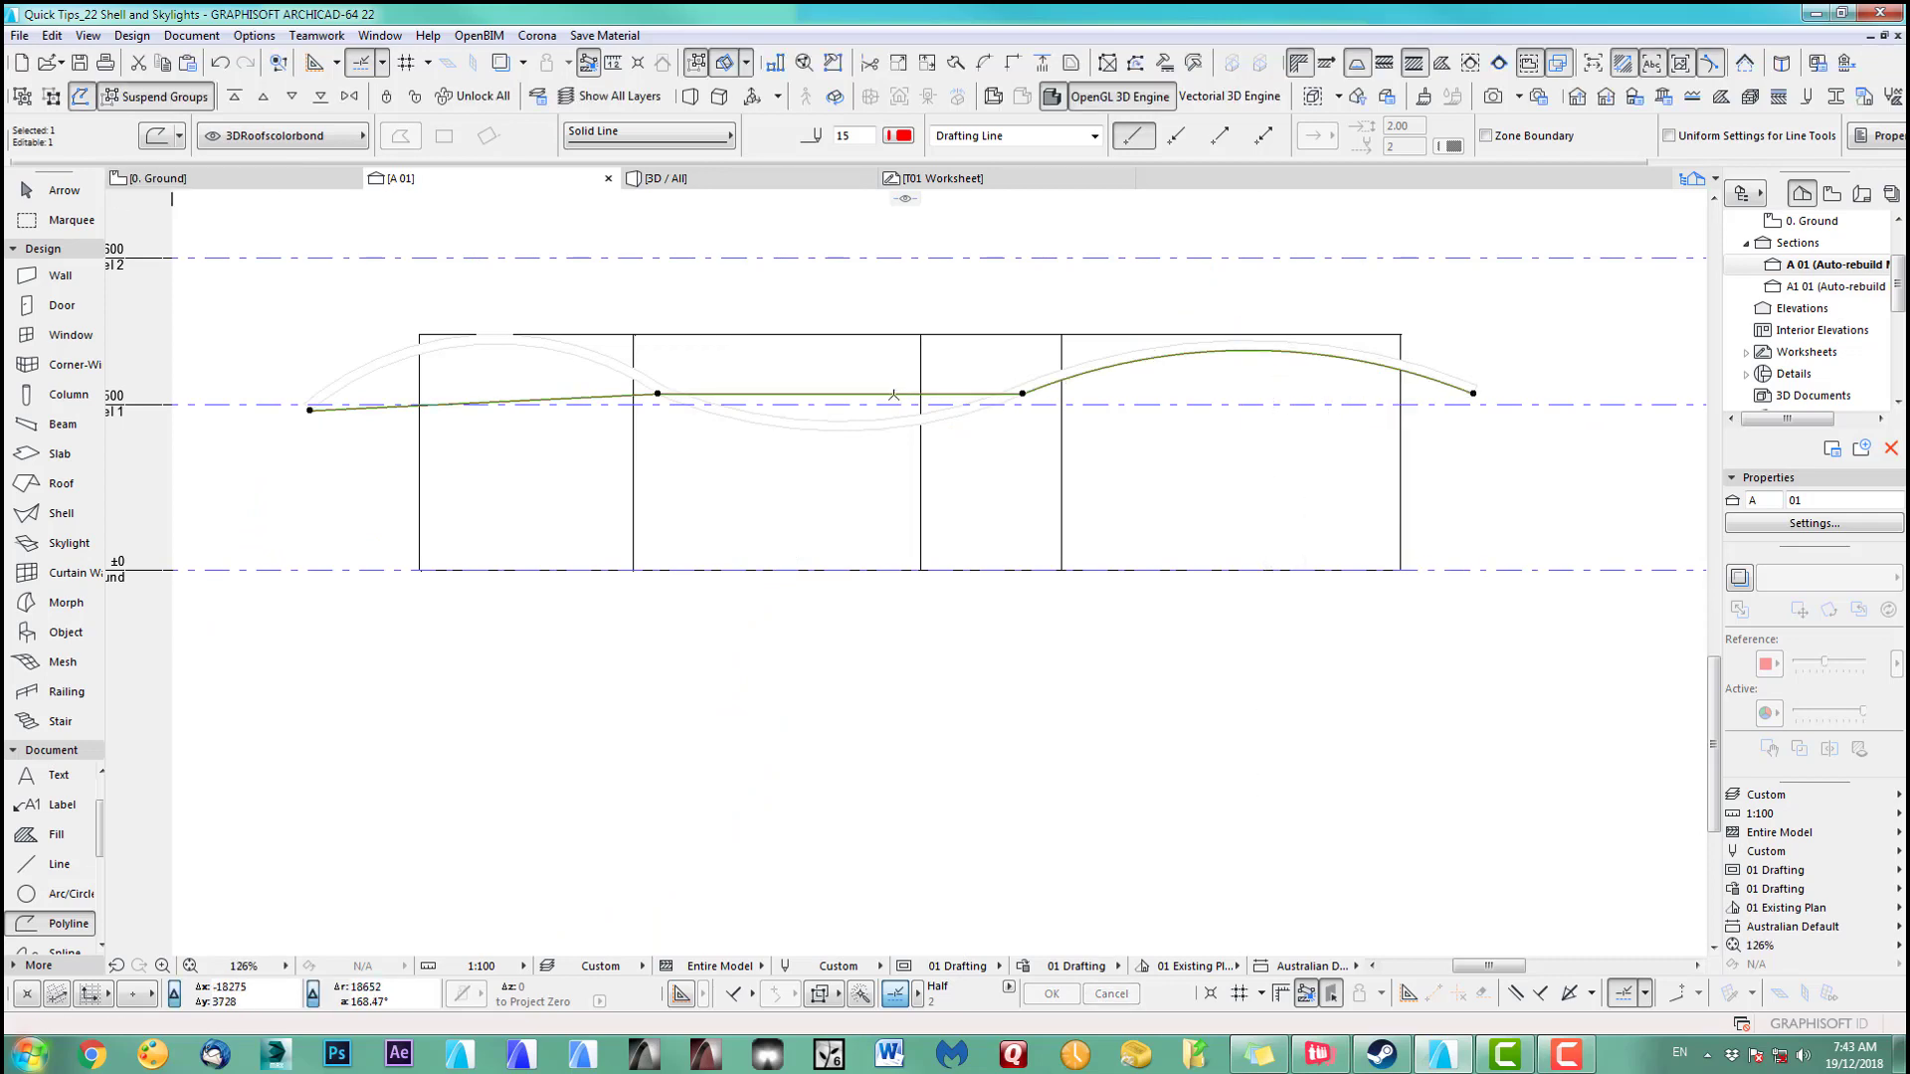
left_click(893, 394)
left_click(881, 428)
left_click(565, 394)
left_click(678, 490)
left_click(581, 380)
Copy the wavy polyline from the section and paste it on the ground floor plan above the building, in line with the shell
scroll(713, 527, "down", 3)
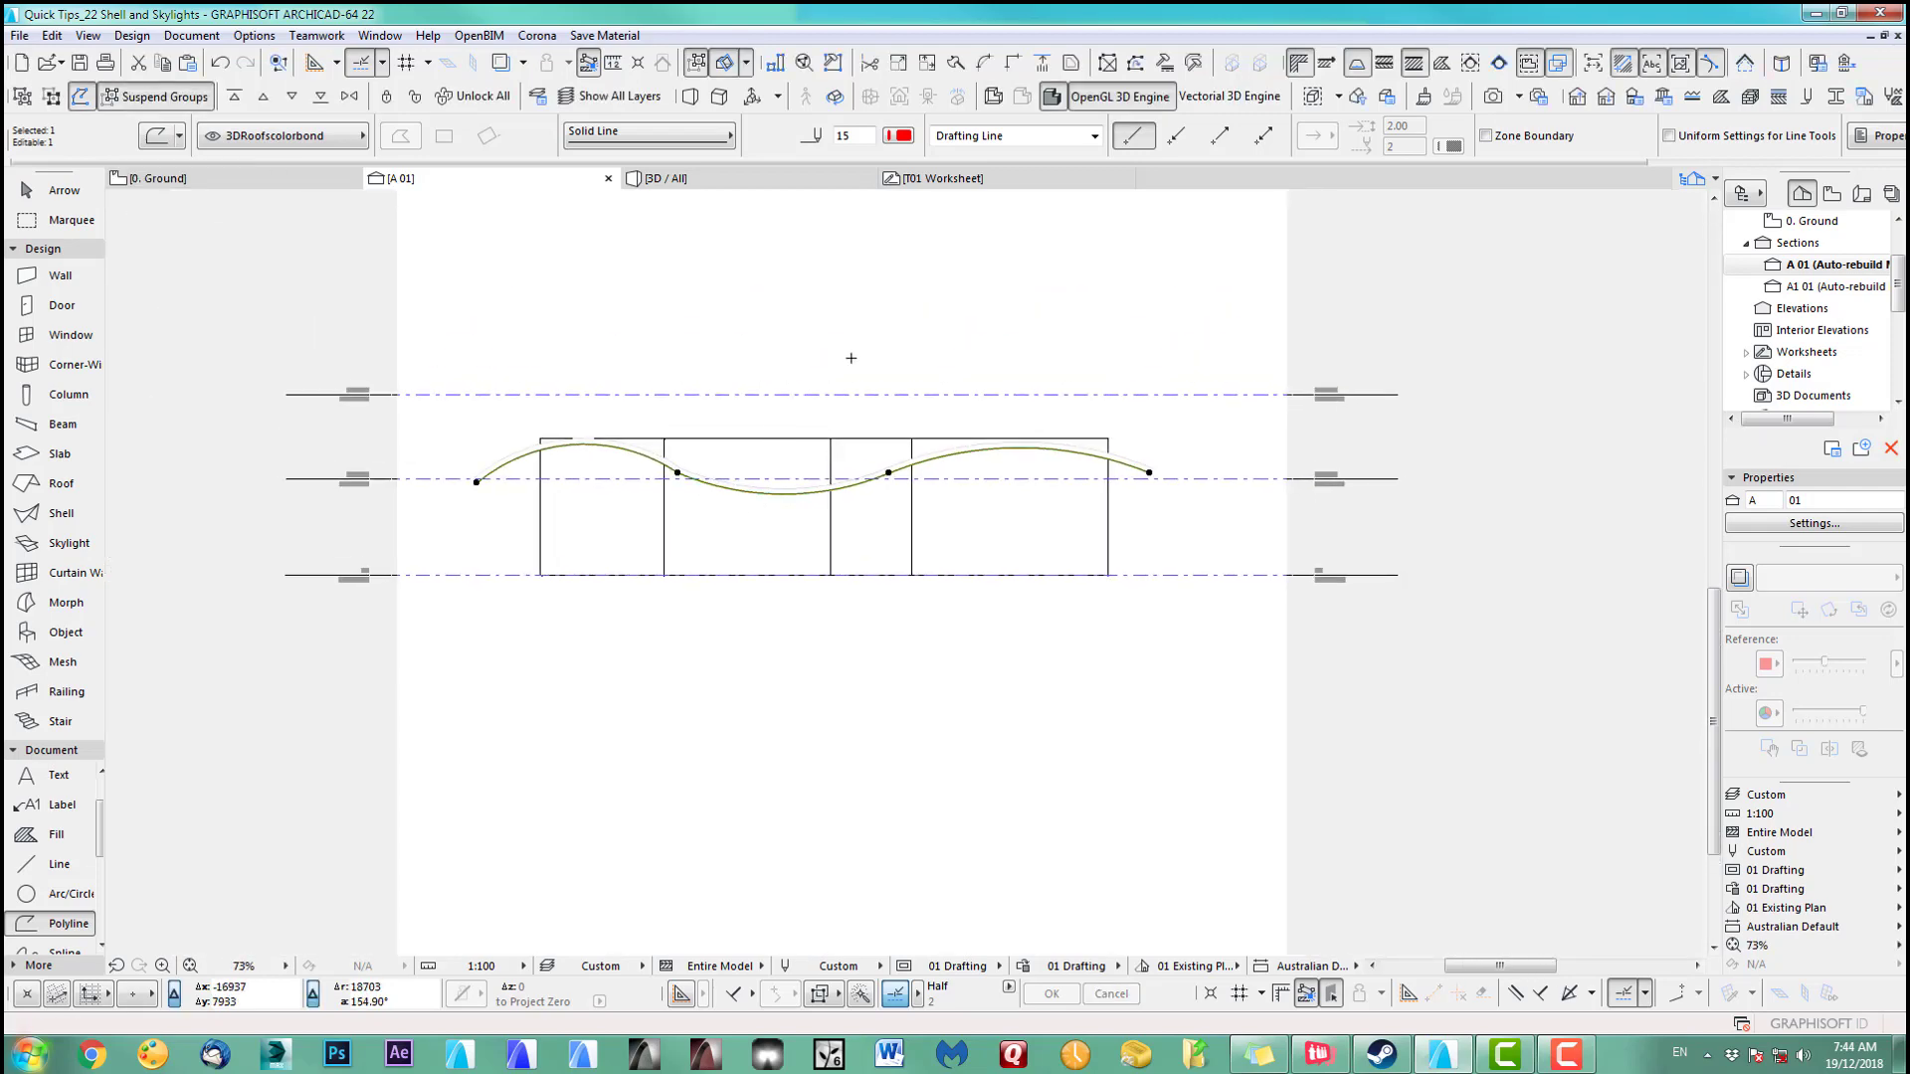
key("F2")
middle_click_drag(936, 460, 903, 568)
scroll(913, 521, "down", 1)
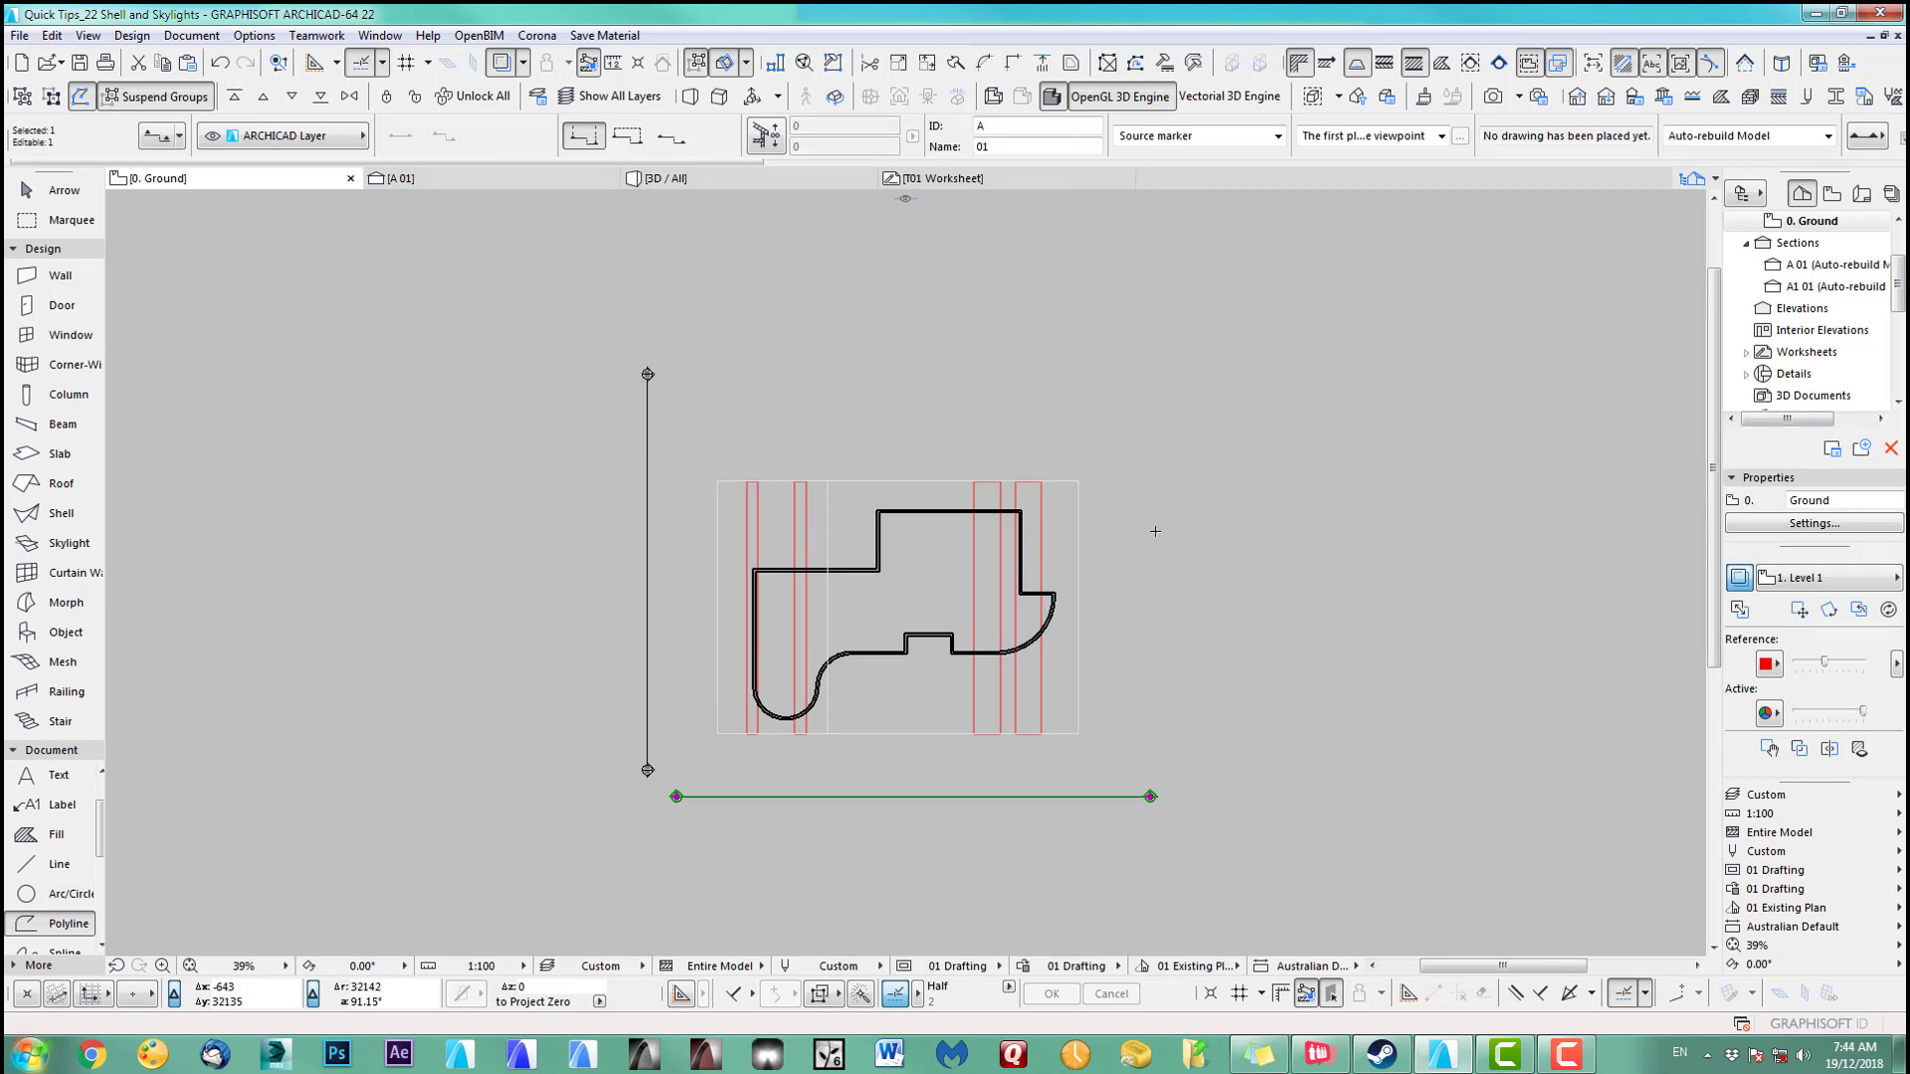
key("ctrl+v")
left_click(982, 933)
left_click(998, 353)
left_click(1147, 375)
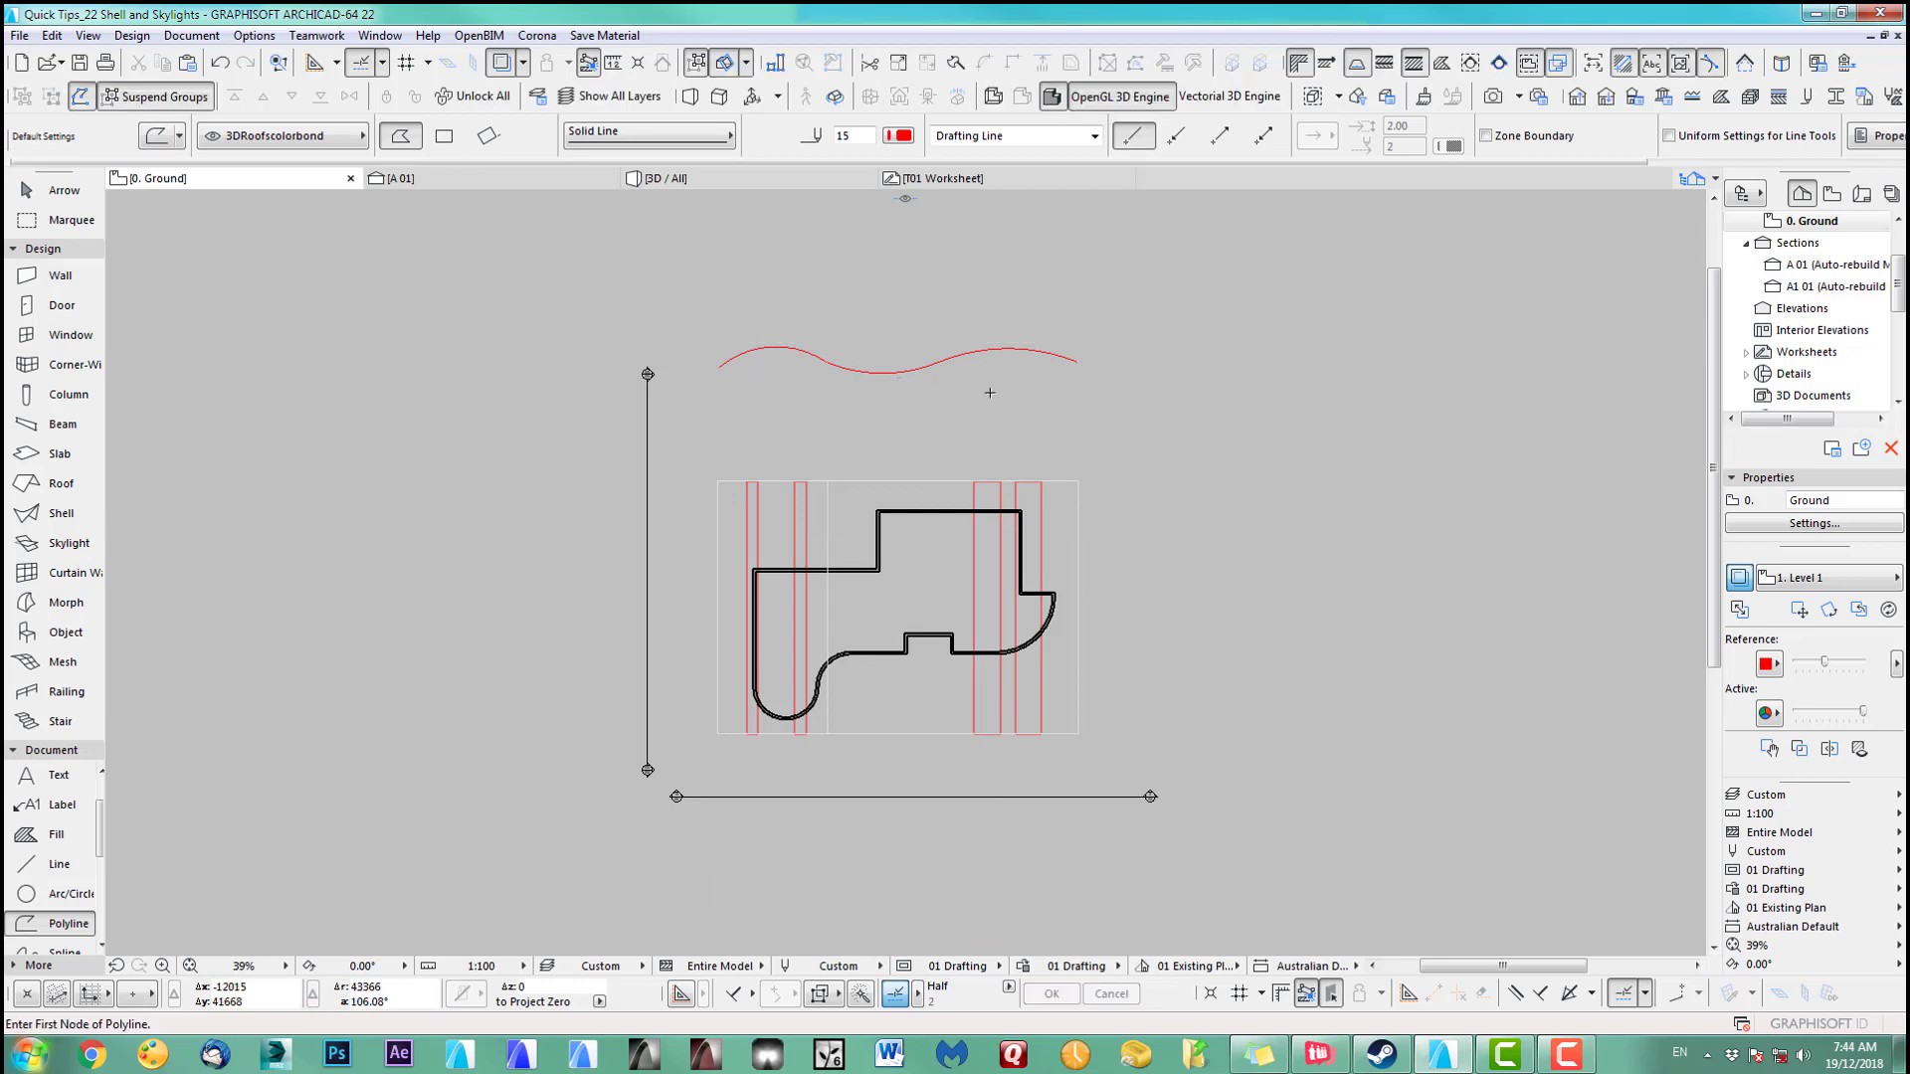
Activate the Shell tool and confirm the Magic Wand settings with Segments Along Arcs and preference for Linear Segments
scroll(983, 391, "up", 1)
middle_click_drag(1002, 398, 1023, 359)
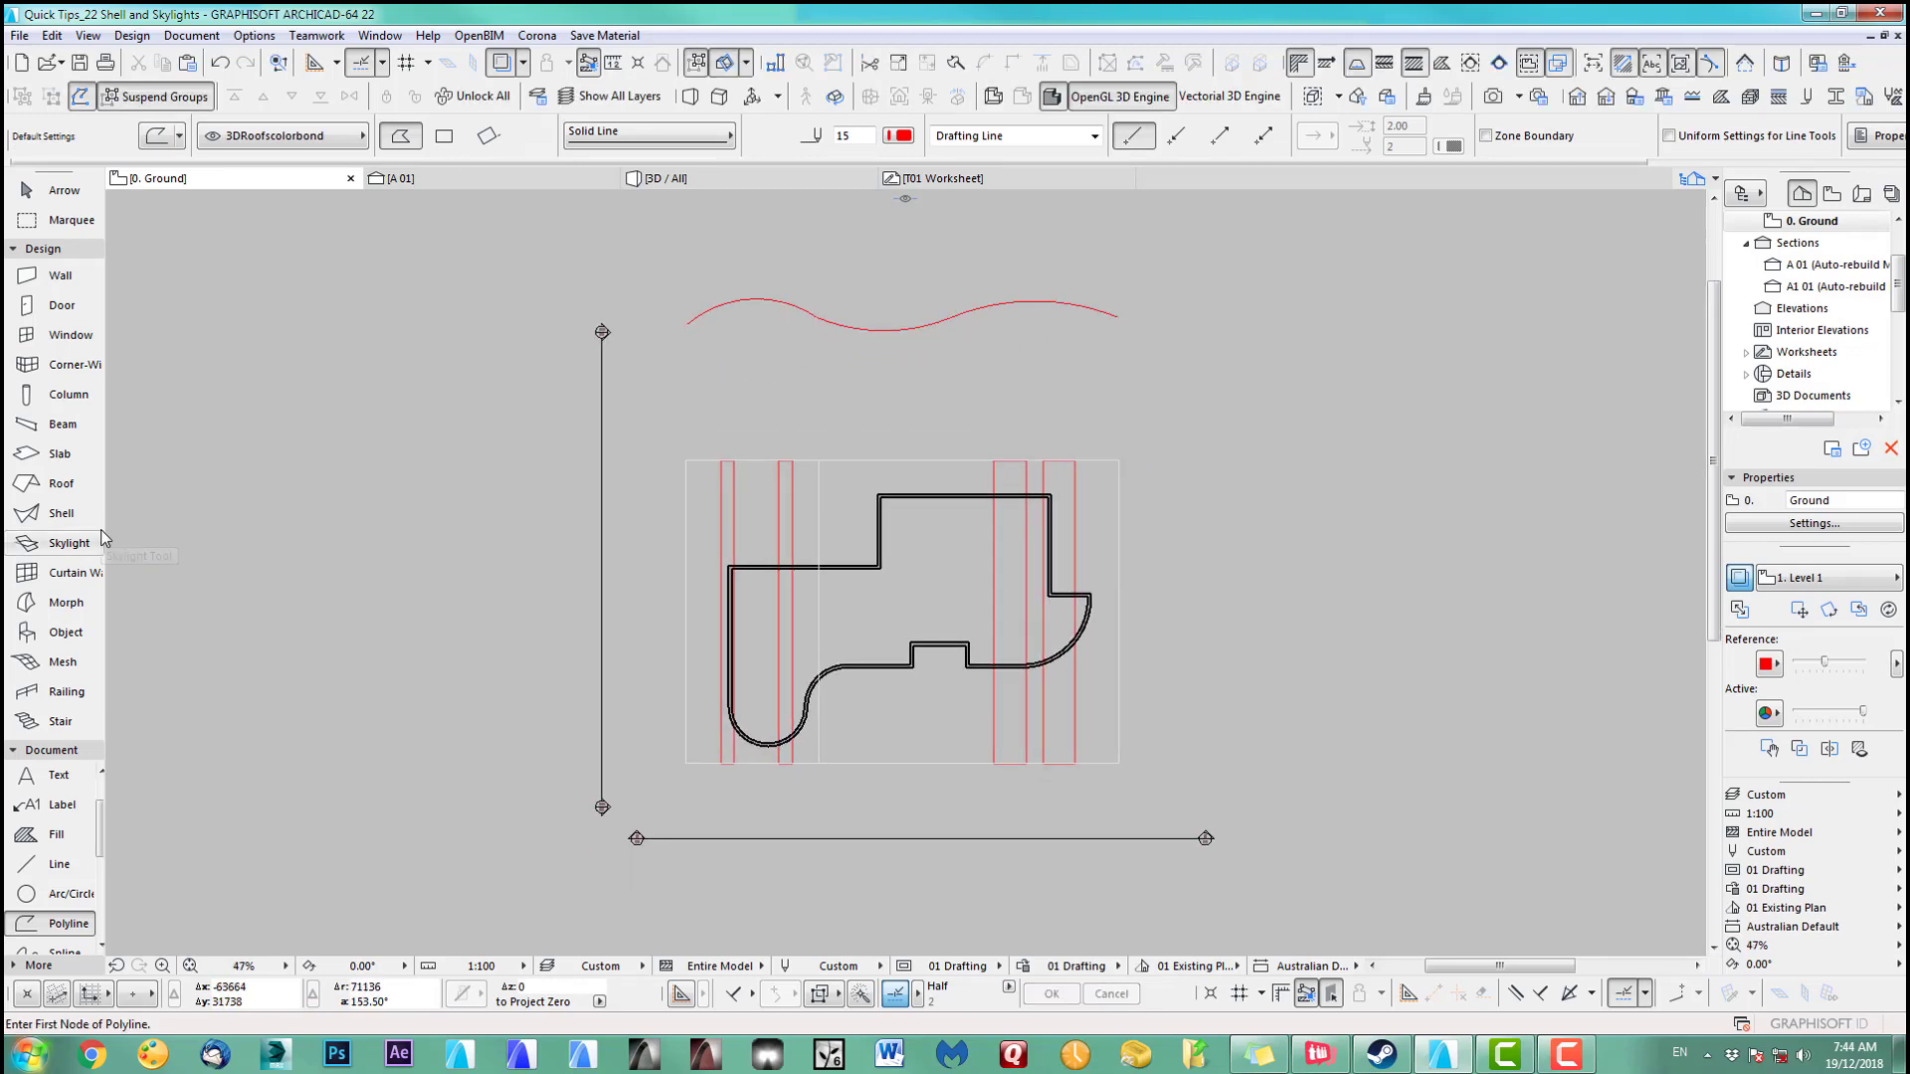
left_click(62, 513)
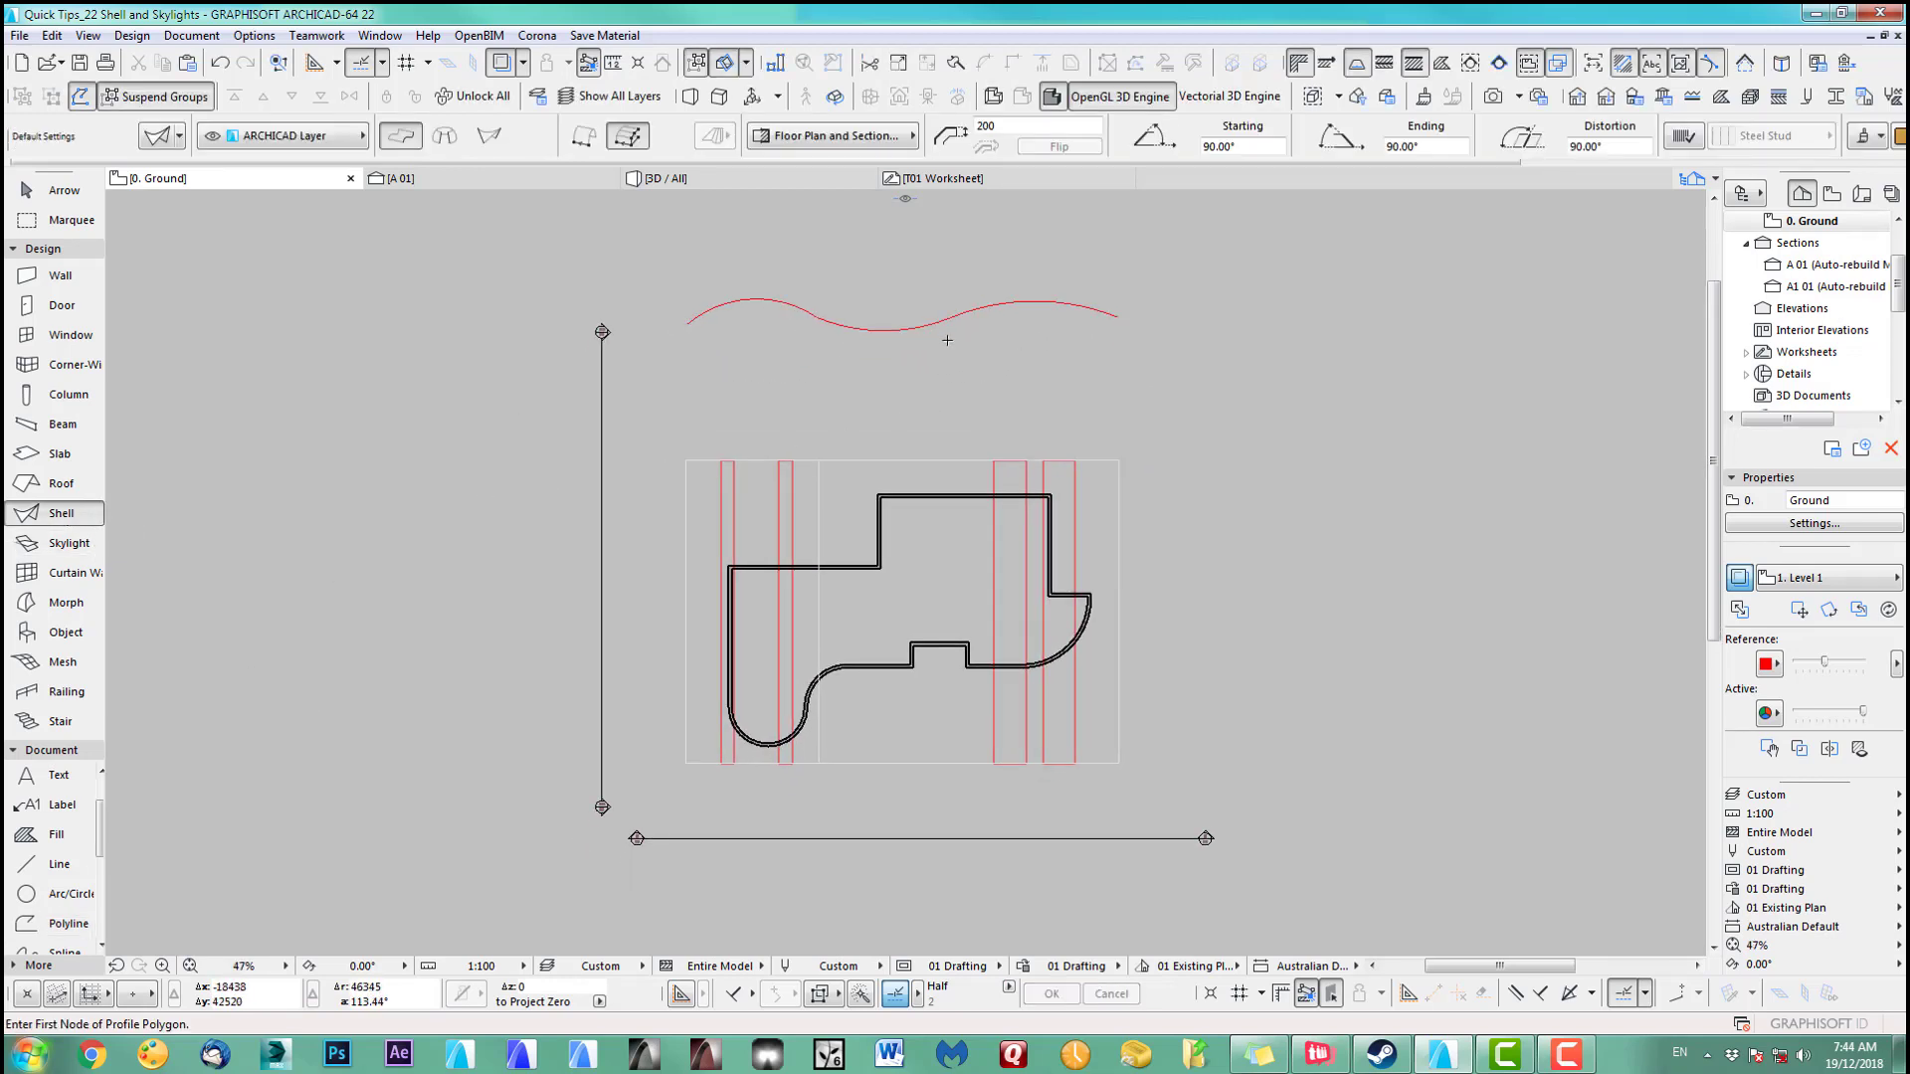
left_click(255, 36)
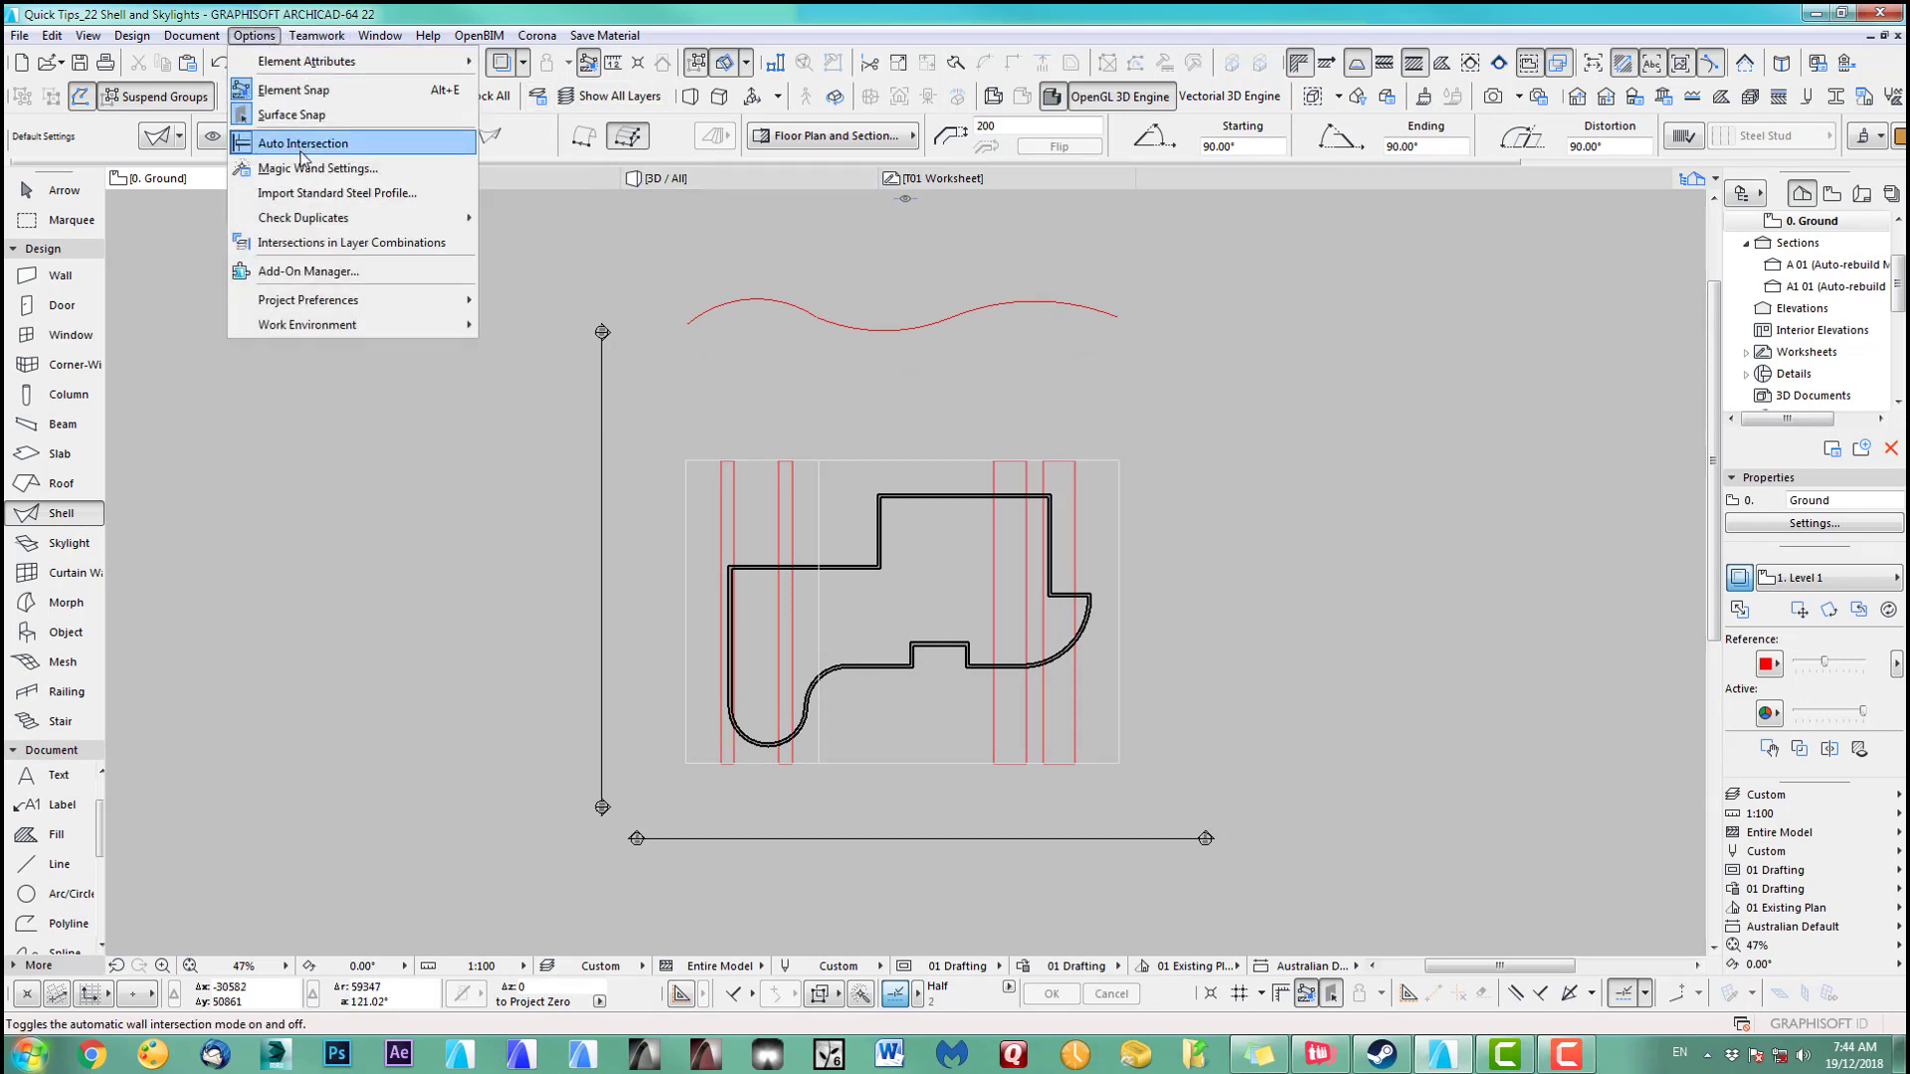
left_click(303, 169)
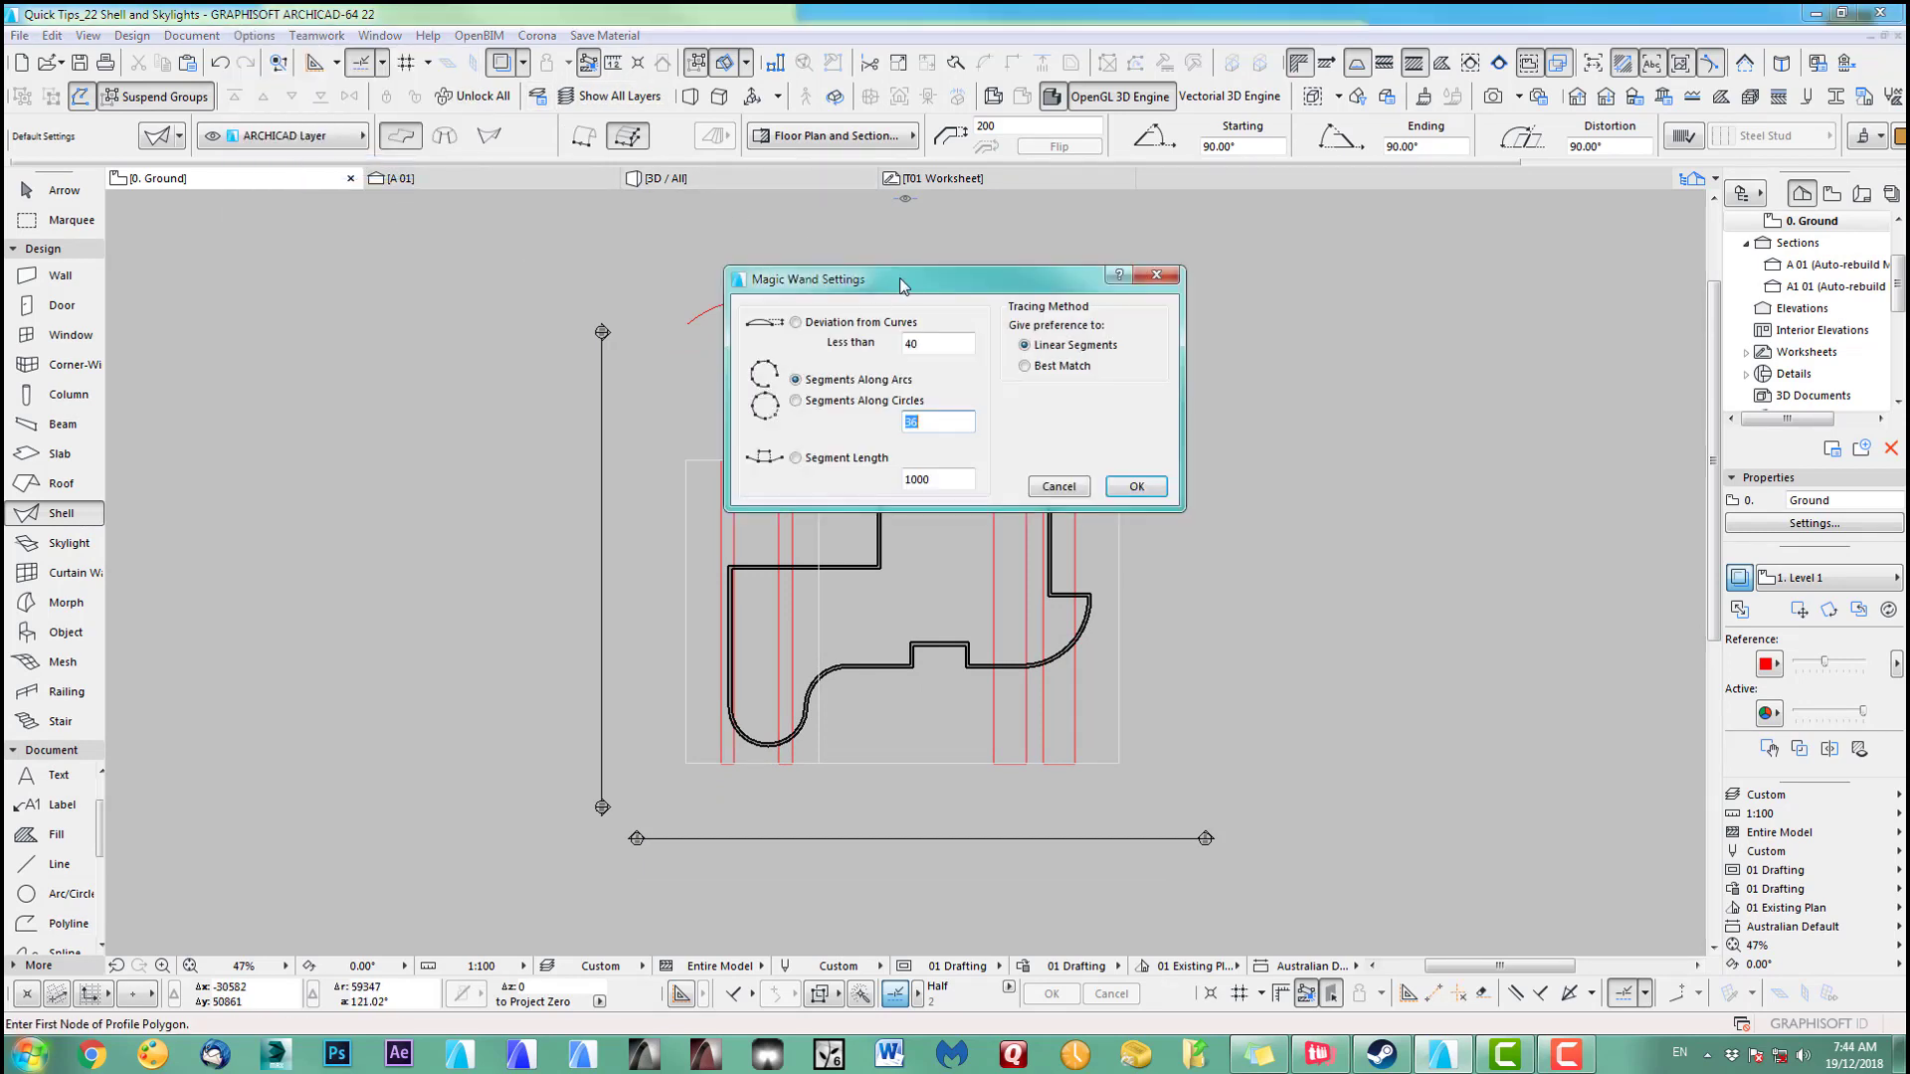
left_click_drag(903, 286, 313, 262)
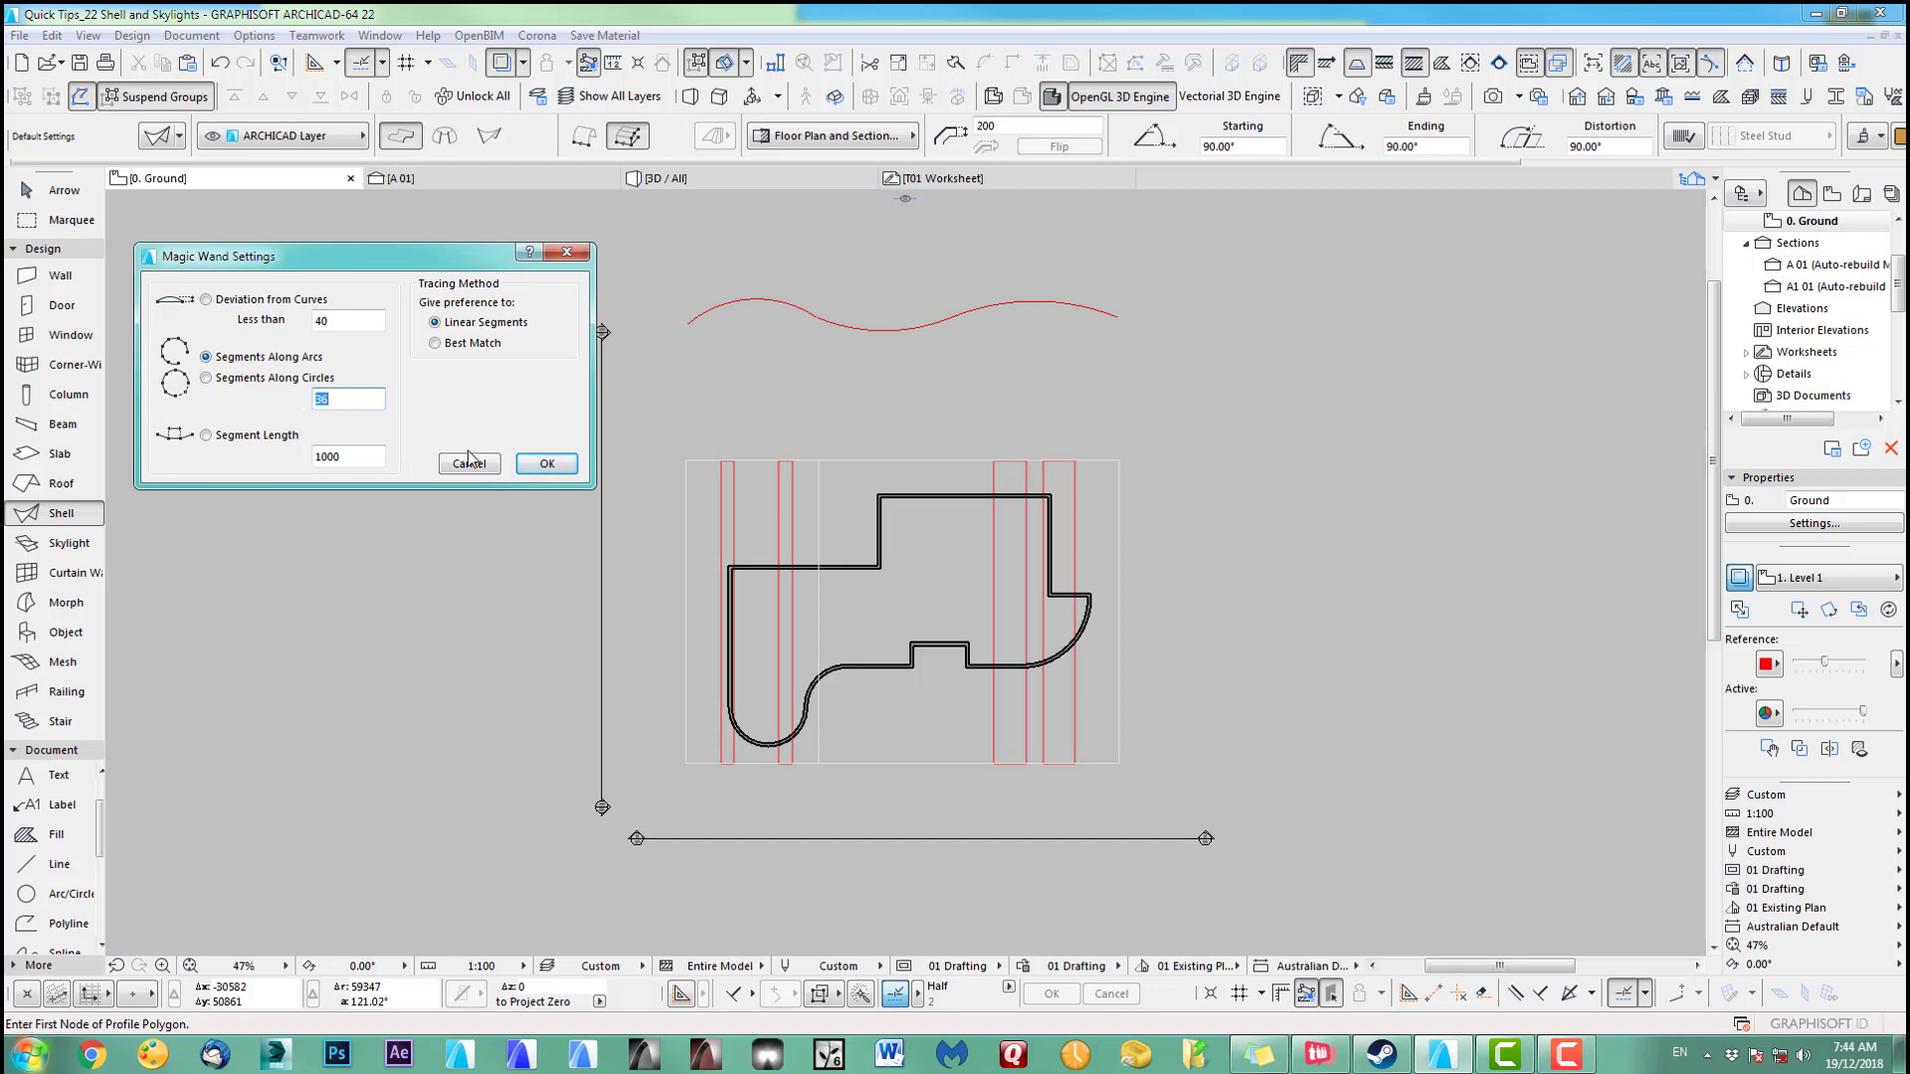
left_click(544, 464)
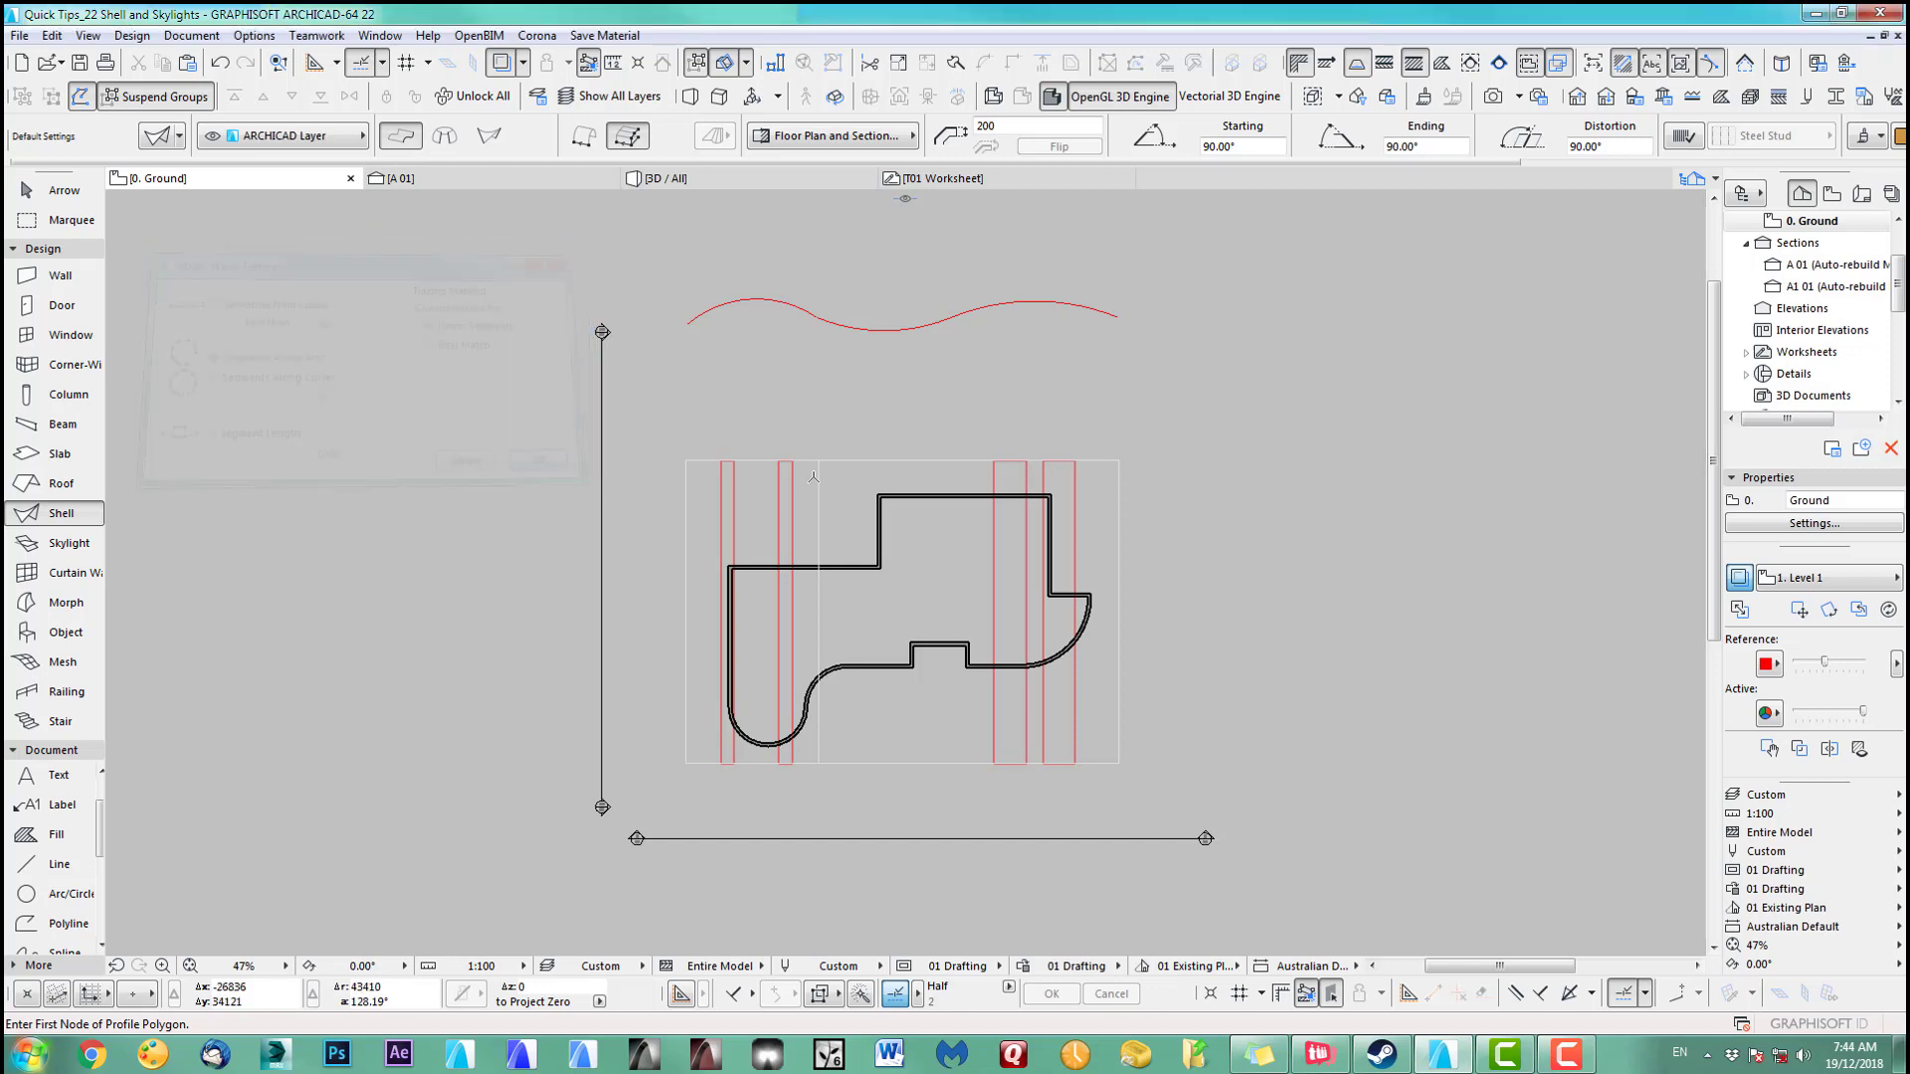
Create an extruded shell from the pasted wavy polyline with the Magic Wand, 6000 mm long, and select it to inspect its segments
left_click(806, 312)
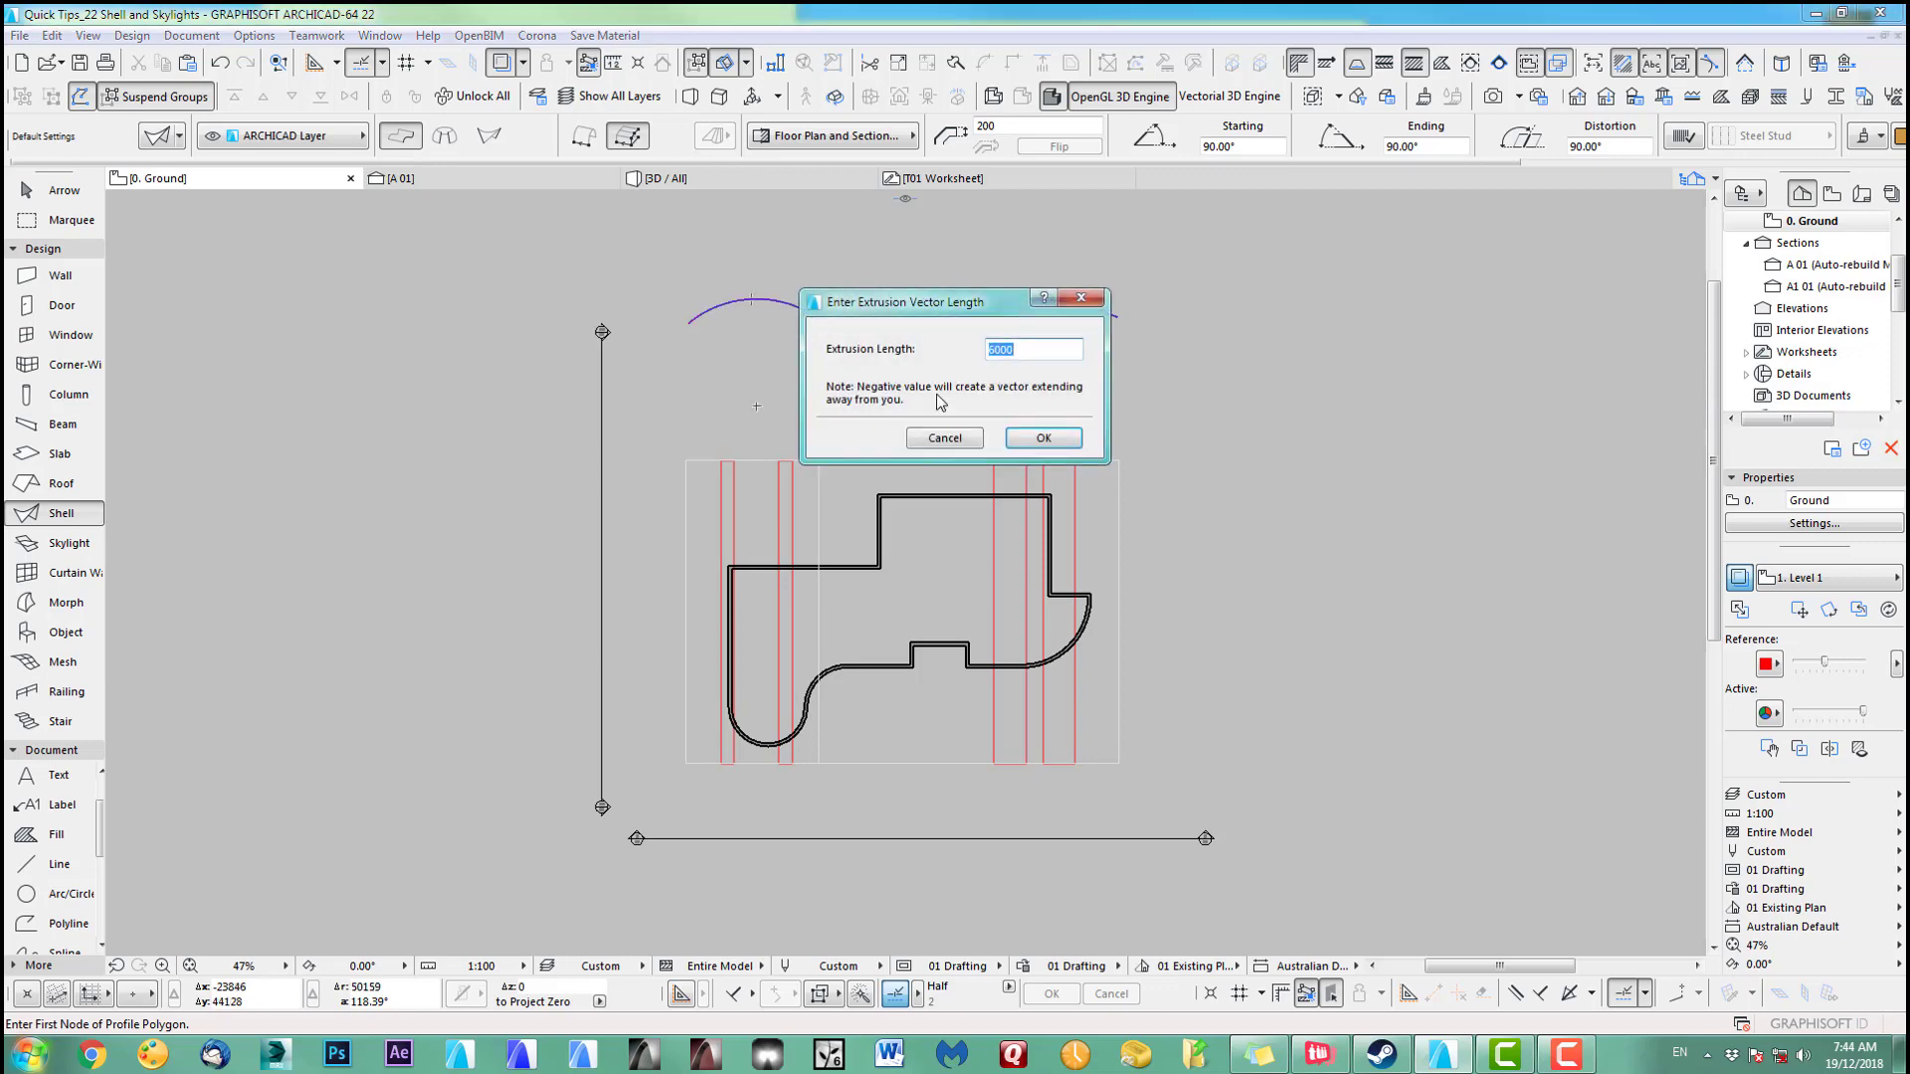
left_click(1043, 438)
scroll(776, 316, "up", 5)
left_click(774, 329, "shift")
scroll(767, 312, "up", 5)
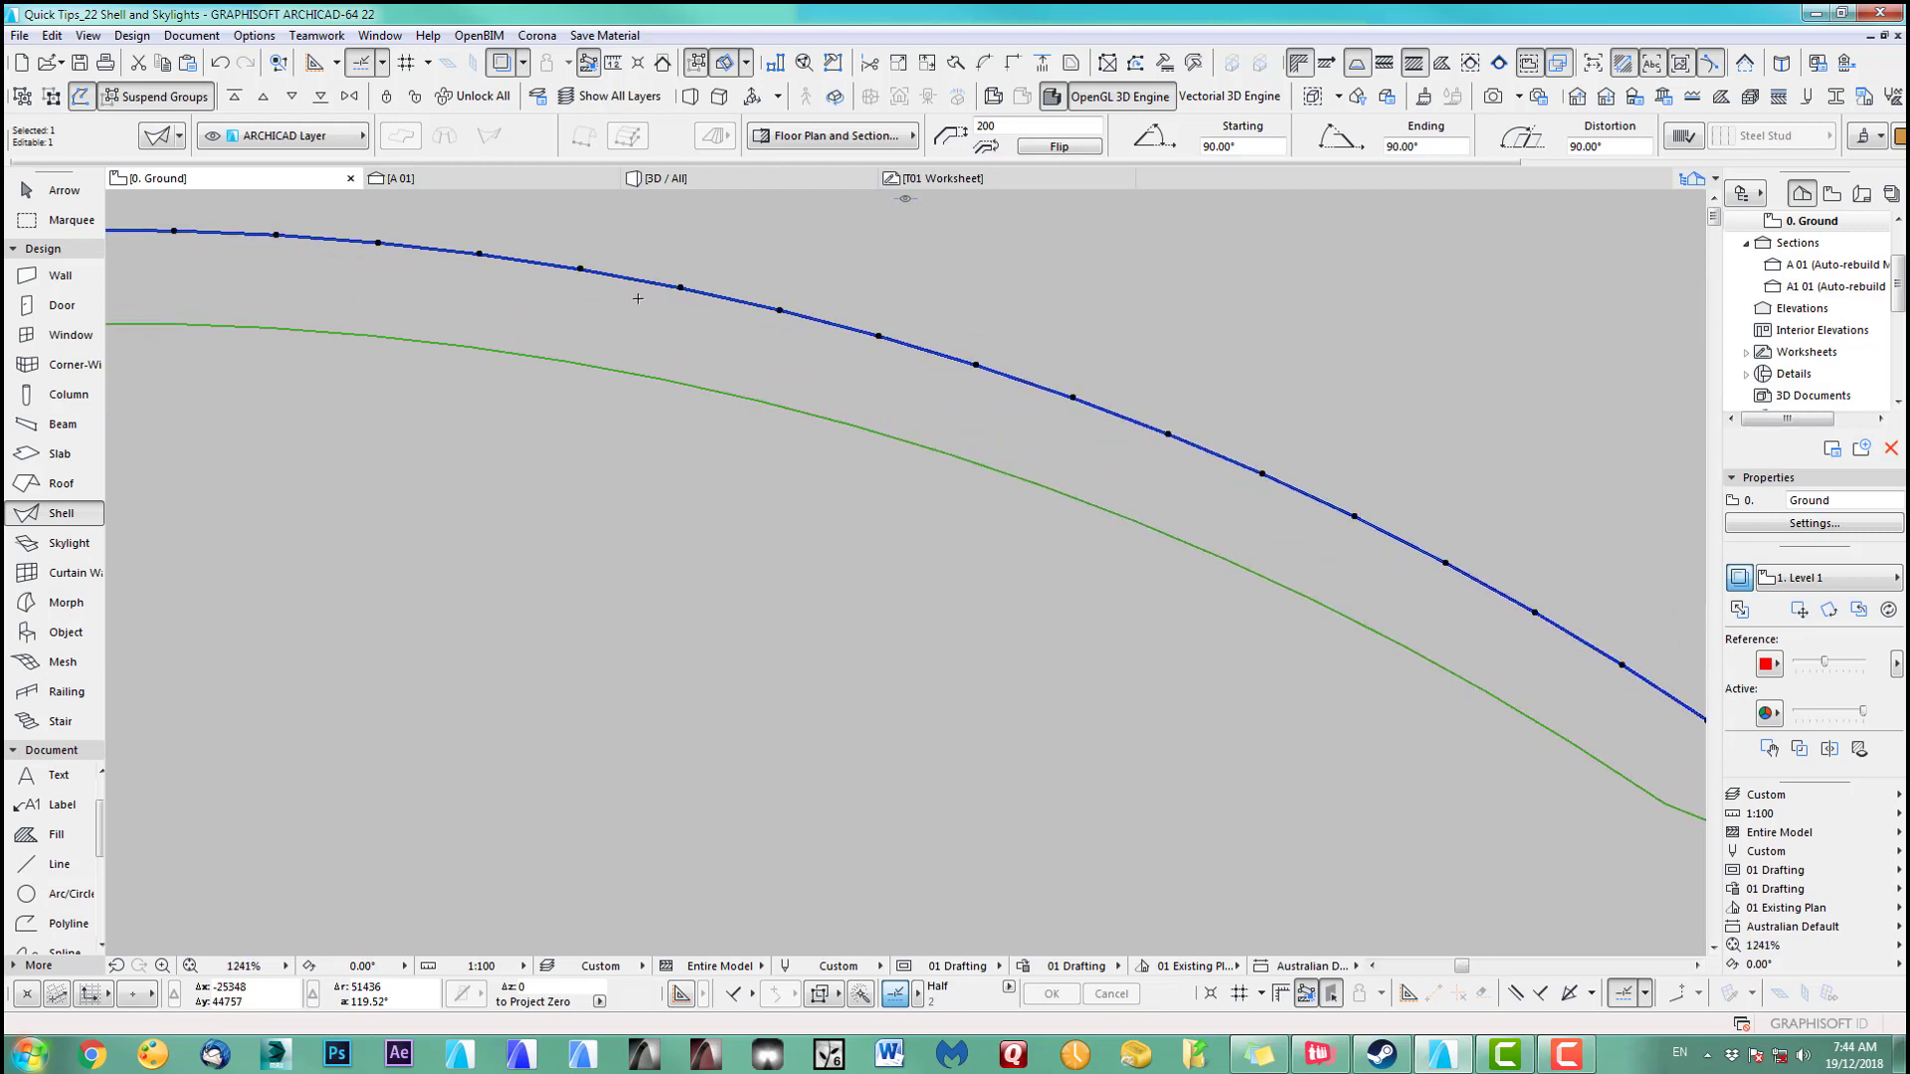
scroll(839, 323, "down", 7)
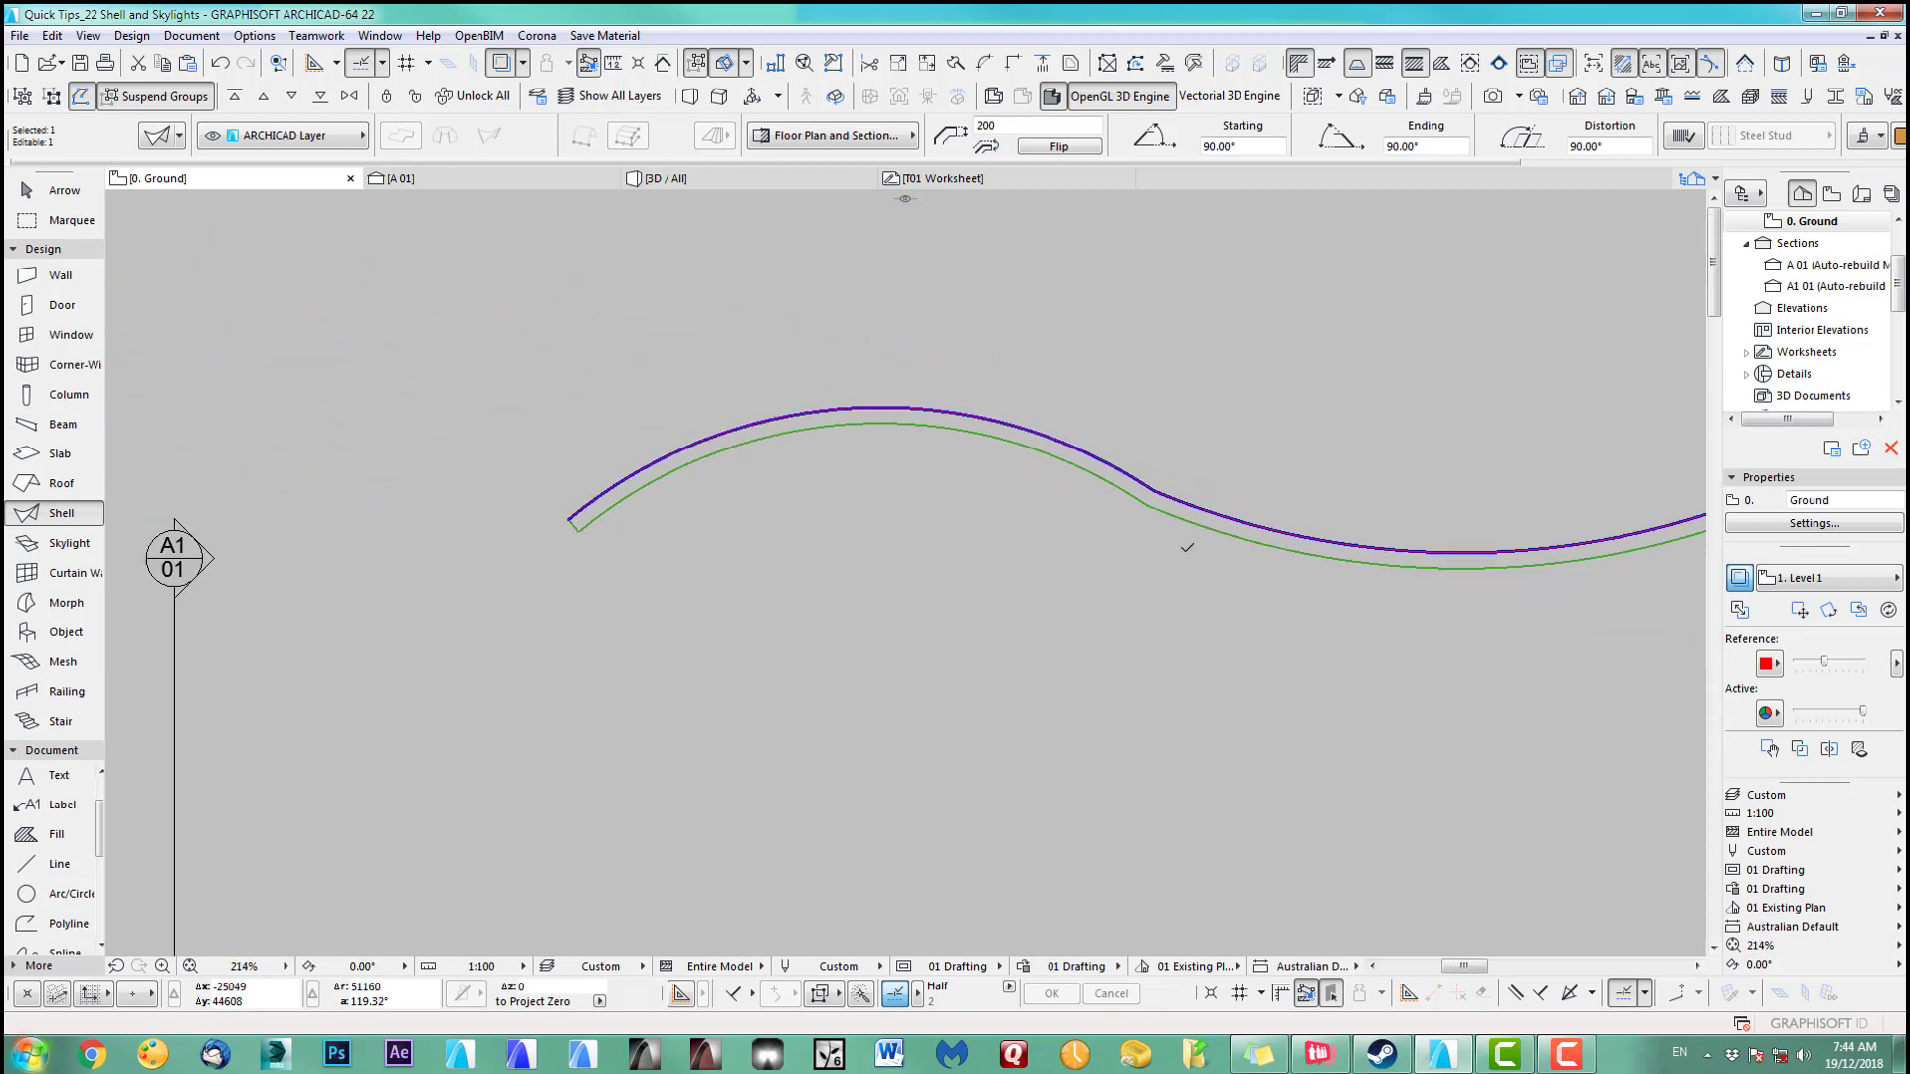
Show only the new extruded shell in 3D and orbit around it to examine its curved form
scroll(1156, 523, "down", 5)
middle_click_drag(979, 488, 985, 483)
key("F5")
middle_click_drag(754, 400, 791, 497, "shift")
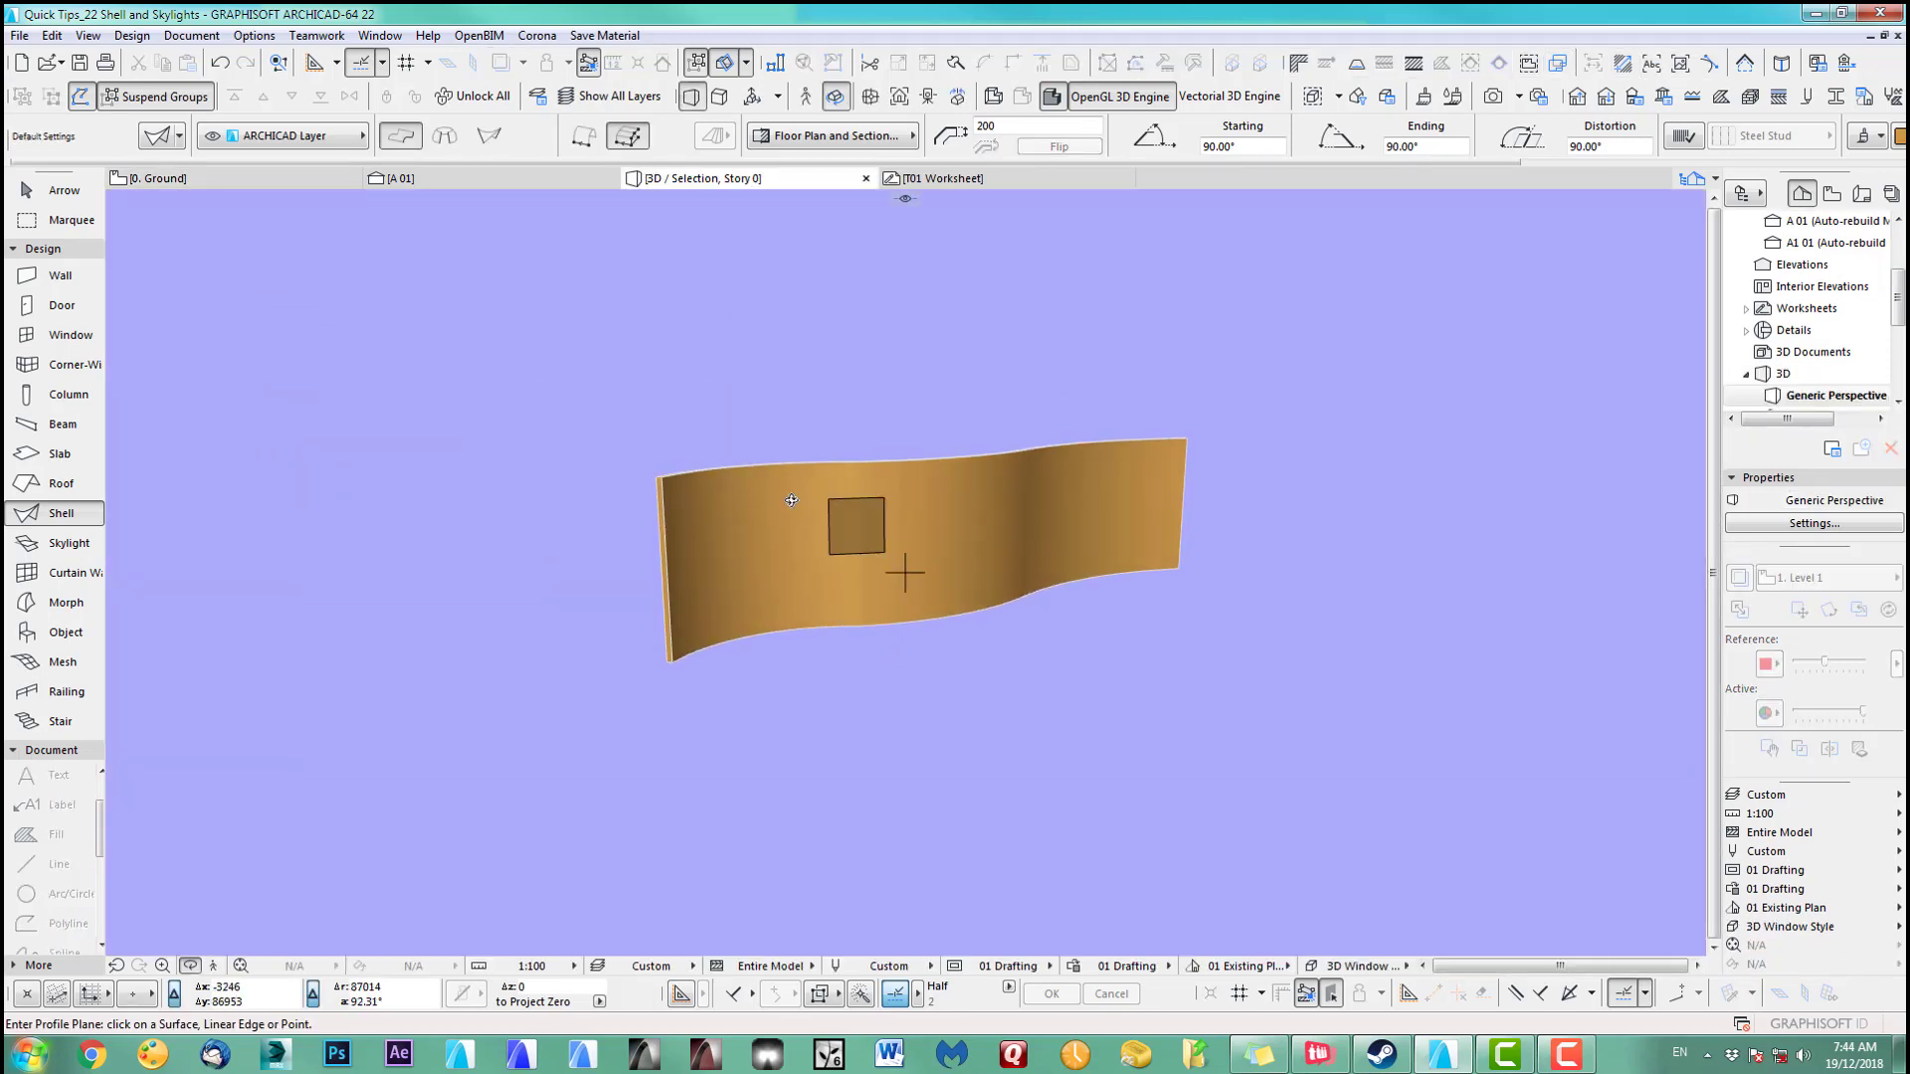
scroll(786, 490, "up", 4)
left_click_drag(782, 483, 886, 511)
Return to the ground floor plan and remove the Magic Wand shell above the building
key("F2")
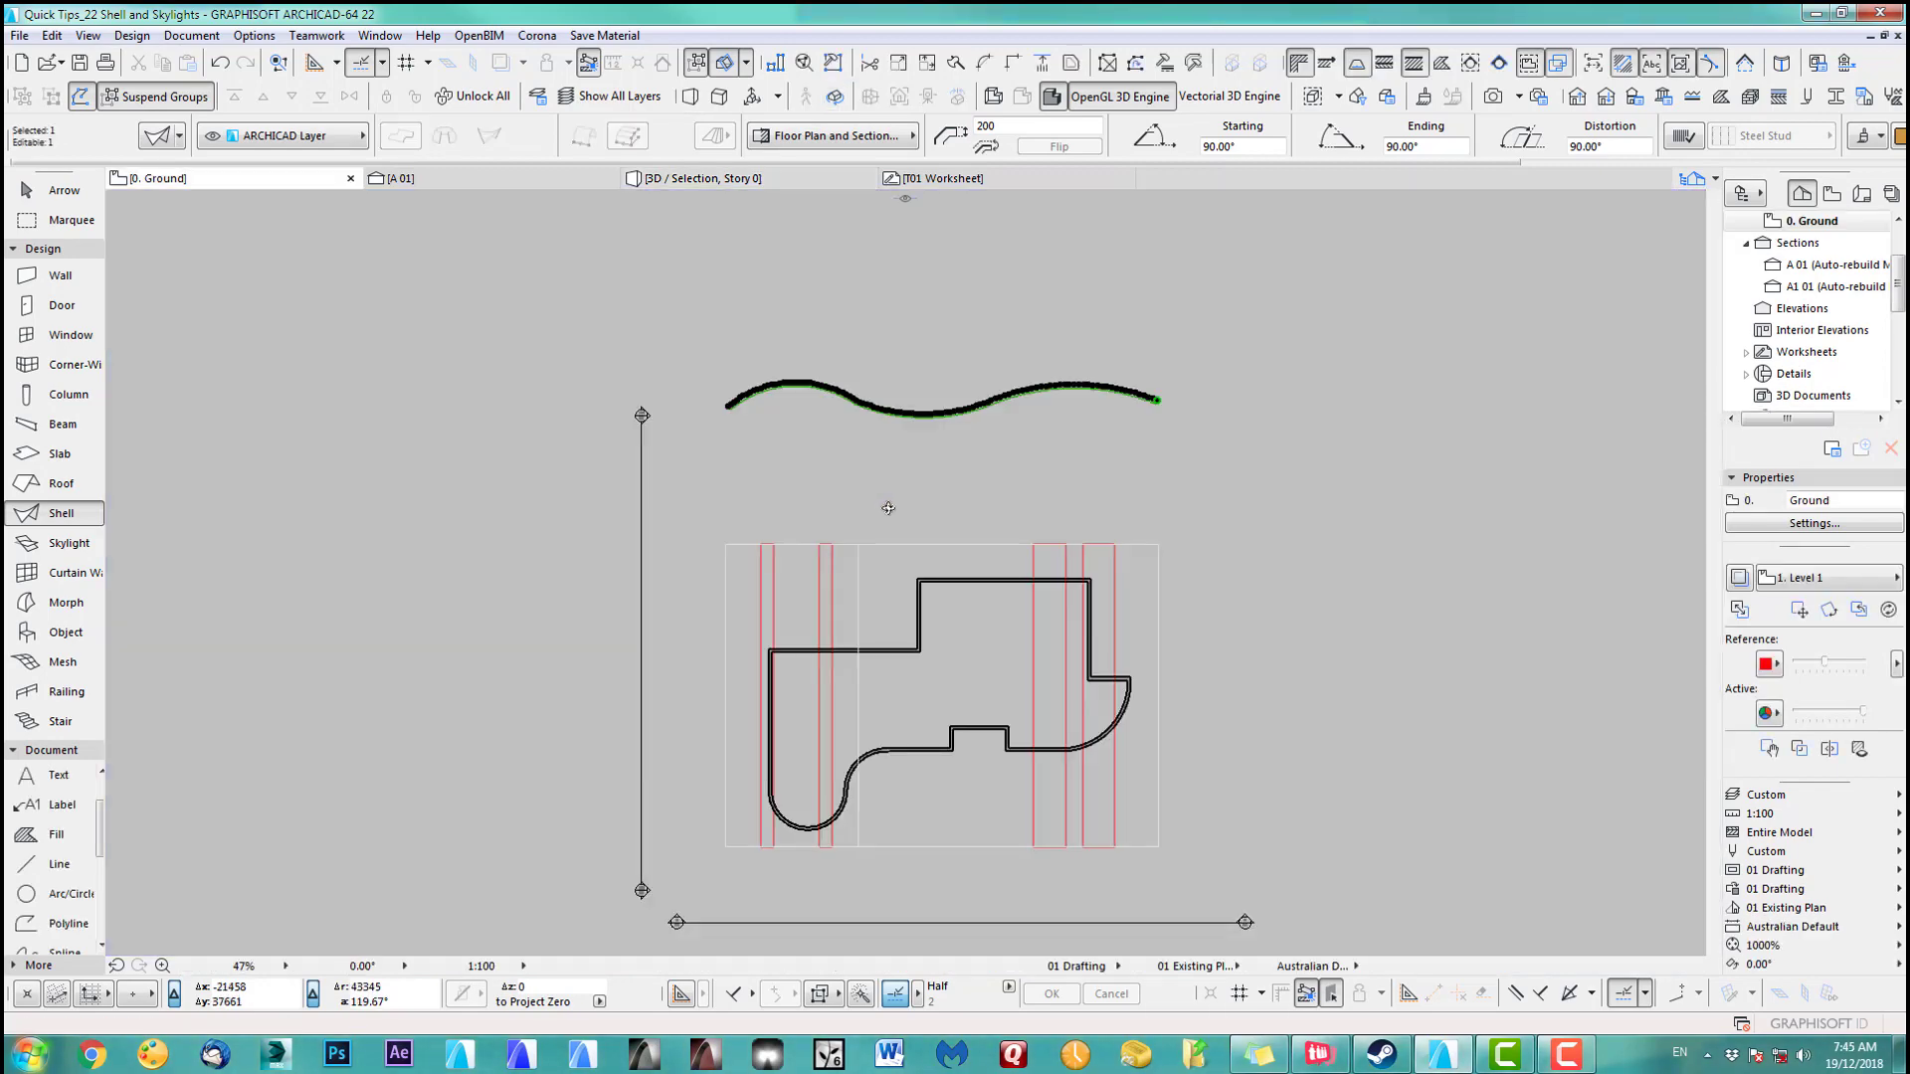
middle_click_drag(1046, 481, 1002, 391)
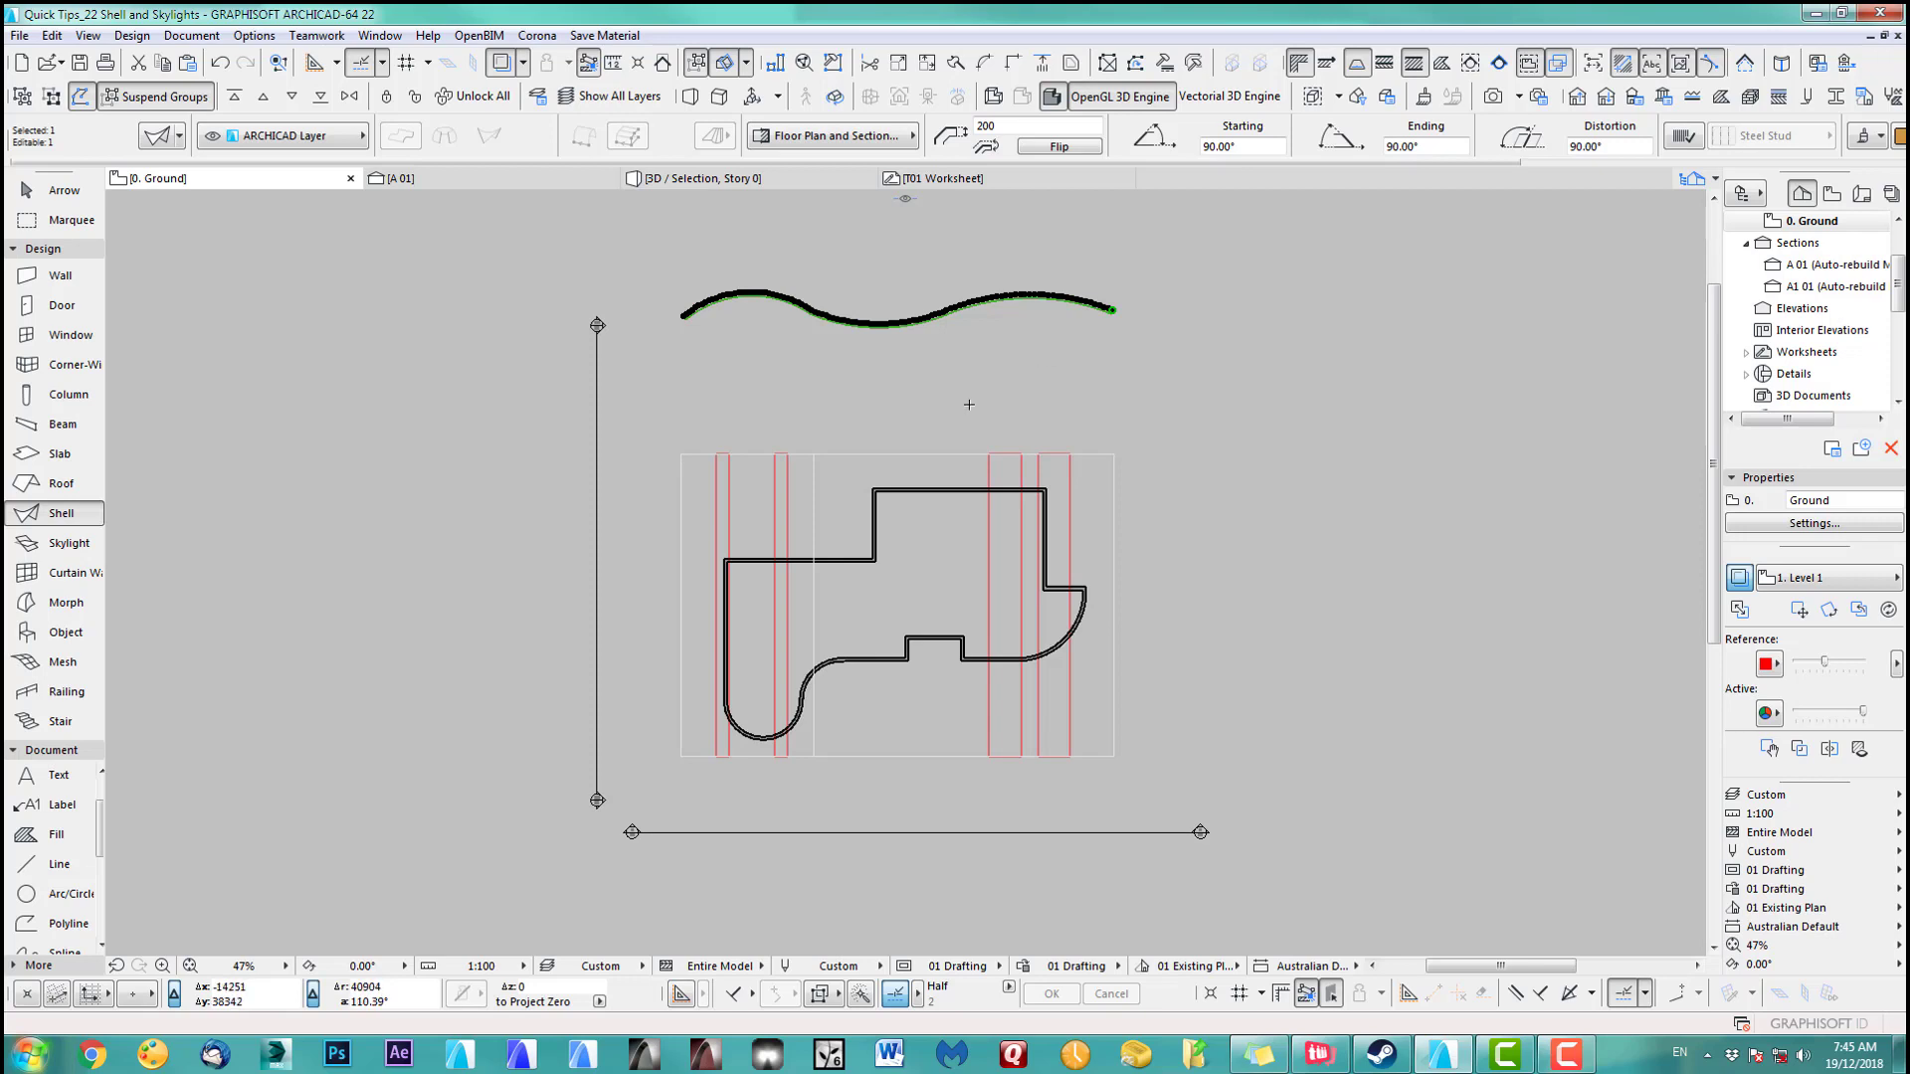
middle_click_drag(968, 403, 984, 375)
key("Escape")
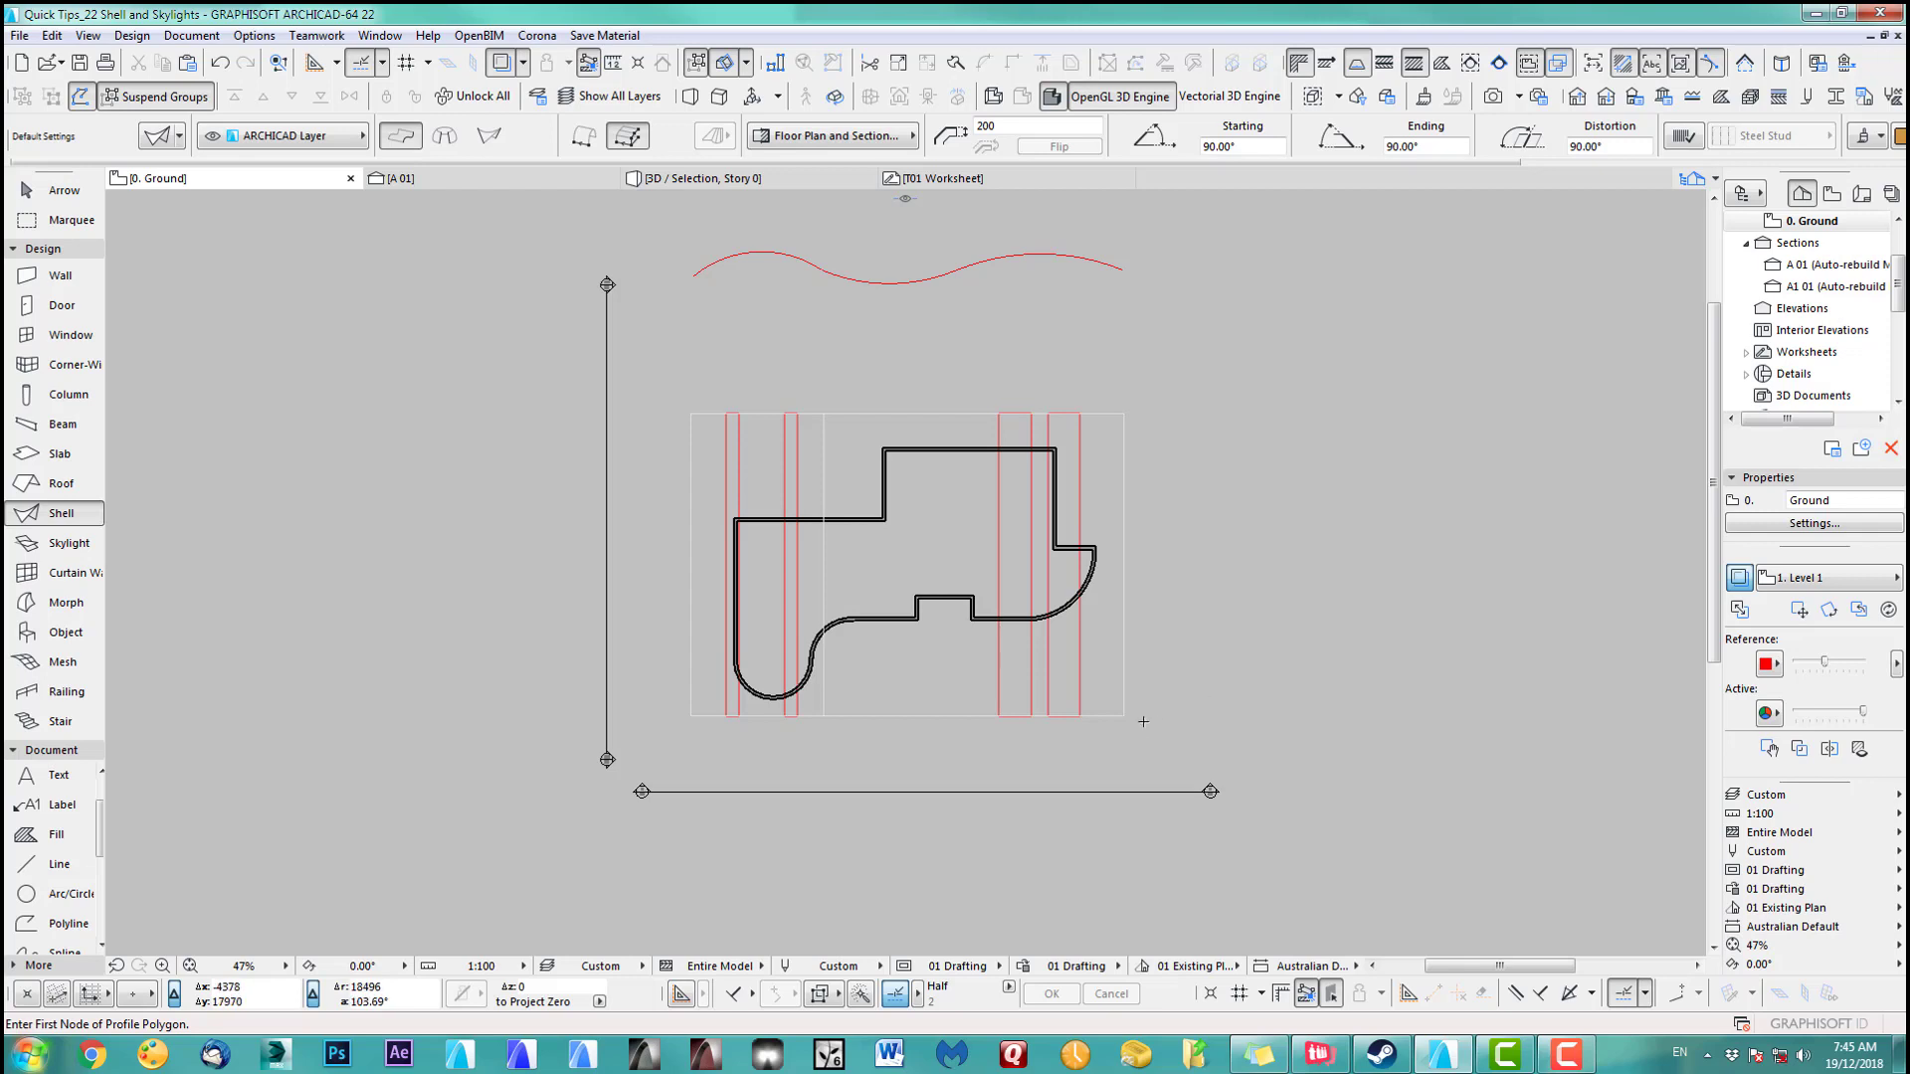
Show the whole model in 3D and examine where the walls pass through the shell roof
middle_click_drag(1143, 722, 1125, 695)
key("F3")
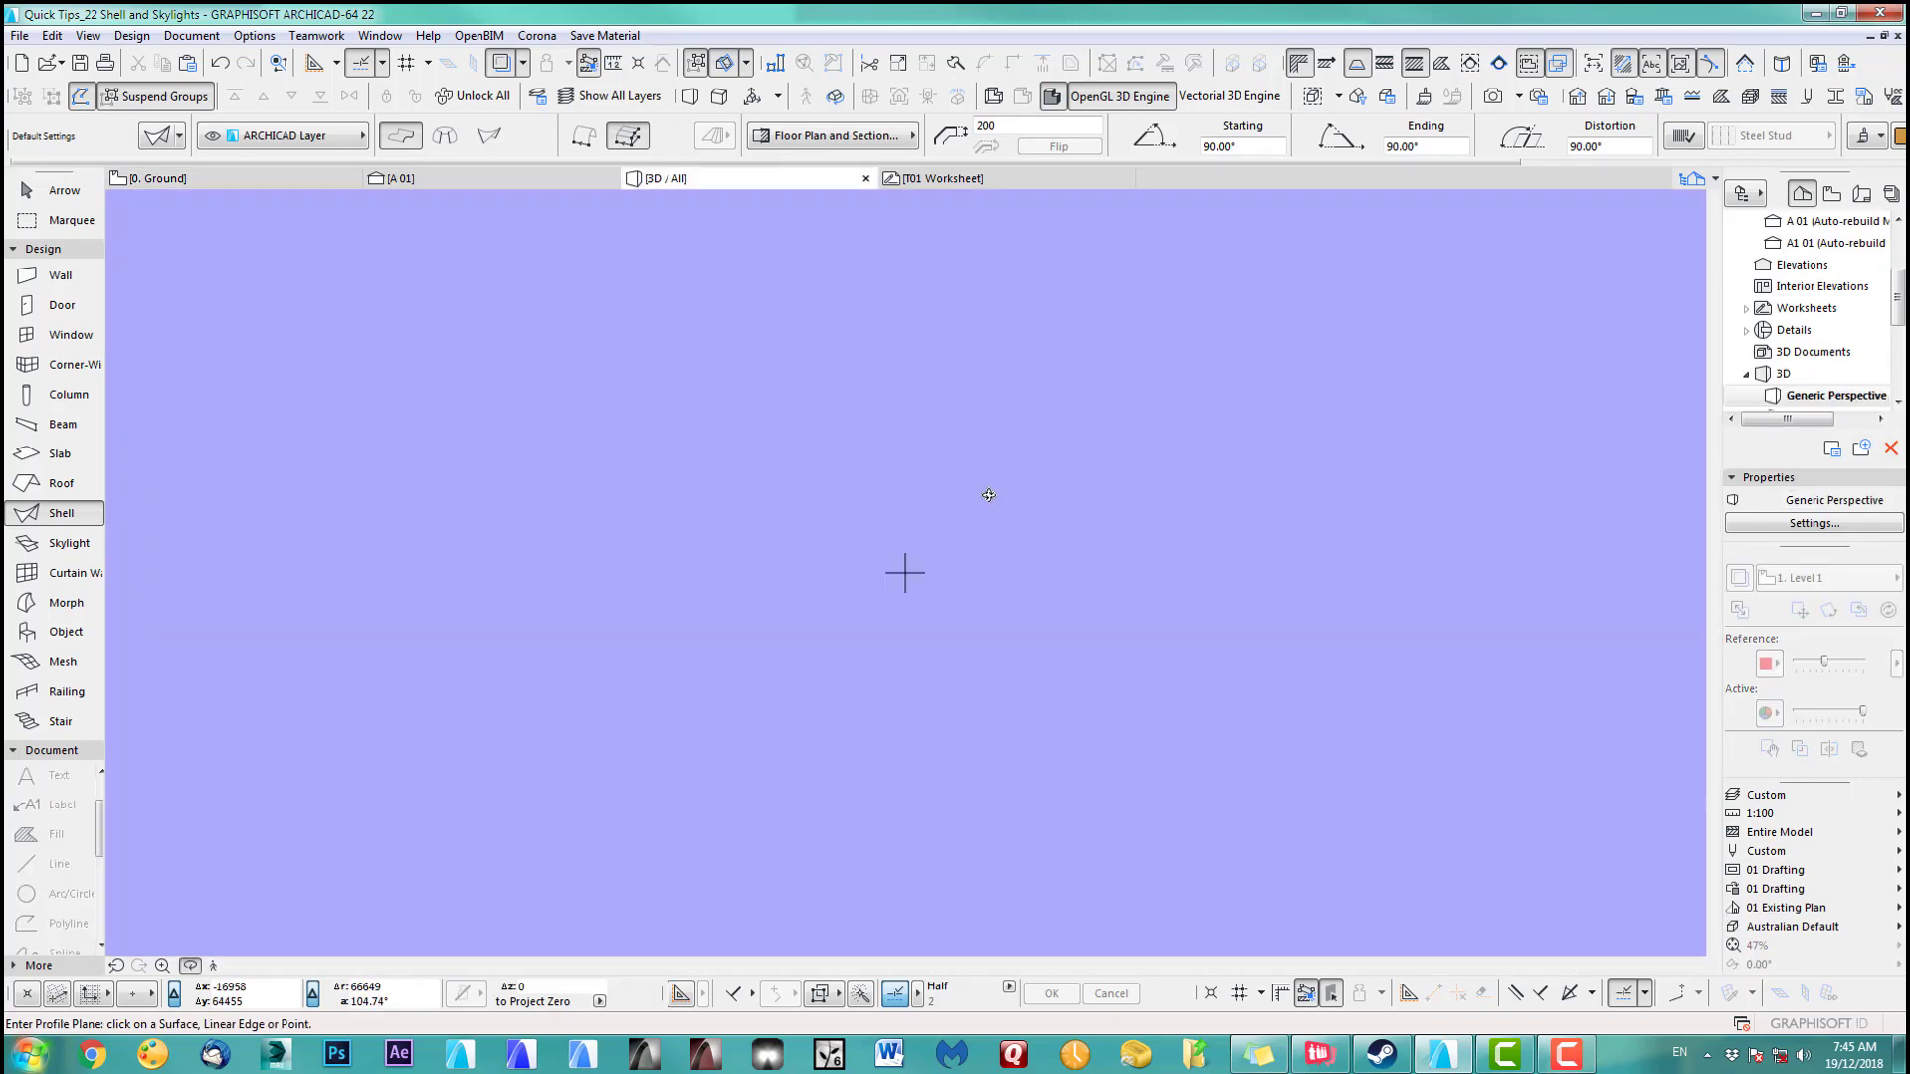
left_click(242, 969)
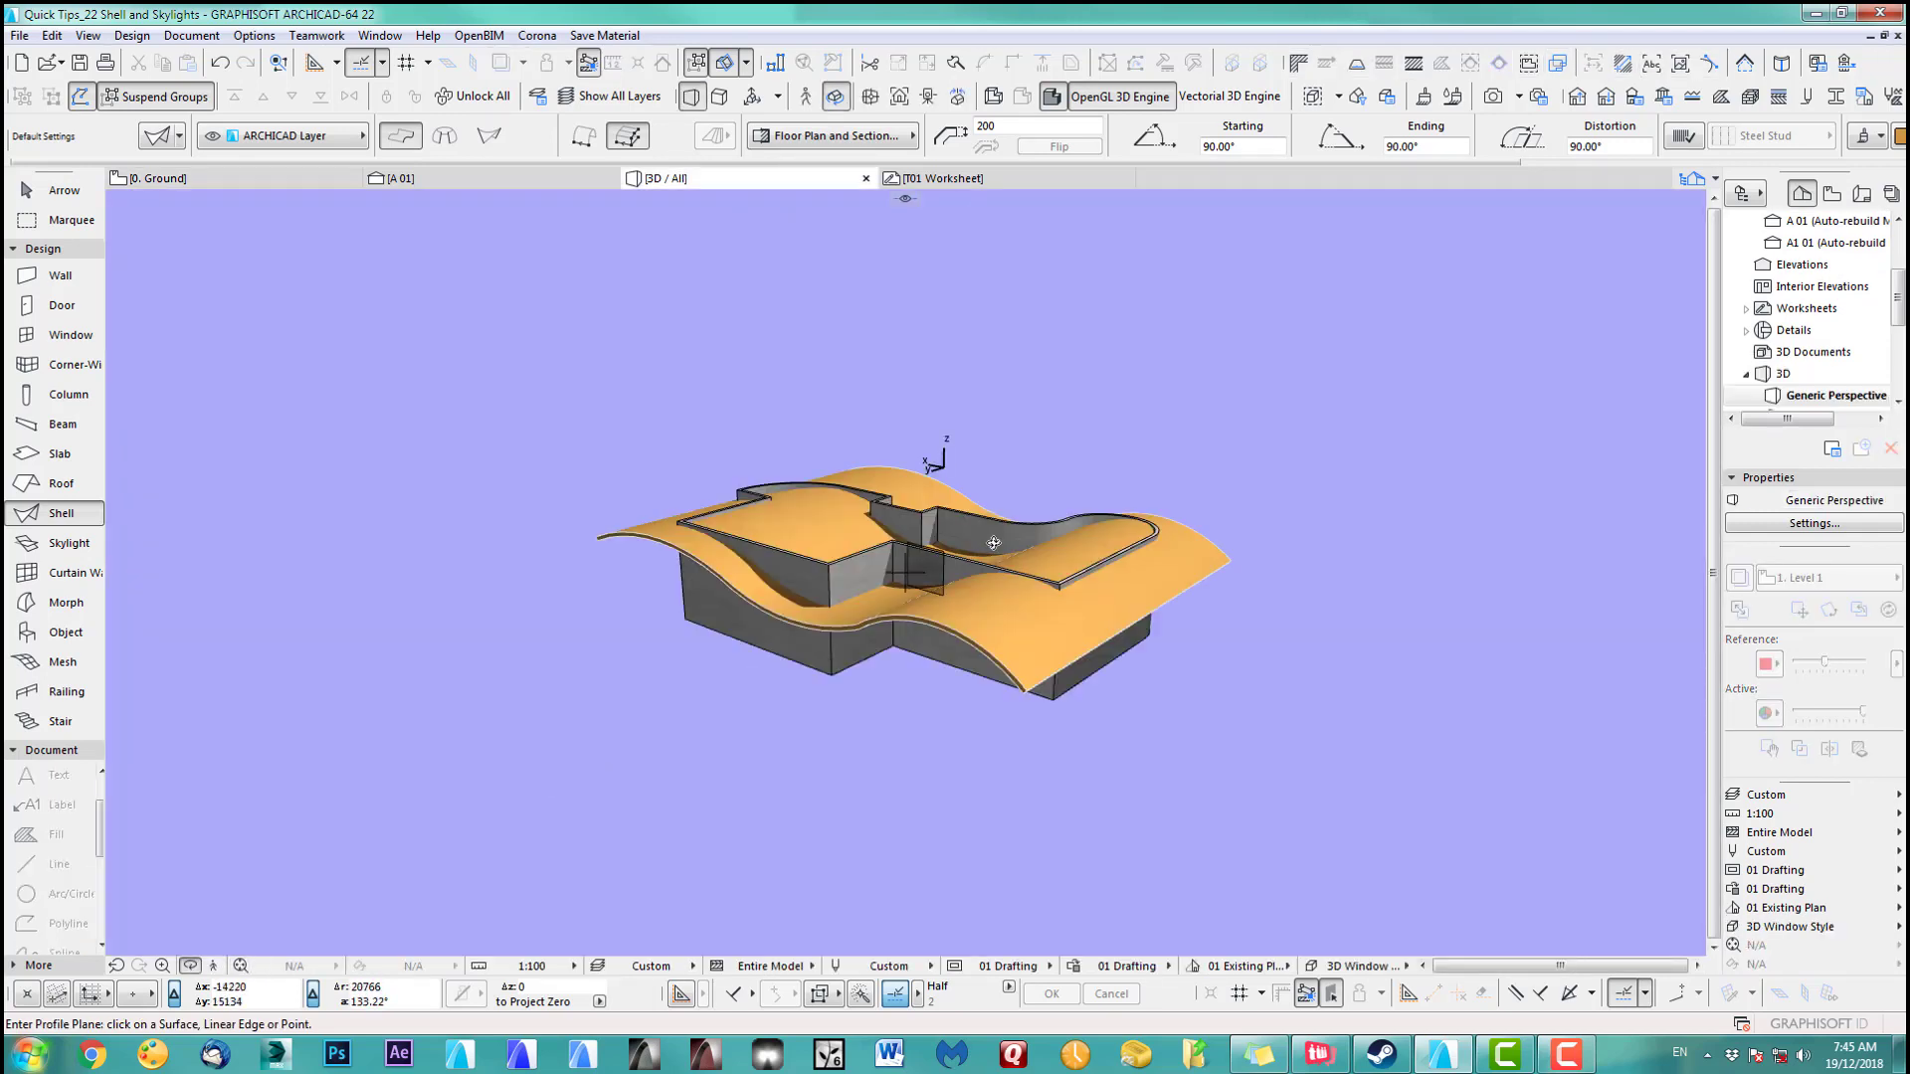
middle_click_drag(886, 583, 735, 609, "shift")
scroll(735, 615, "up", 3)
left_click_drag(736, 615, 515, 702)
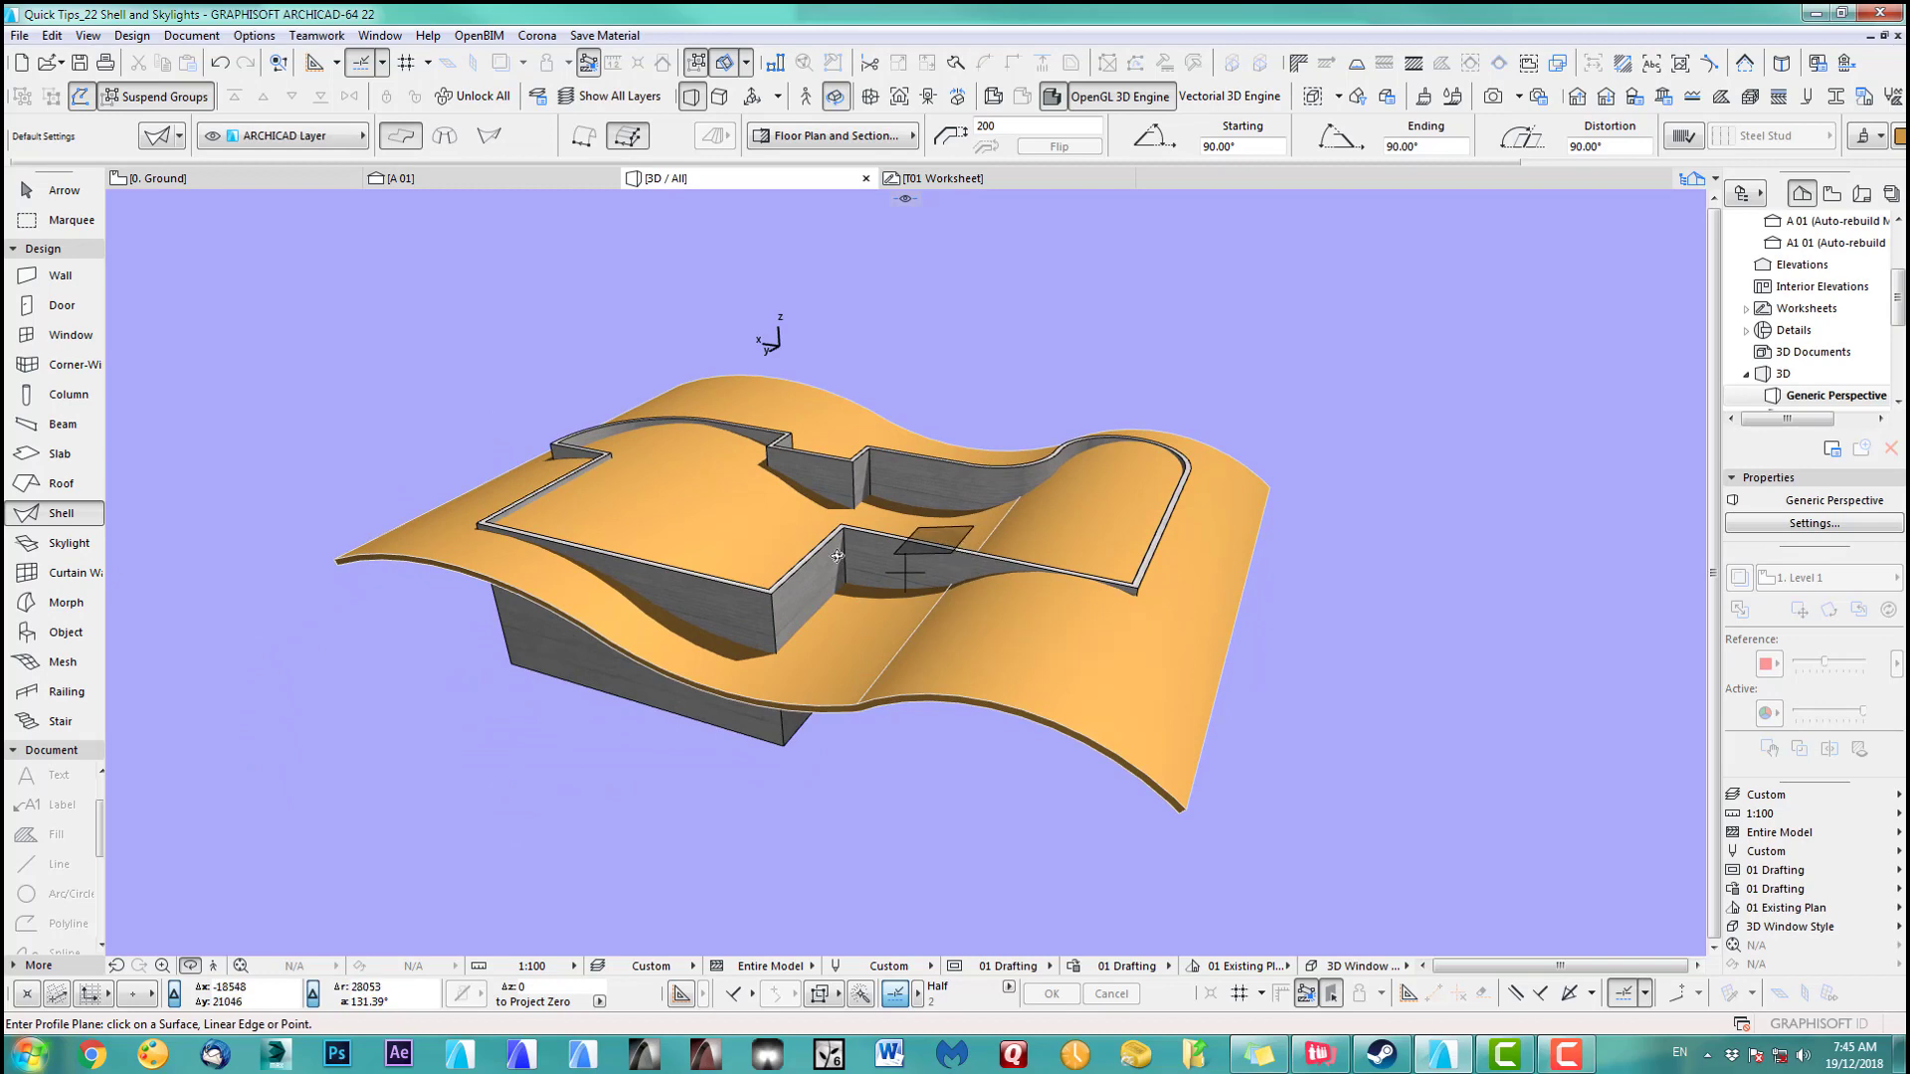
left_click_drag(876, 559, 1164, 716)
left_click_drag(885, 497, 892, 379)
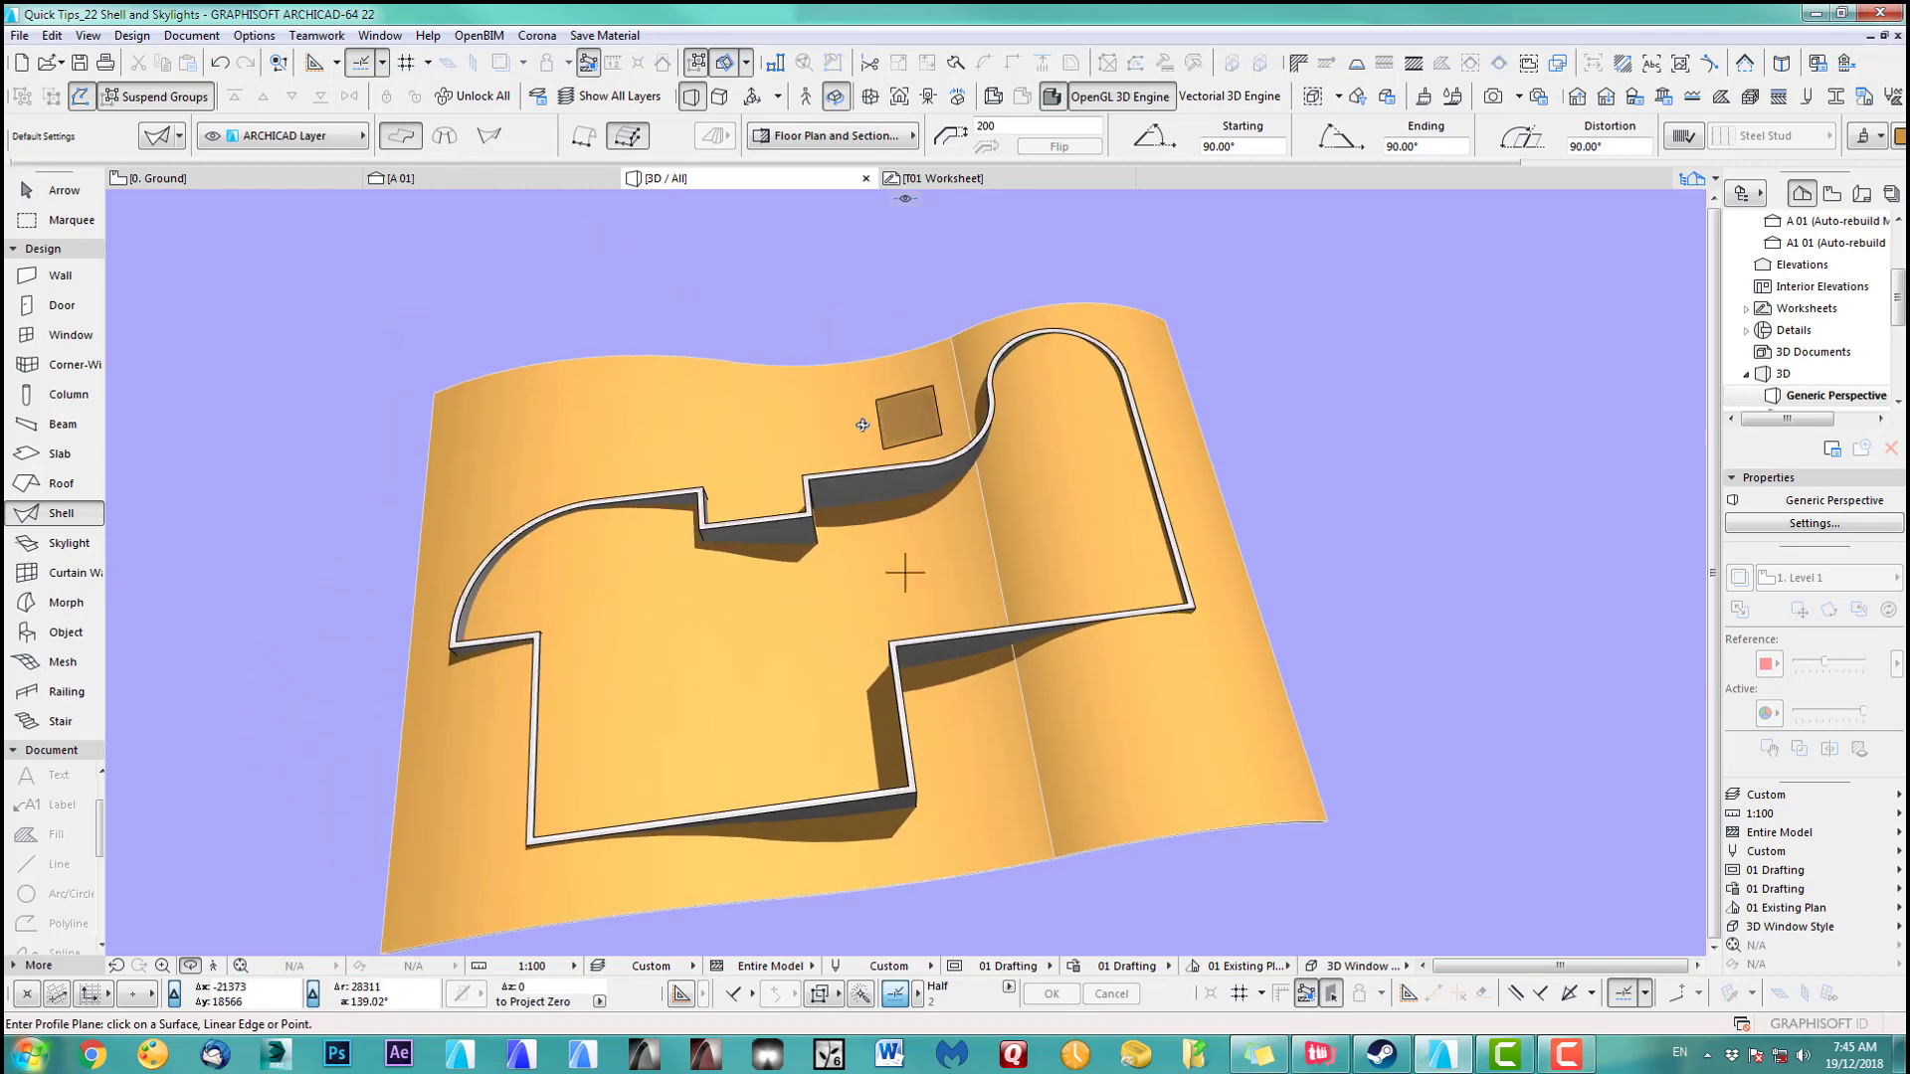
middle_click_drag(776, 755, 916, 508, "shift")
Start redefining the roof shell's contour on the ground floor plan, notching its upper-left corner about 9400 mm wide, outside the walls
left_click(916, 509)
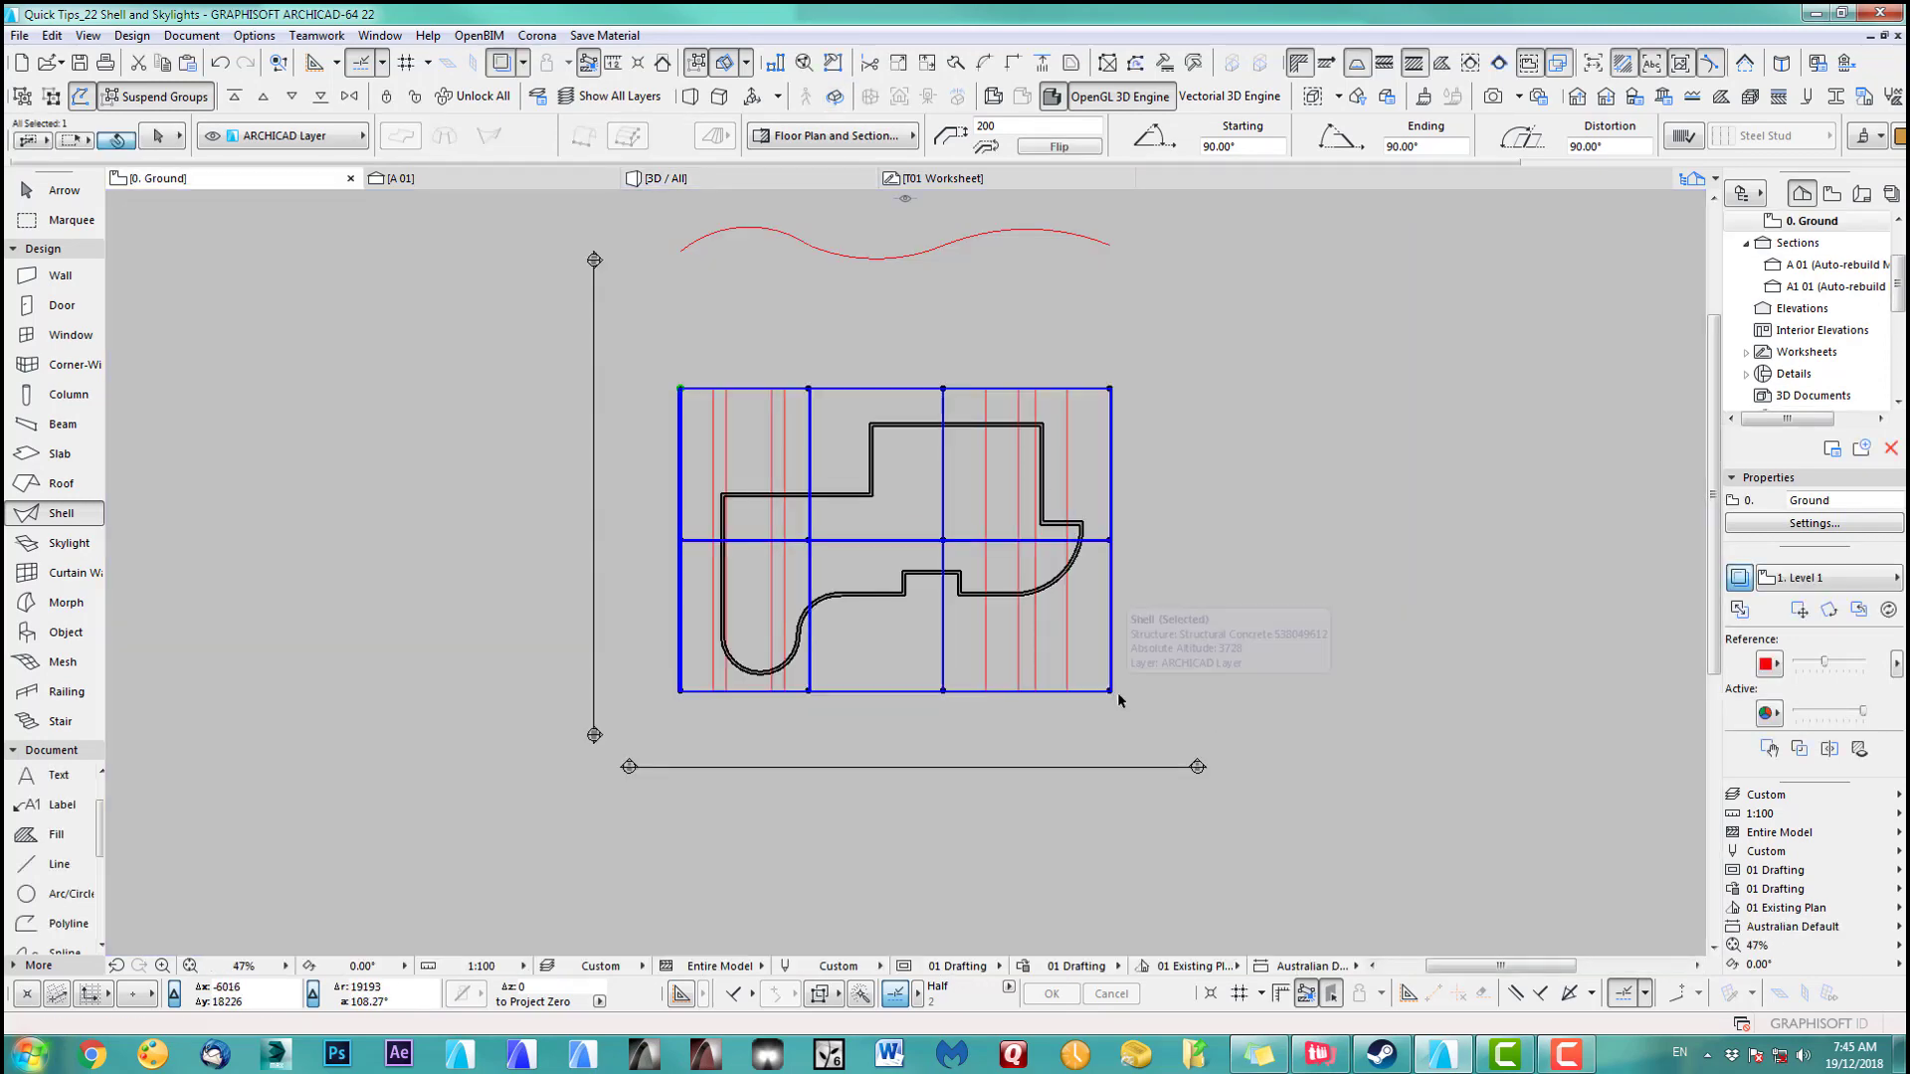
scroll(1110, 690, "up", 3)
right_click(1158, 563)
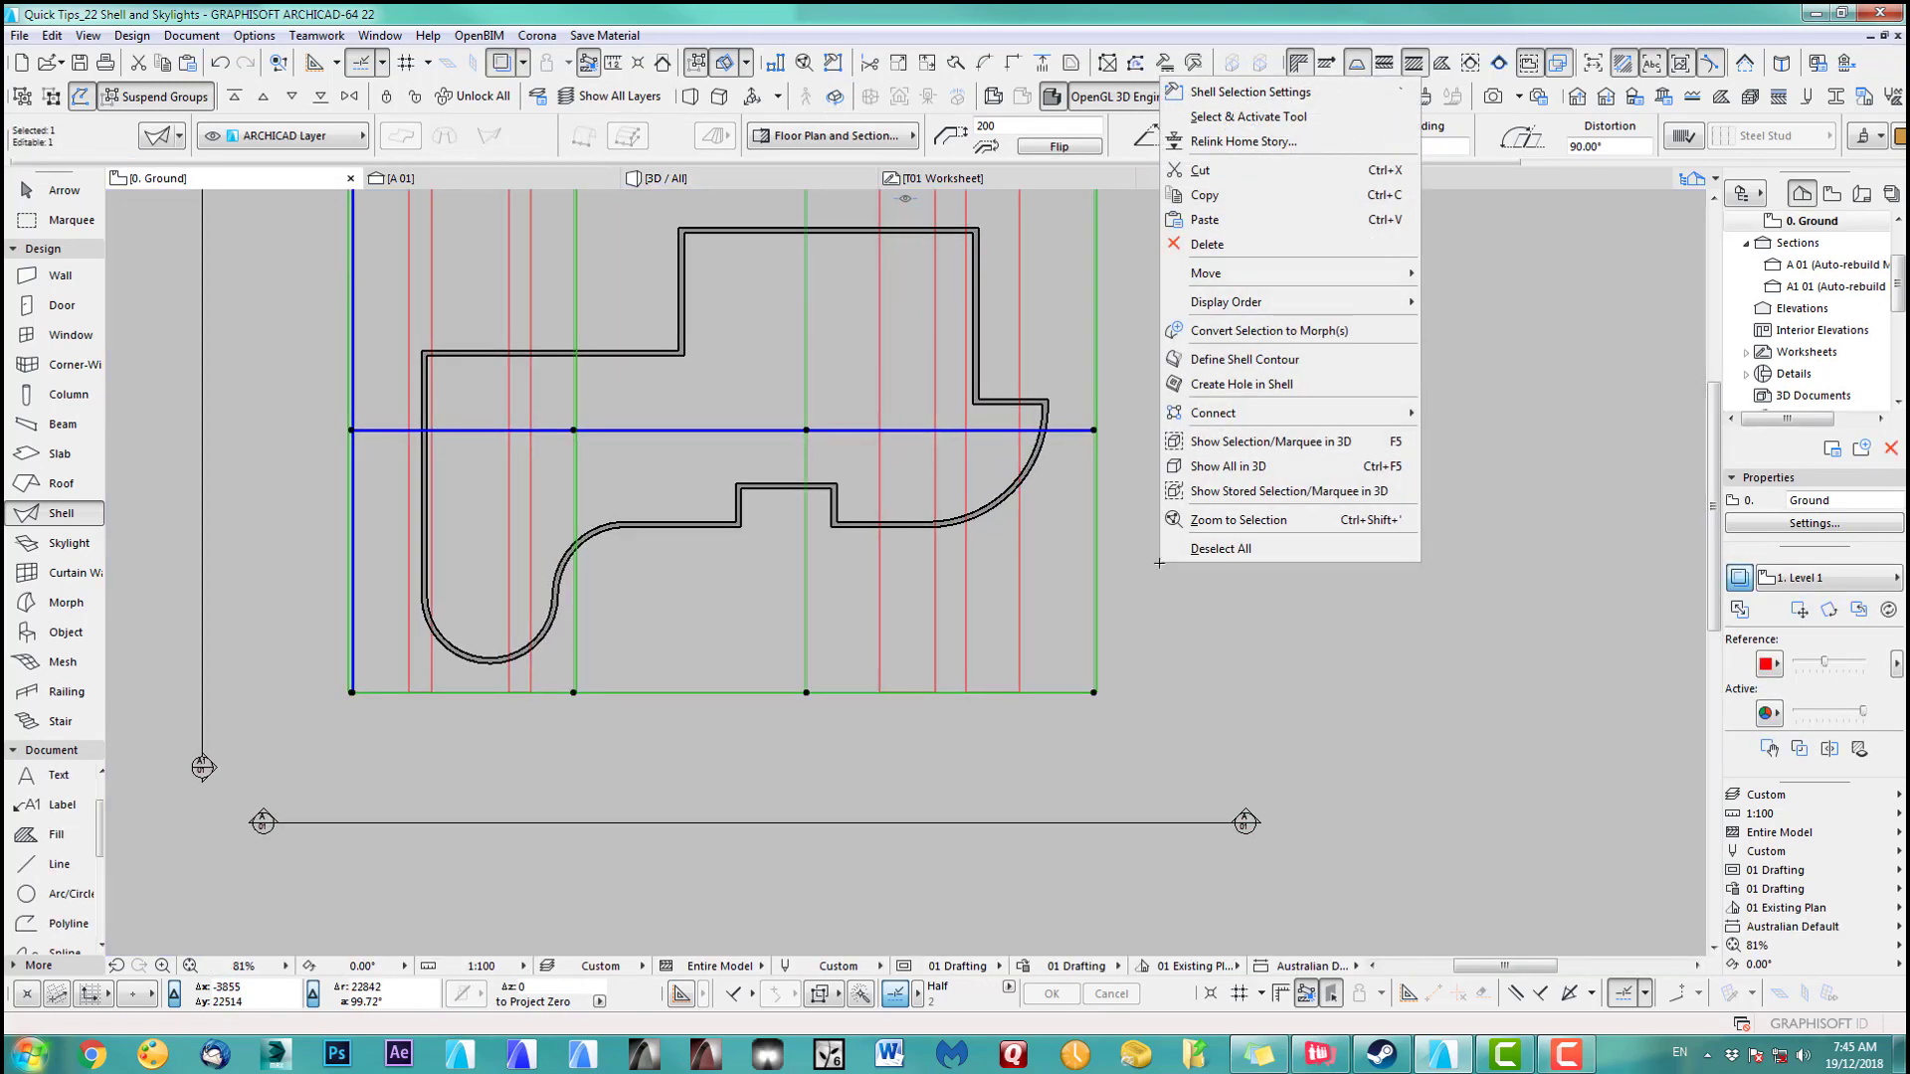
left_click(1259, 360)
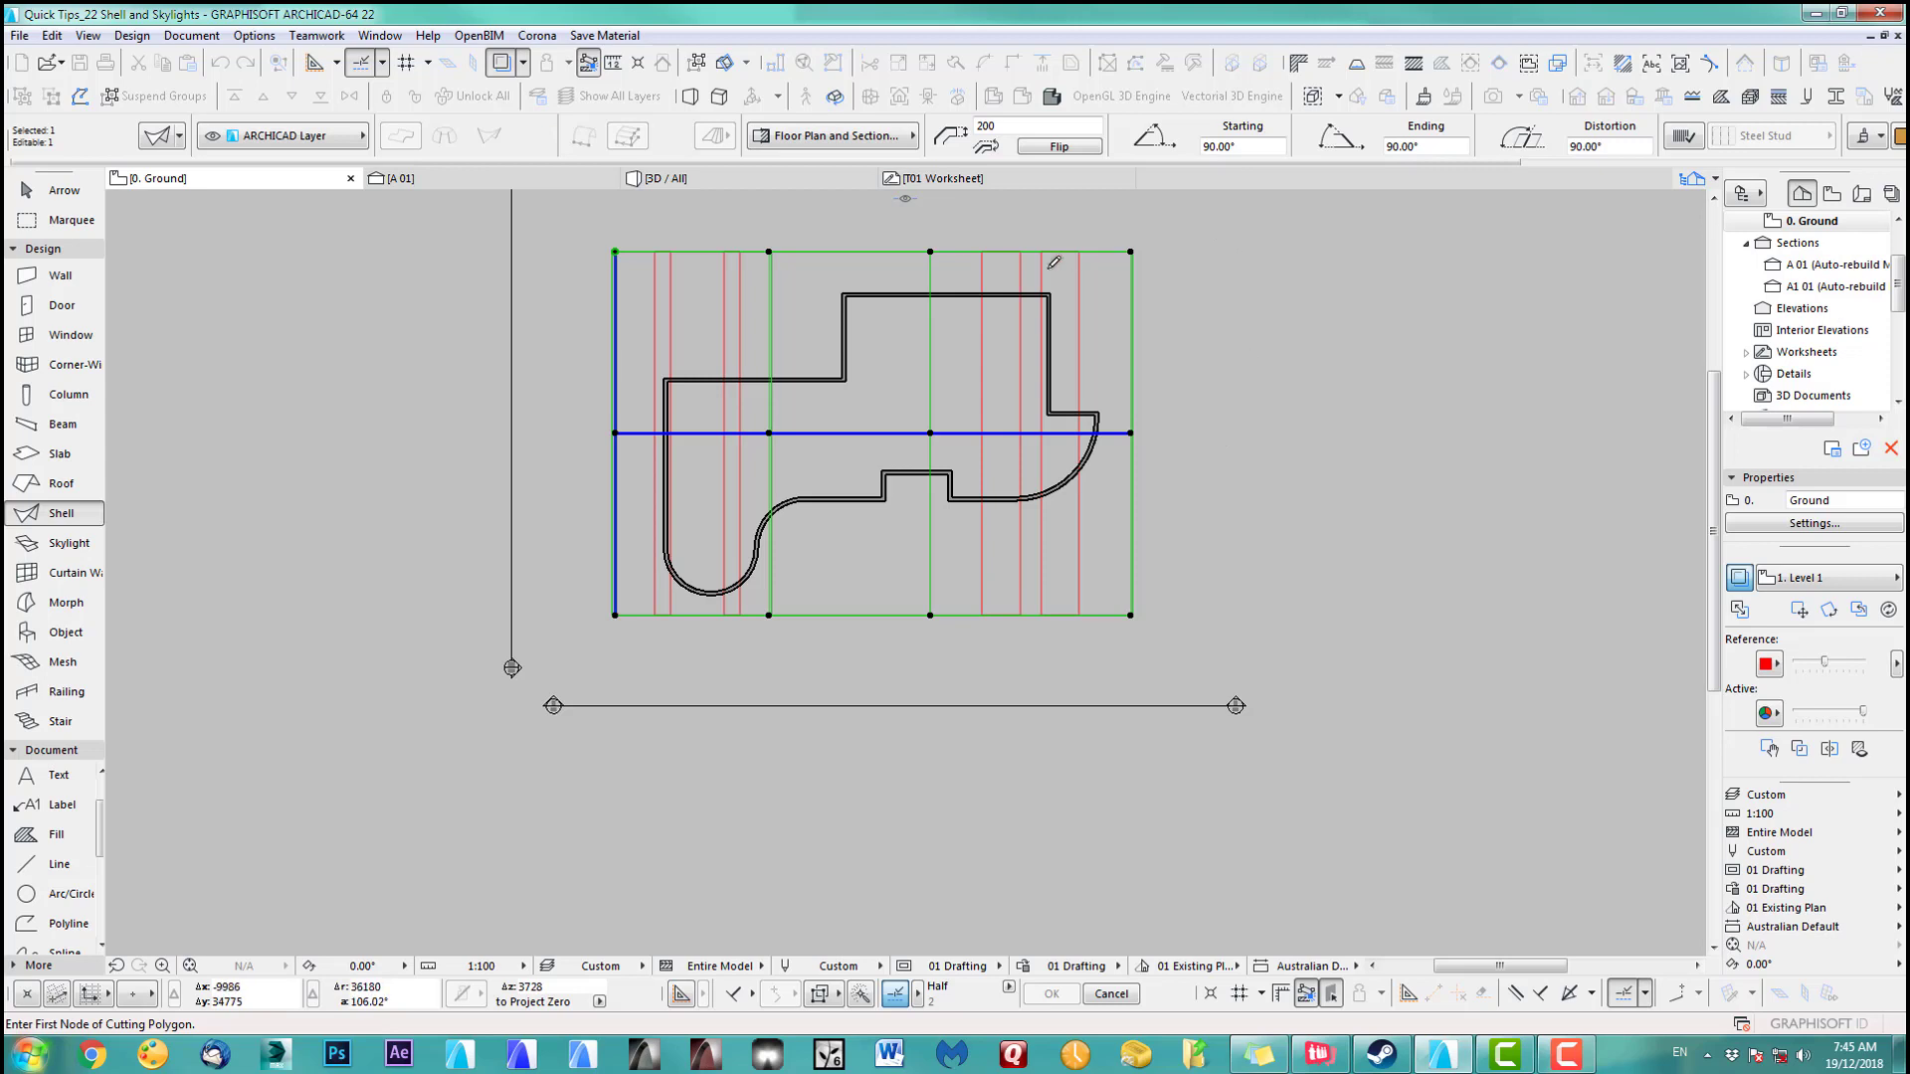
left_click(1131, 252)
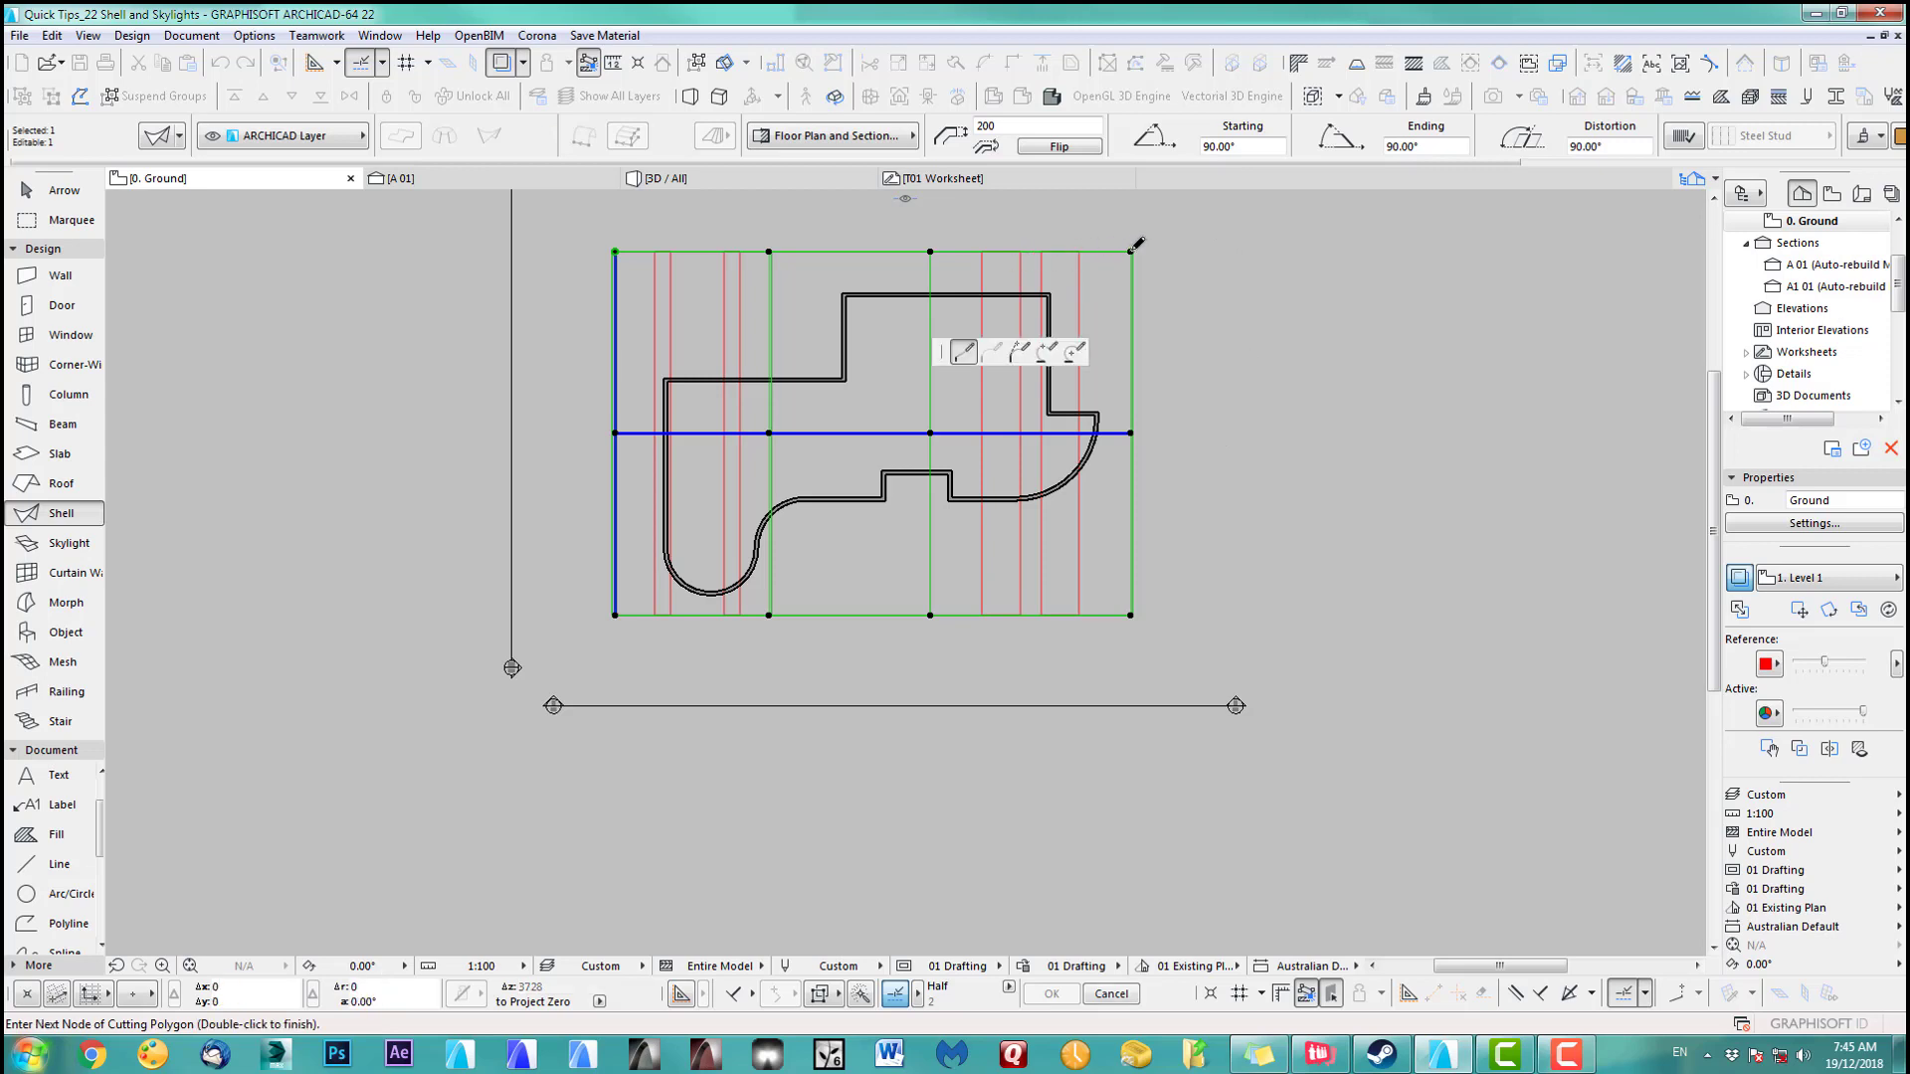
left_click(816, 342)
left_click(810, 348)
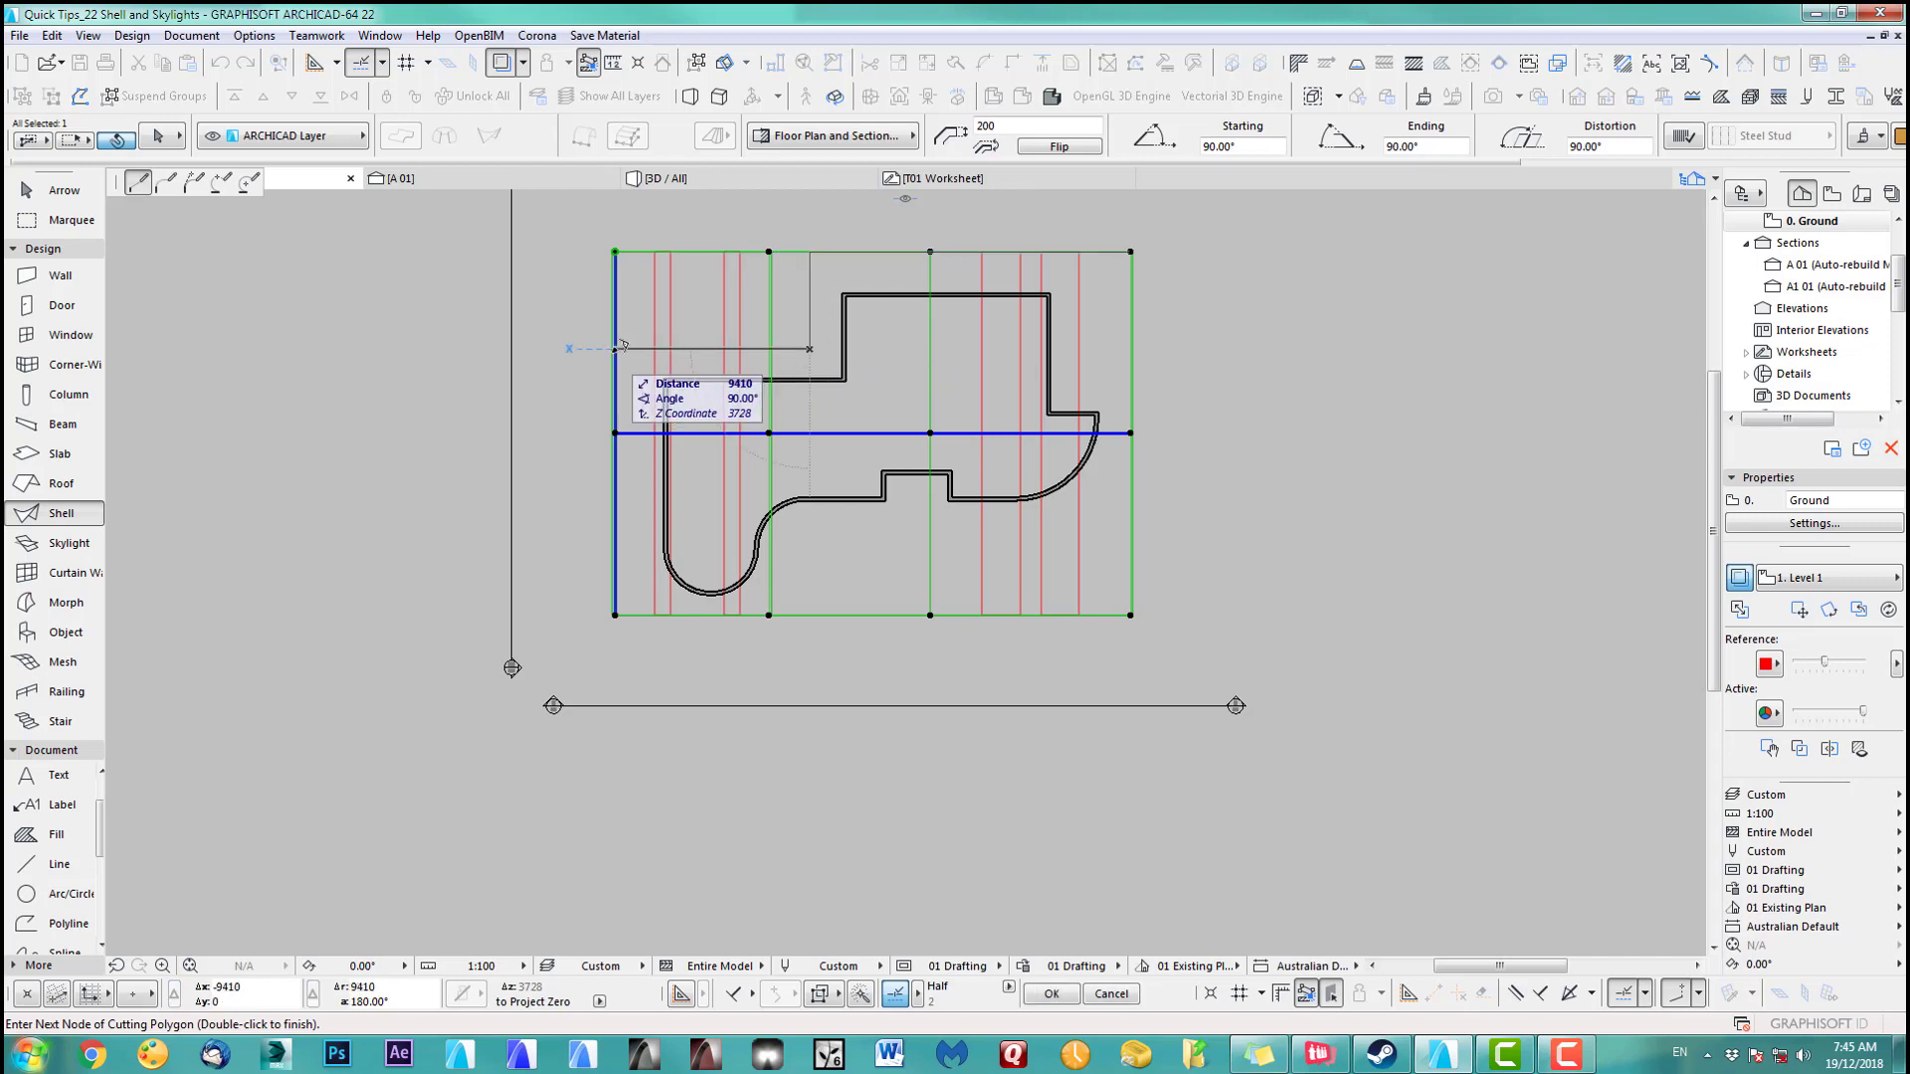
left_click(615, 246)
Finish the shell's cutting polygon along the lower-left edge, notching the lower-right corner about 15750 mm wide, and deselect the shell
left_click(615, 615)
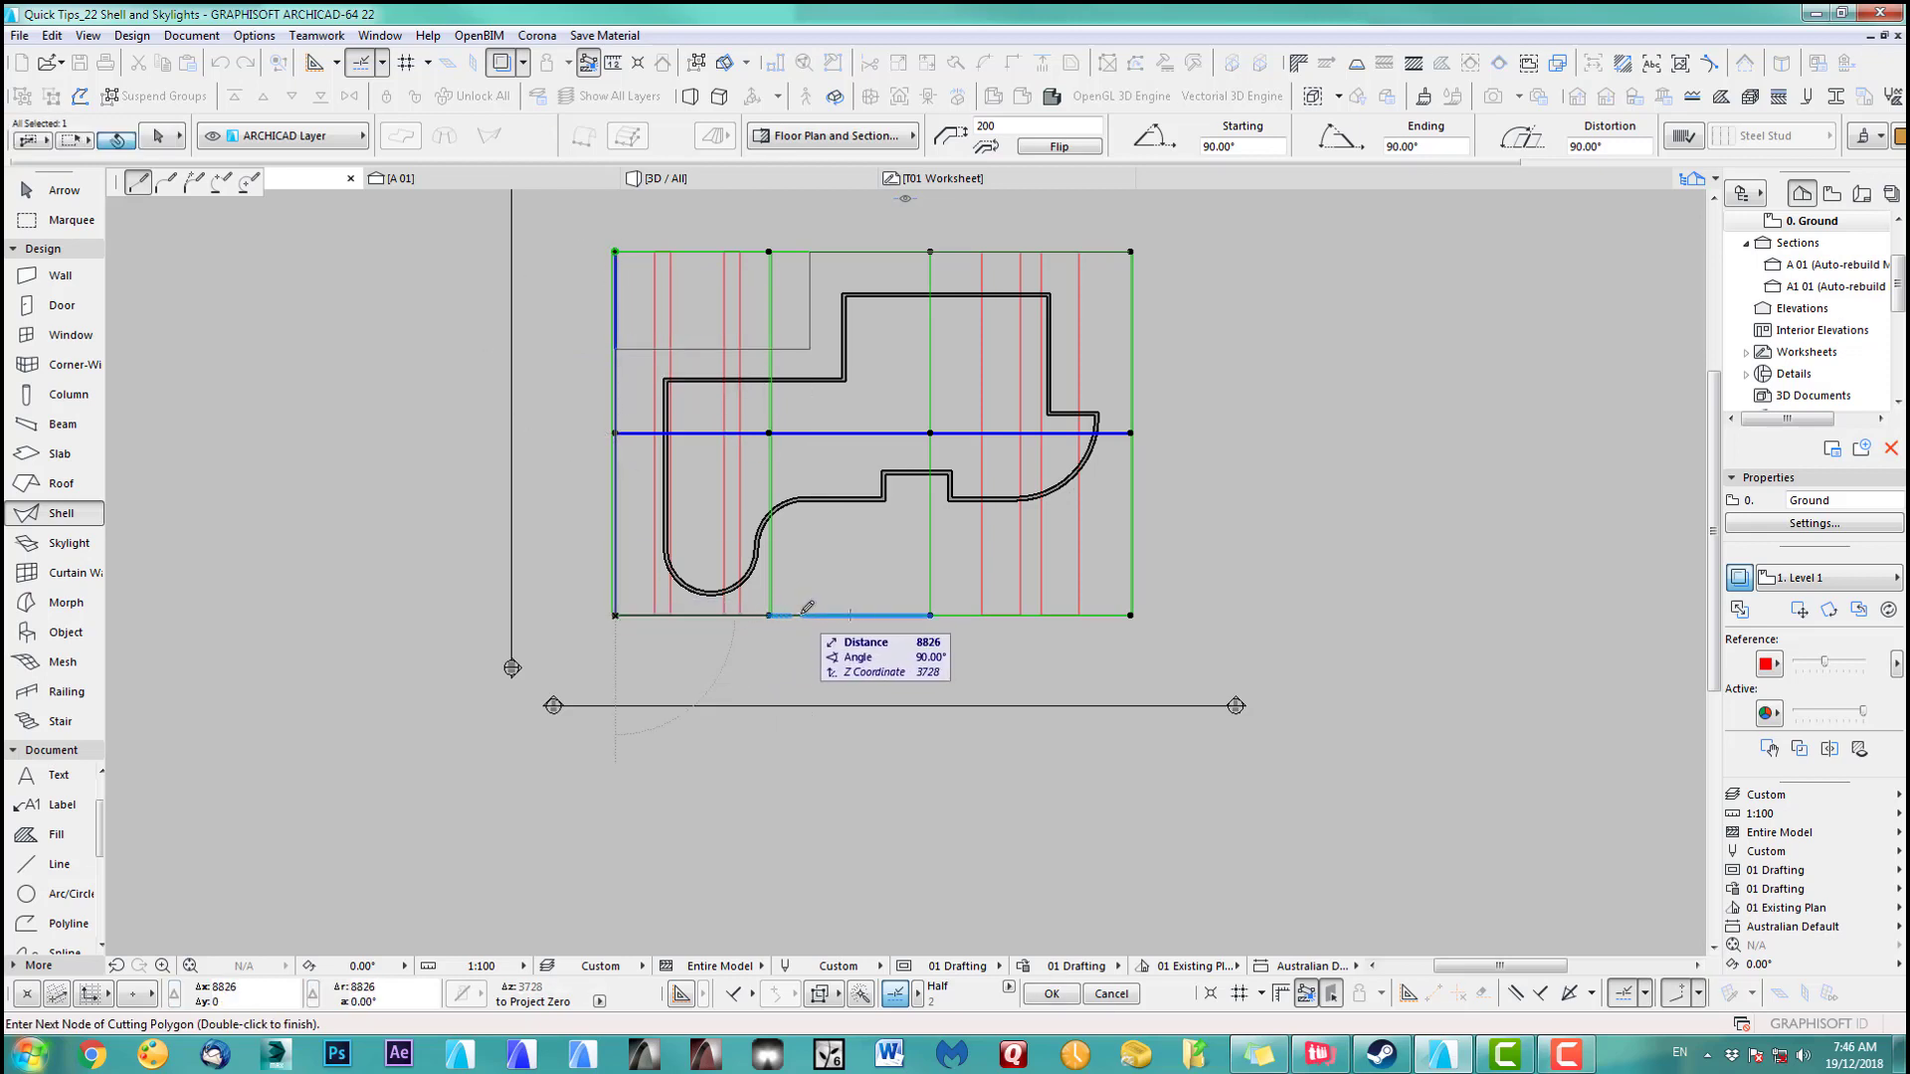
left_click(800, 615)
left_click(801, 529)
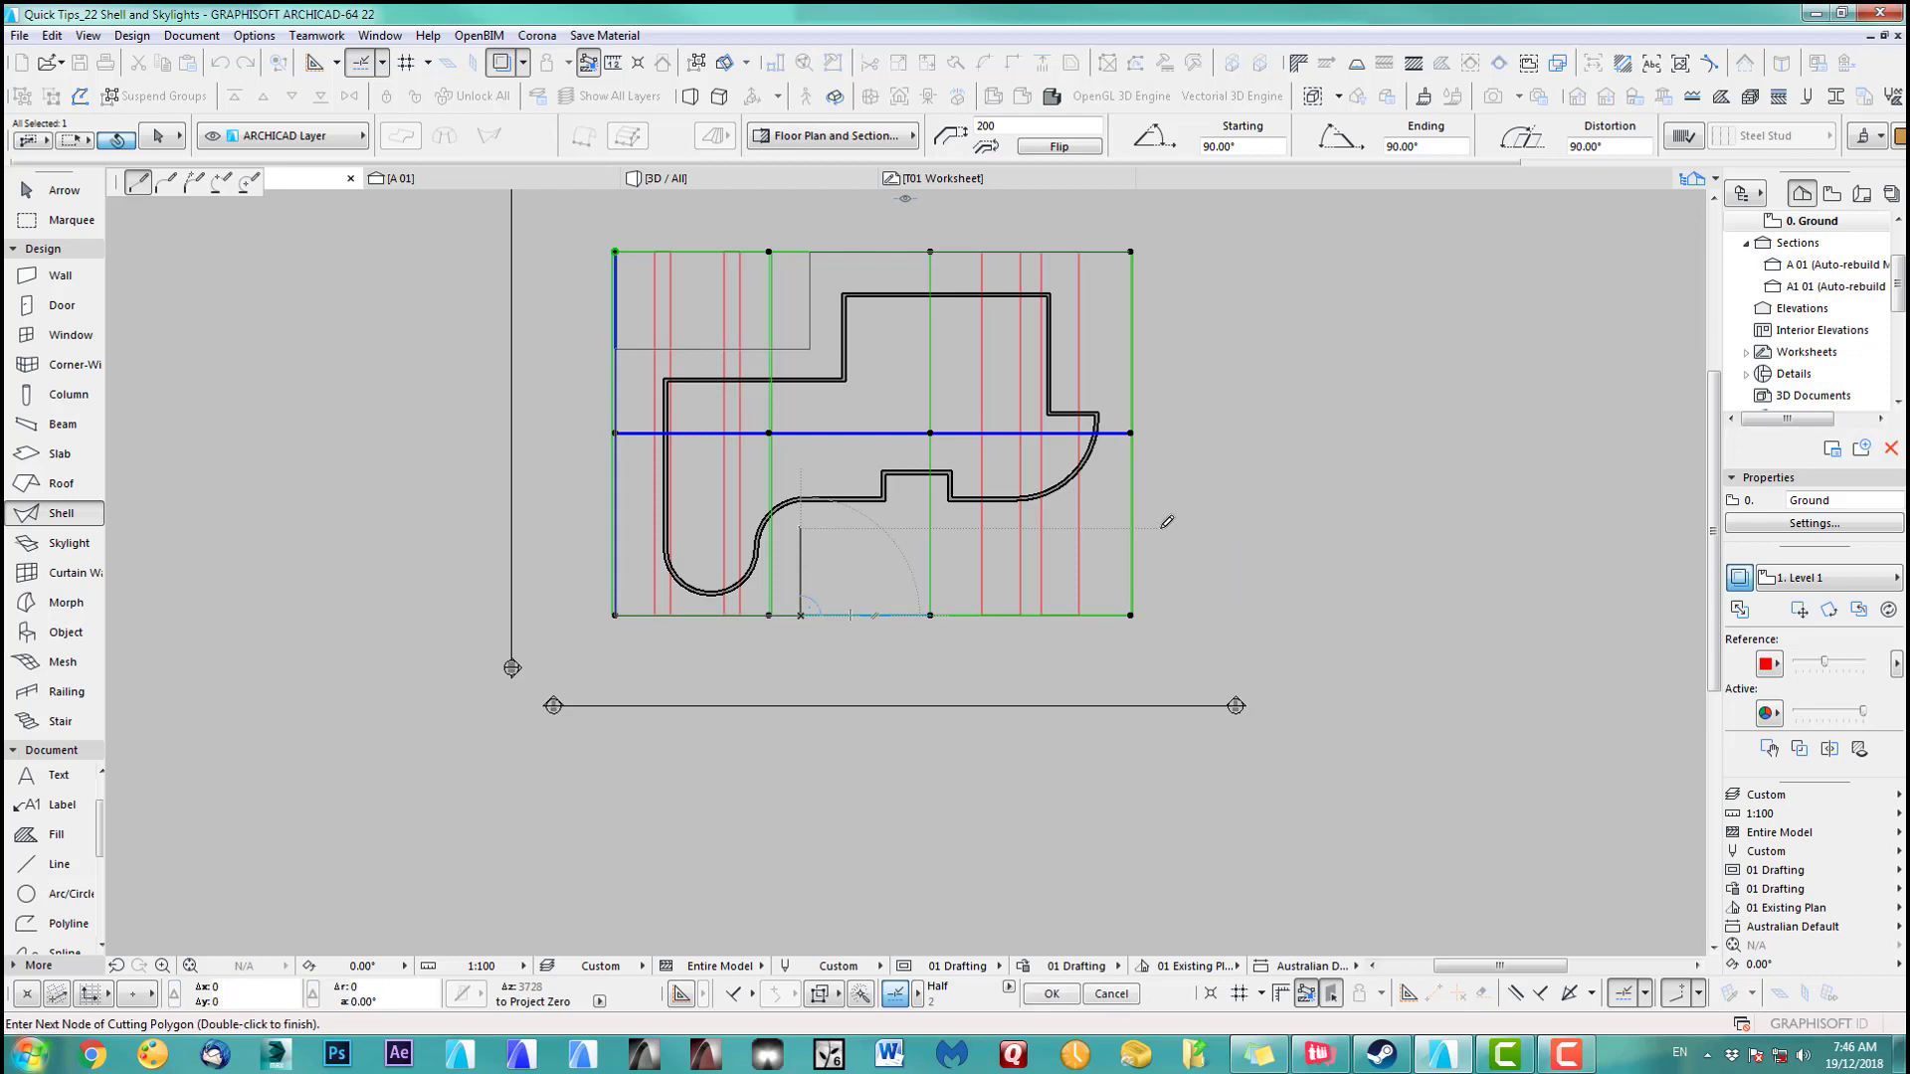
left_click(1130, 528)
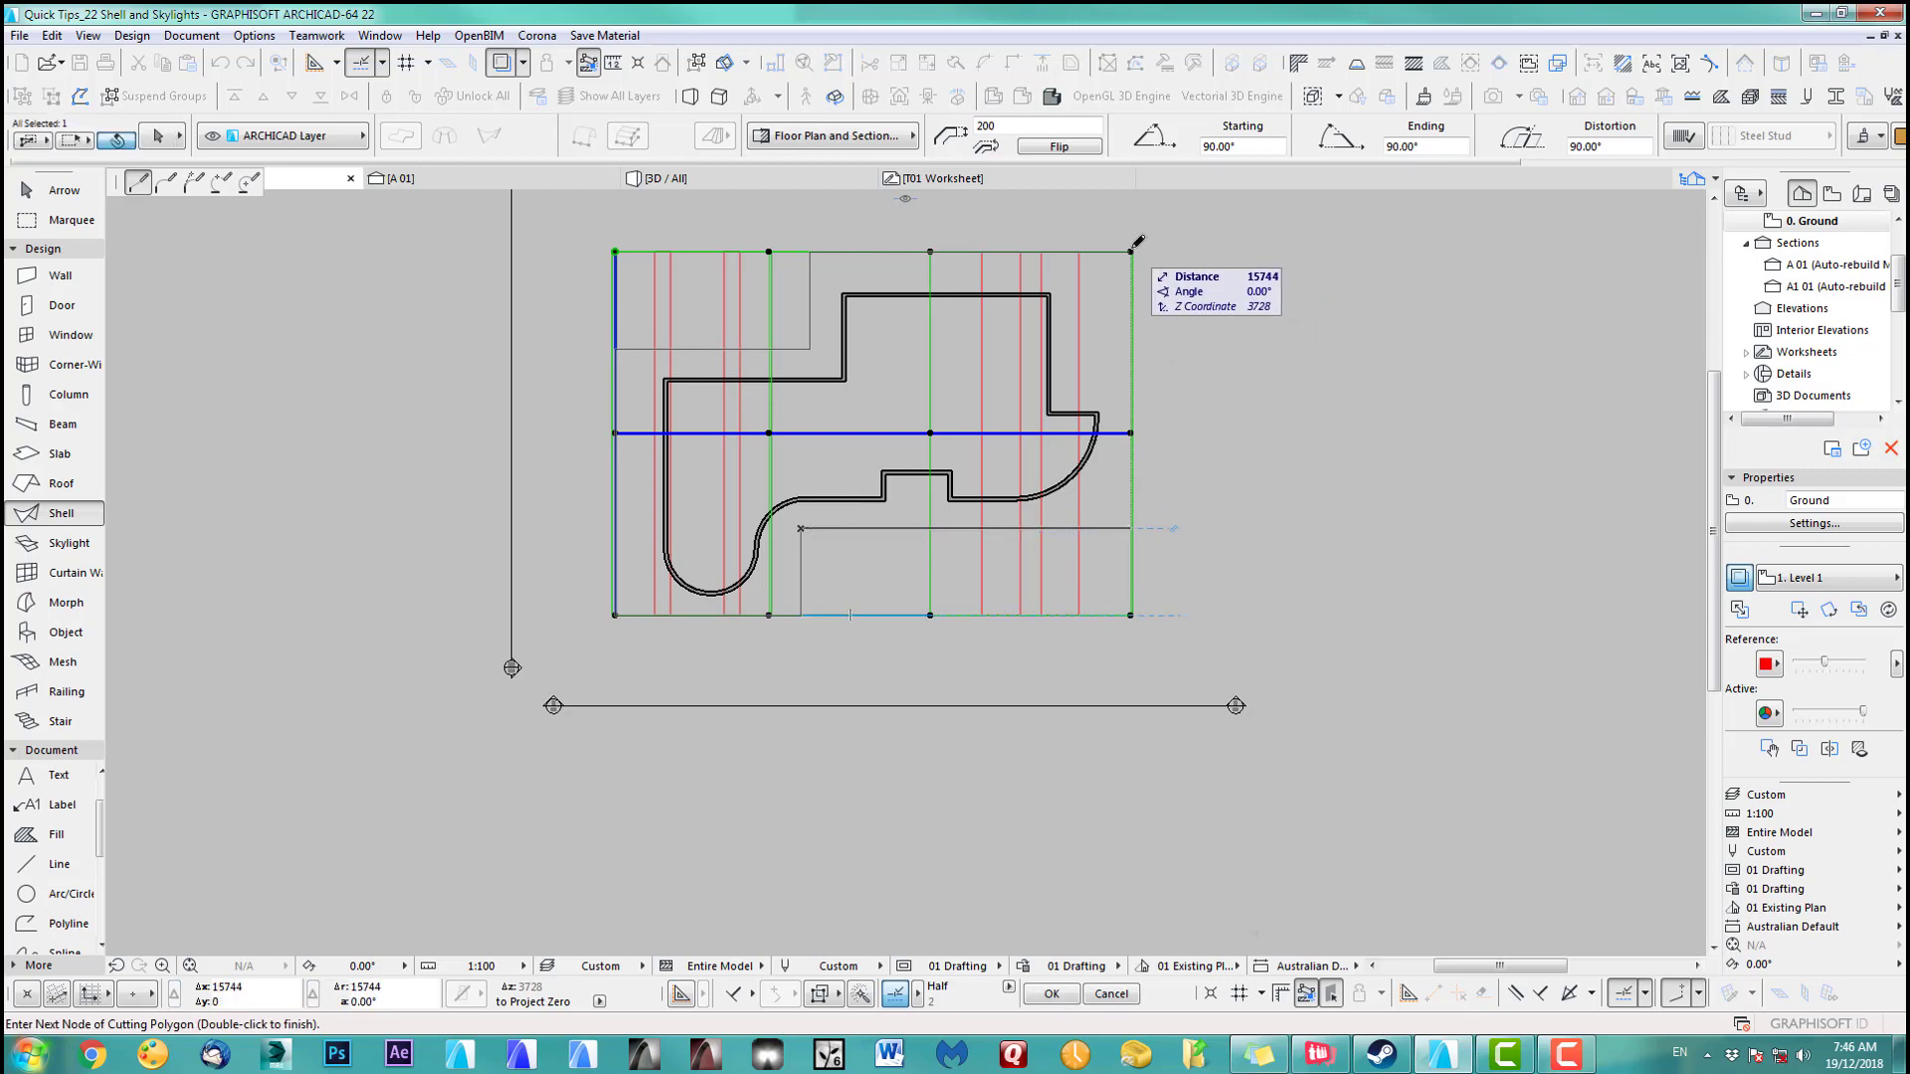
double_click(1132, 249)
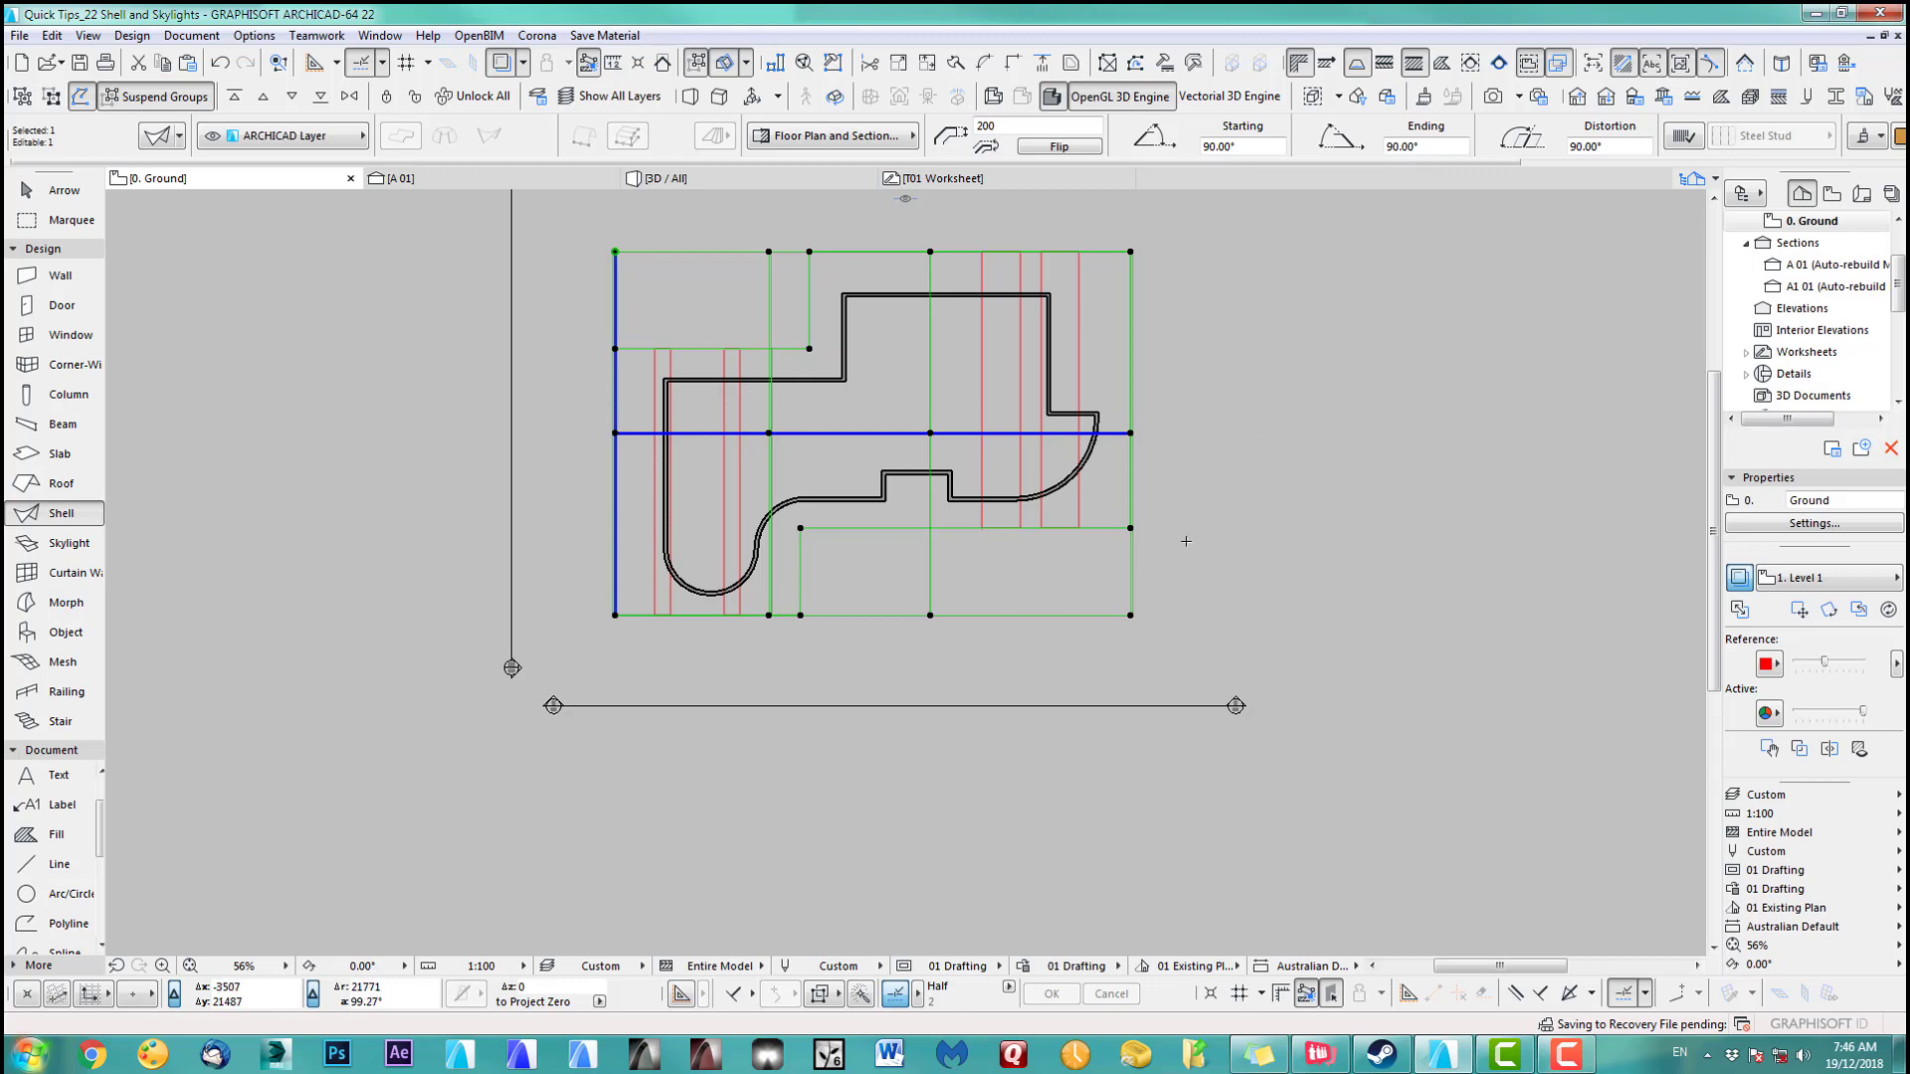
middle_click_drag(1254, 504, 1180, 545)
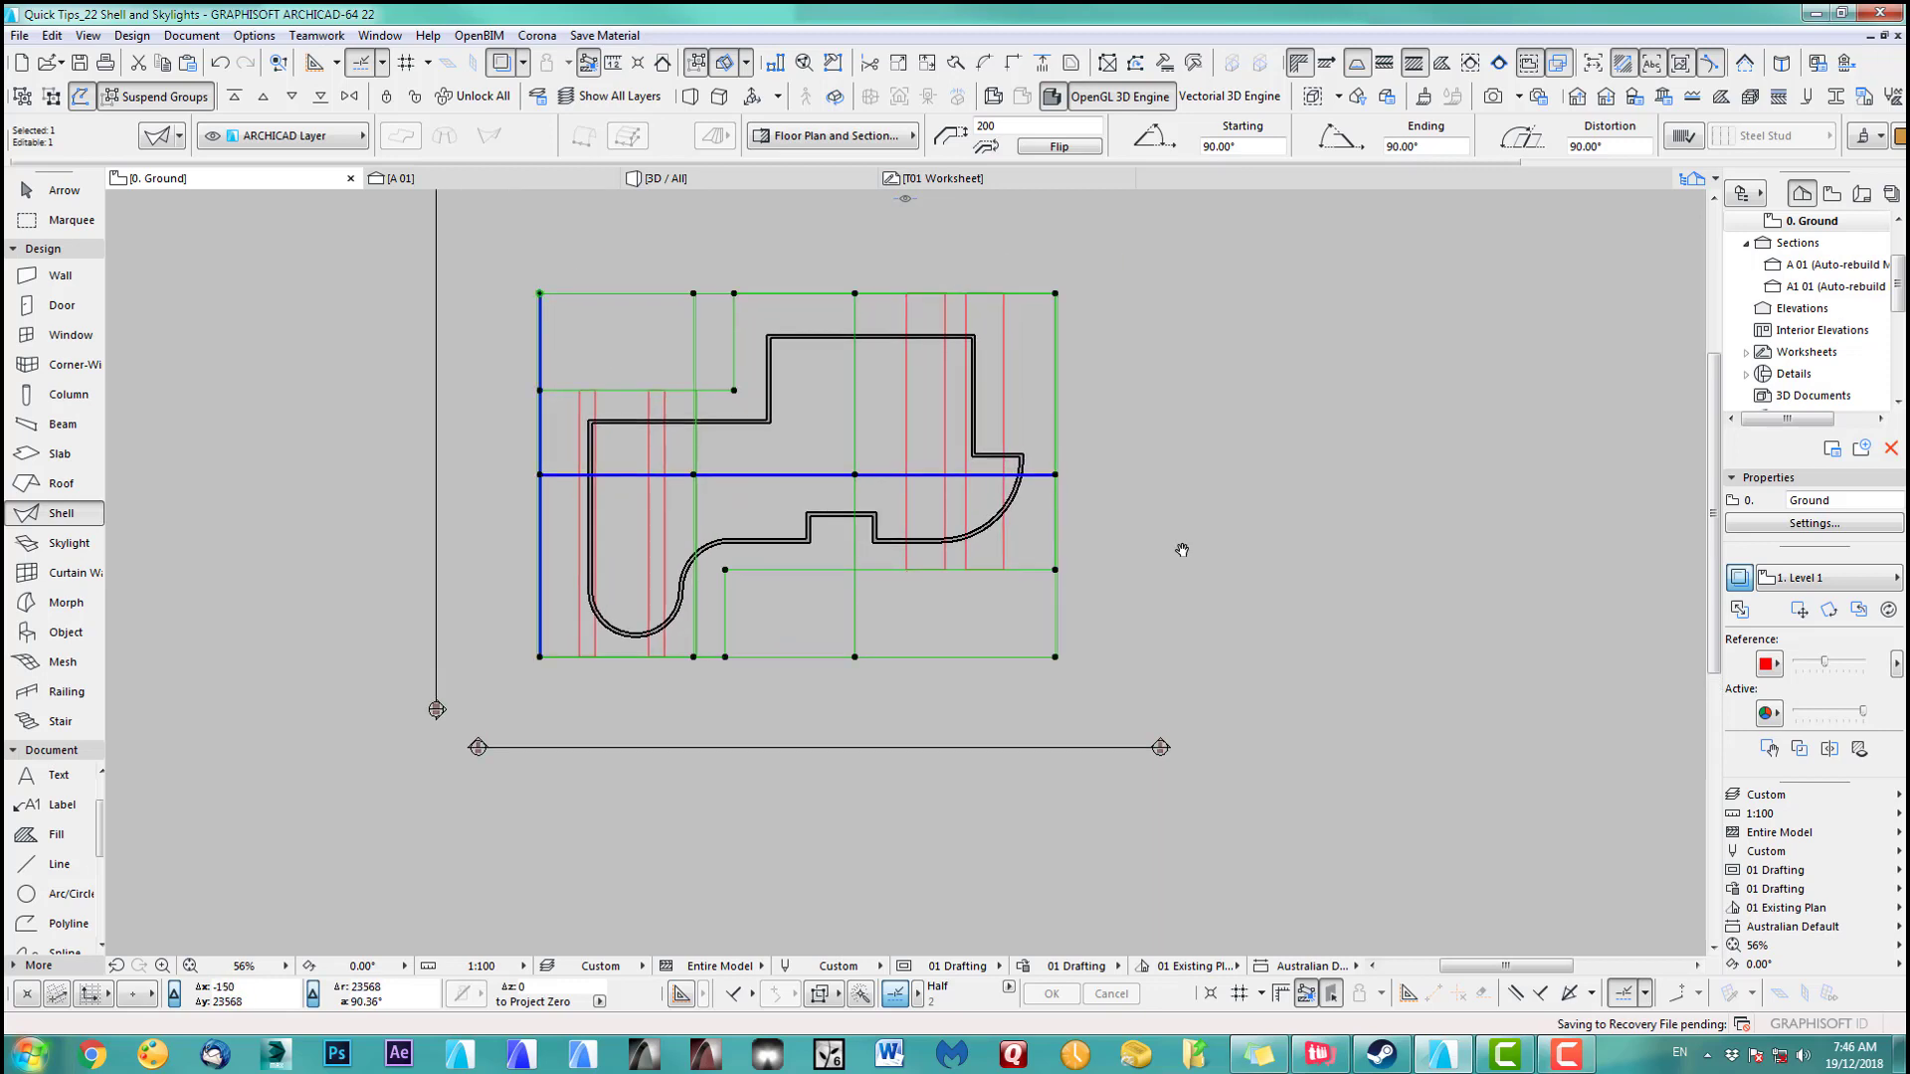
key("Escape")
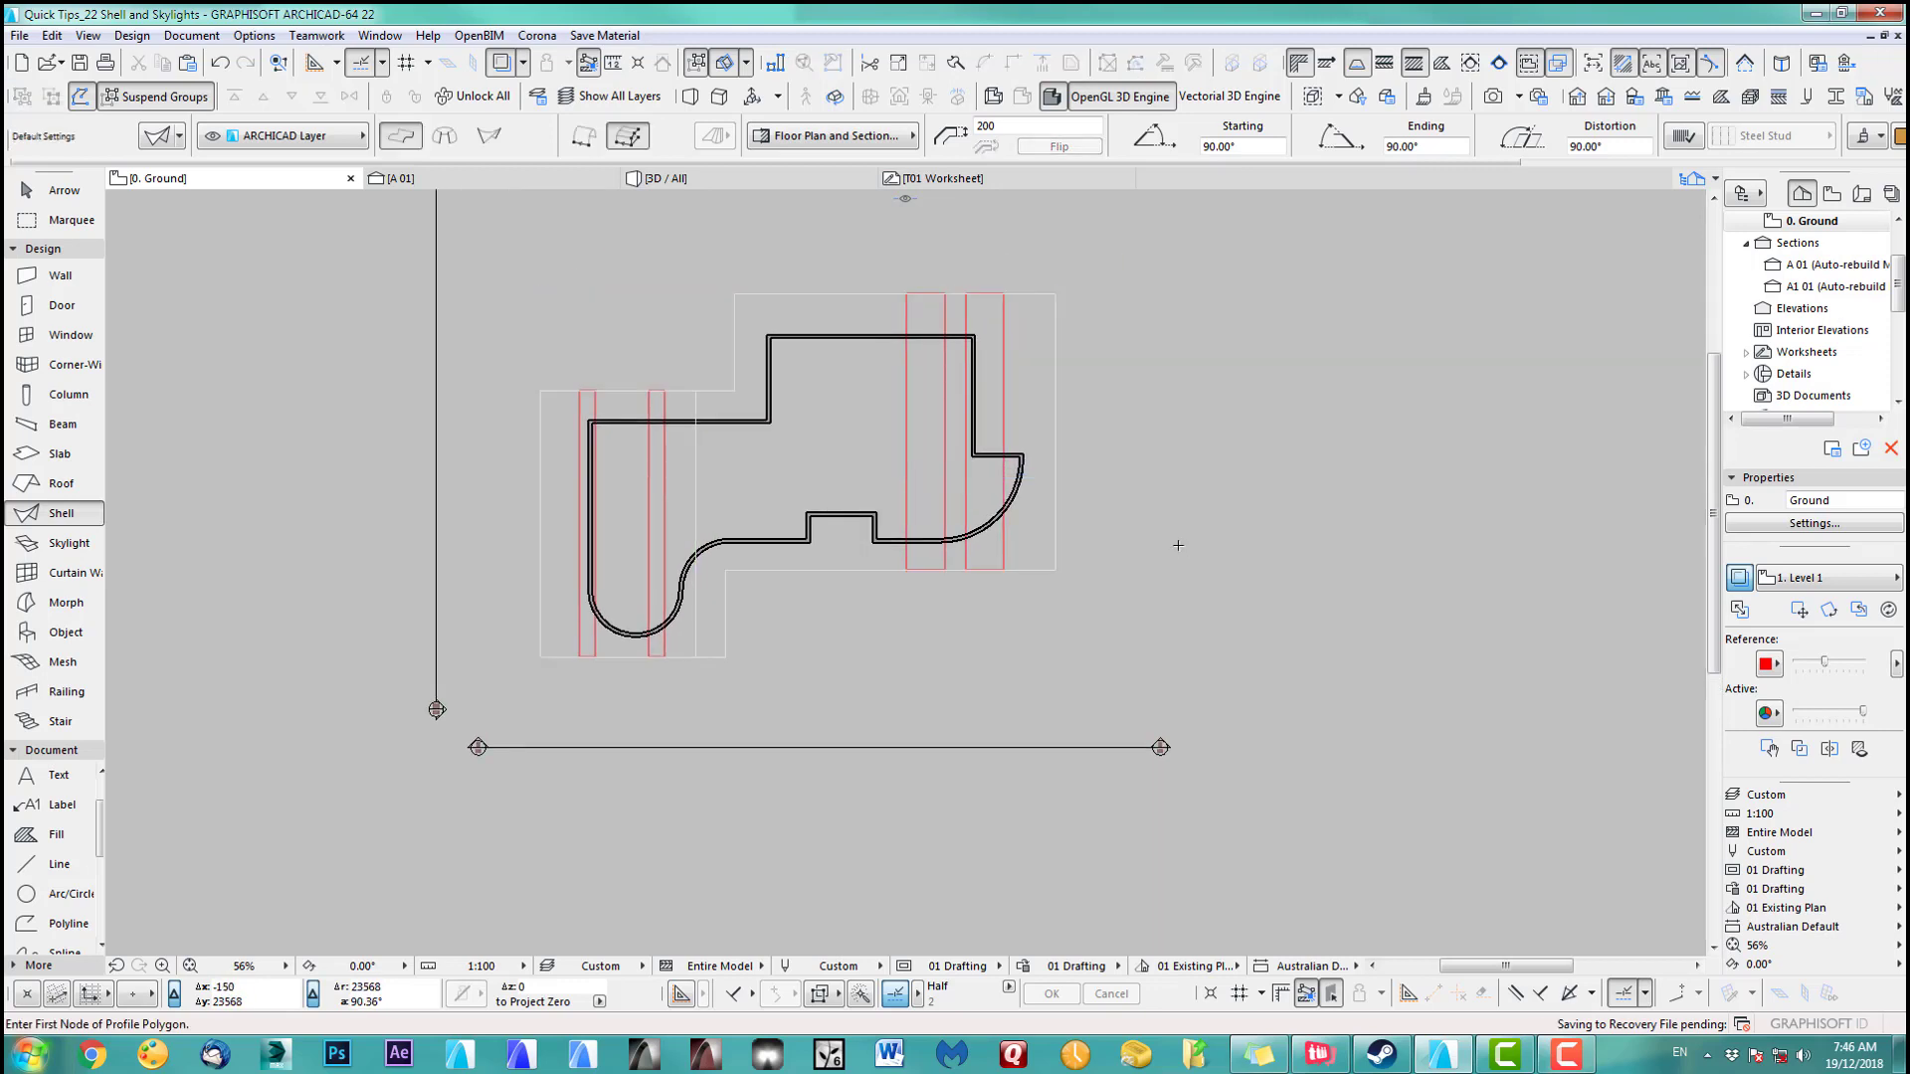
Select the walls and shell in 3D and trim the walls using the roofs/shells from the current selection
key("F3")
middle_click_drag(796, 384, 1187, 696, "shift")
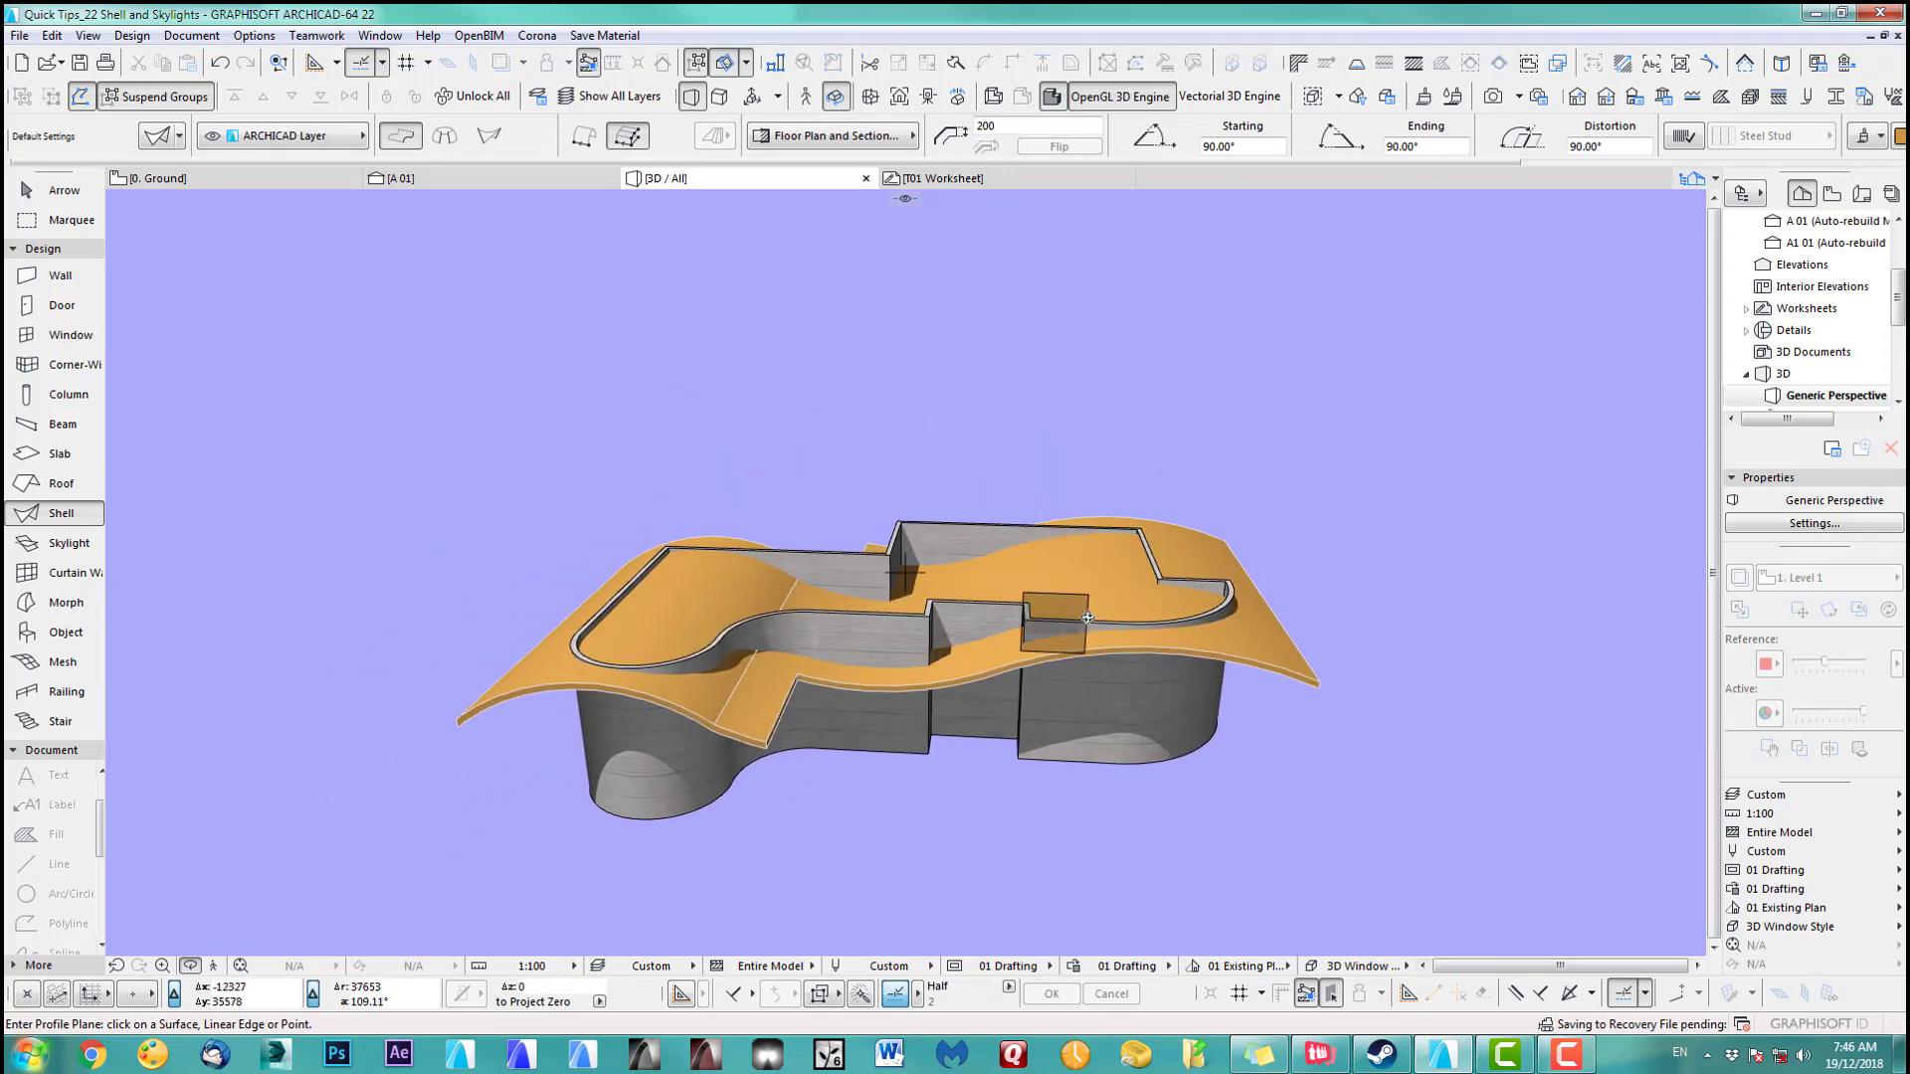
key("Escape")
middle_click_drag(913, 579, 530, 344, "shift")
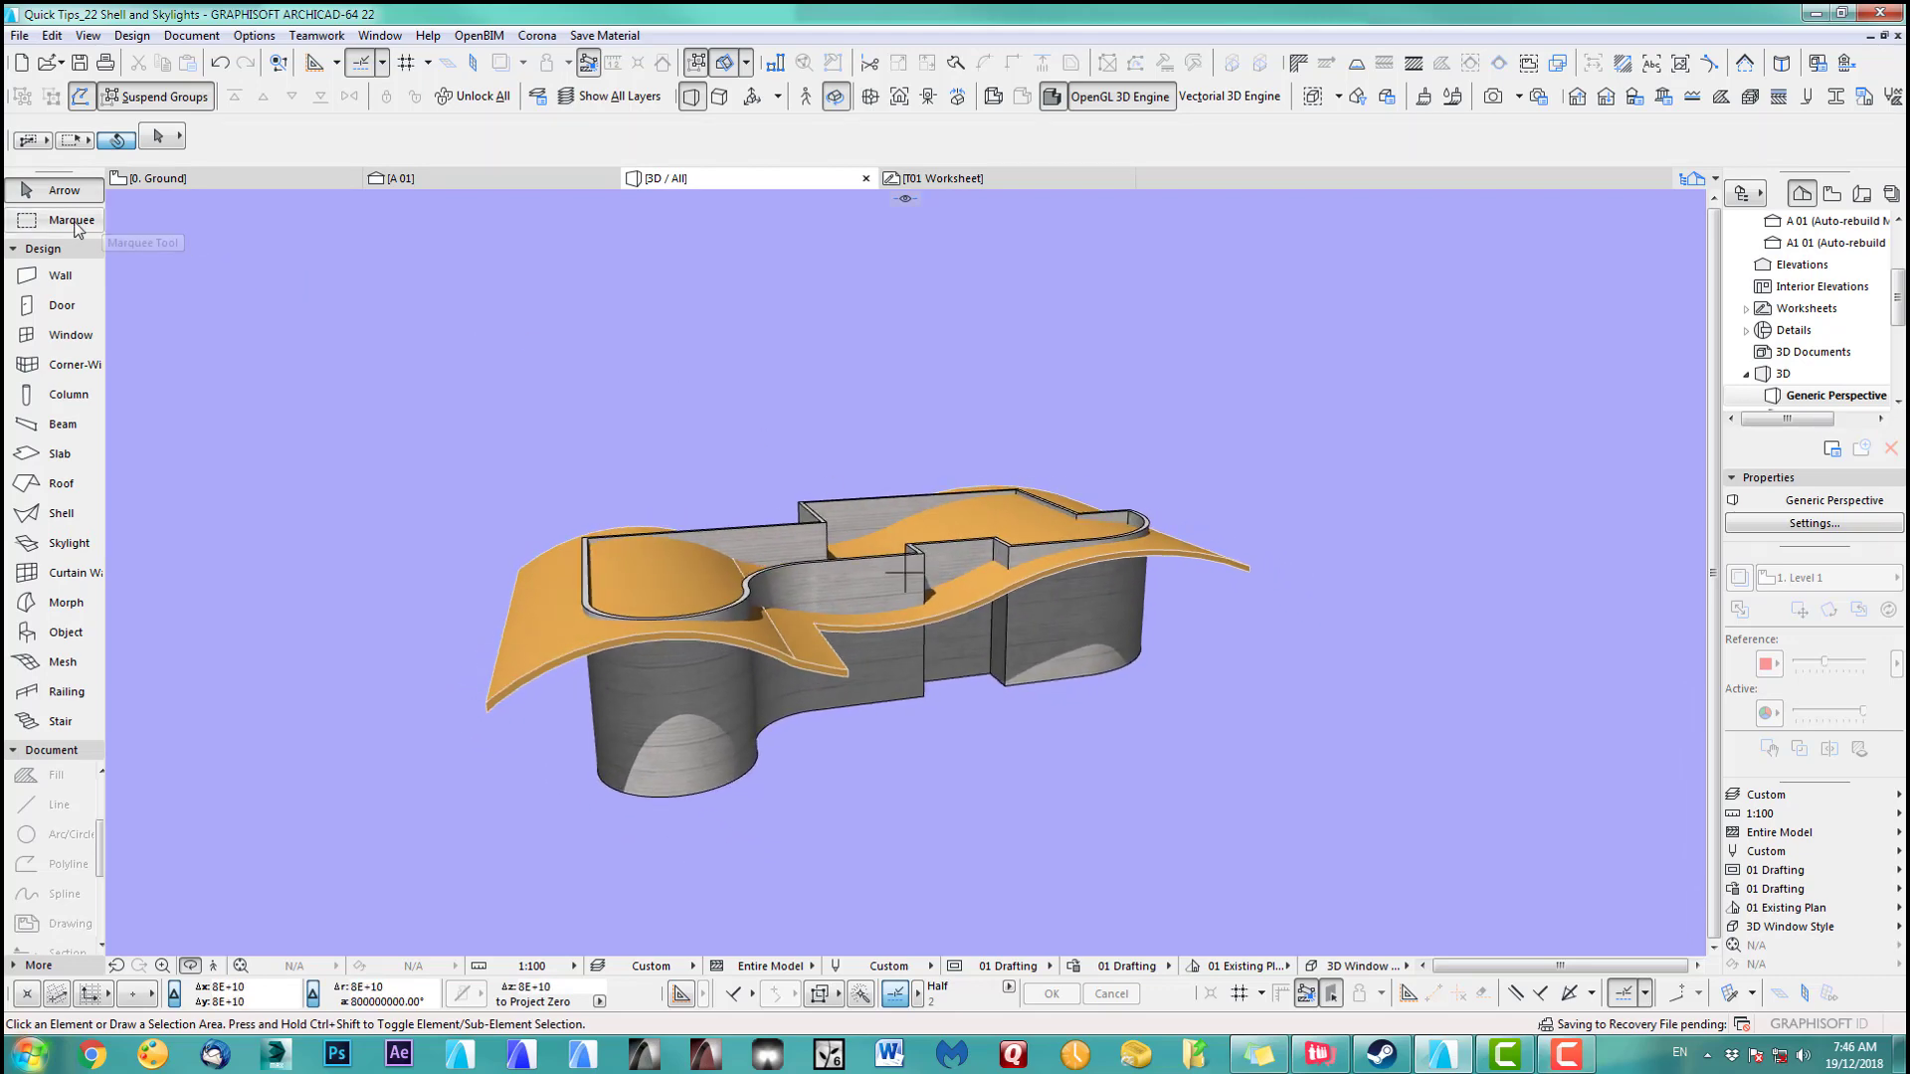
left_click(308, 307)
left_click(1296, 851)
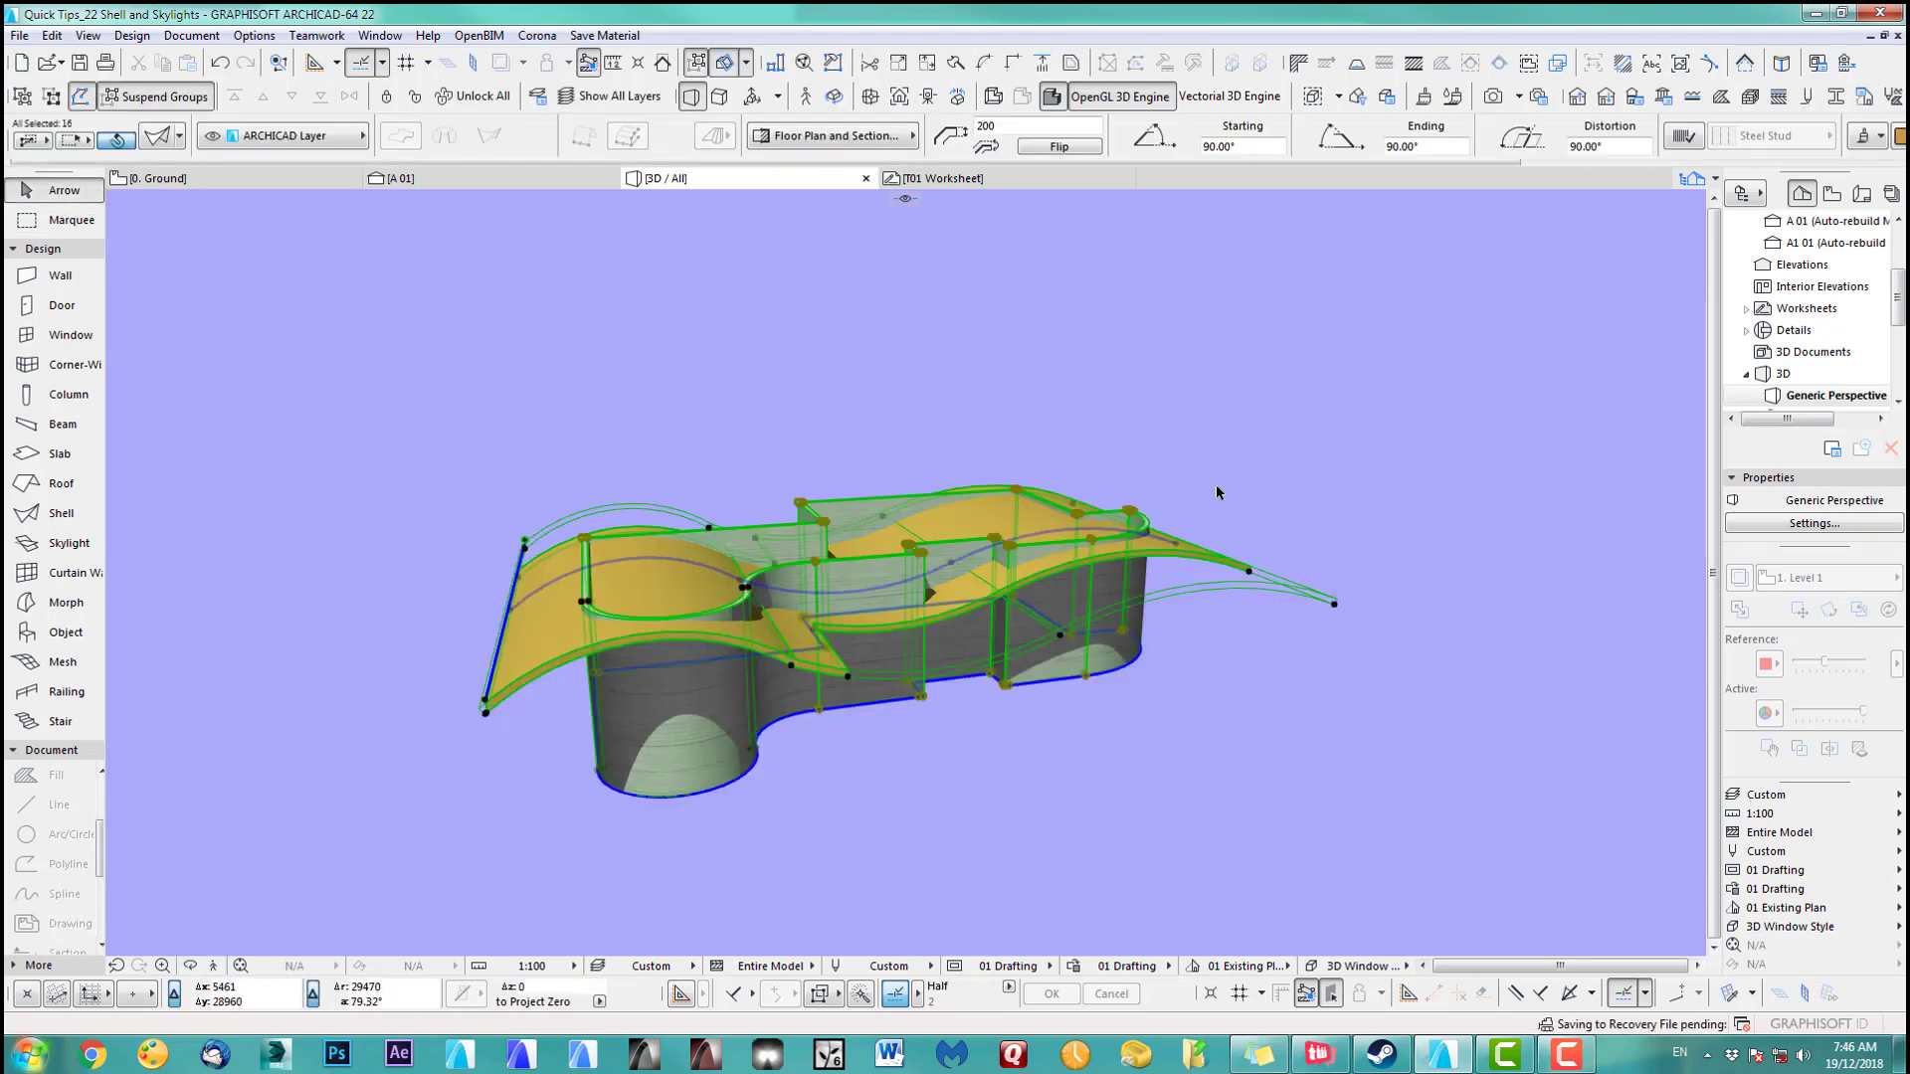
left_click(662, 63)
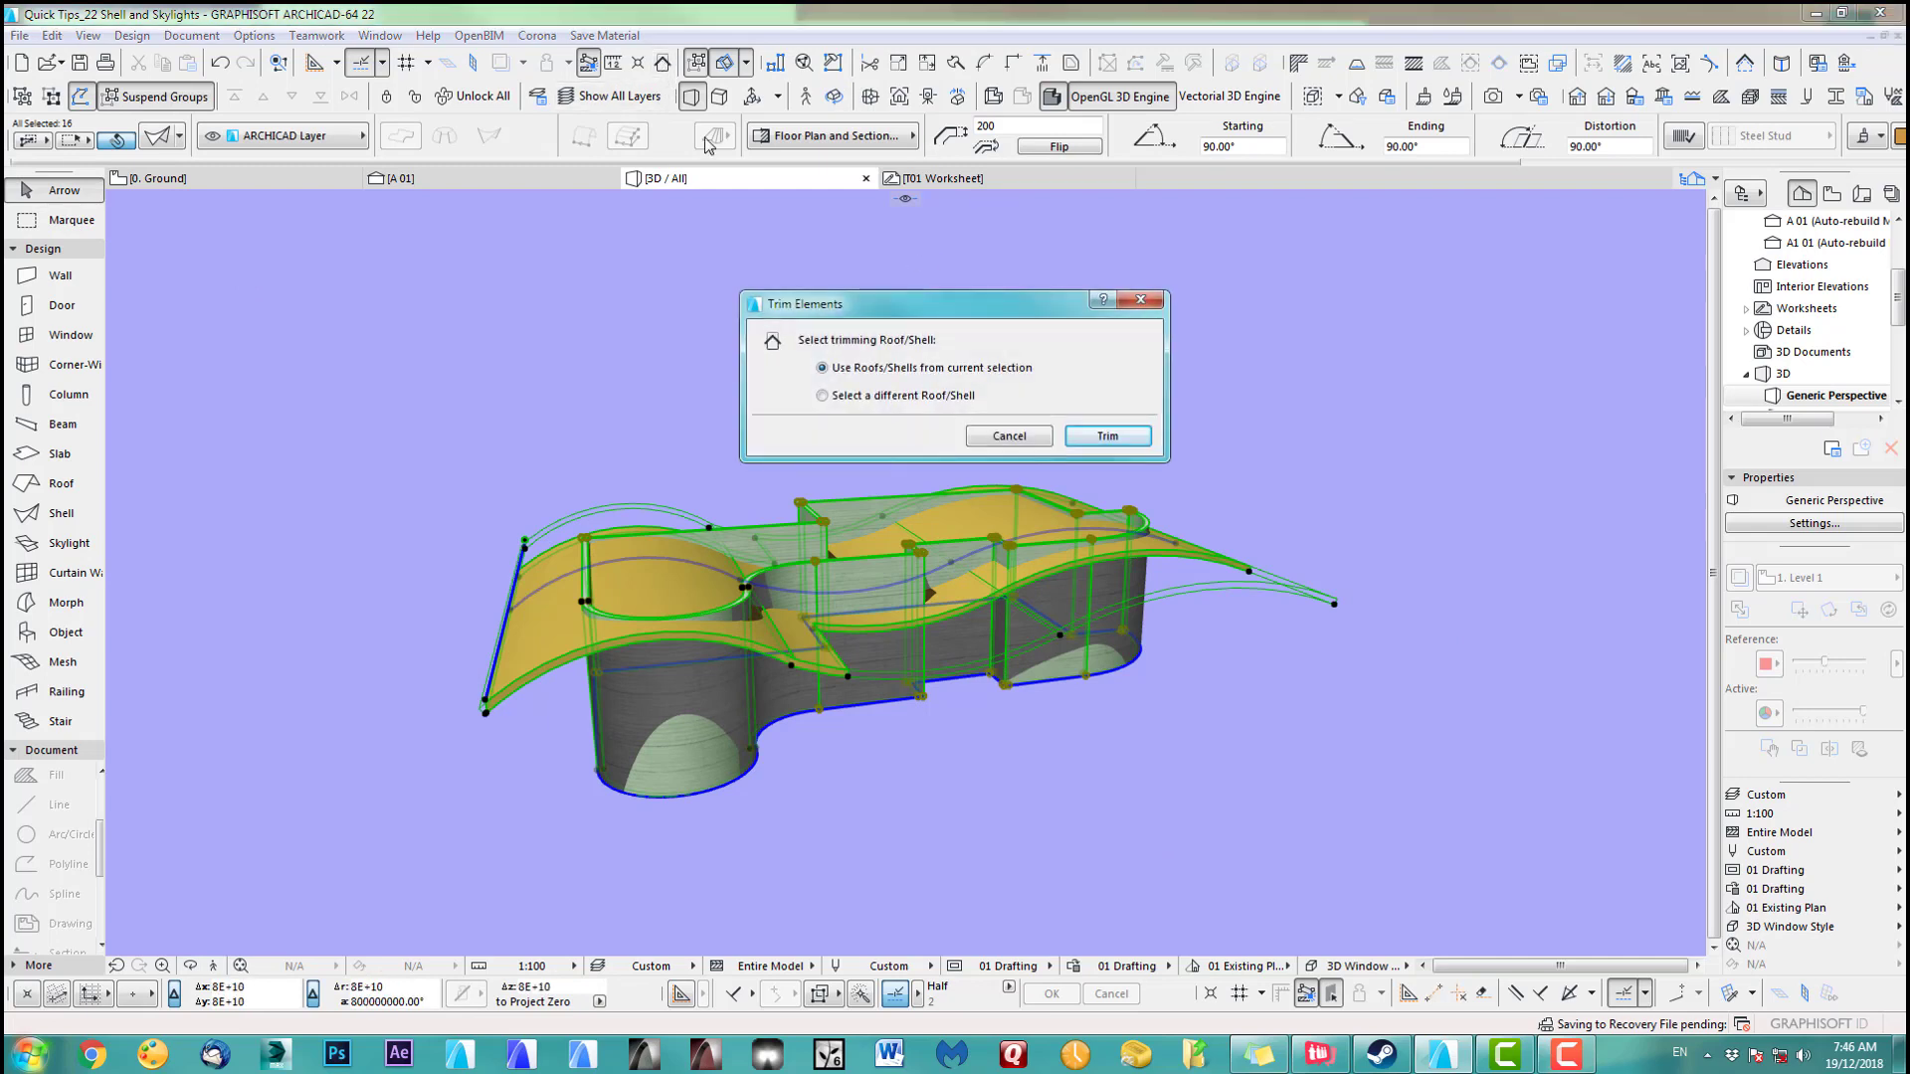
left_click(1109, 440)
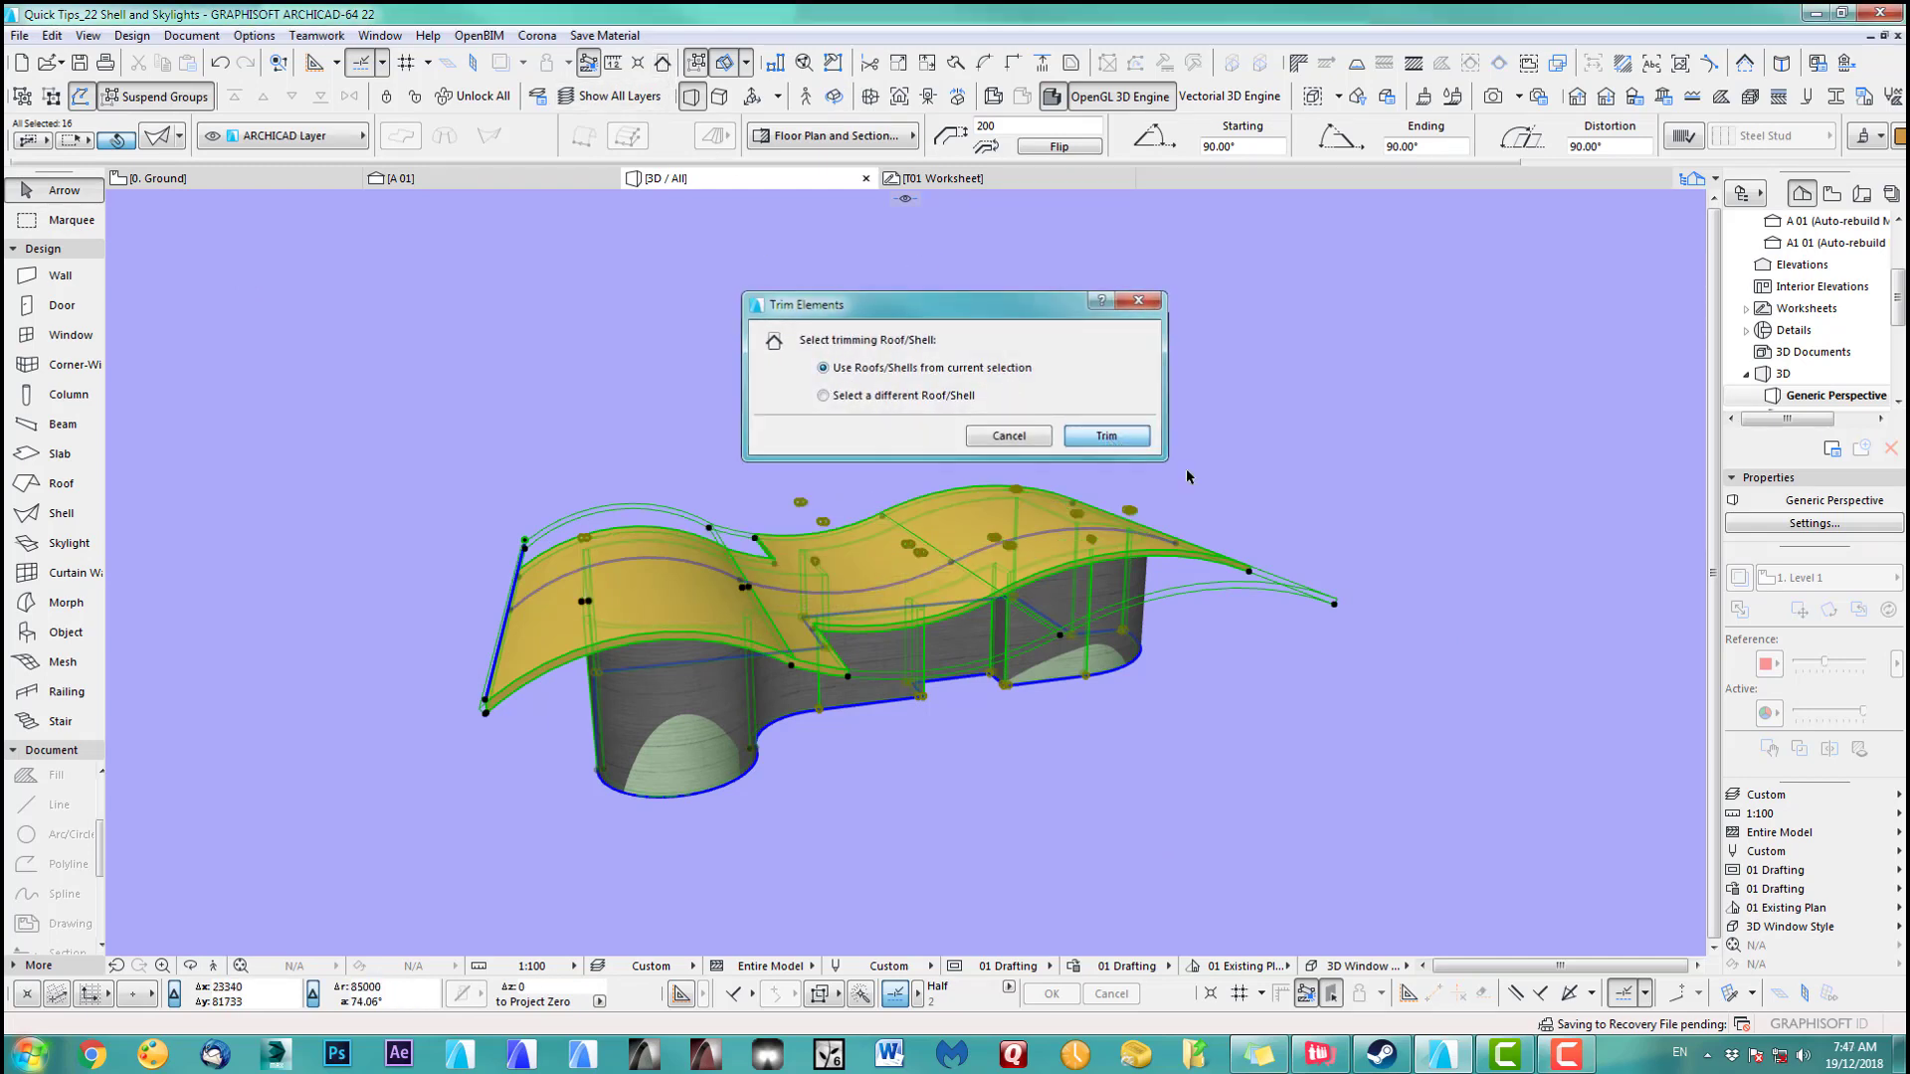
left_click(1264, 510)
Select the shell roof in 3D and lower it vertically by about 821 mm from its corner
middle_click_drag(972, 791, 928, 722)
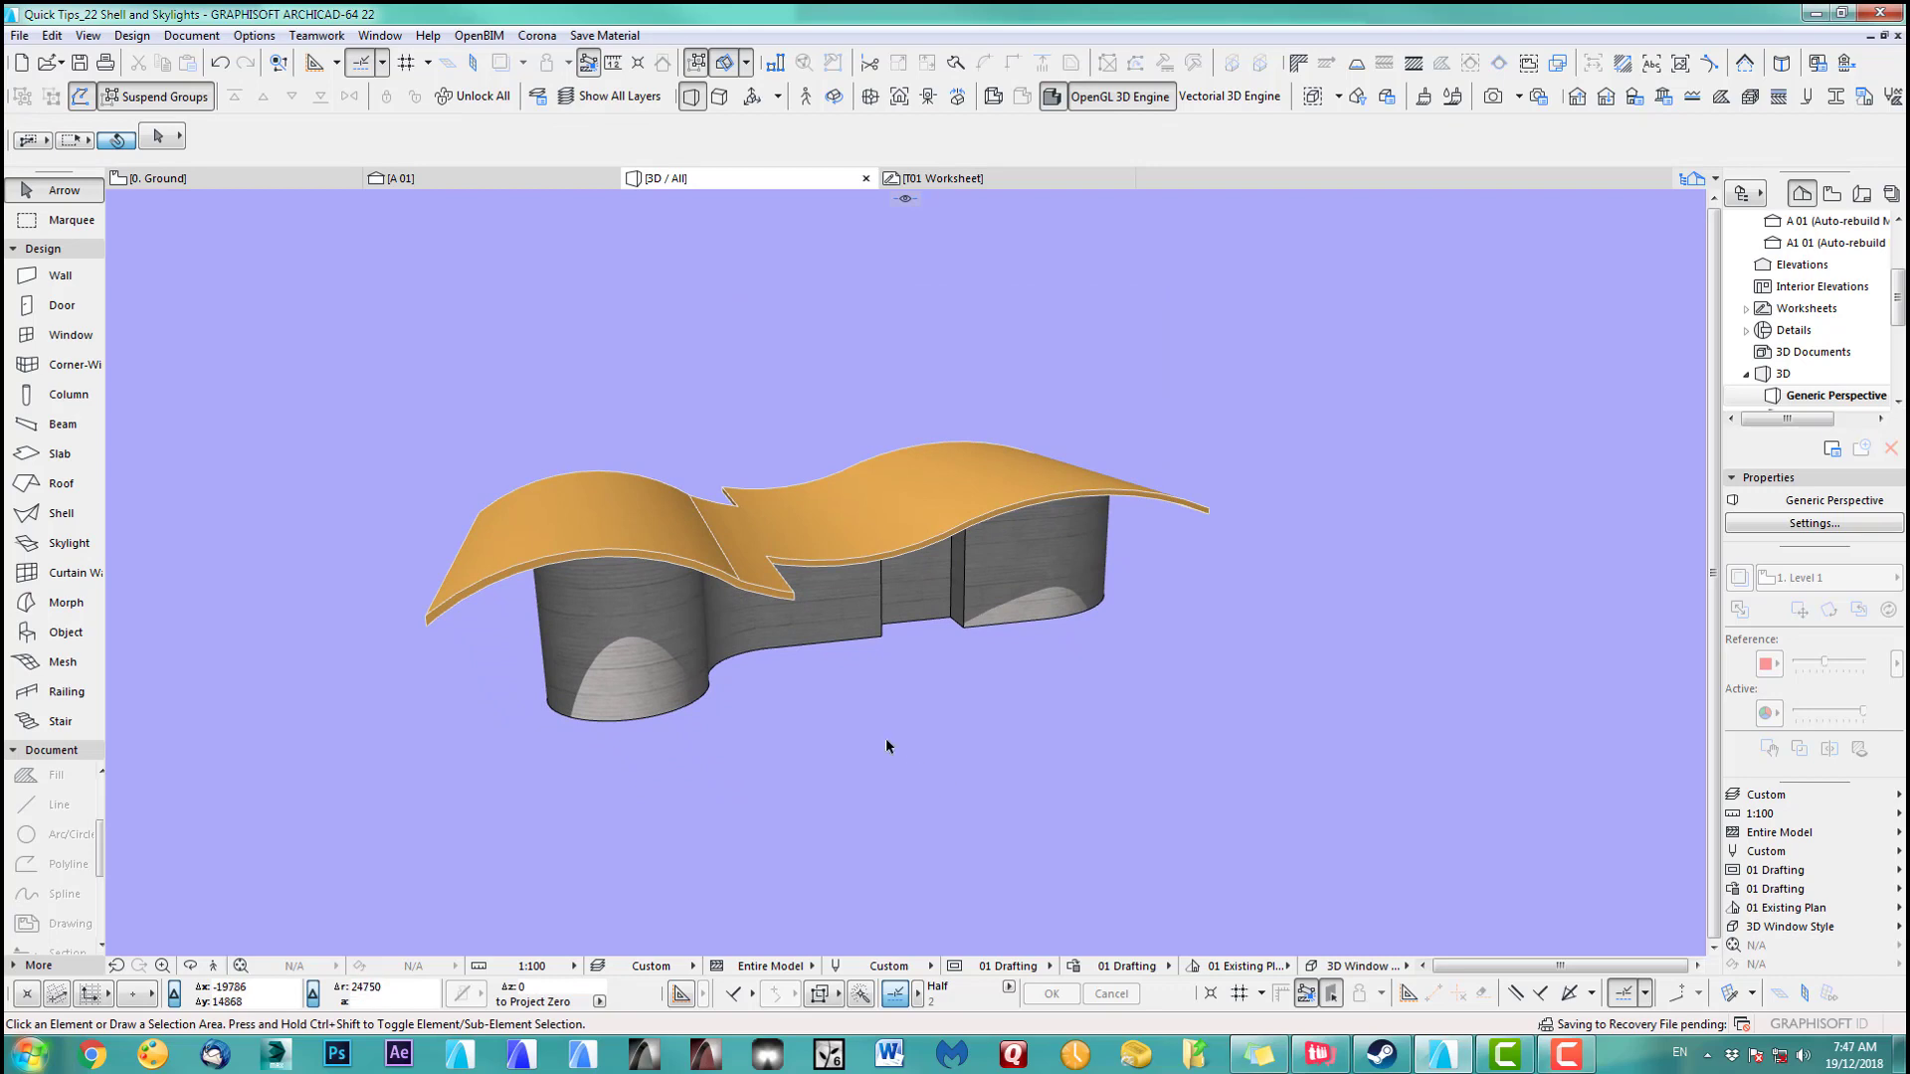
middle_click_drag(943, 614, 921, 563)
middle_click_drag(898, 692, 857, 681, "shift")
left_click(72, 217)
left_click(32, 190)
left_click(688, 530)
left_click(692, 535)
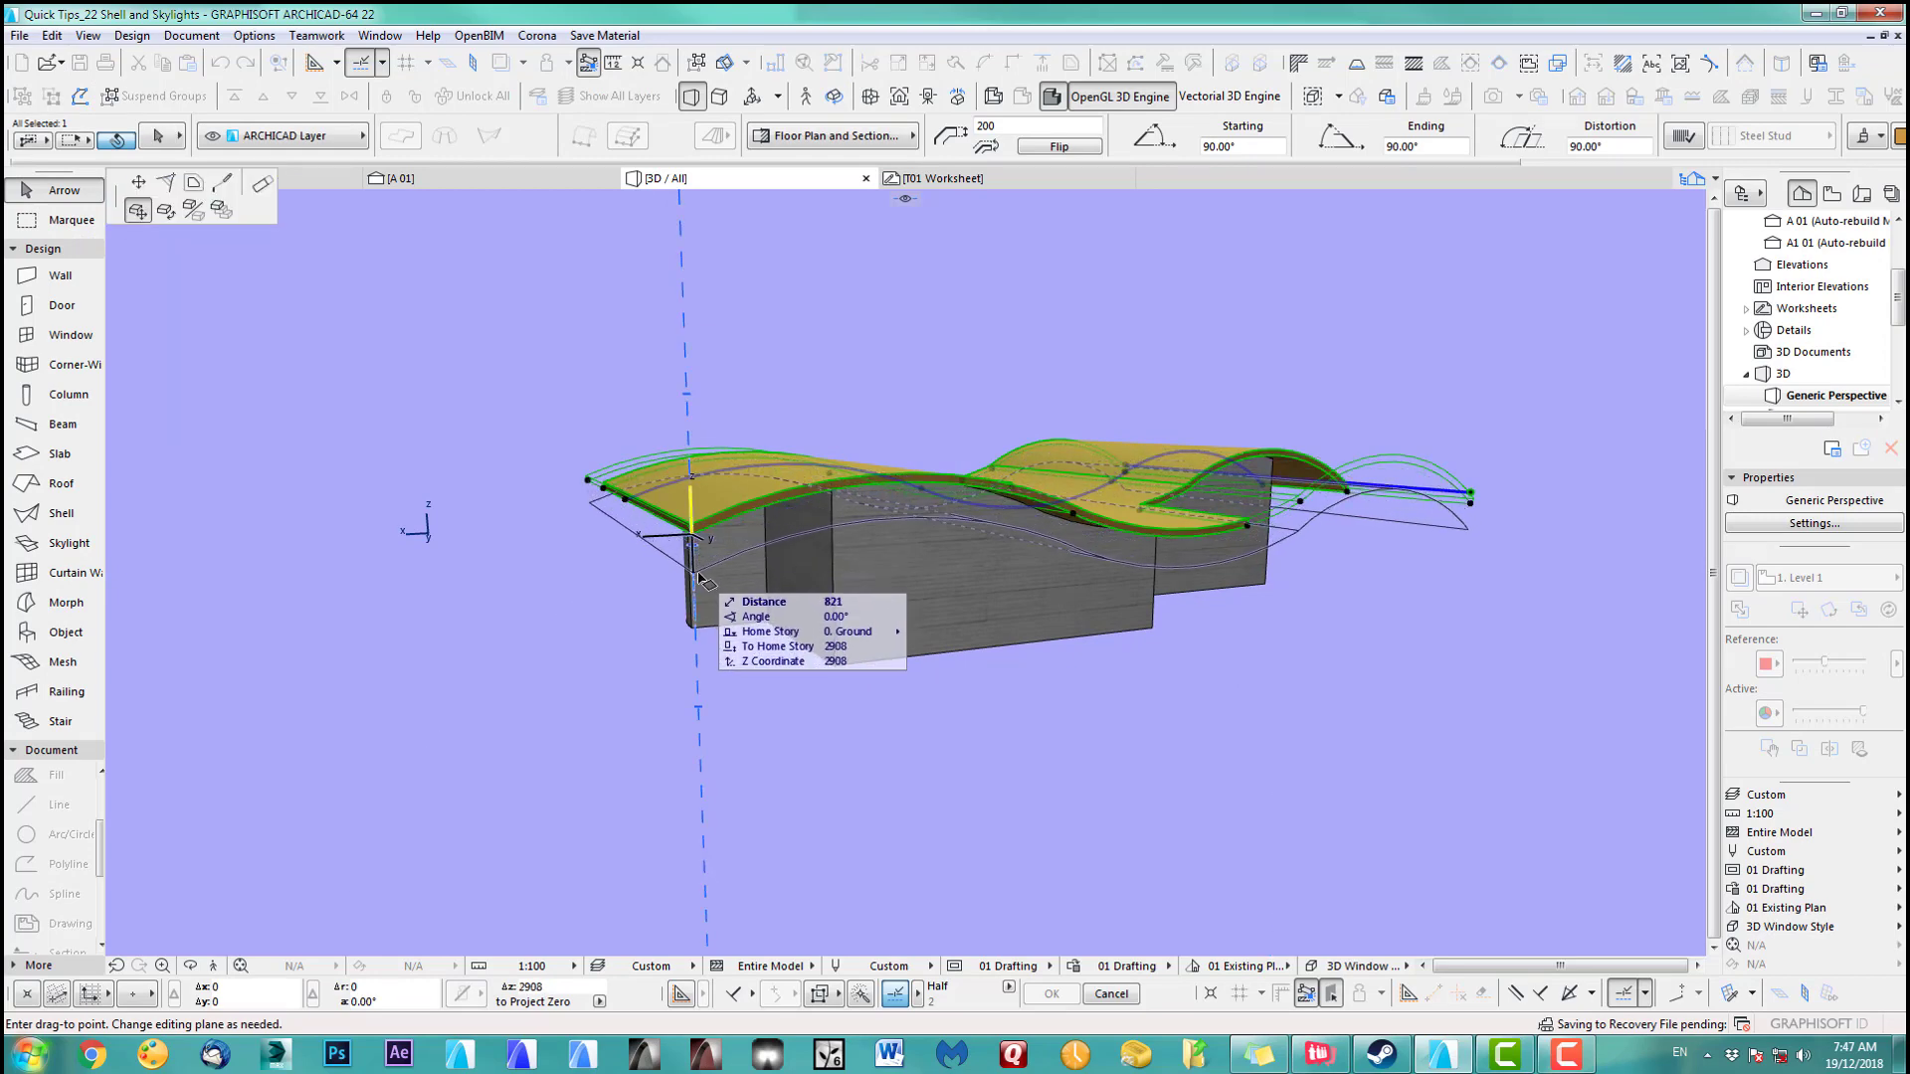
left_click(1000, 582)
Raise the shell roof vertically by about 2099 mm and inspect the wall tops beneath it
middle_click_drag(999, 582, 945, 481, "shift")
left_click(911, 469)
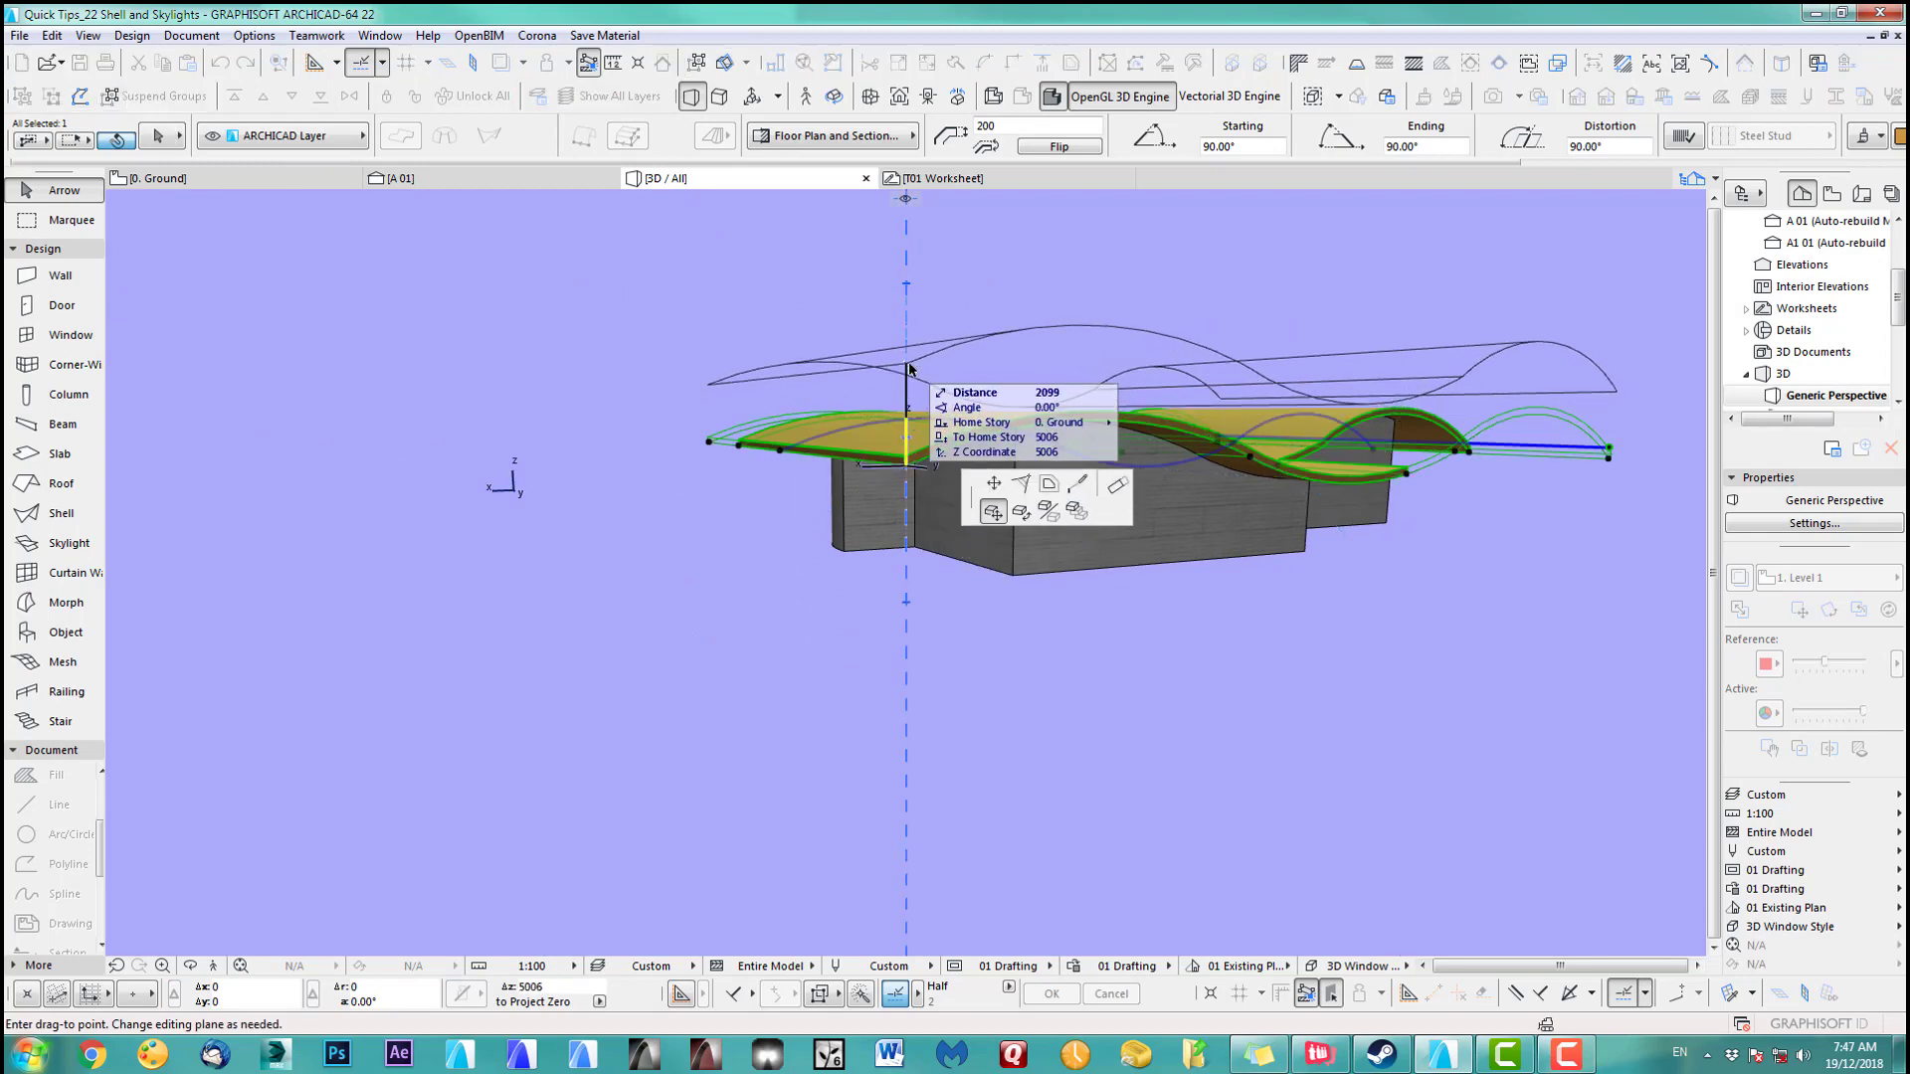
left_click(952, 388)
middle_click_drag(1046, 408, 957, 666, "shift")
left_click(933, 684)
Select all the building's walls without the shell and set their height to 10000 mm
left_click_drag(418, 748, 1157, 331)
left_click(613, 346)
left_click_drag(307, 358, 1266, 721)
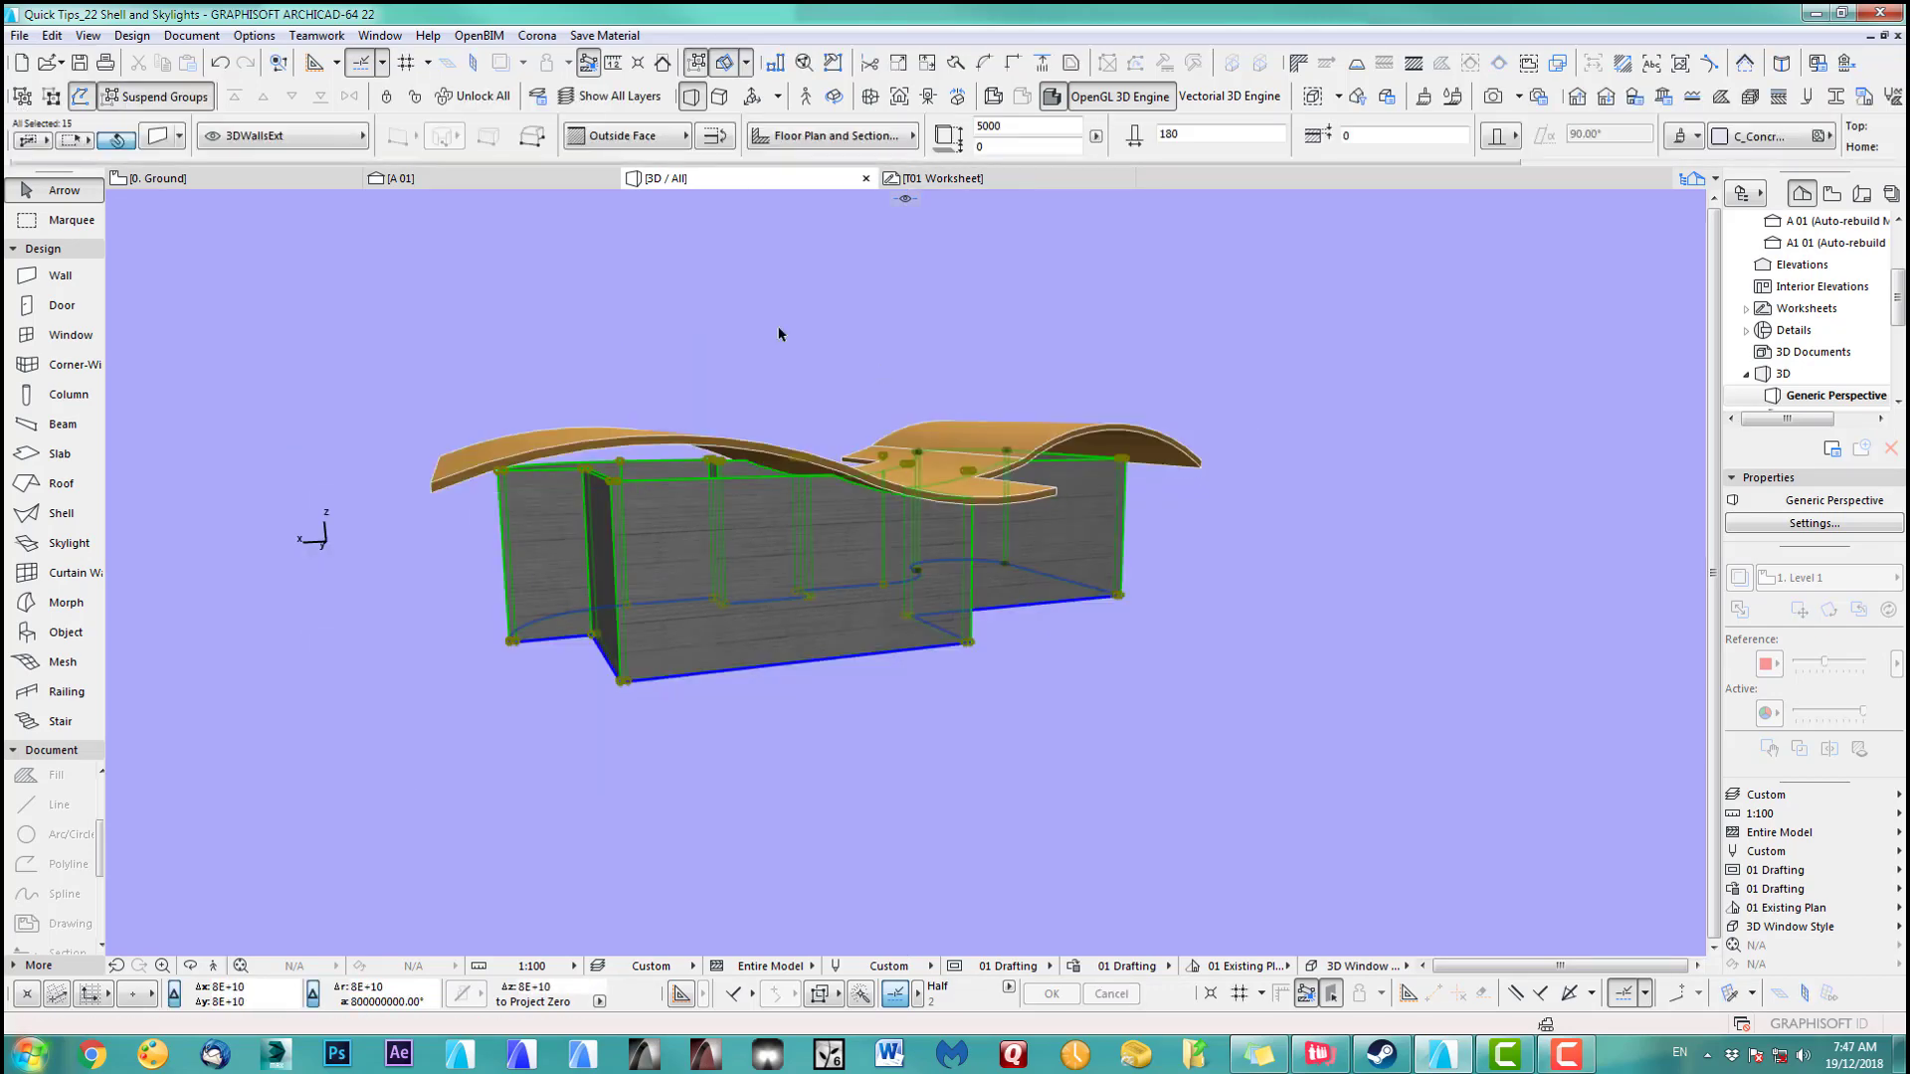
left_click(175, 137)
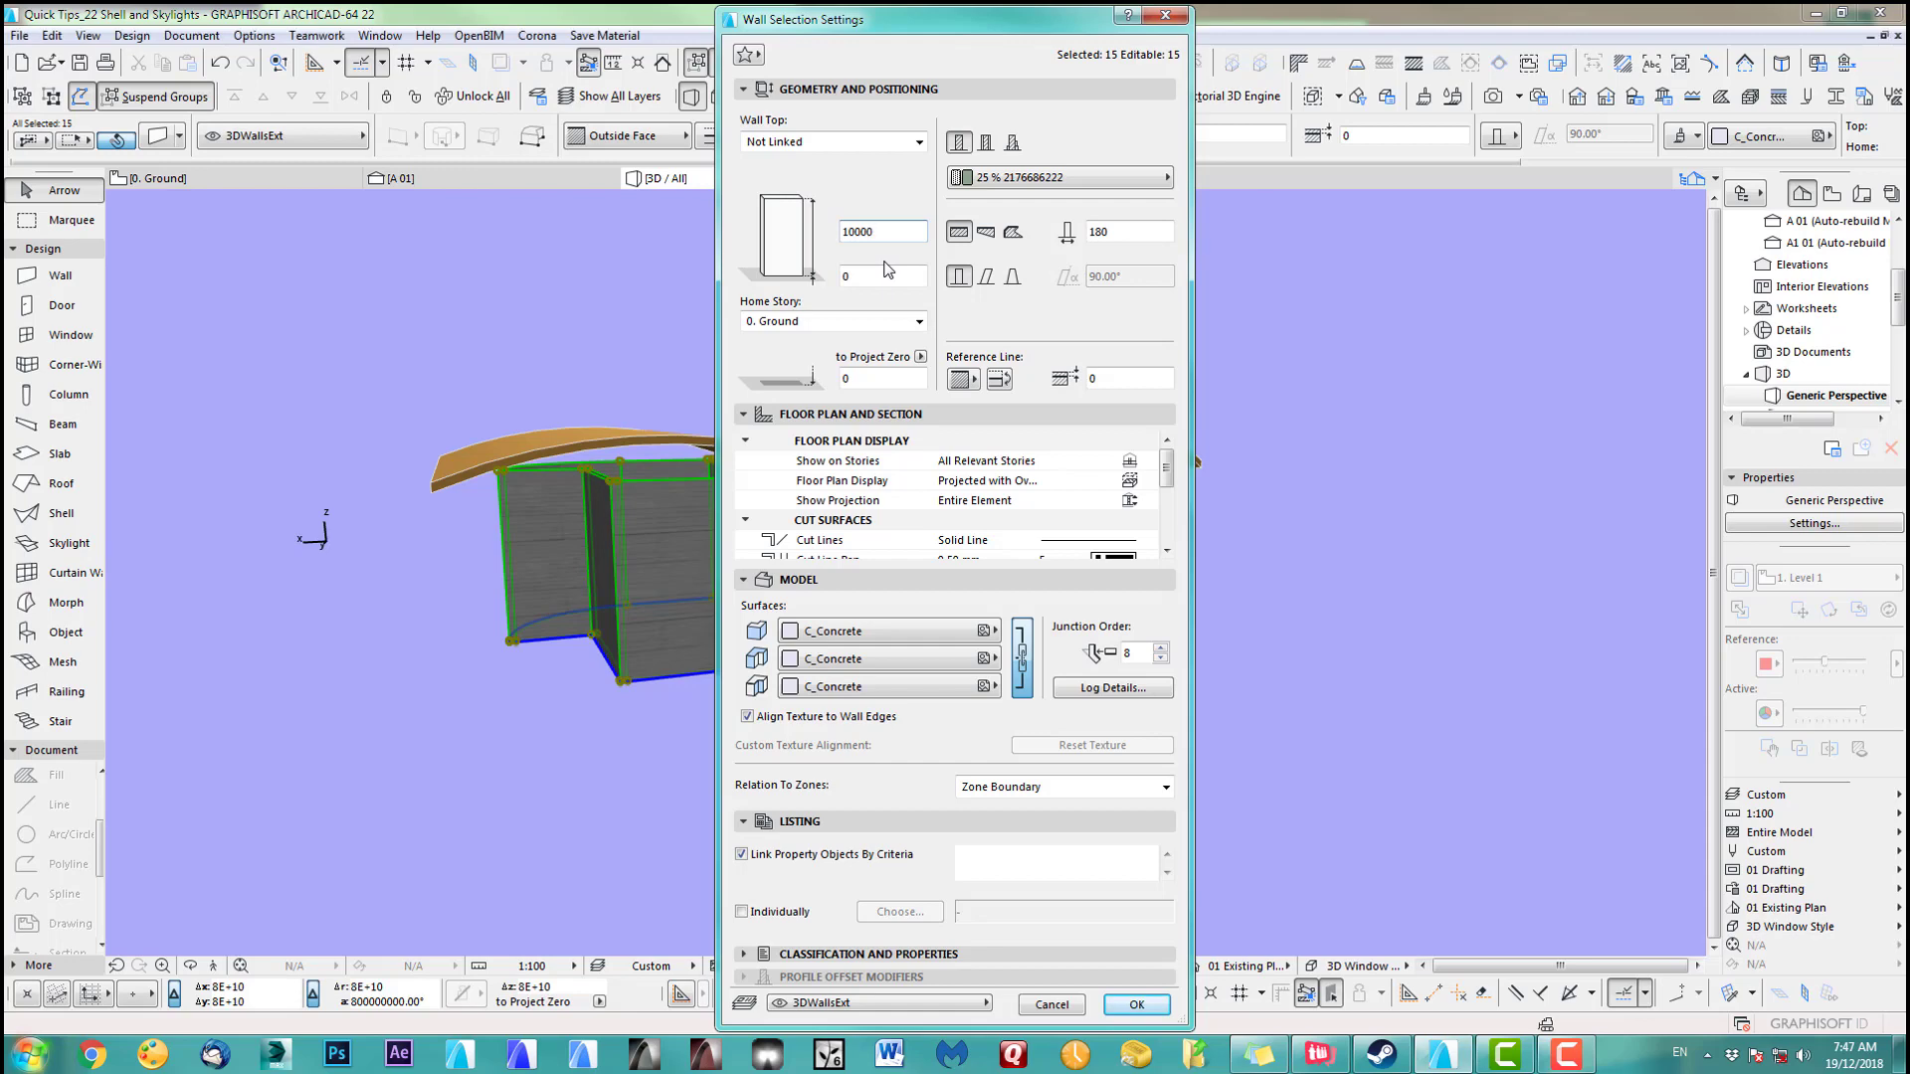
key("Return")
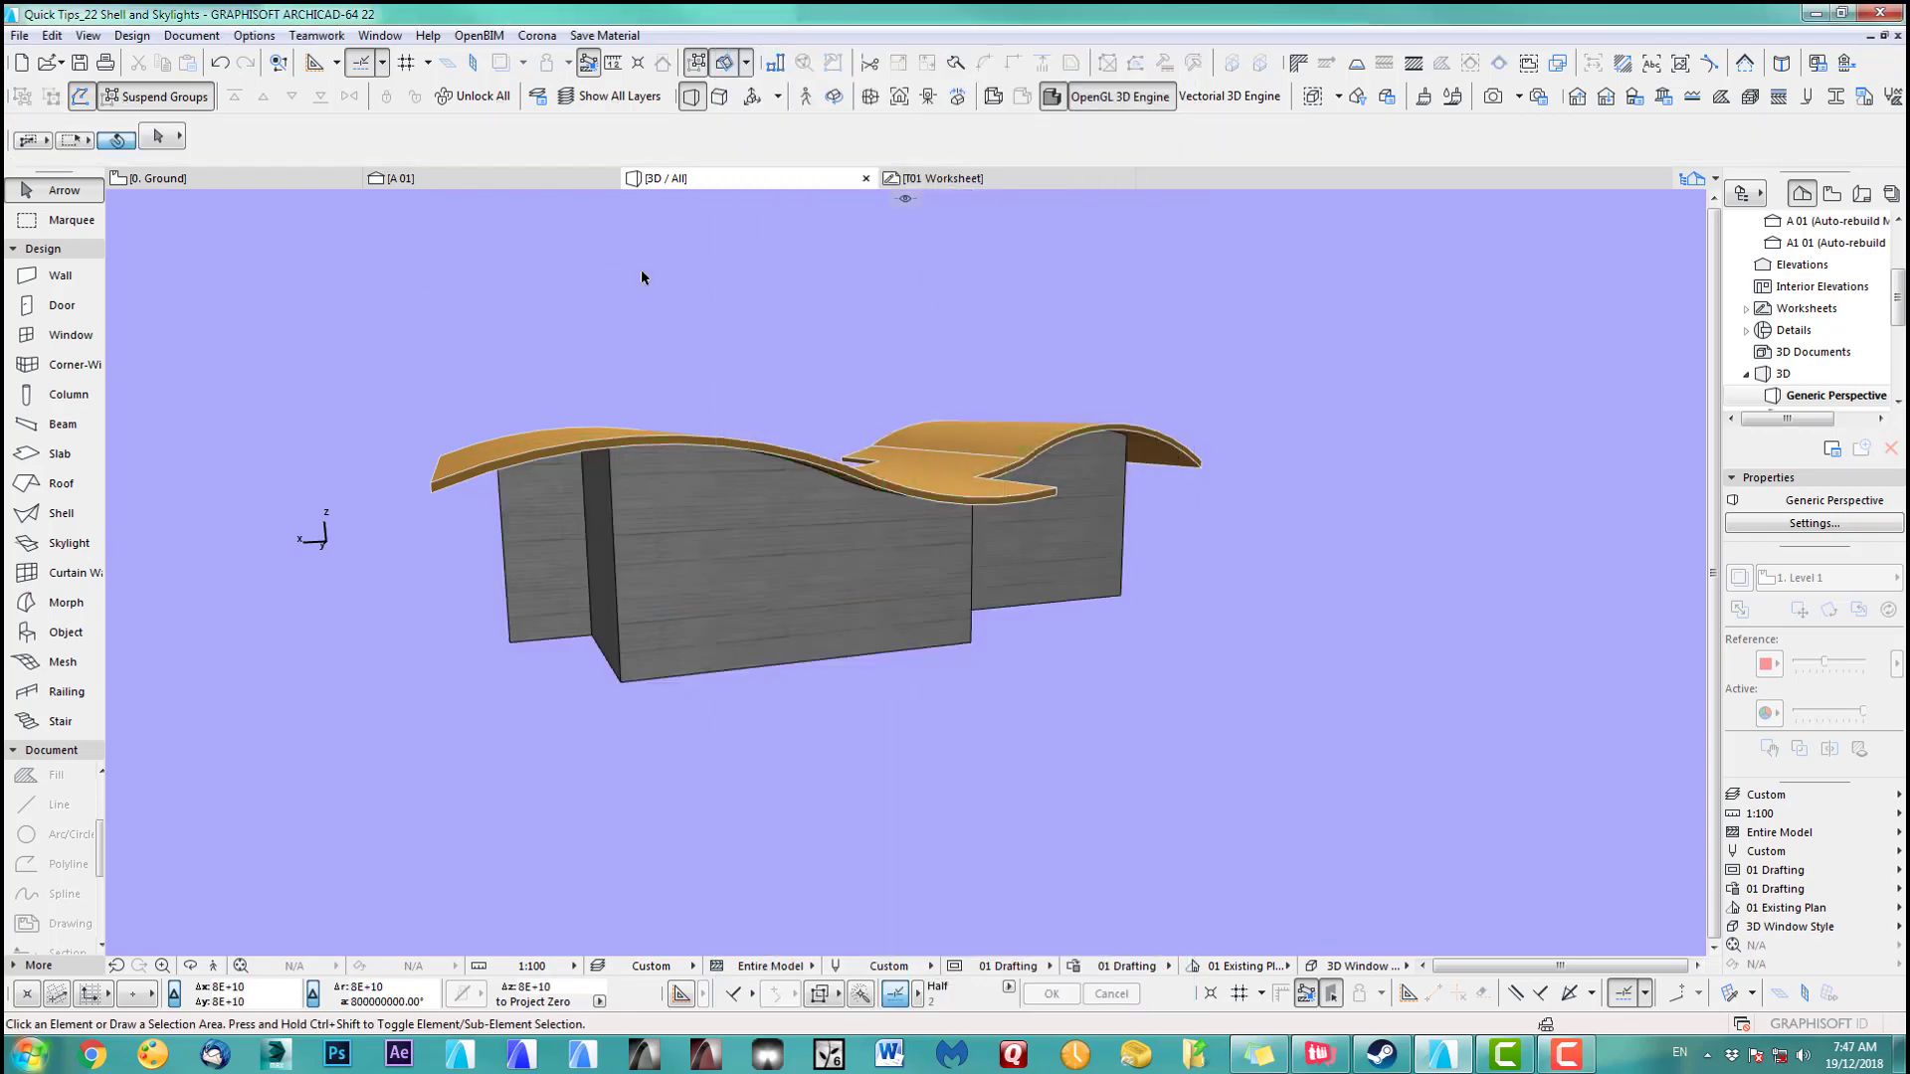
middle_click_drag(917, 478, 1028, 489)
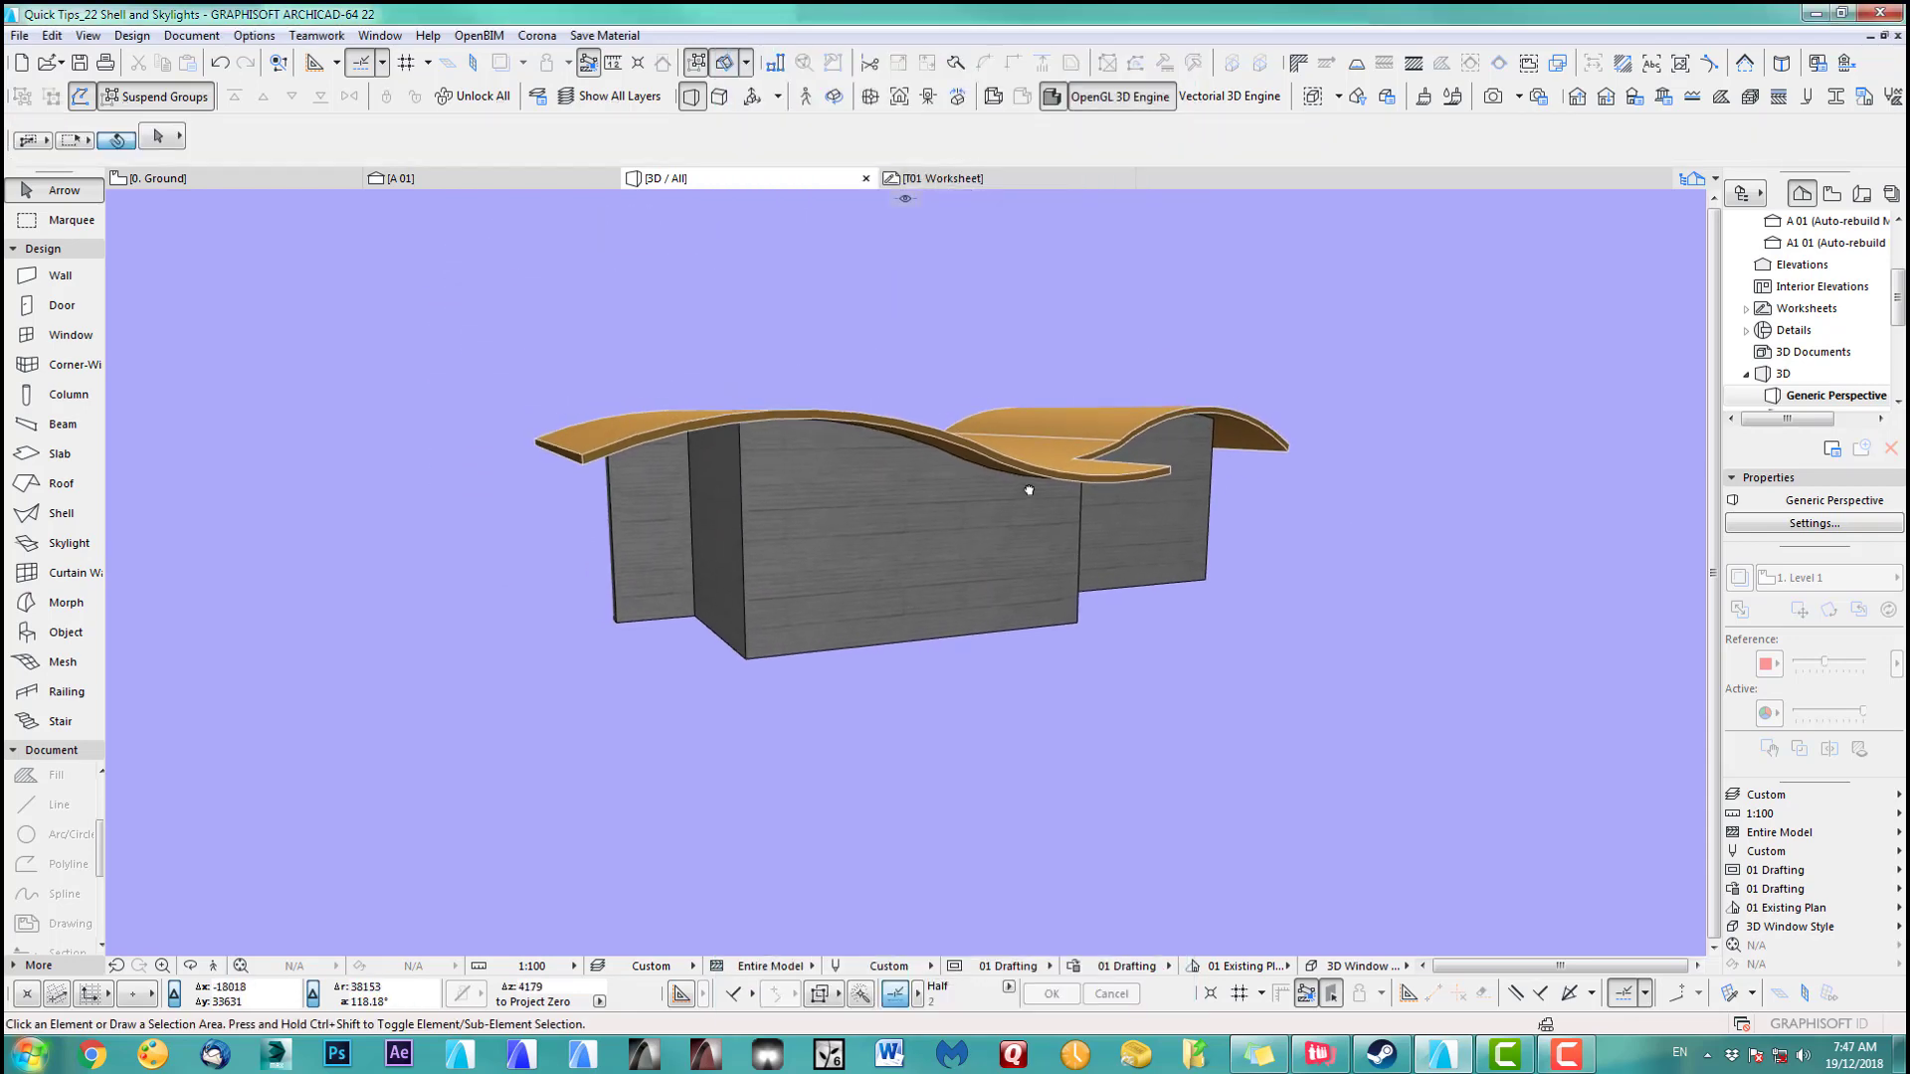
Lower the shell roof vertically by about 1039 mm, deselect it and orbit around the building to check the fit
left_click(591, 467)
left_click(585, 468)
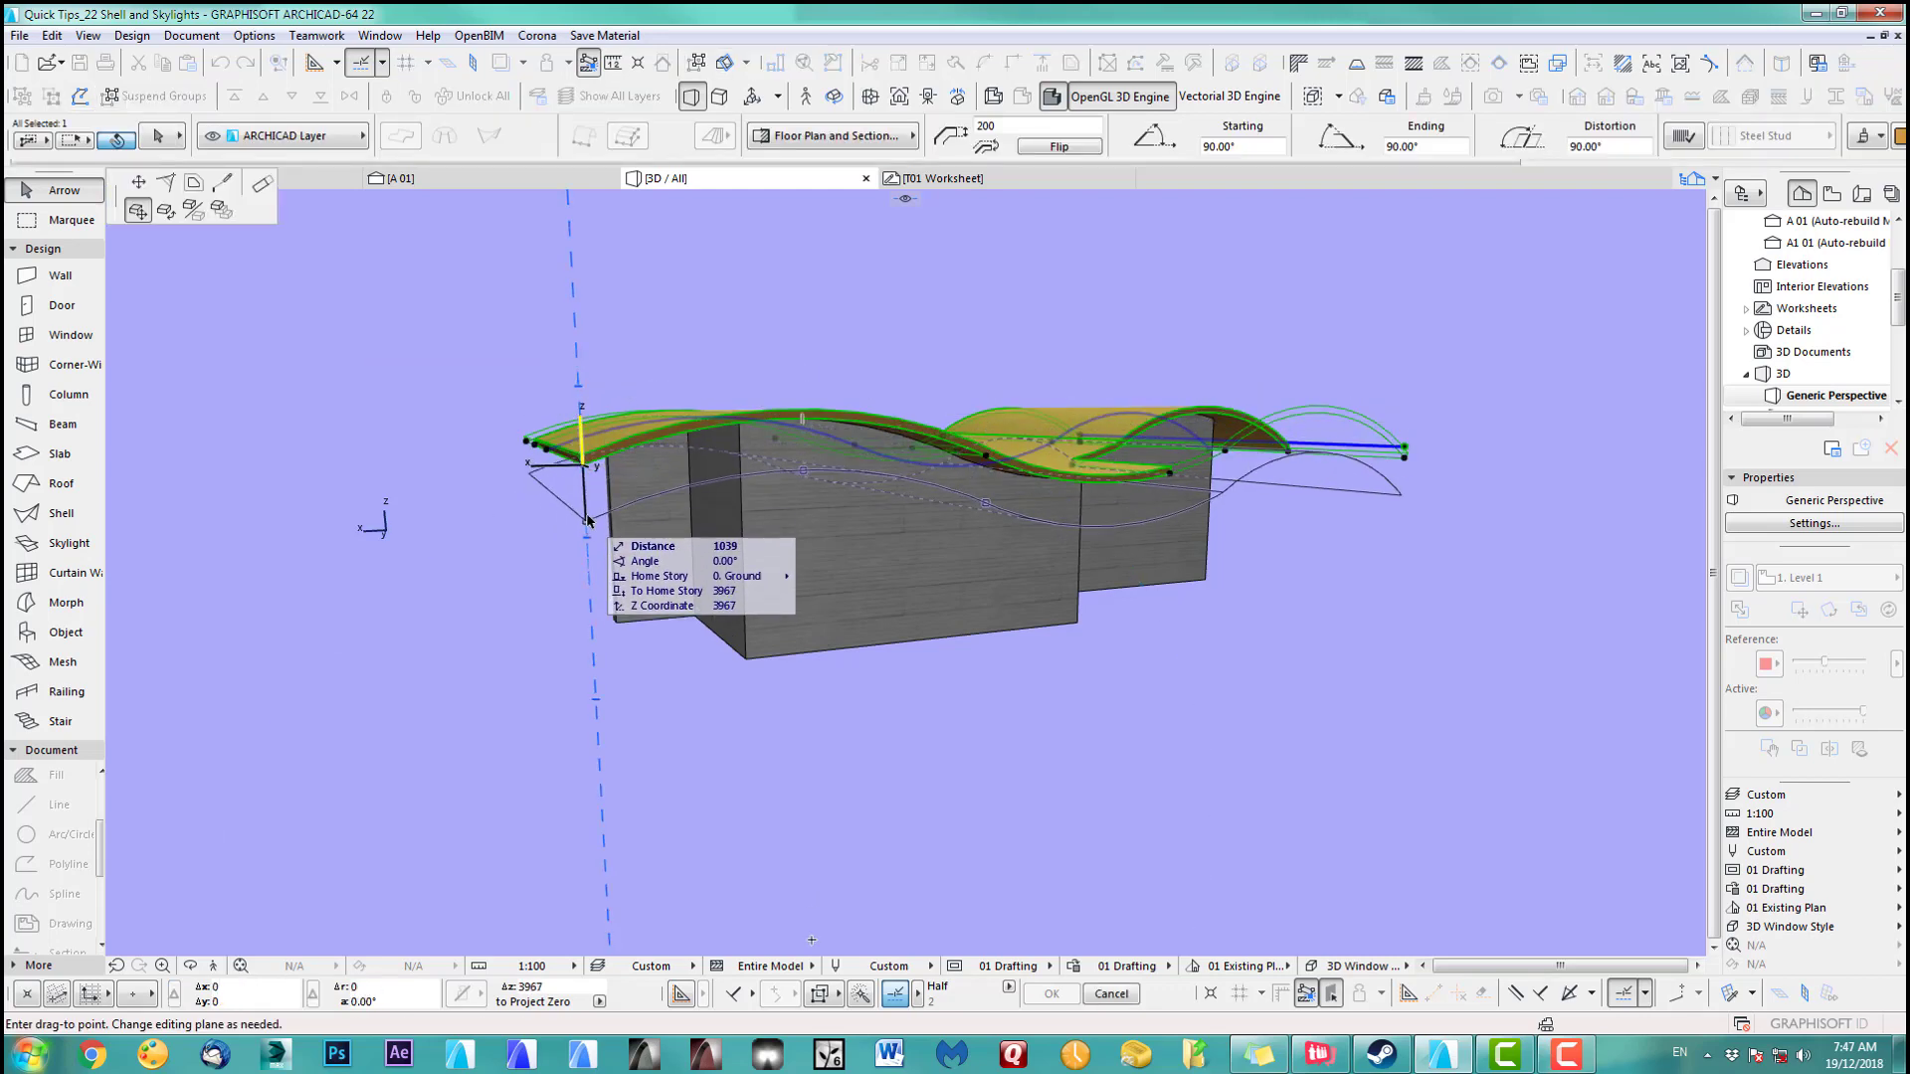
left_click(586, 518)
middle_click_drag(1142, 632, 1061, 724, "shift")
key("Escape")
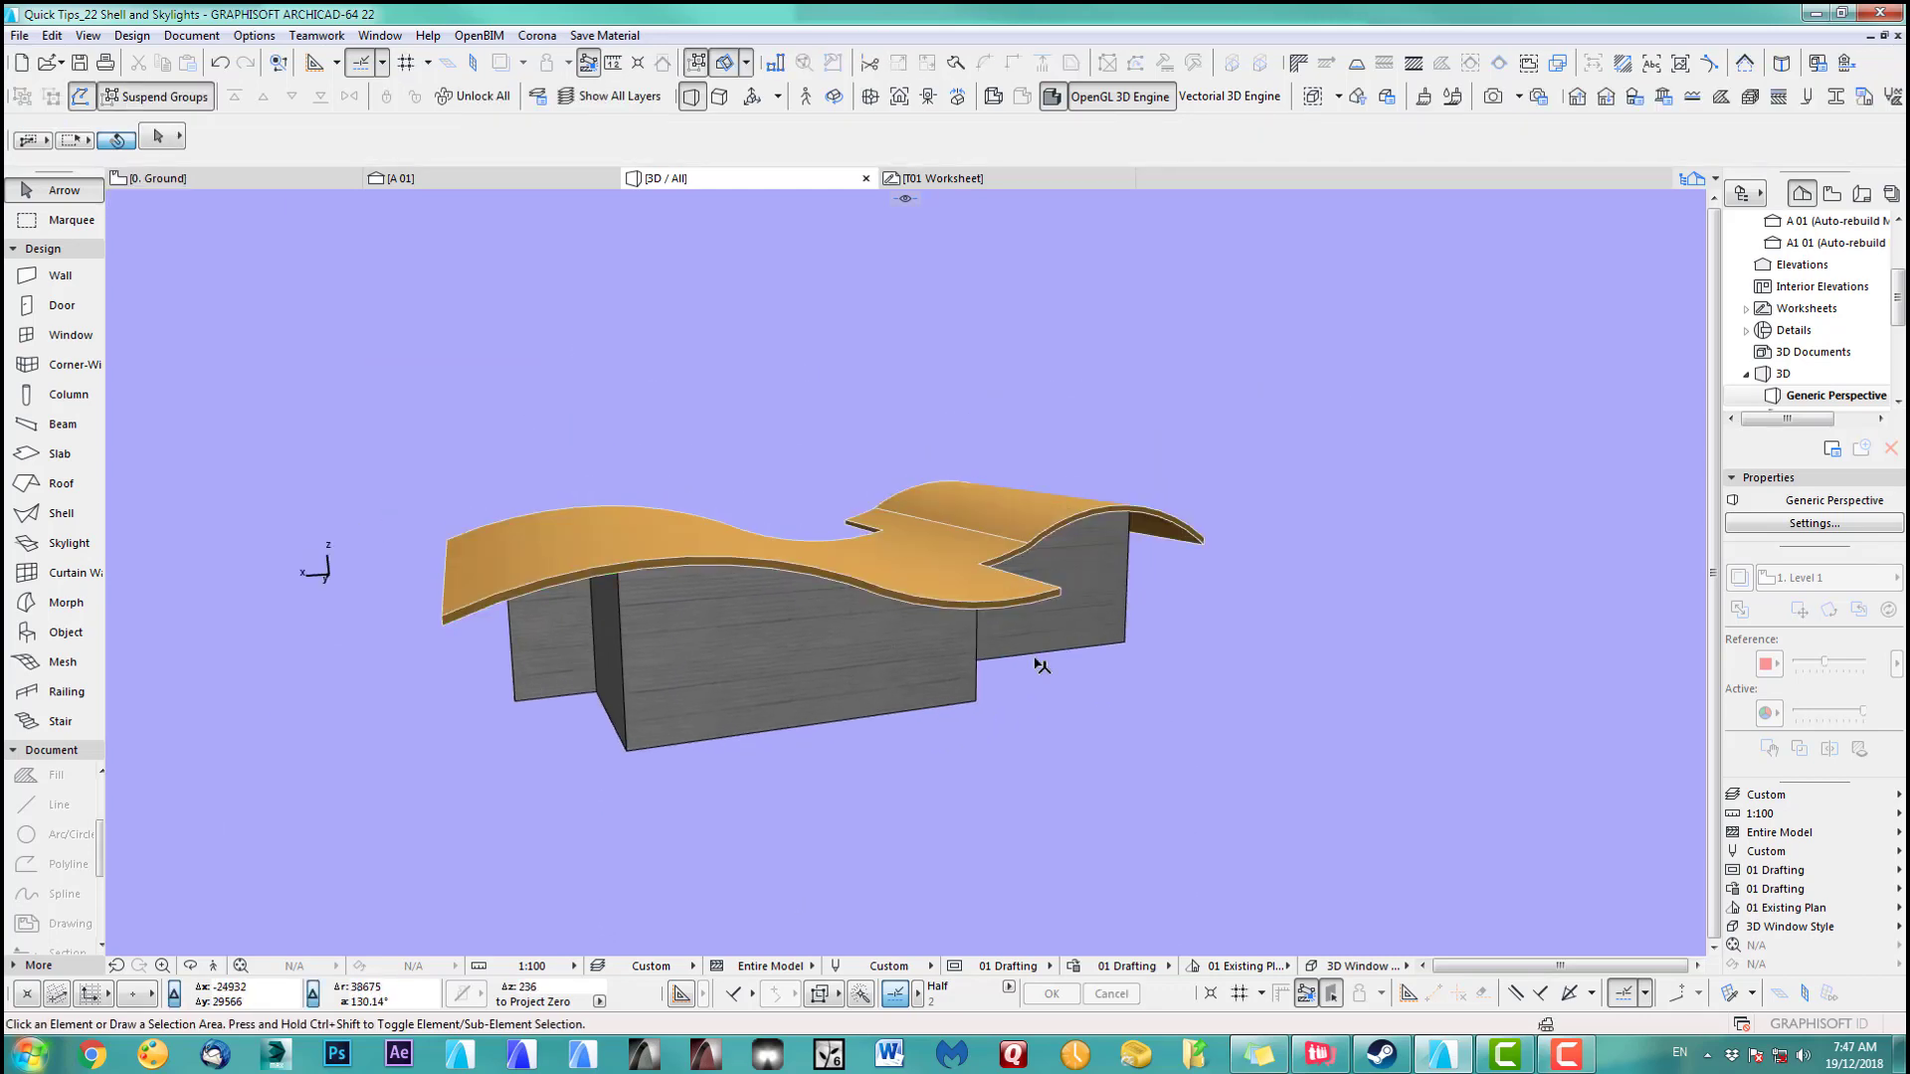
middle_click_drag(1022, 561, 613, 660, "shift")
middle_click_drag(793, 647, 1112, 639, "shift")
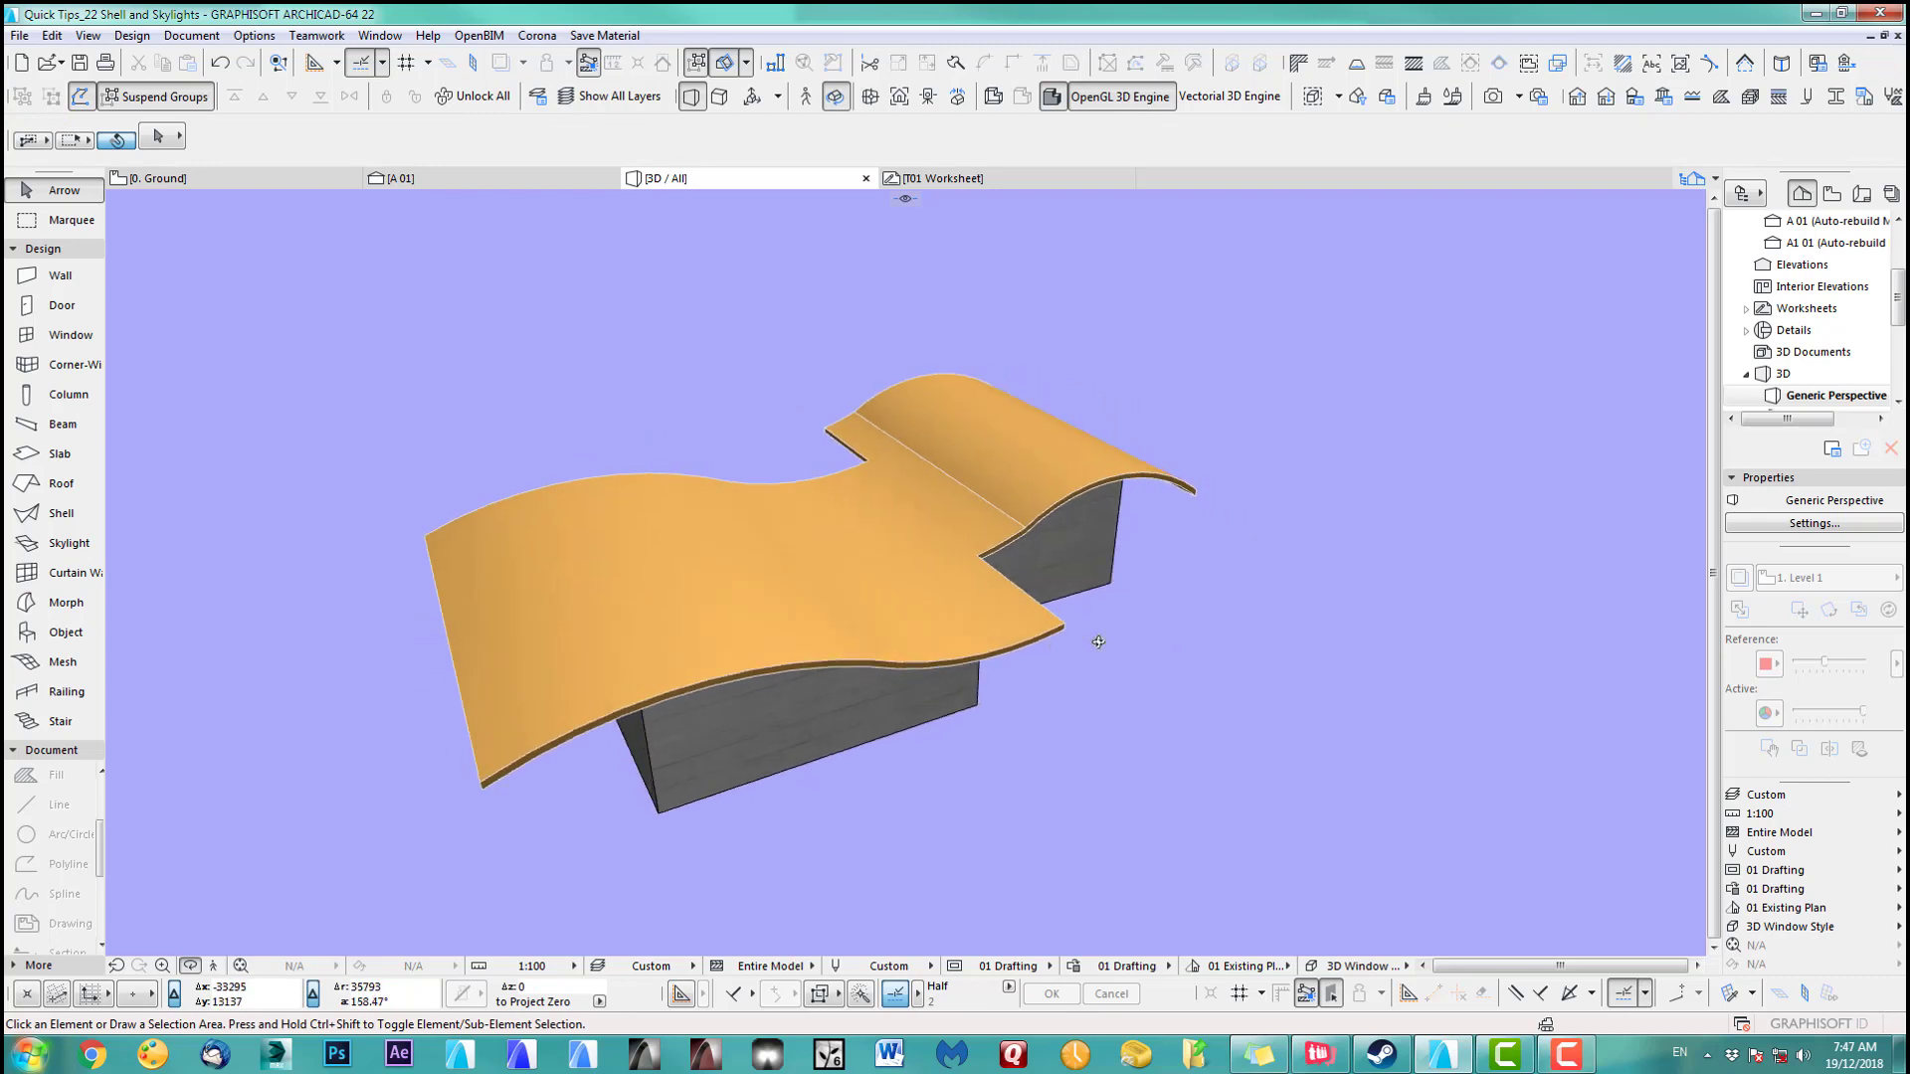
middle_click_drag(590, 649, 660, 642, "shift")
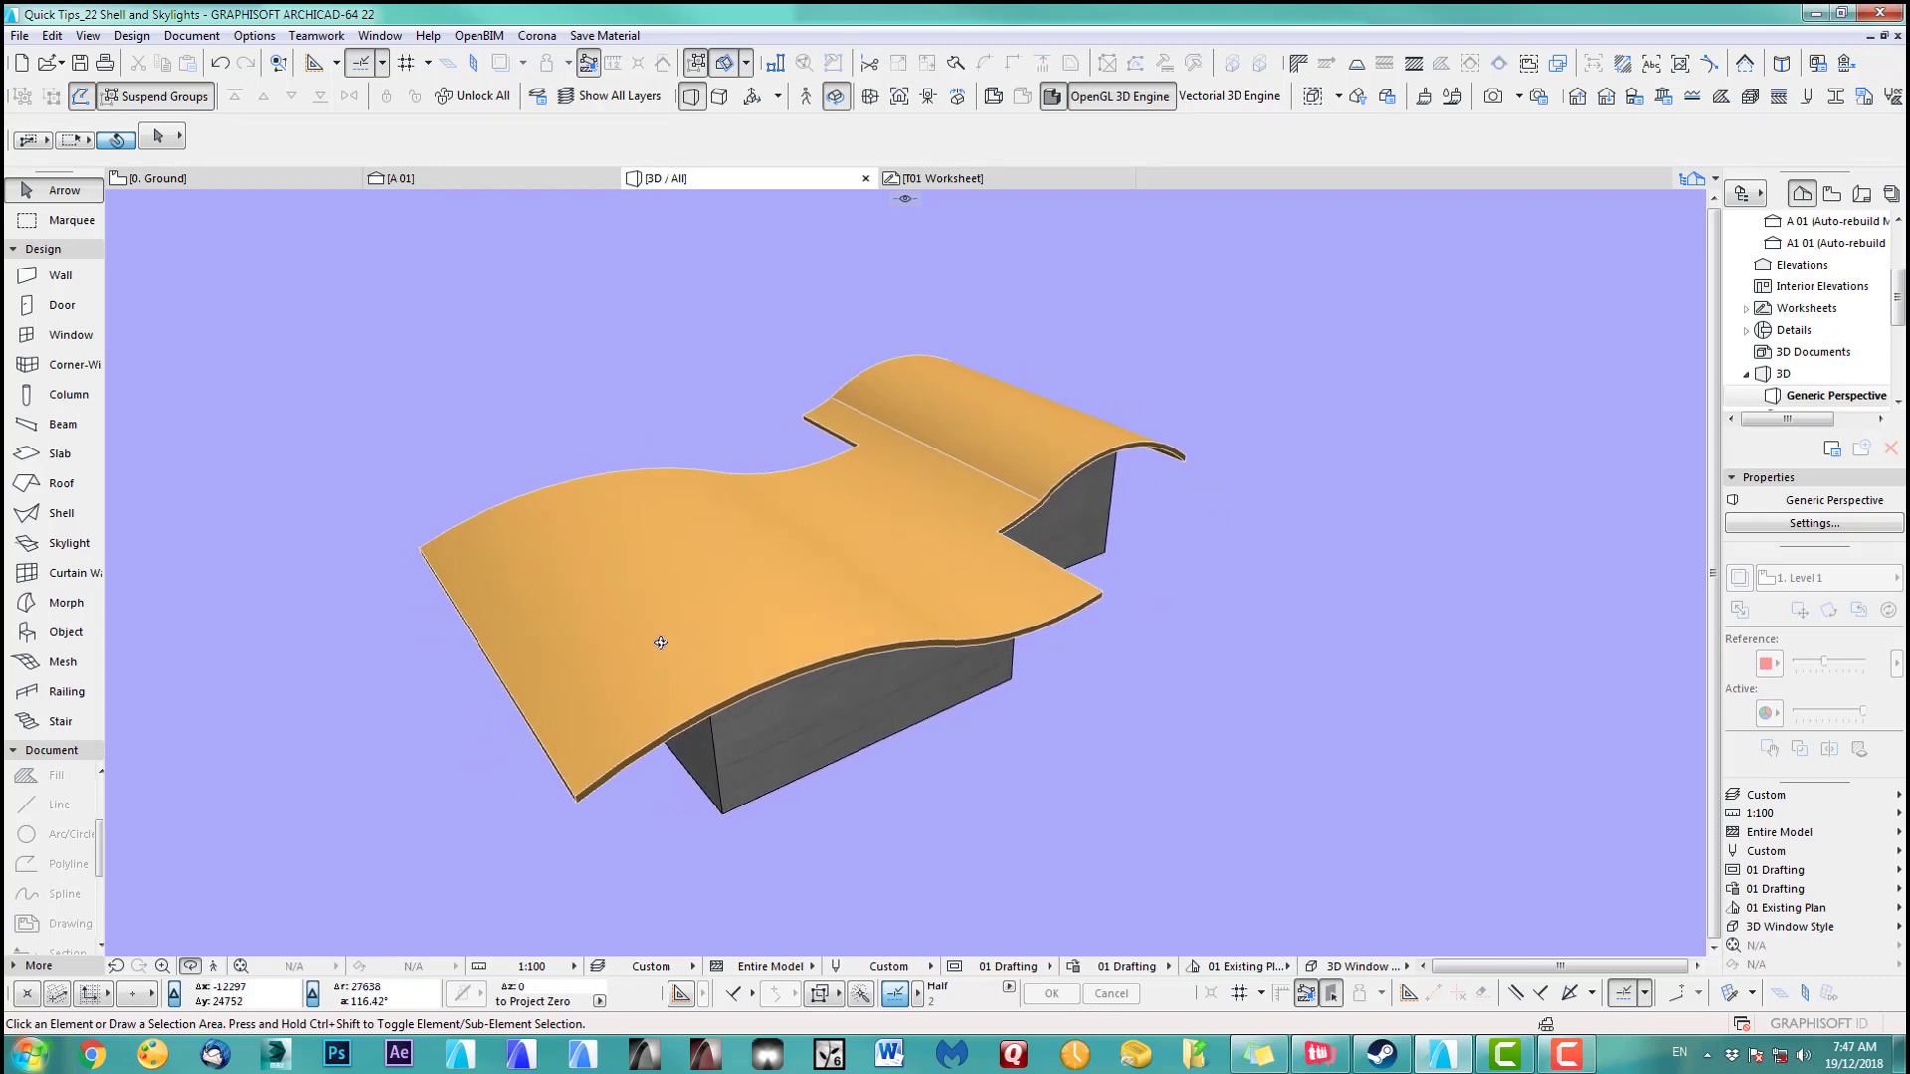
Set the skylight default to Skylight Flat Panel 22 at 1000 × 2000 and place one on the shell roof's wide section
double_click(67, 545)
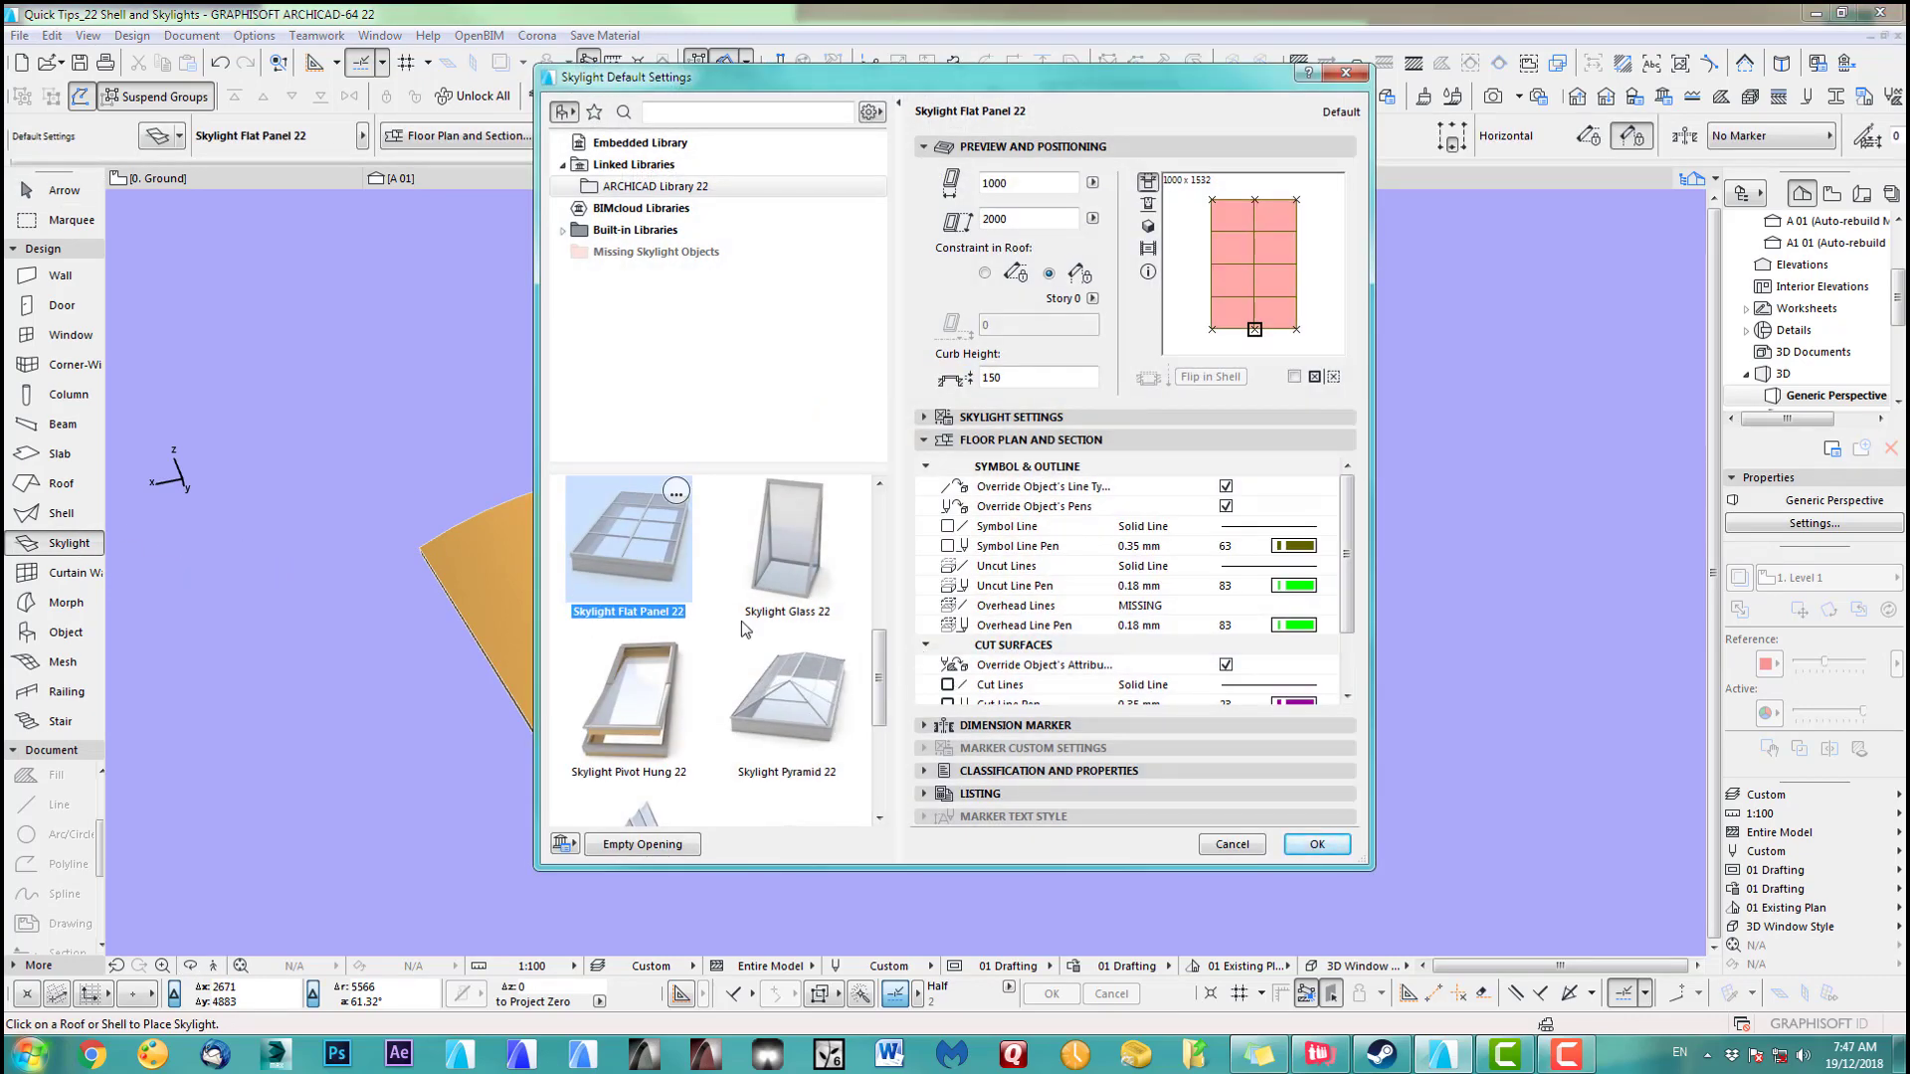
mouse_move(880, 685)
left_mouse_down()
mouse_move(879, 771)
mouse_move(886, 674)
left_mouse_up()
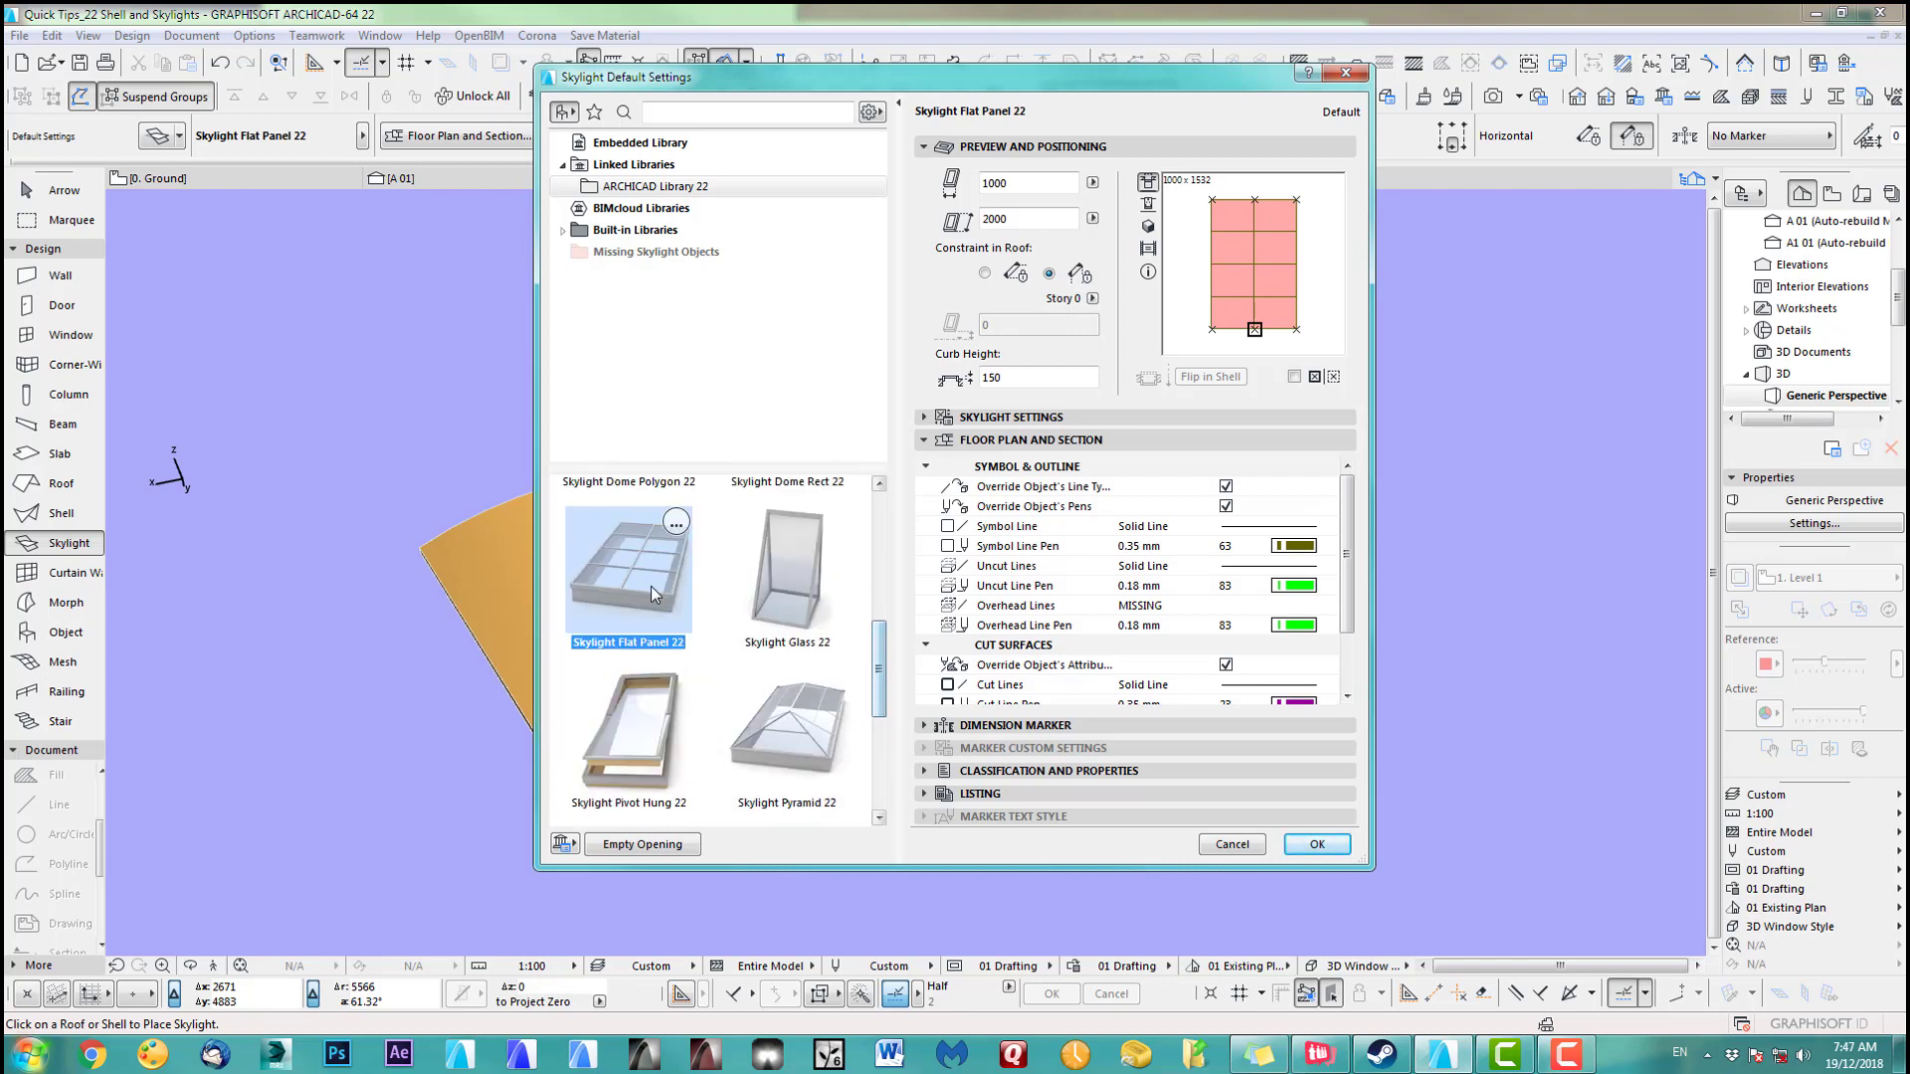
left_click(1148, 226)
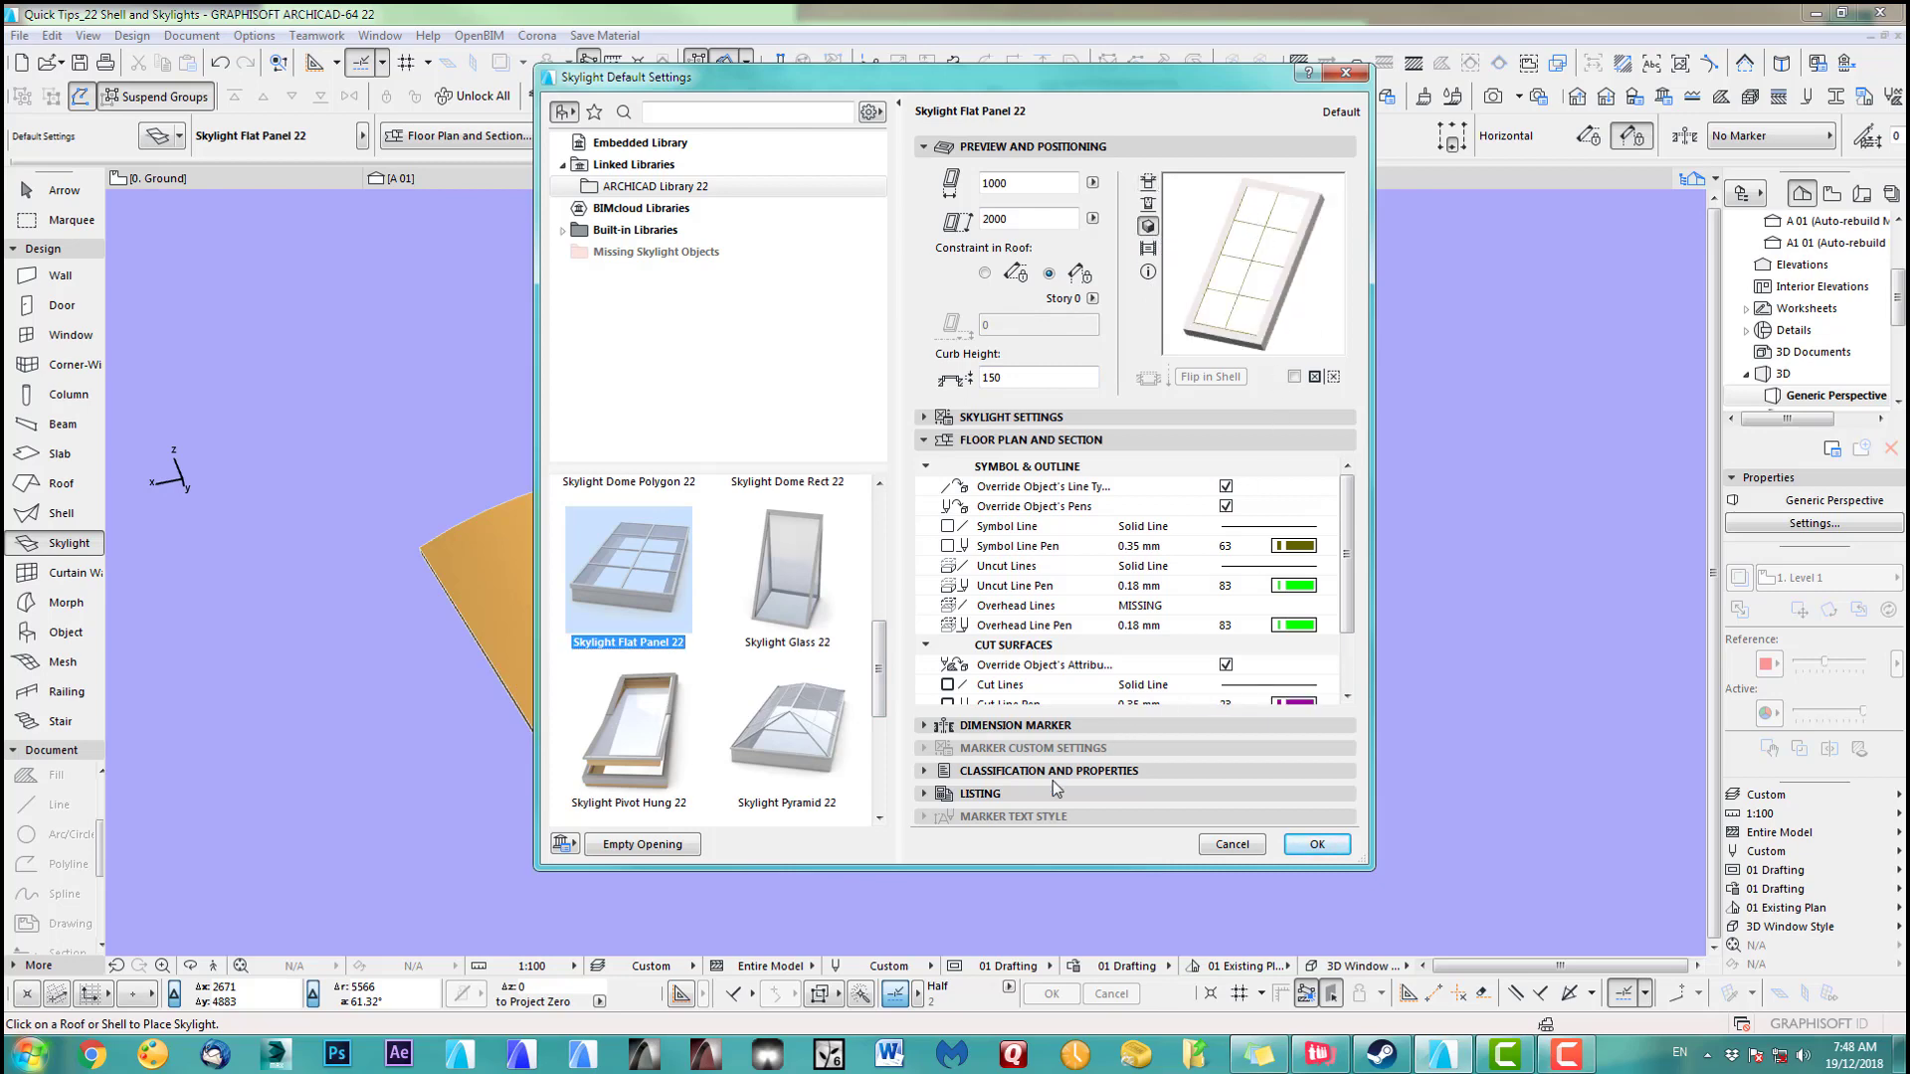
left_click(1315, 846)
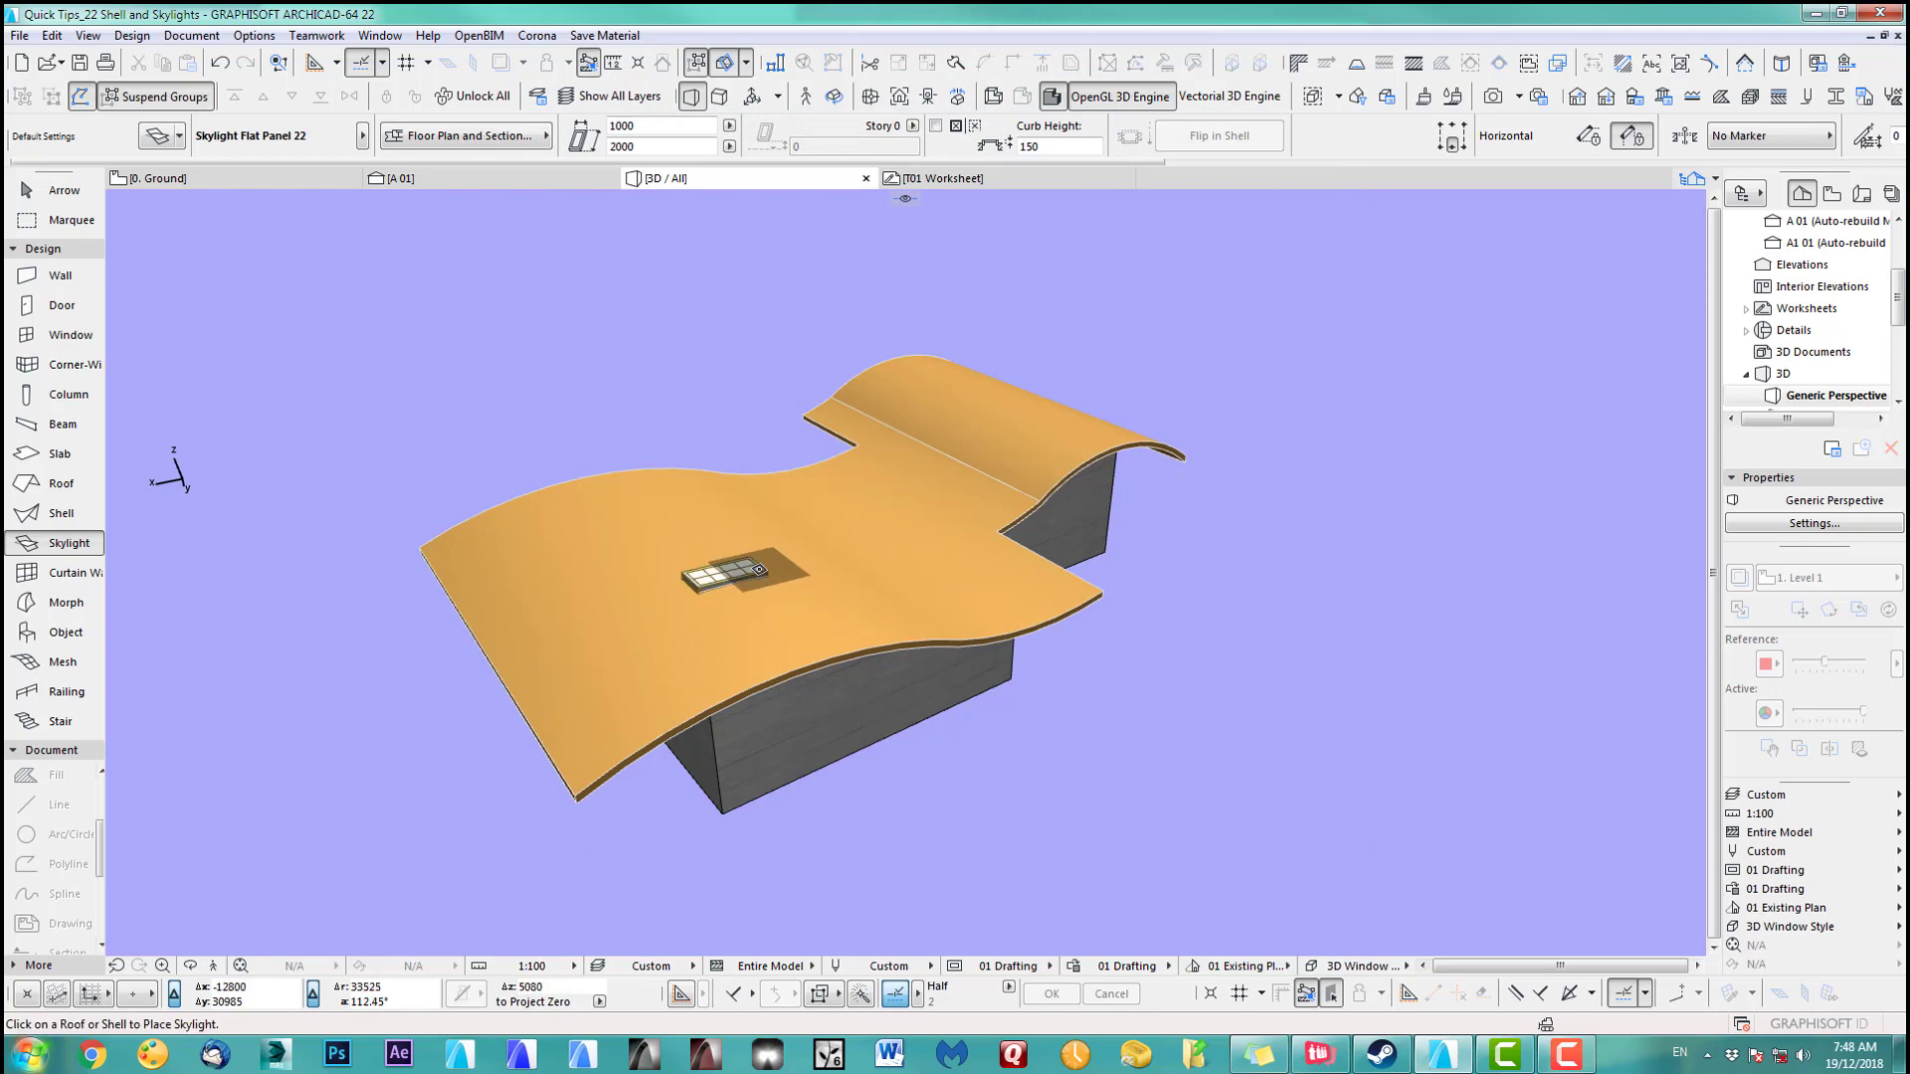
middle_click_drag(708, 396, 605, 416)
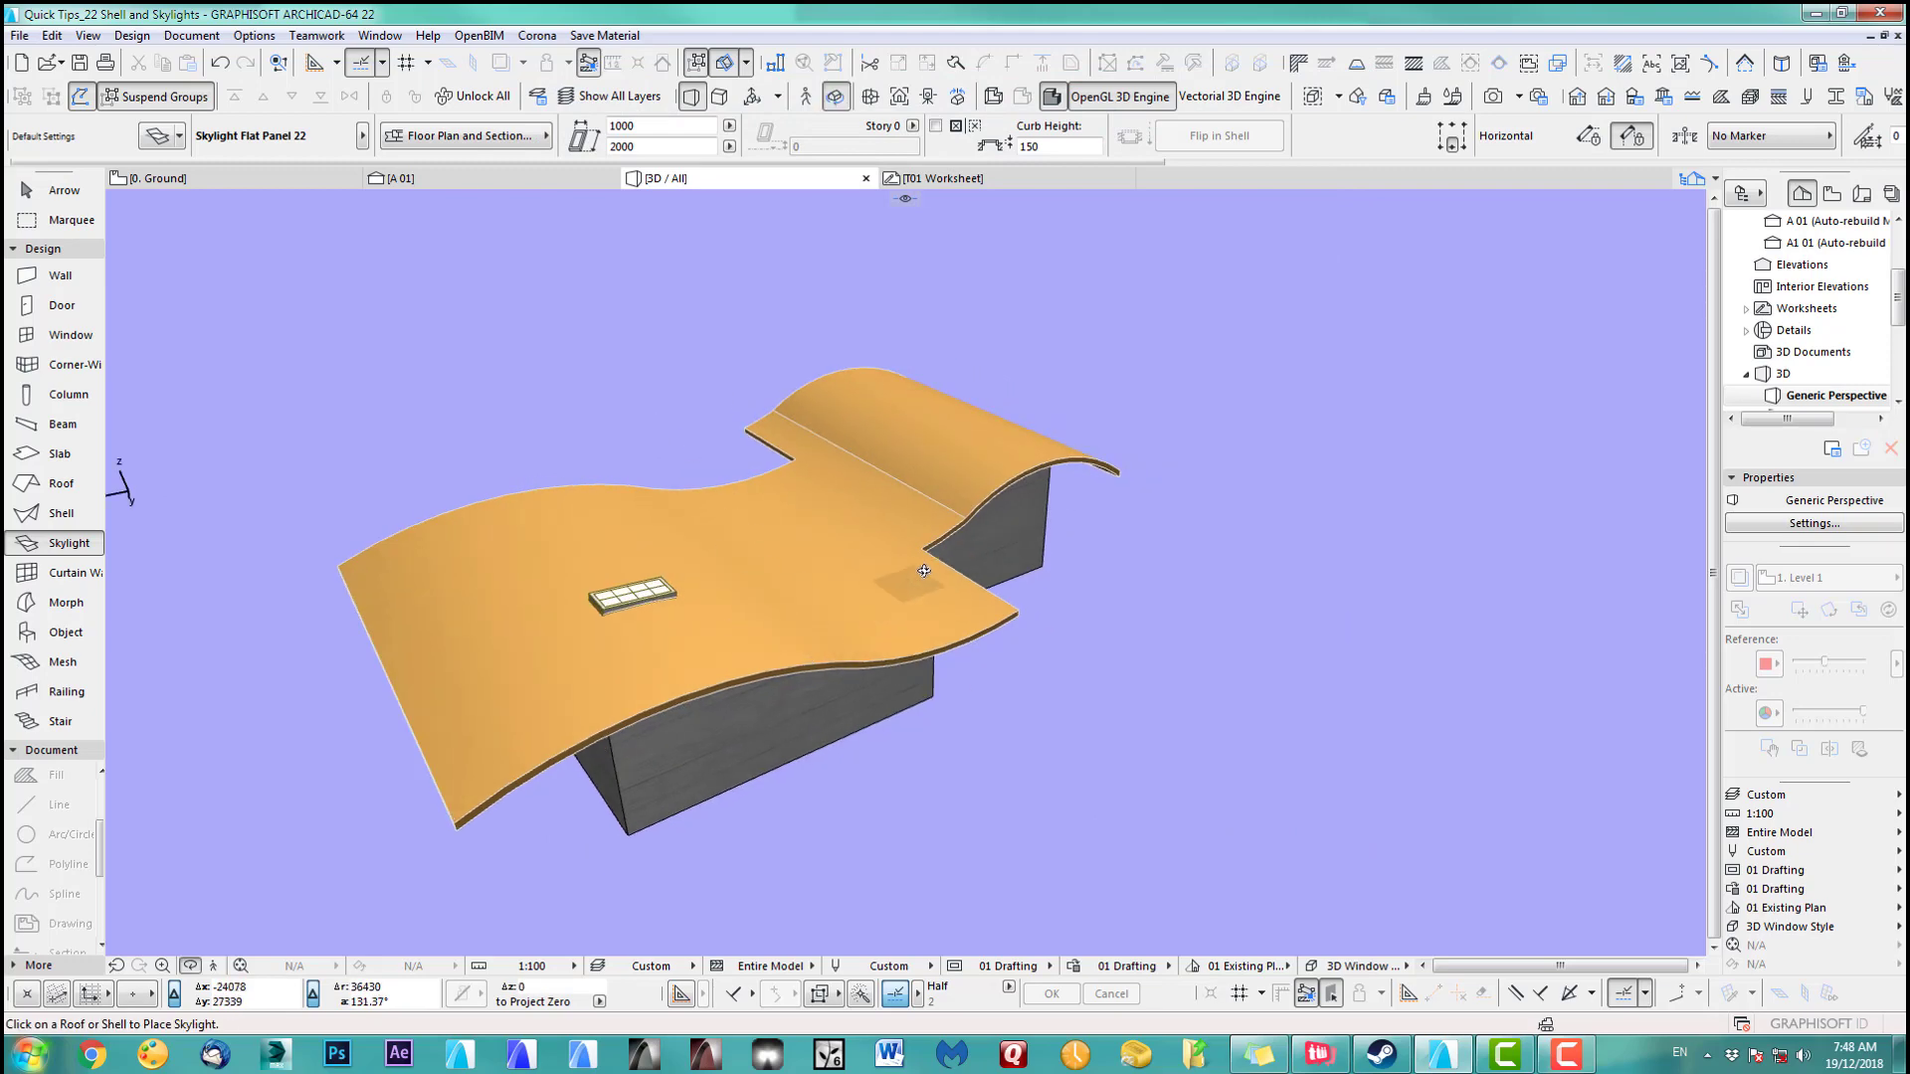
middle_click_drag(924, 568, 798, 689, "shift")
Select the placed skylight in the ground floor plan and move it straight up towards the building's upper wall
key("F2")
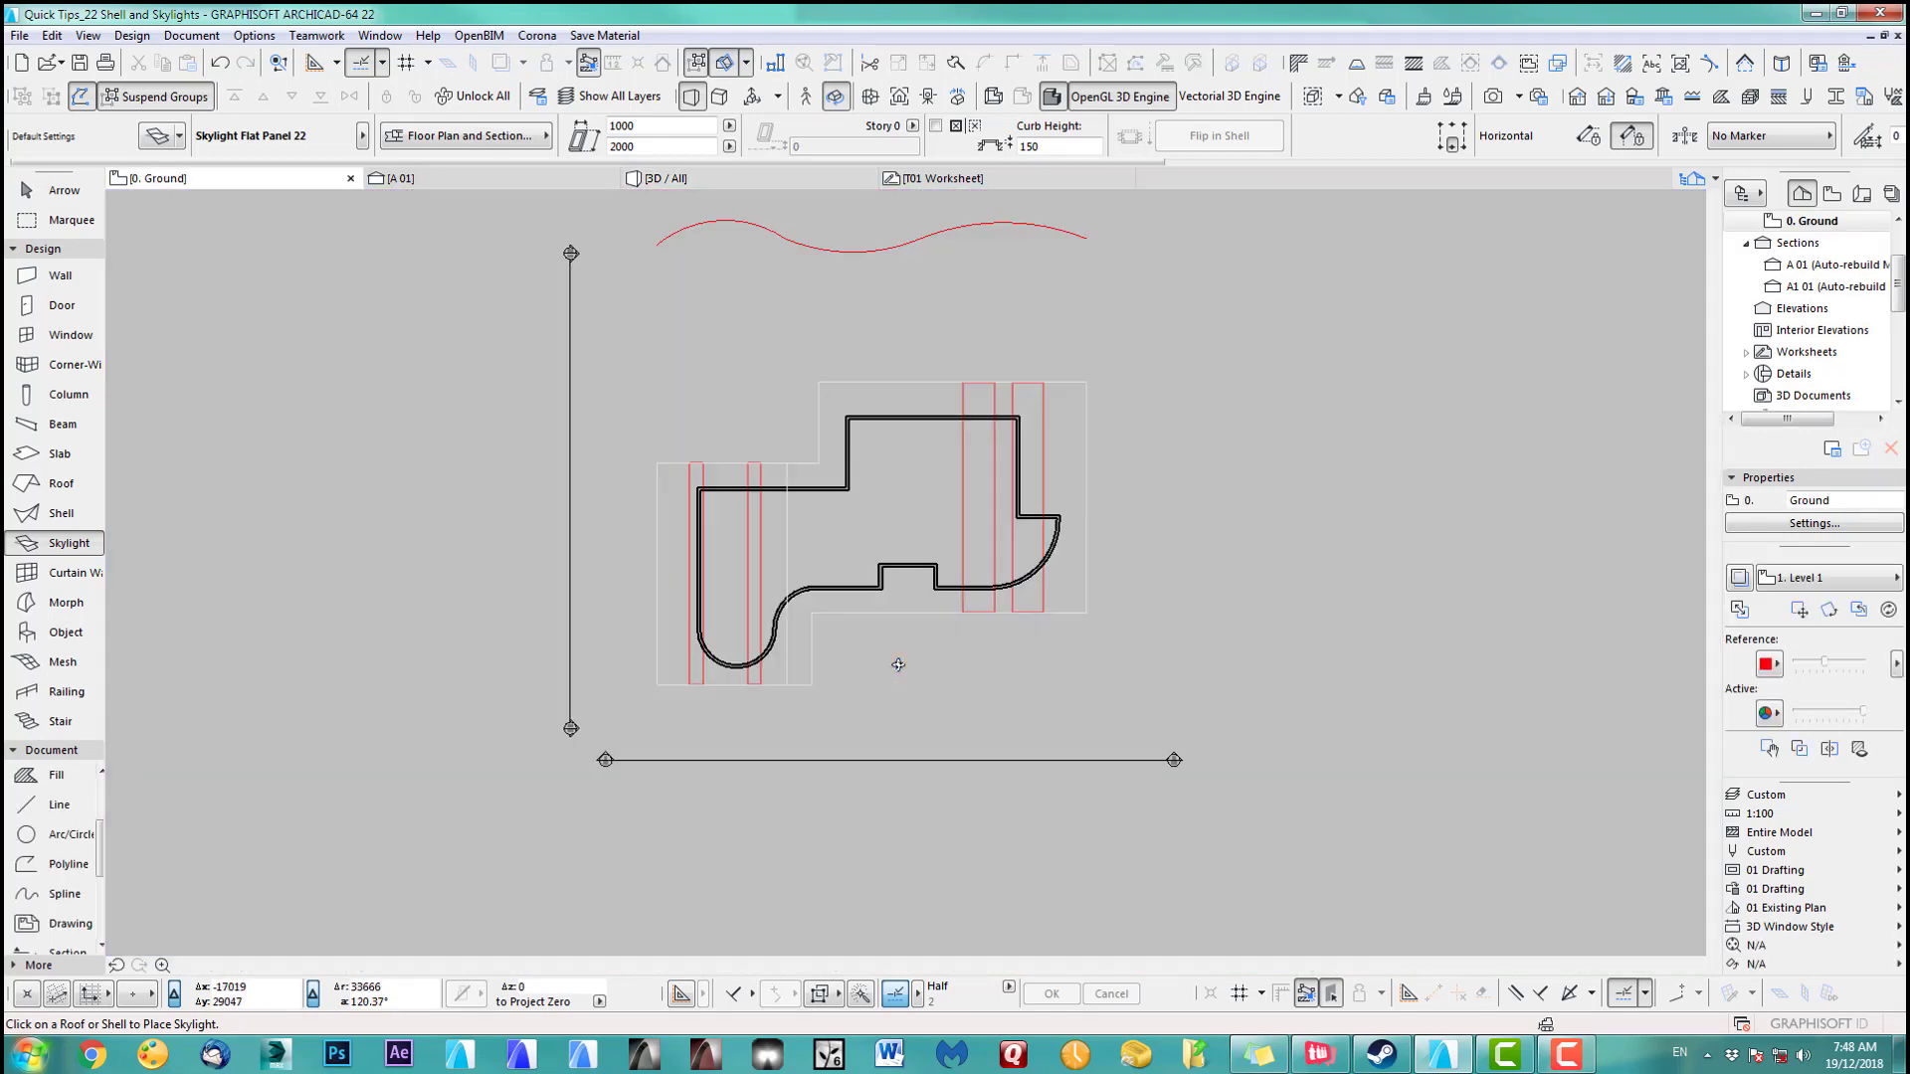
scroll(925, 493, "up", 2)
middle_click_drag(925, 493, 697, 621)
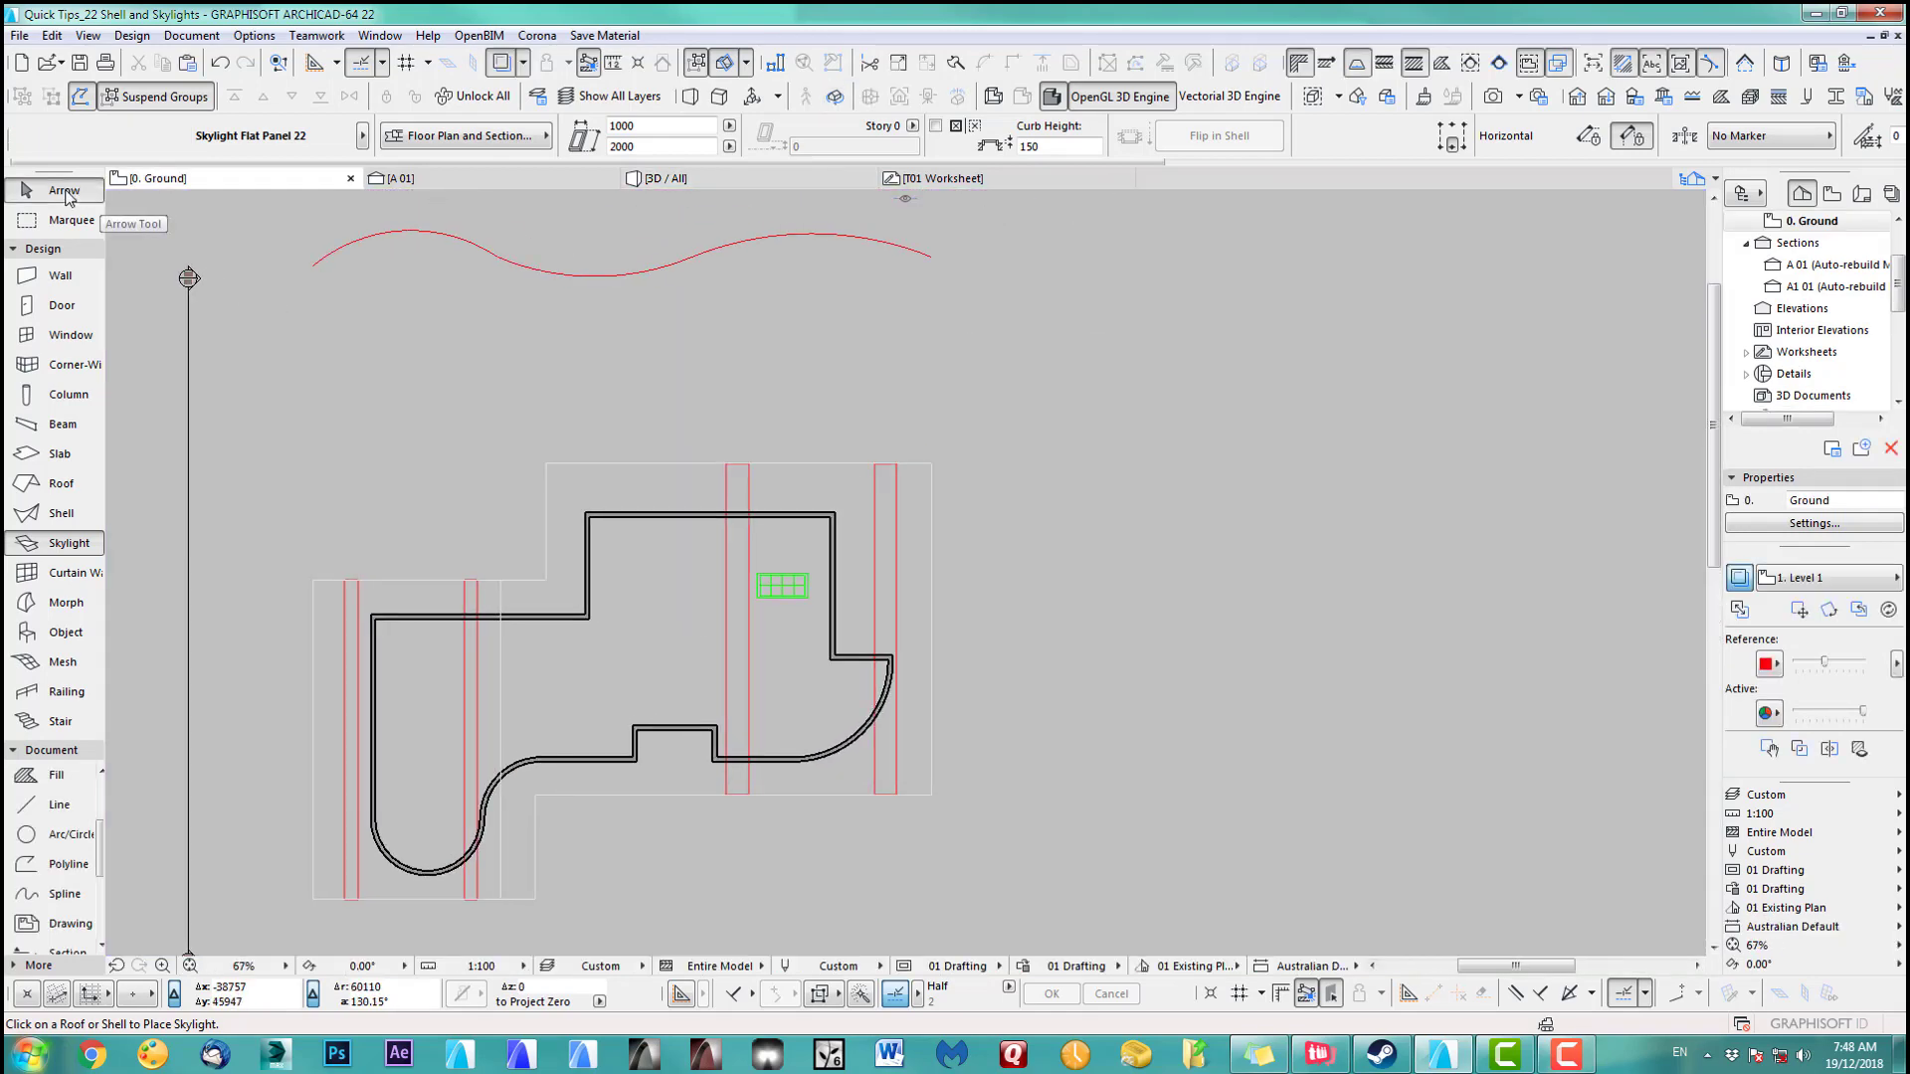
left_click(68, 192)
left_click(811, 603)
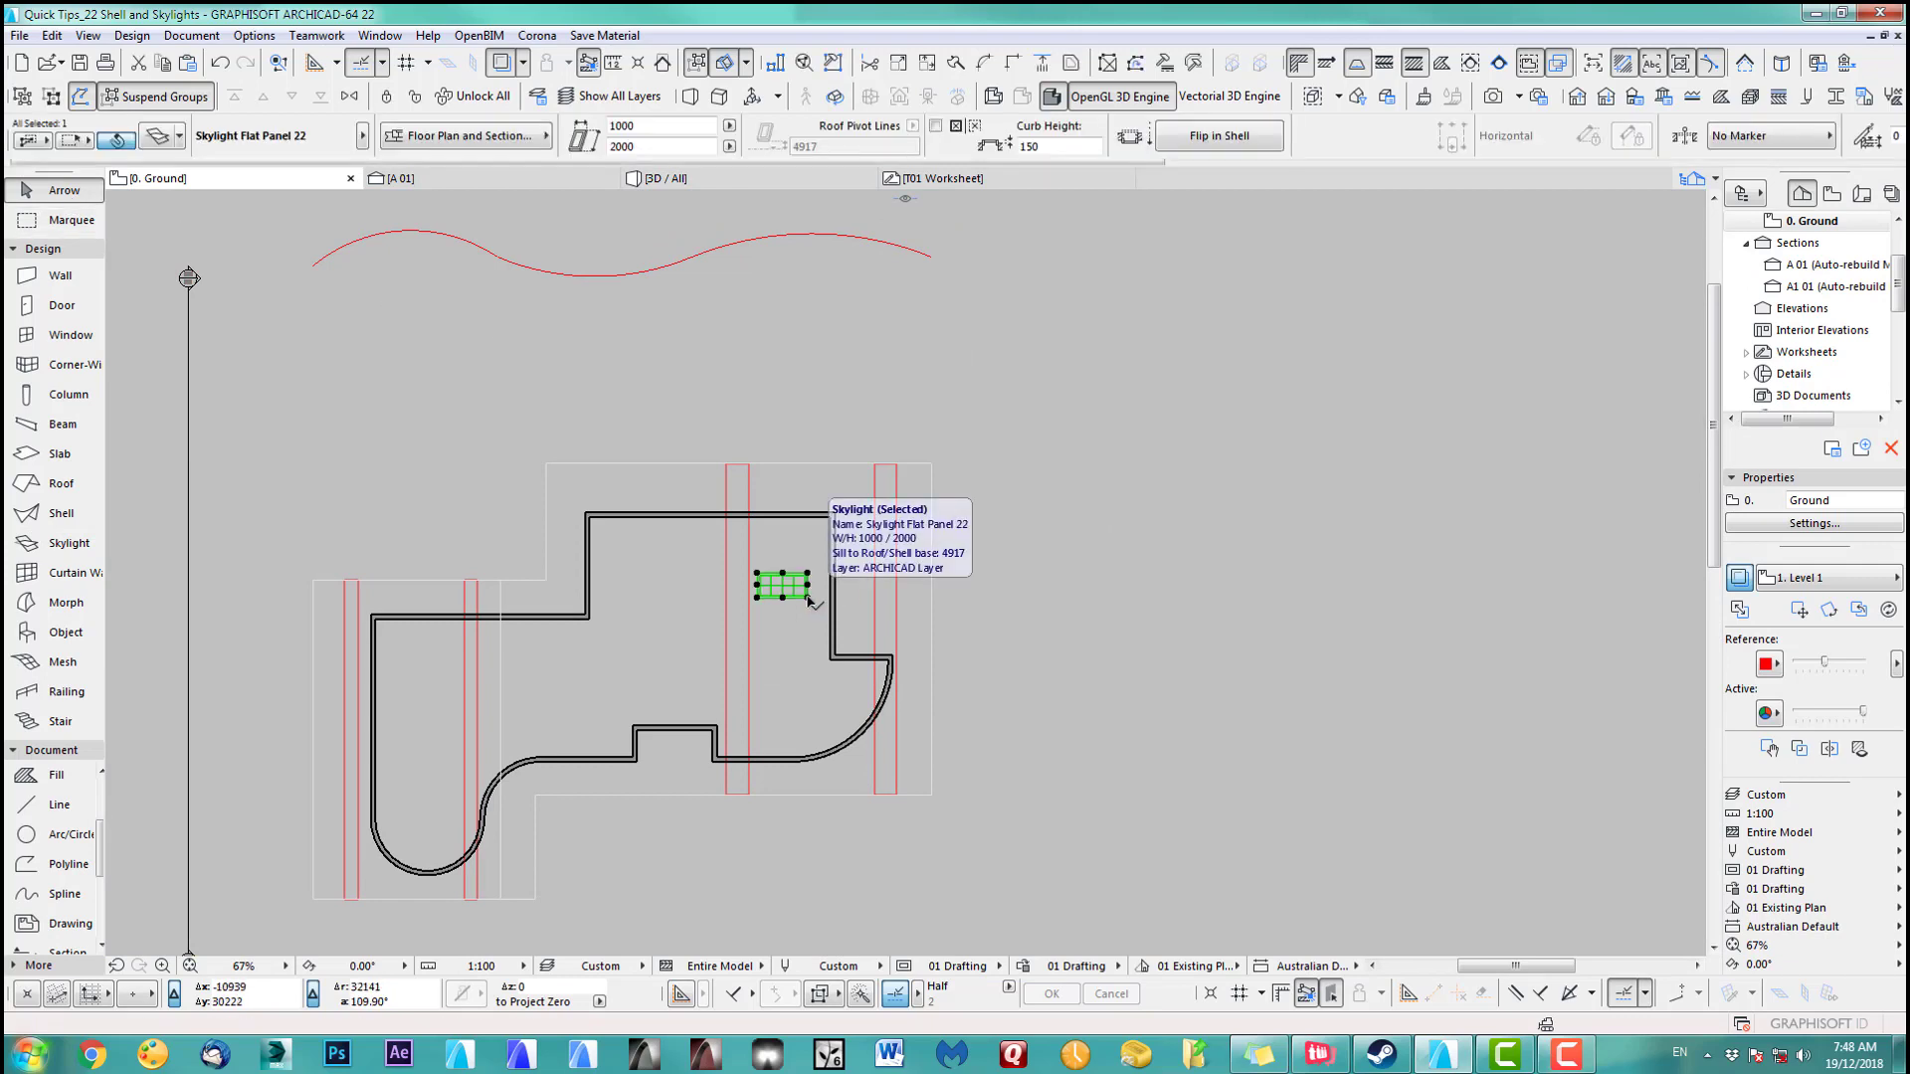
key("ctrl+d")
left_click(808, 598)
left_click(807, 555)
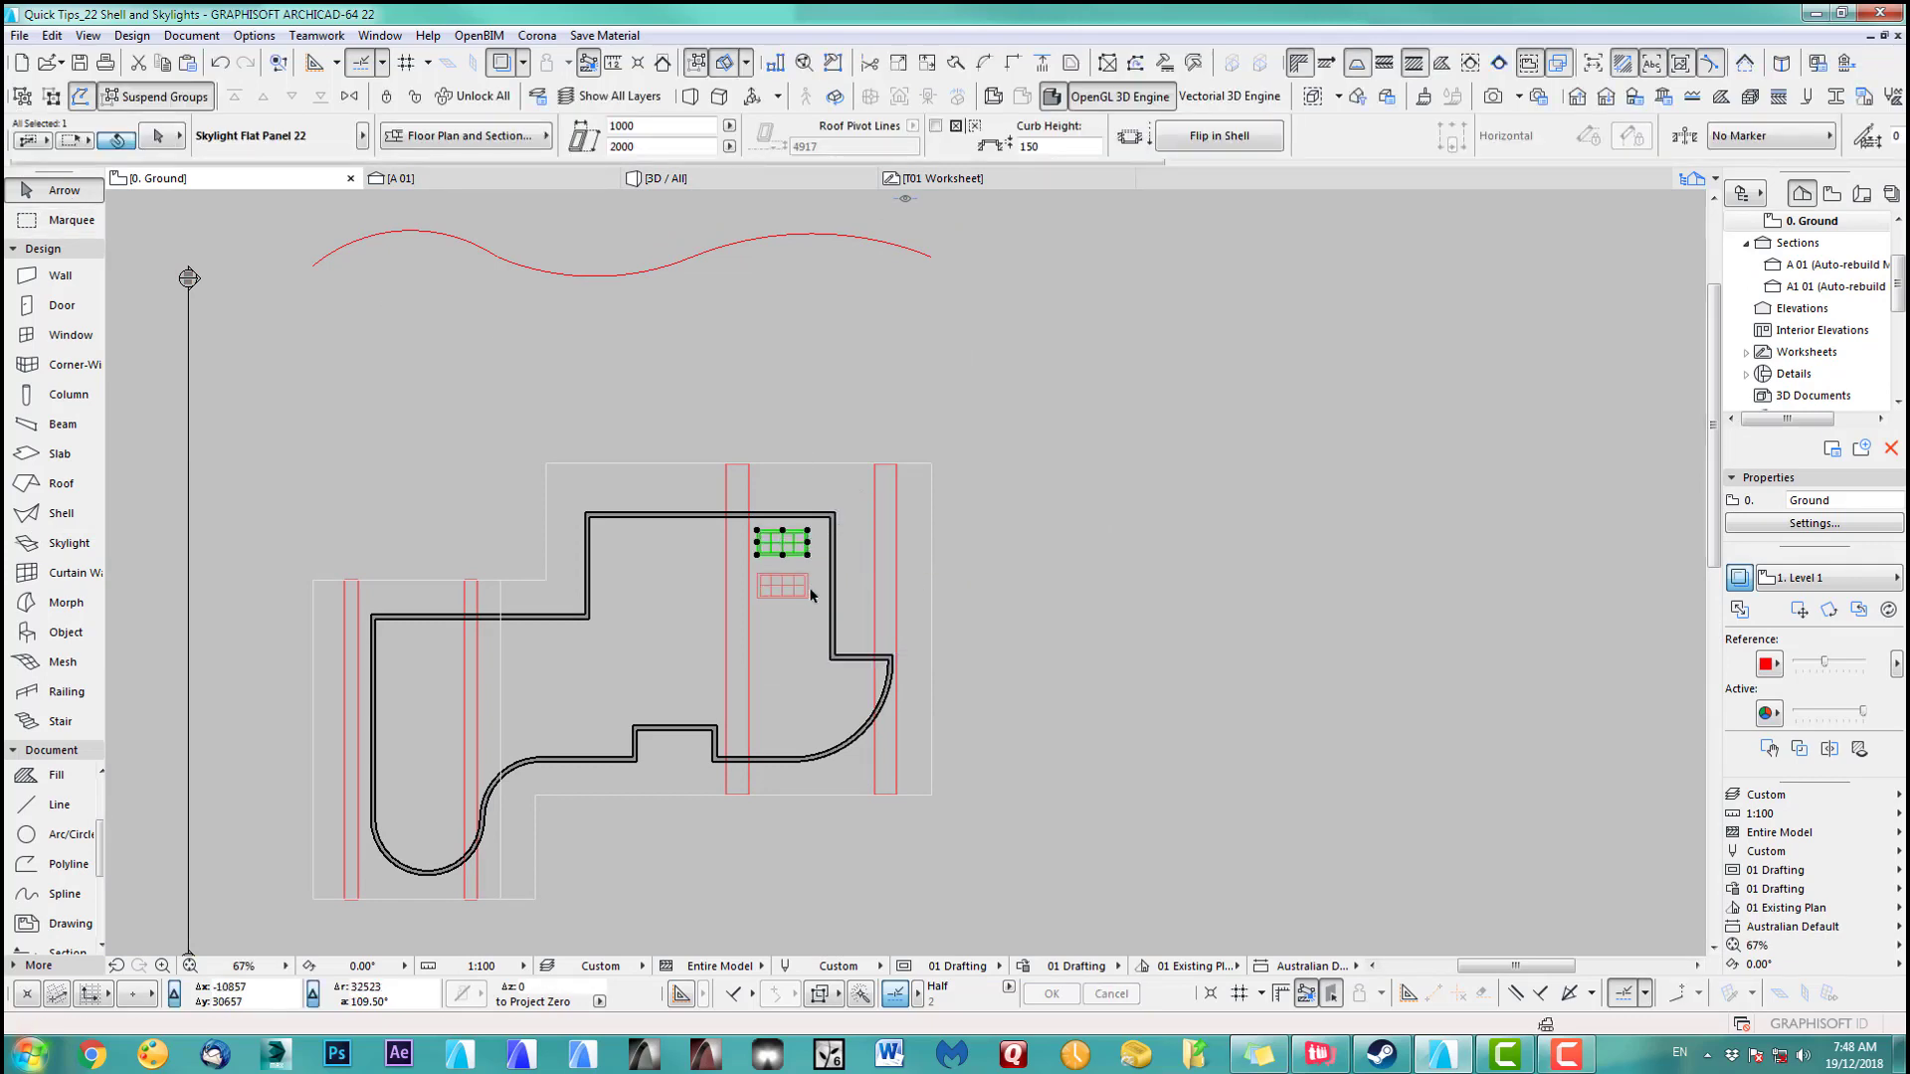
Drag multiple copies of the skylight: two below it in the same column and one over the narrow wing
key("ctrl+d")
left_click(809, 555)
left_click(808, 724)
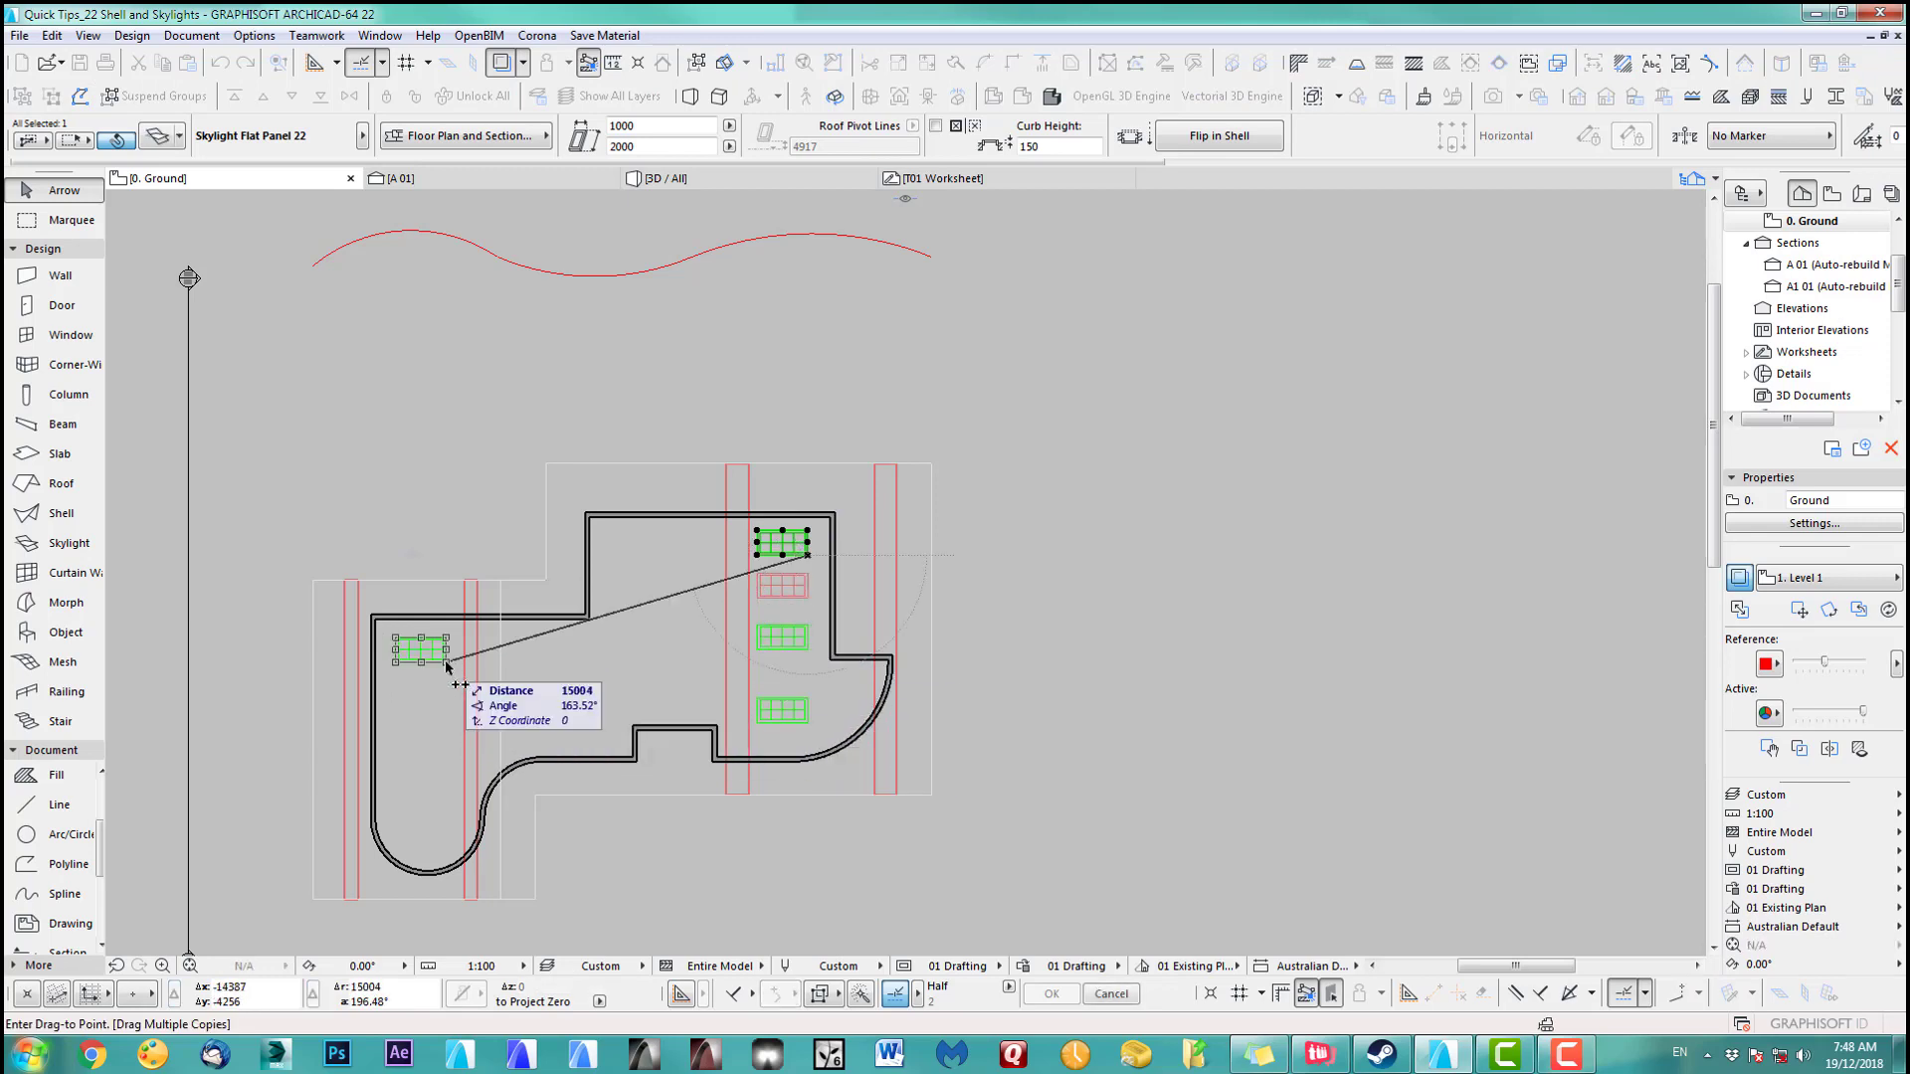
left_click(446, 661)
key("Escape")
middle_click_drag(1215, 603, 1271, 588)
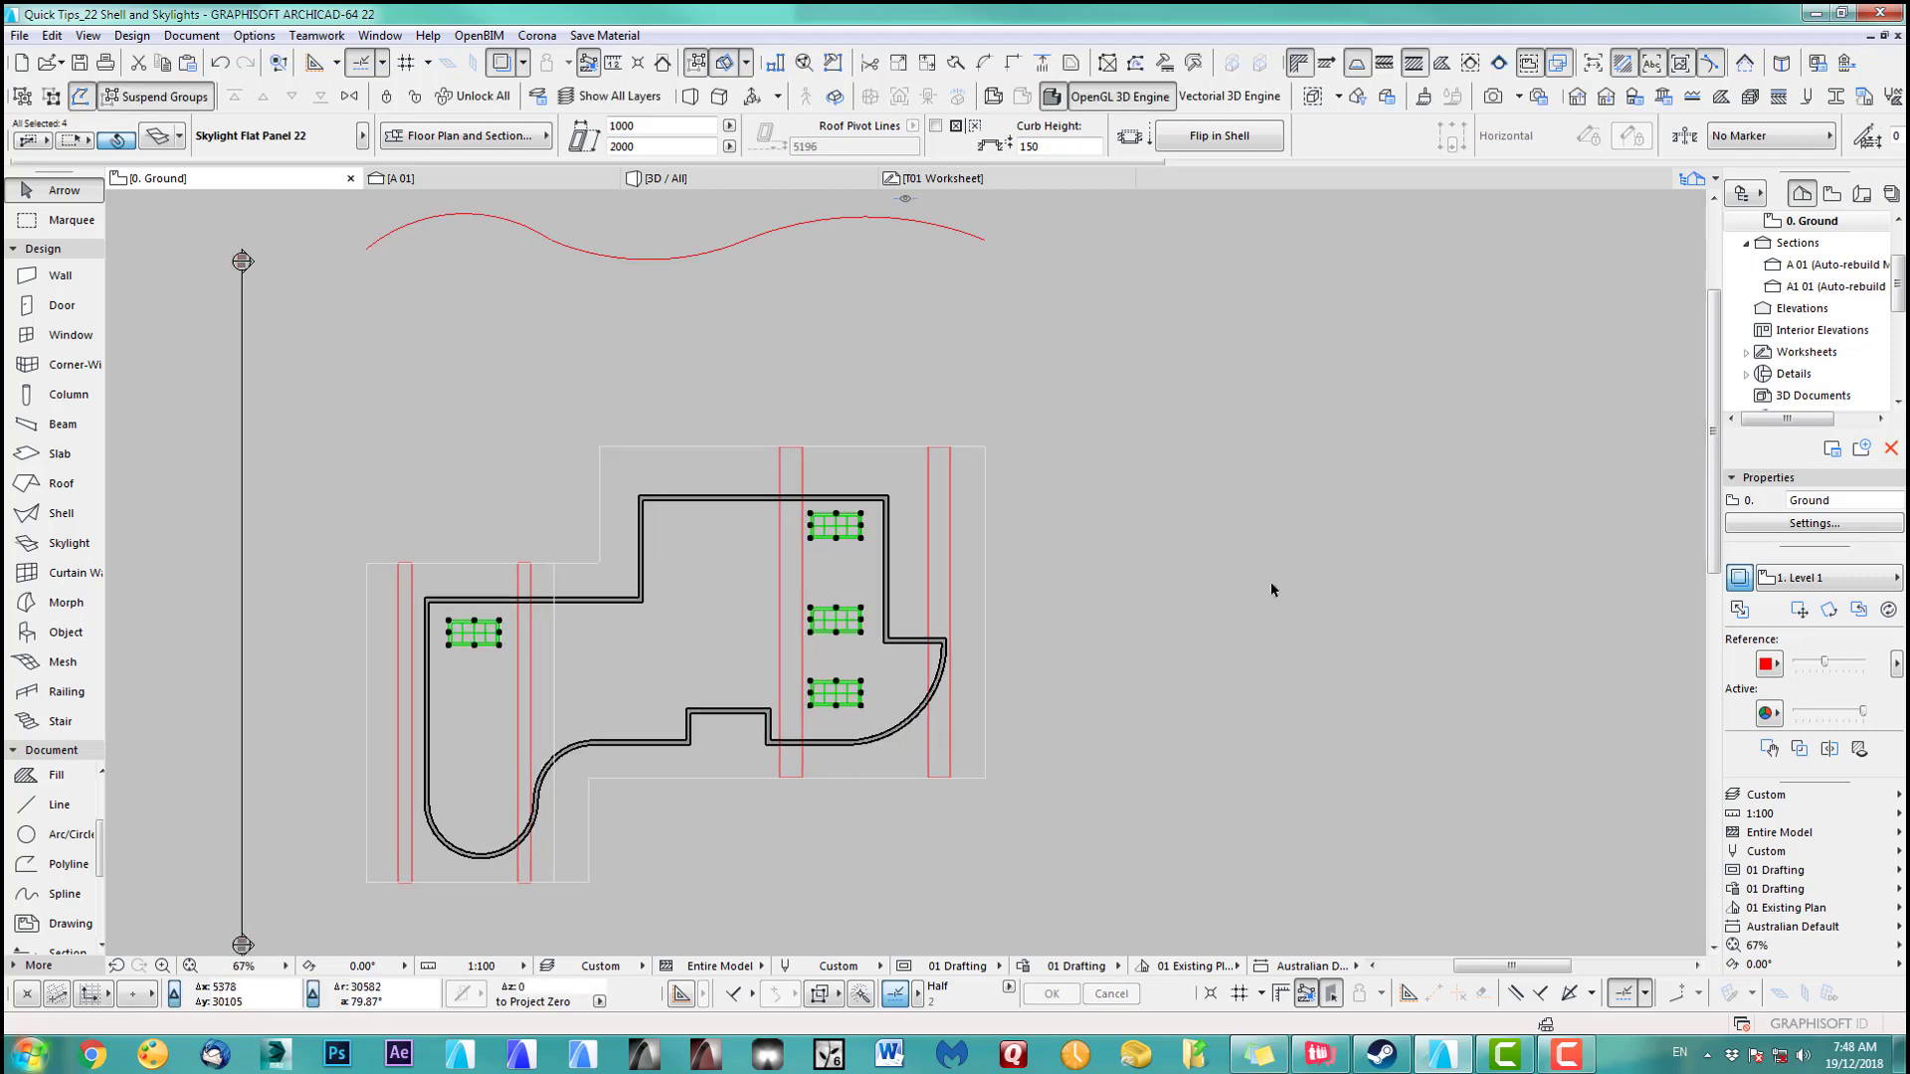
key("Escape")
Check the narrow wing's skylight in 3D, then rotate it 180° in plan about the midpoint of its lower edge
key("F3")
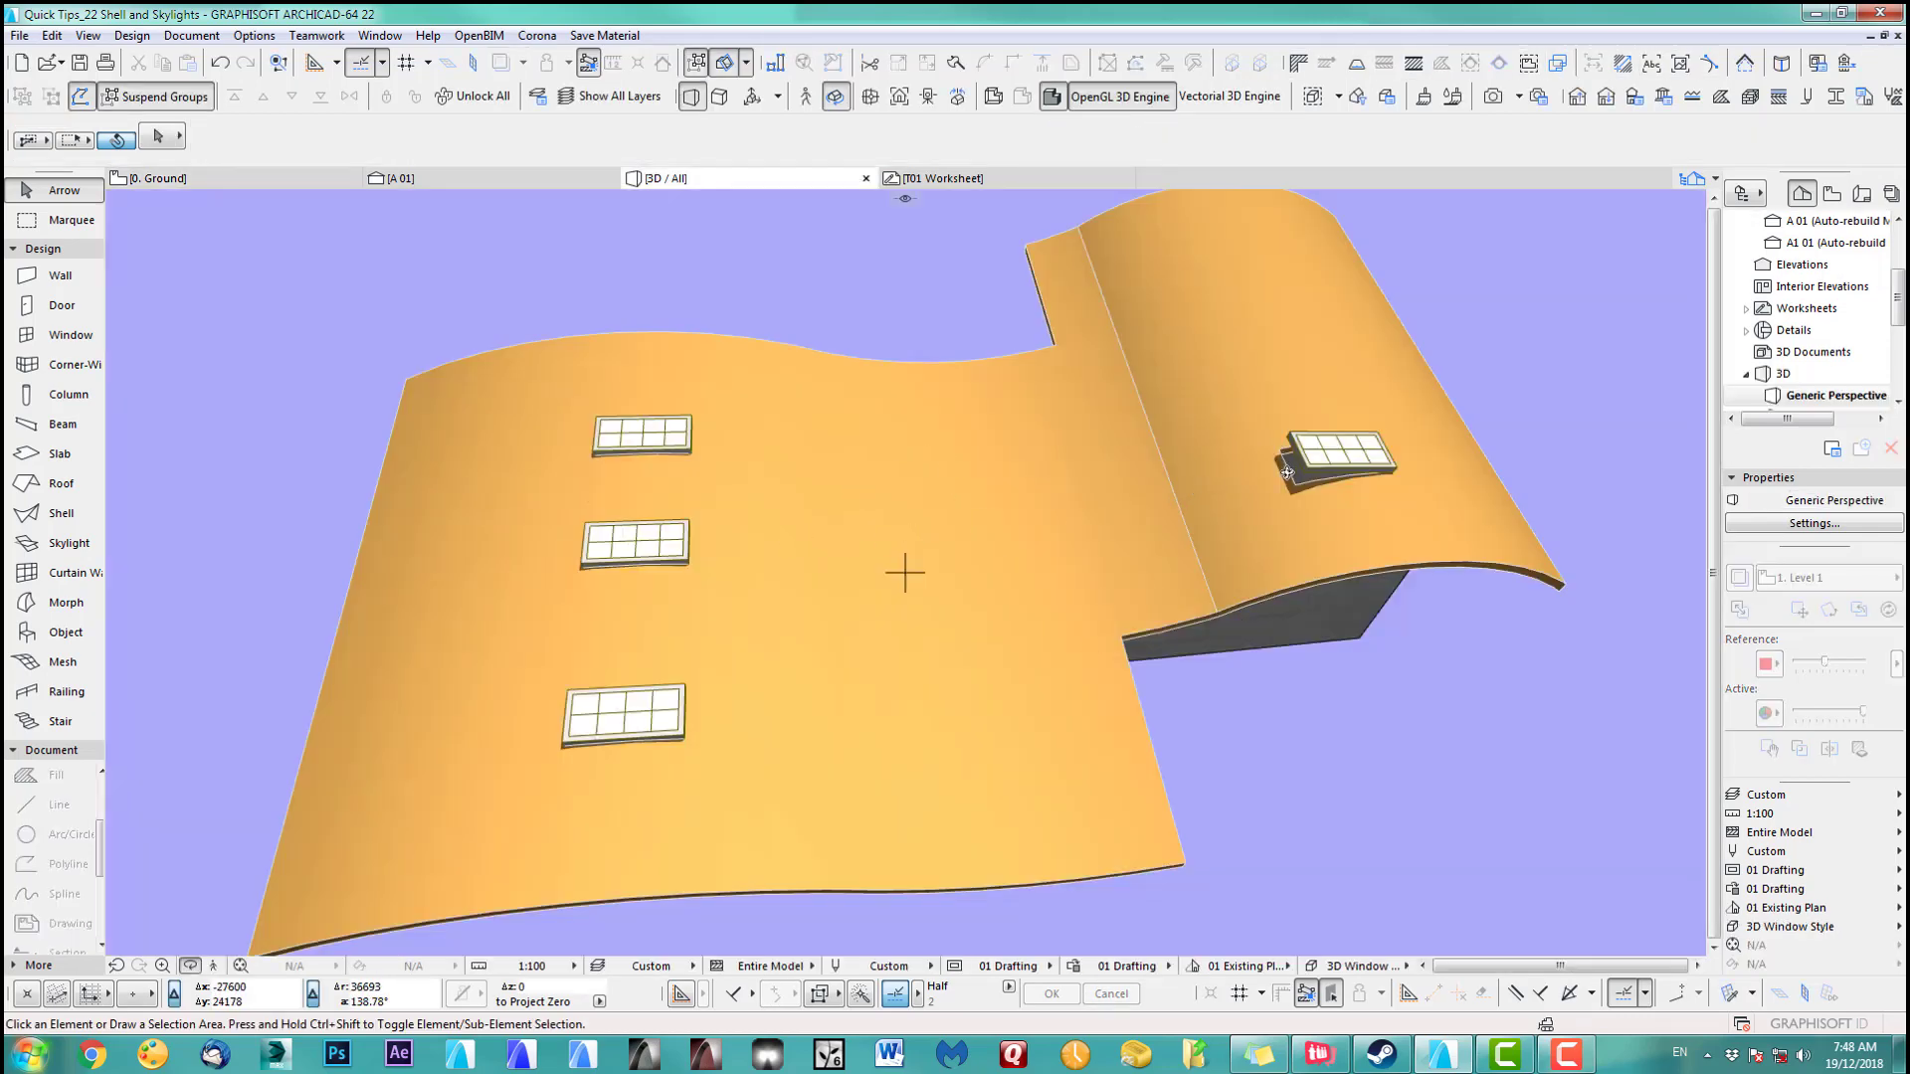
middle_click_drag(1291, 471, 1193, 476, "shift")
scroll(1192, 477, "up", 2)
middle_click_drag(517, 343, 400, 328, "shift")
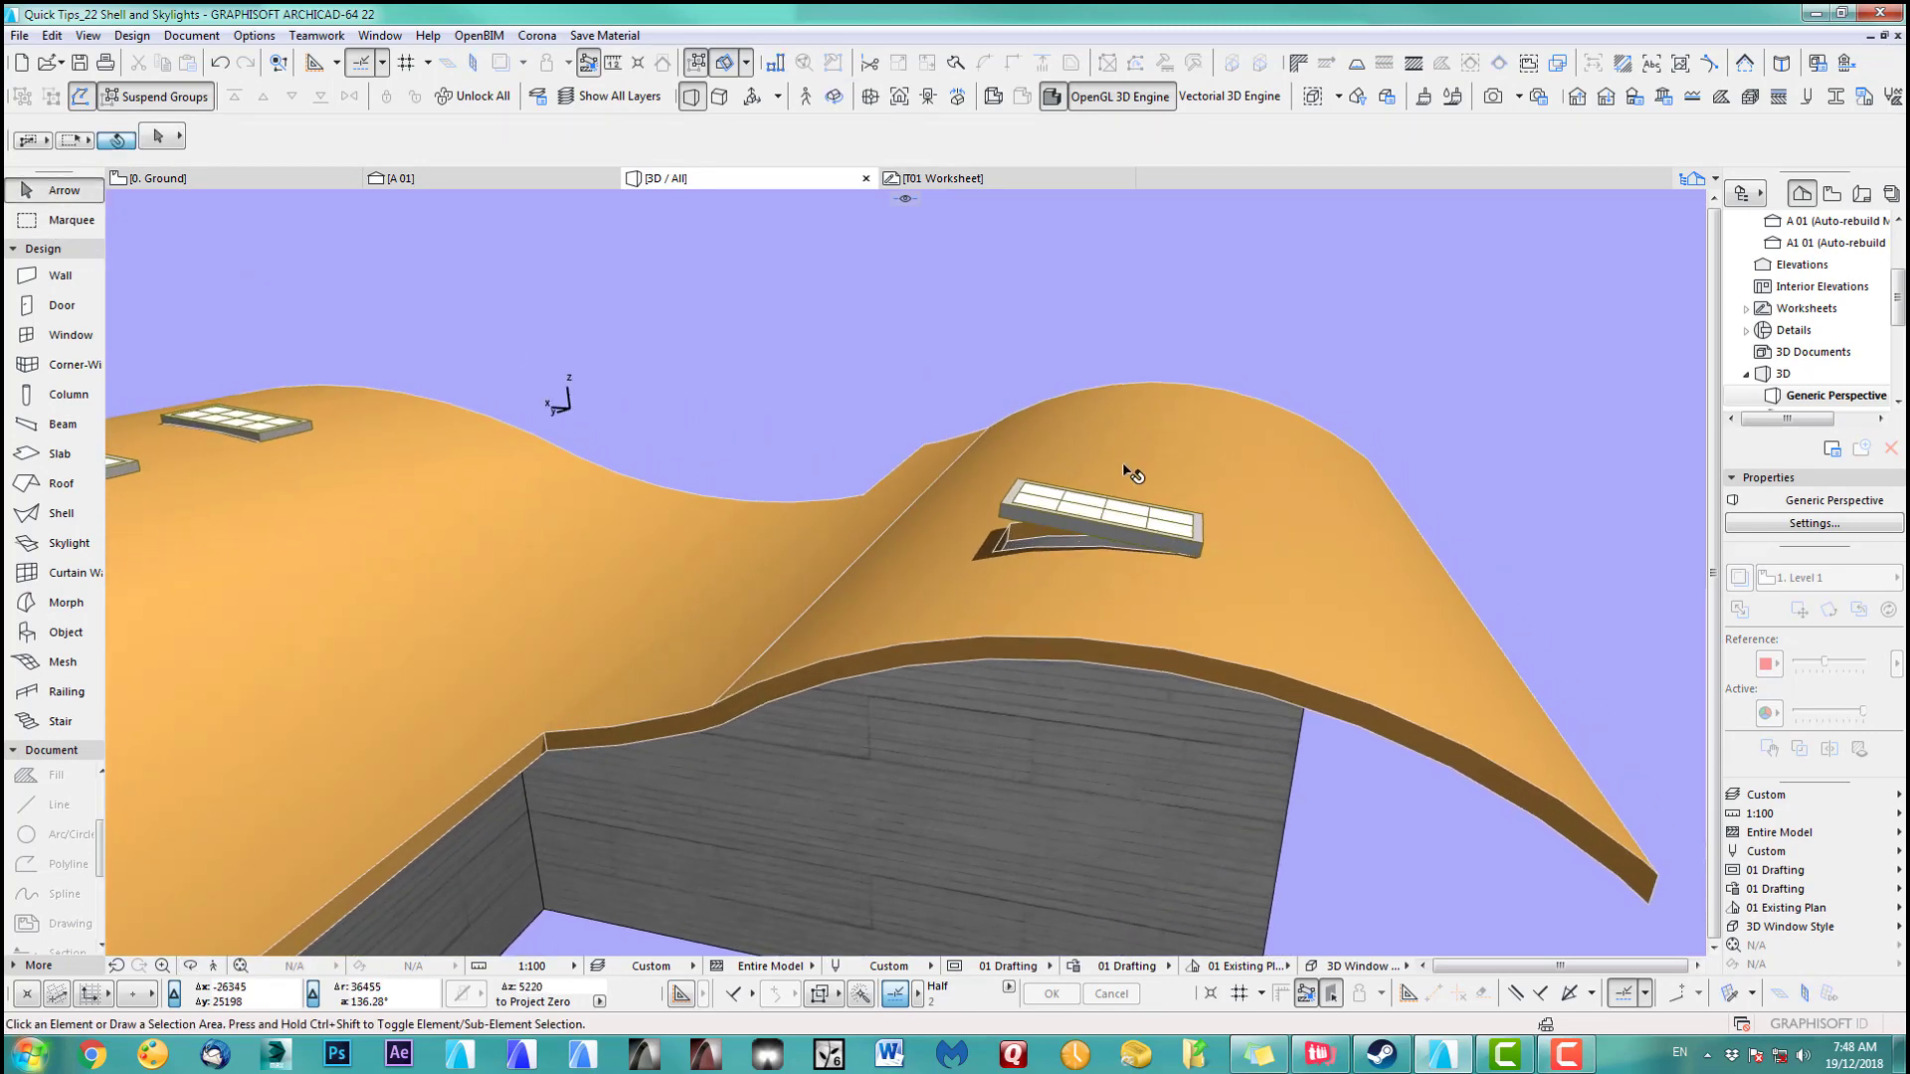
key("F2")
scroll(670, 615, "up", 3)
middle_click_drag(670, 614, 1044, 560)
left_click(748, 617)
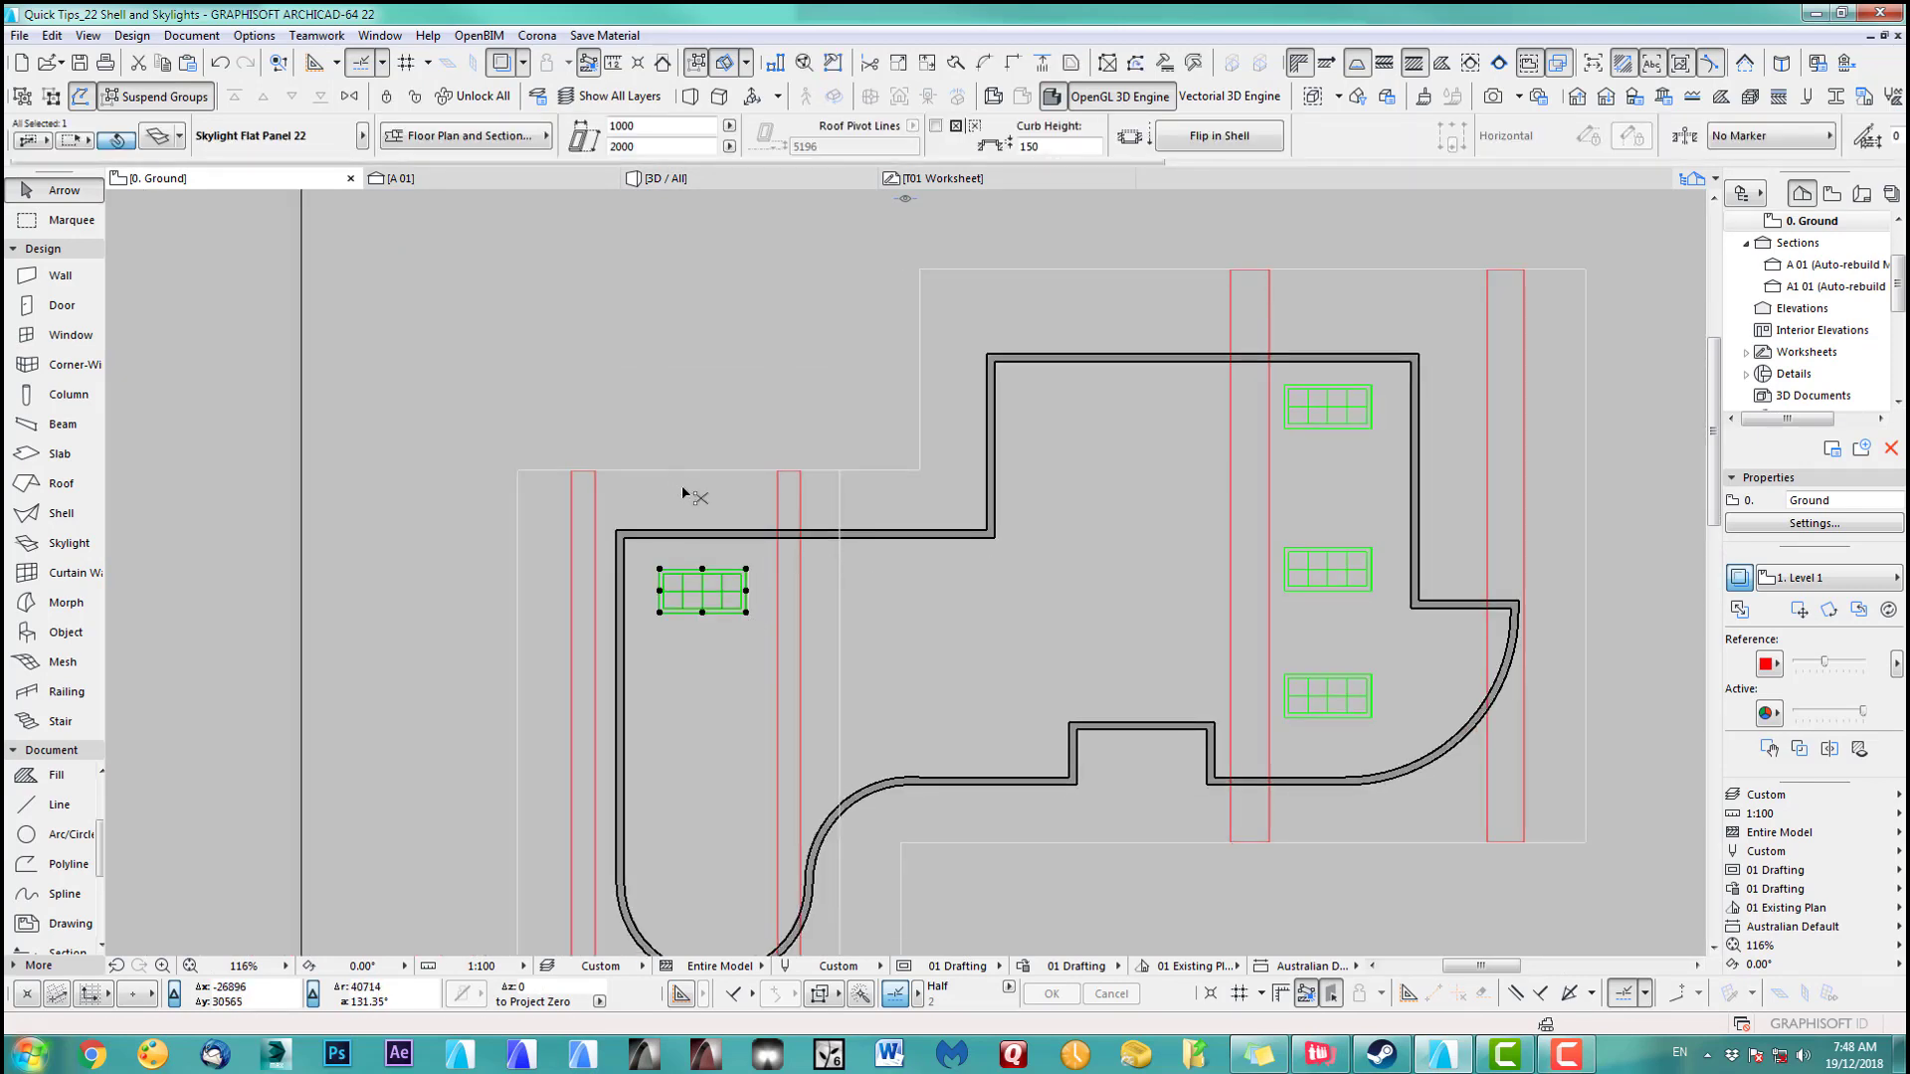
key("ctrl+e")
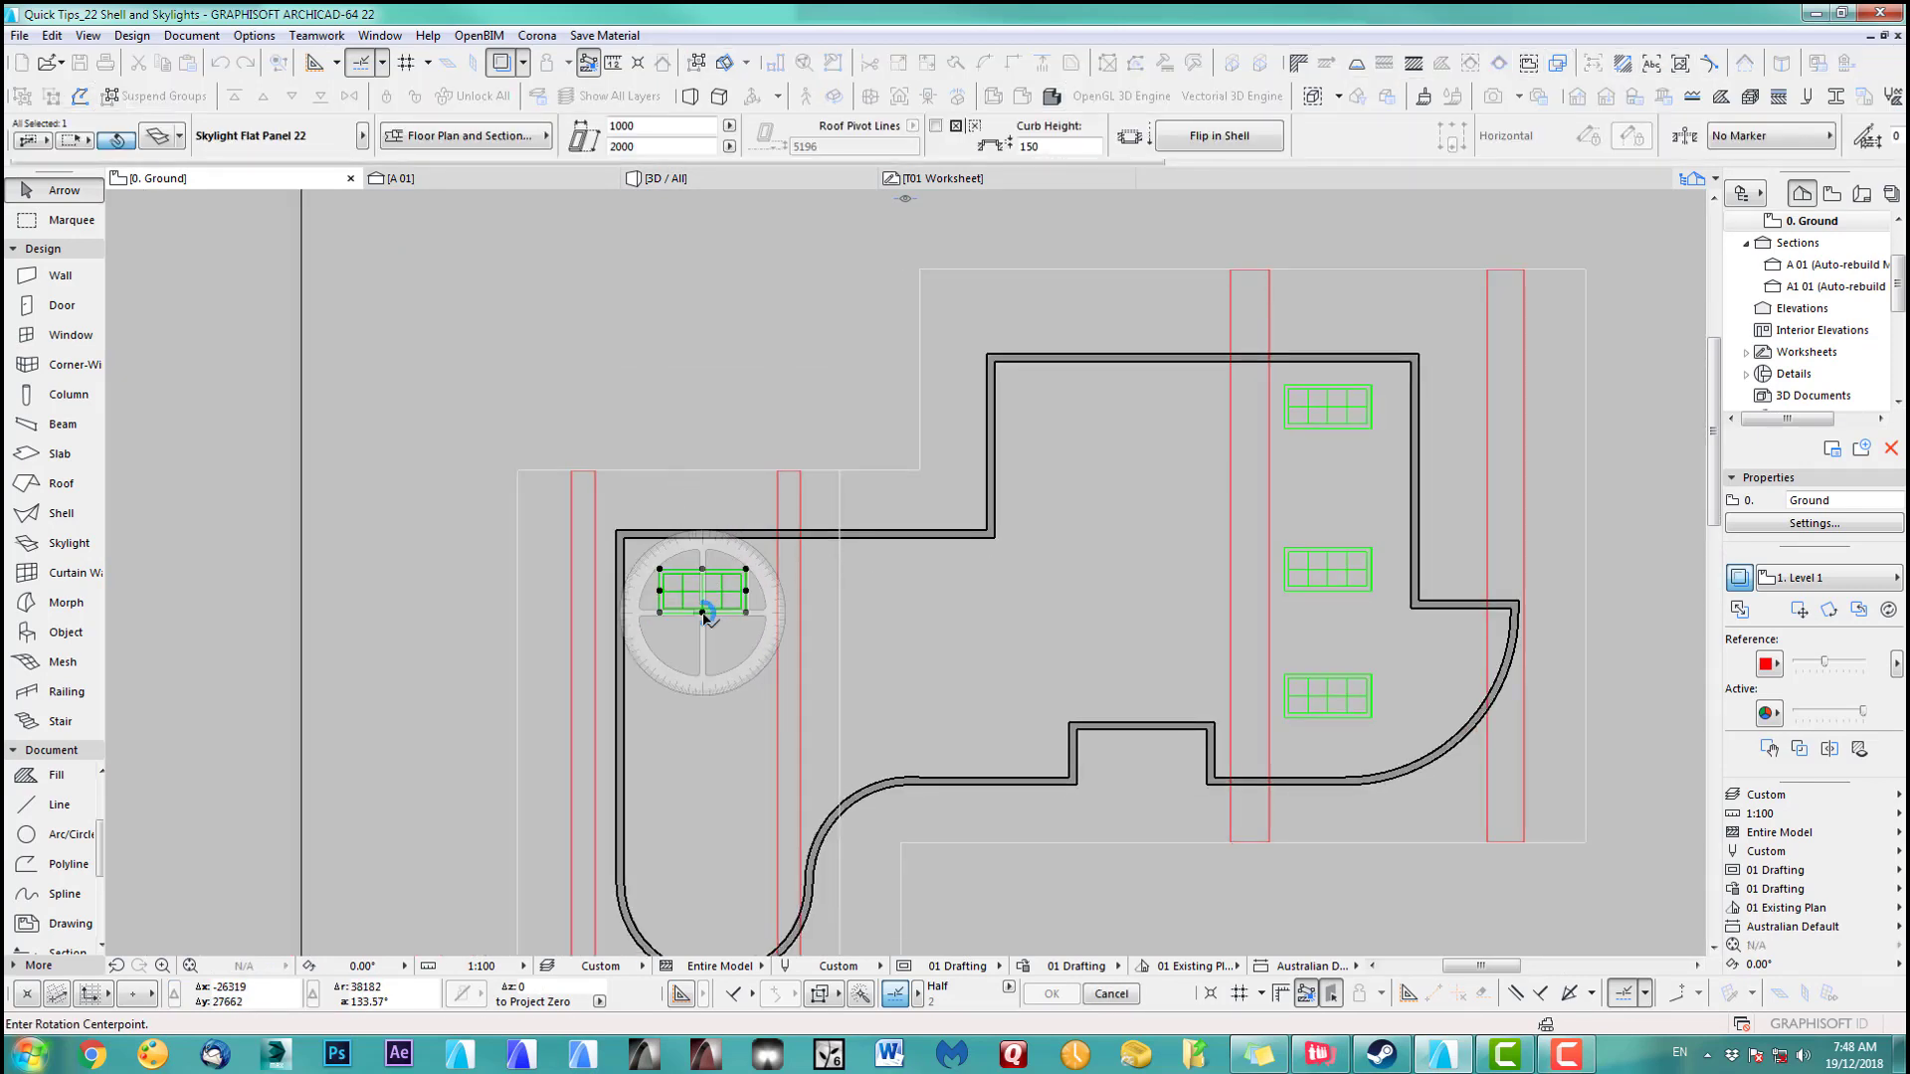
left_click(702, 613)
left_click(704, 495)
left_click(701, 724)
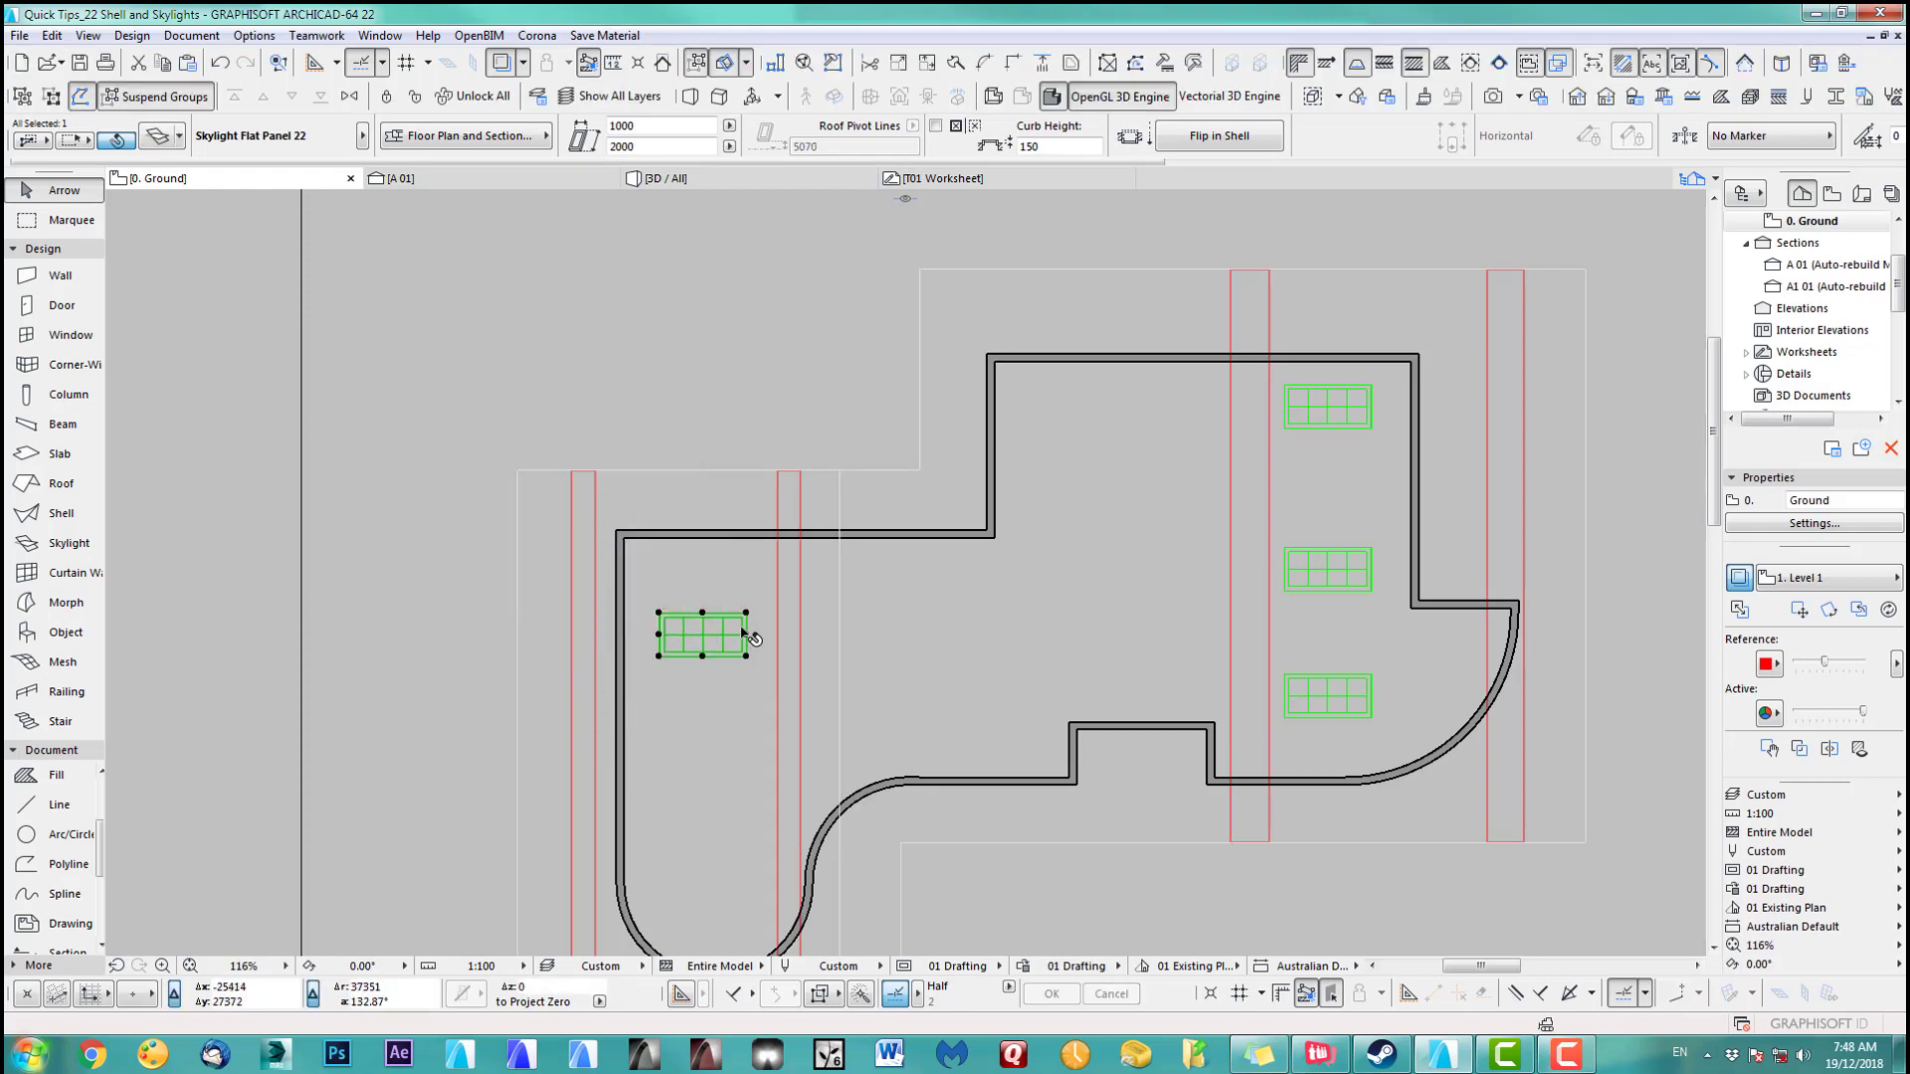
Move the rotated skylight up by its own depth in plan and check how it sits on the shell in 3D
key("ctrl+d")
left_click(746, 635)
left_click(744, 592)
left_click(725, 382)
key("F3")
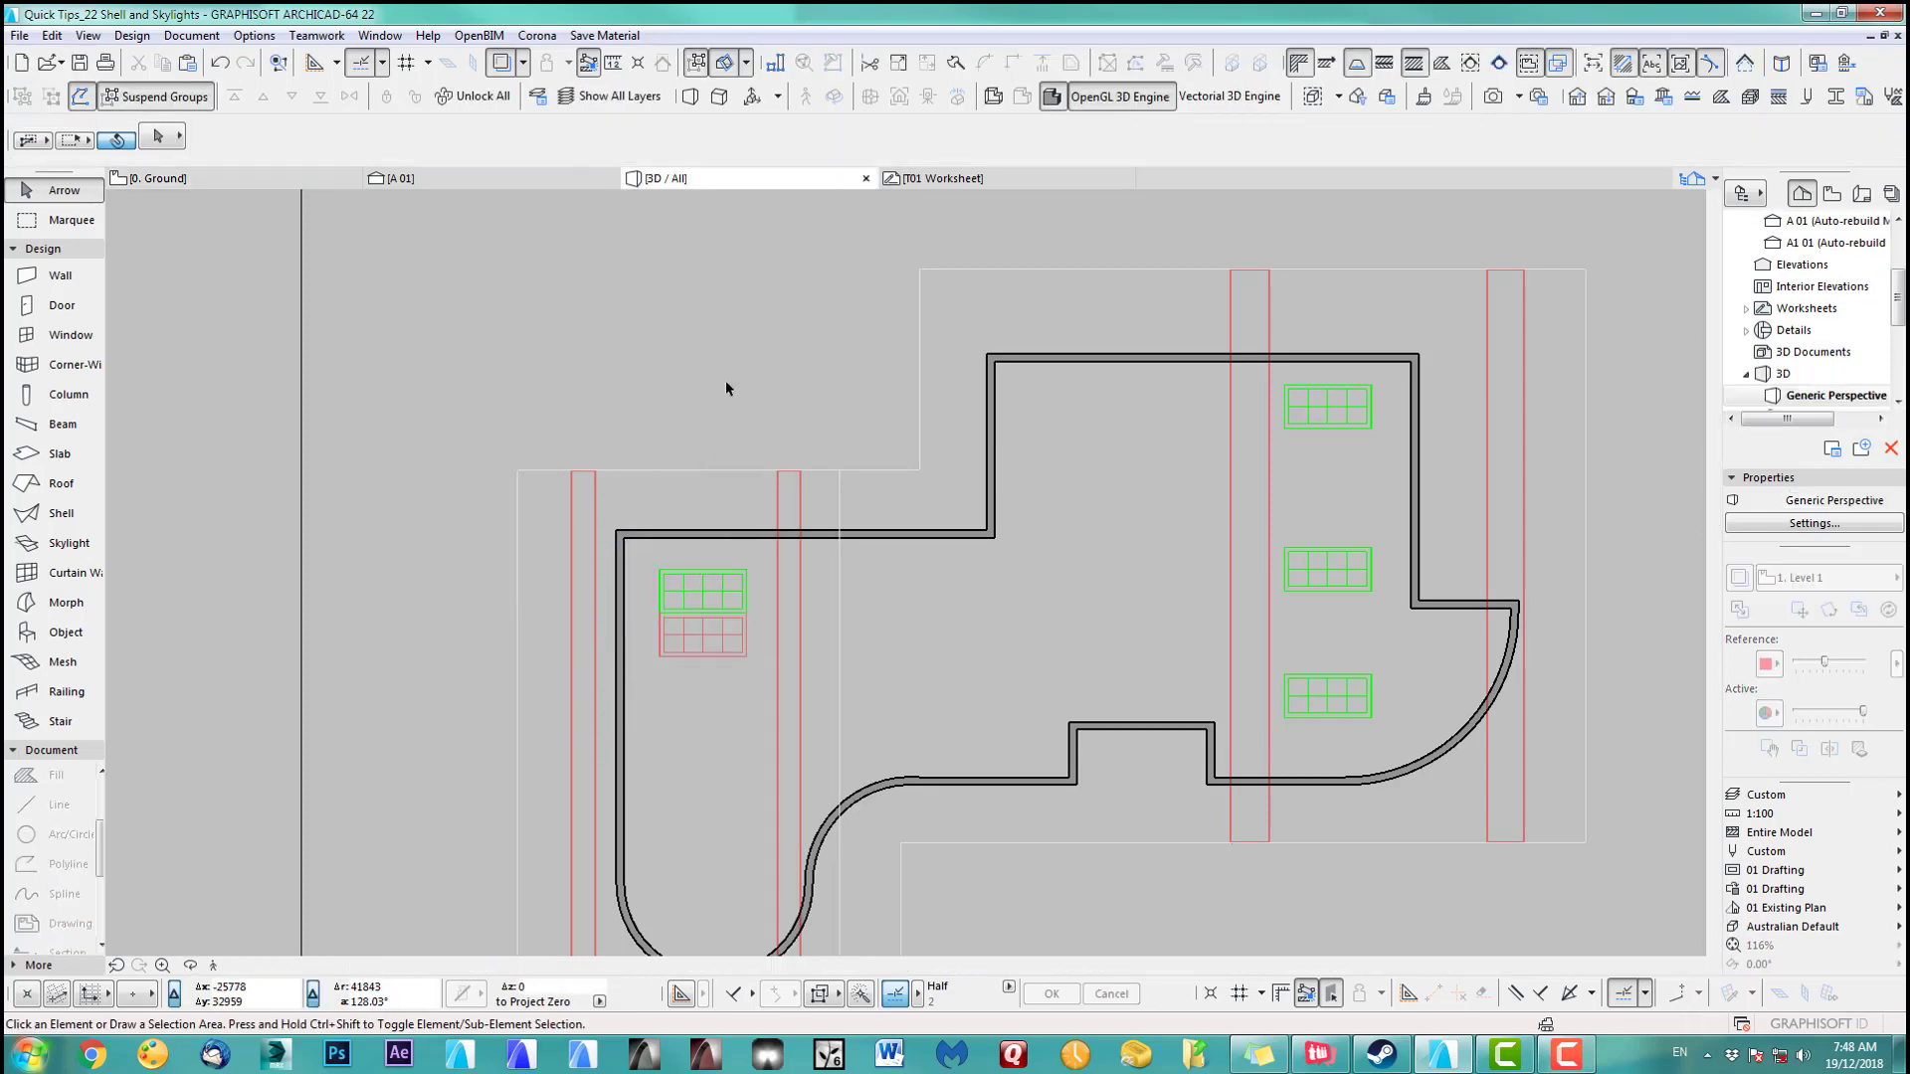
scroll(1198, 540, "down", 2)
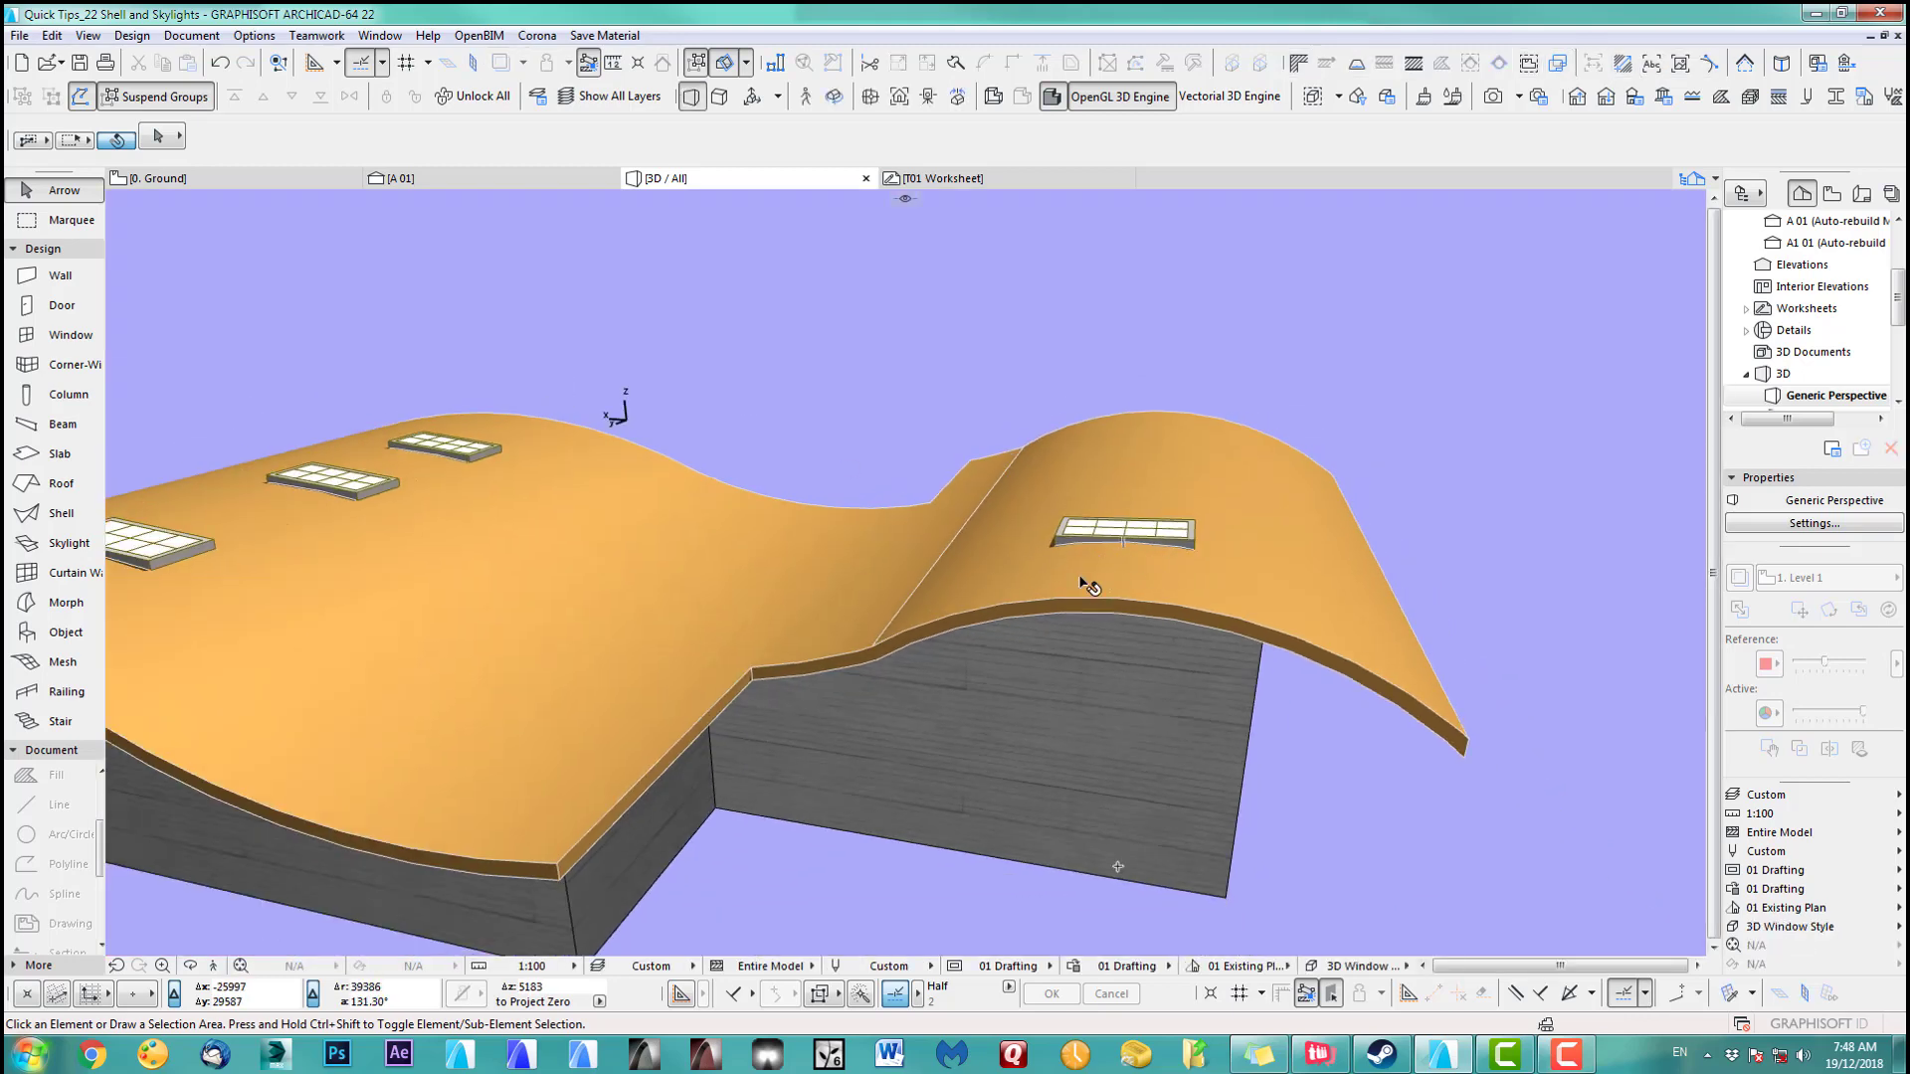
middle_click_drag(643, 625, 1180, 467, "shift")
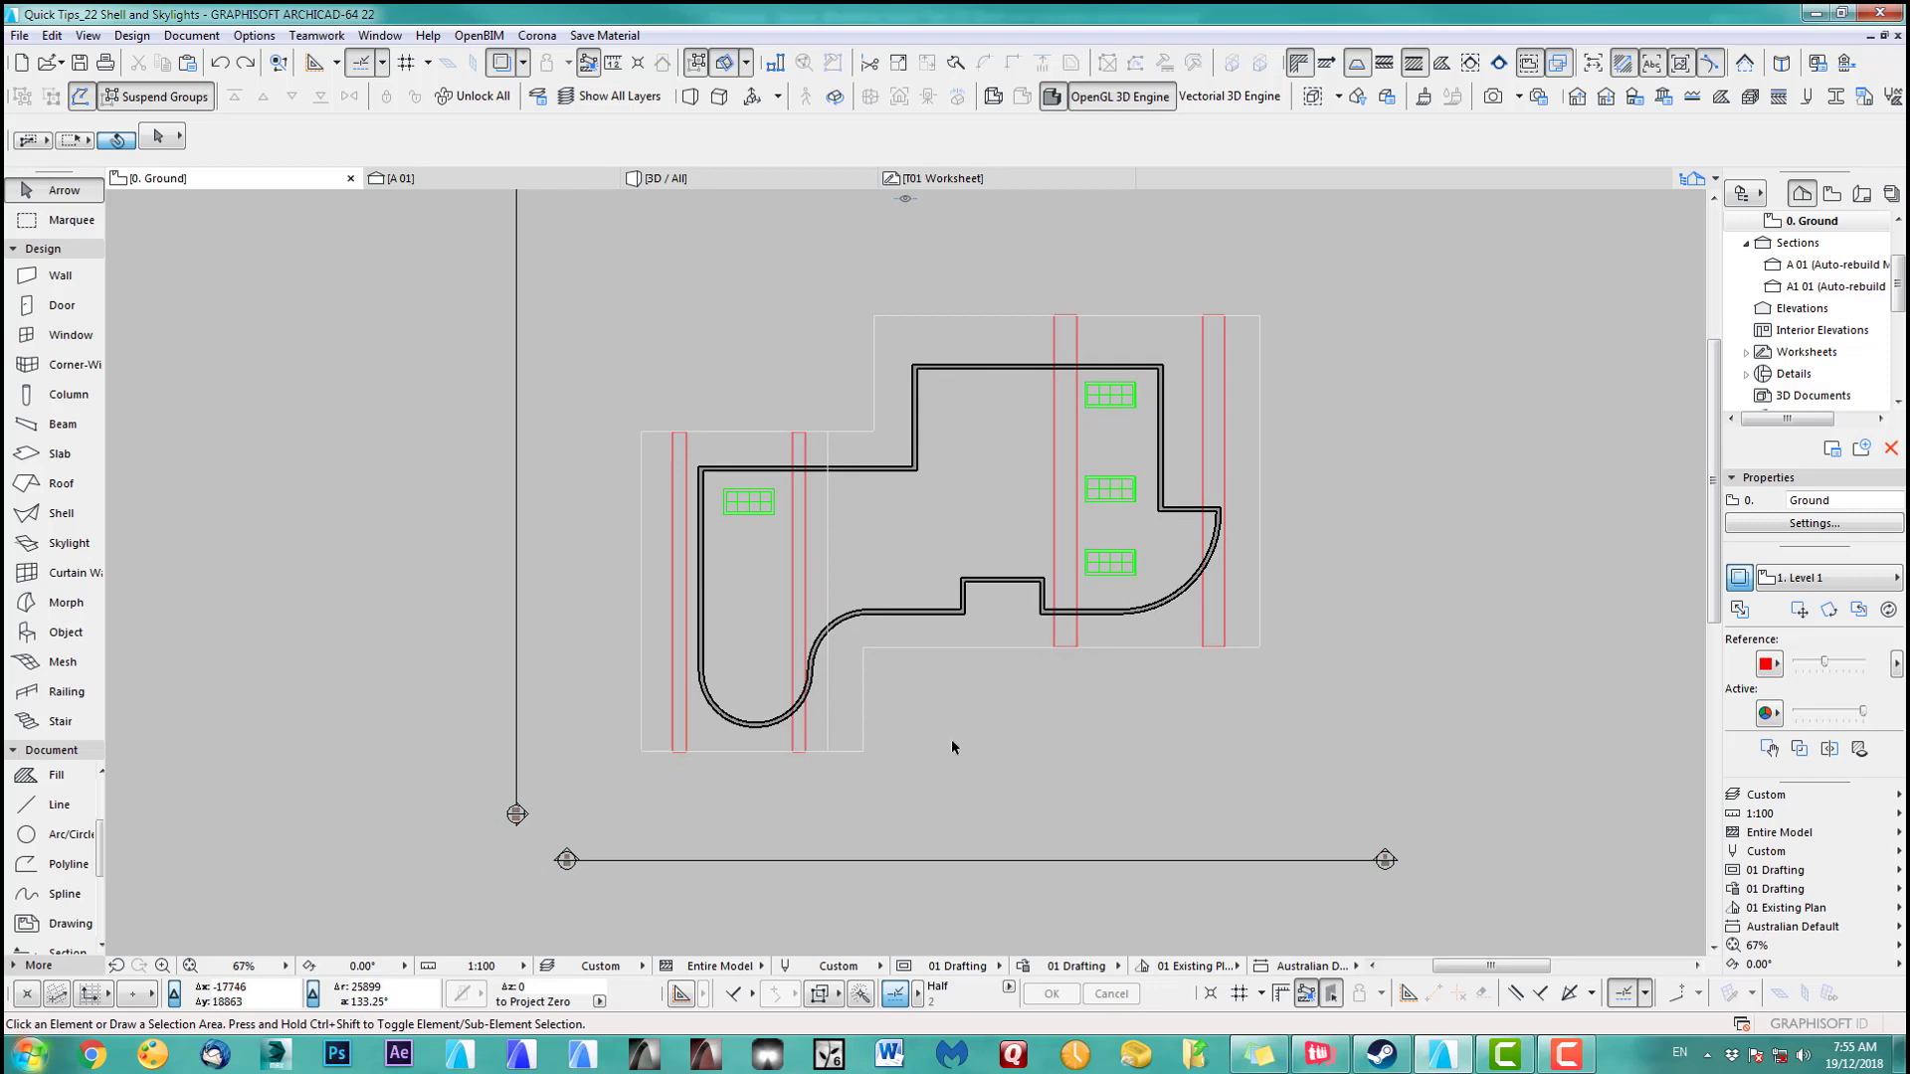
Fillet the two lower corners of the shell contour over the narrow wing with a 4000 radius and inspect them in 3D
left_click(863, 752)
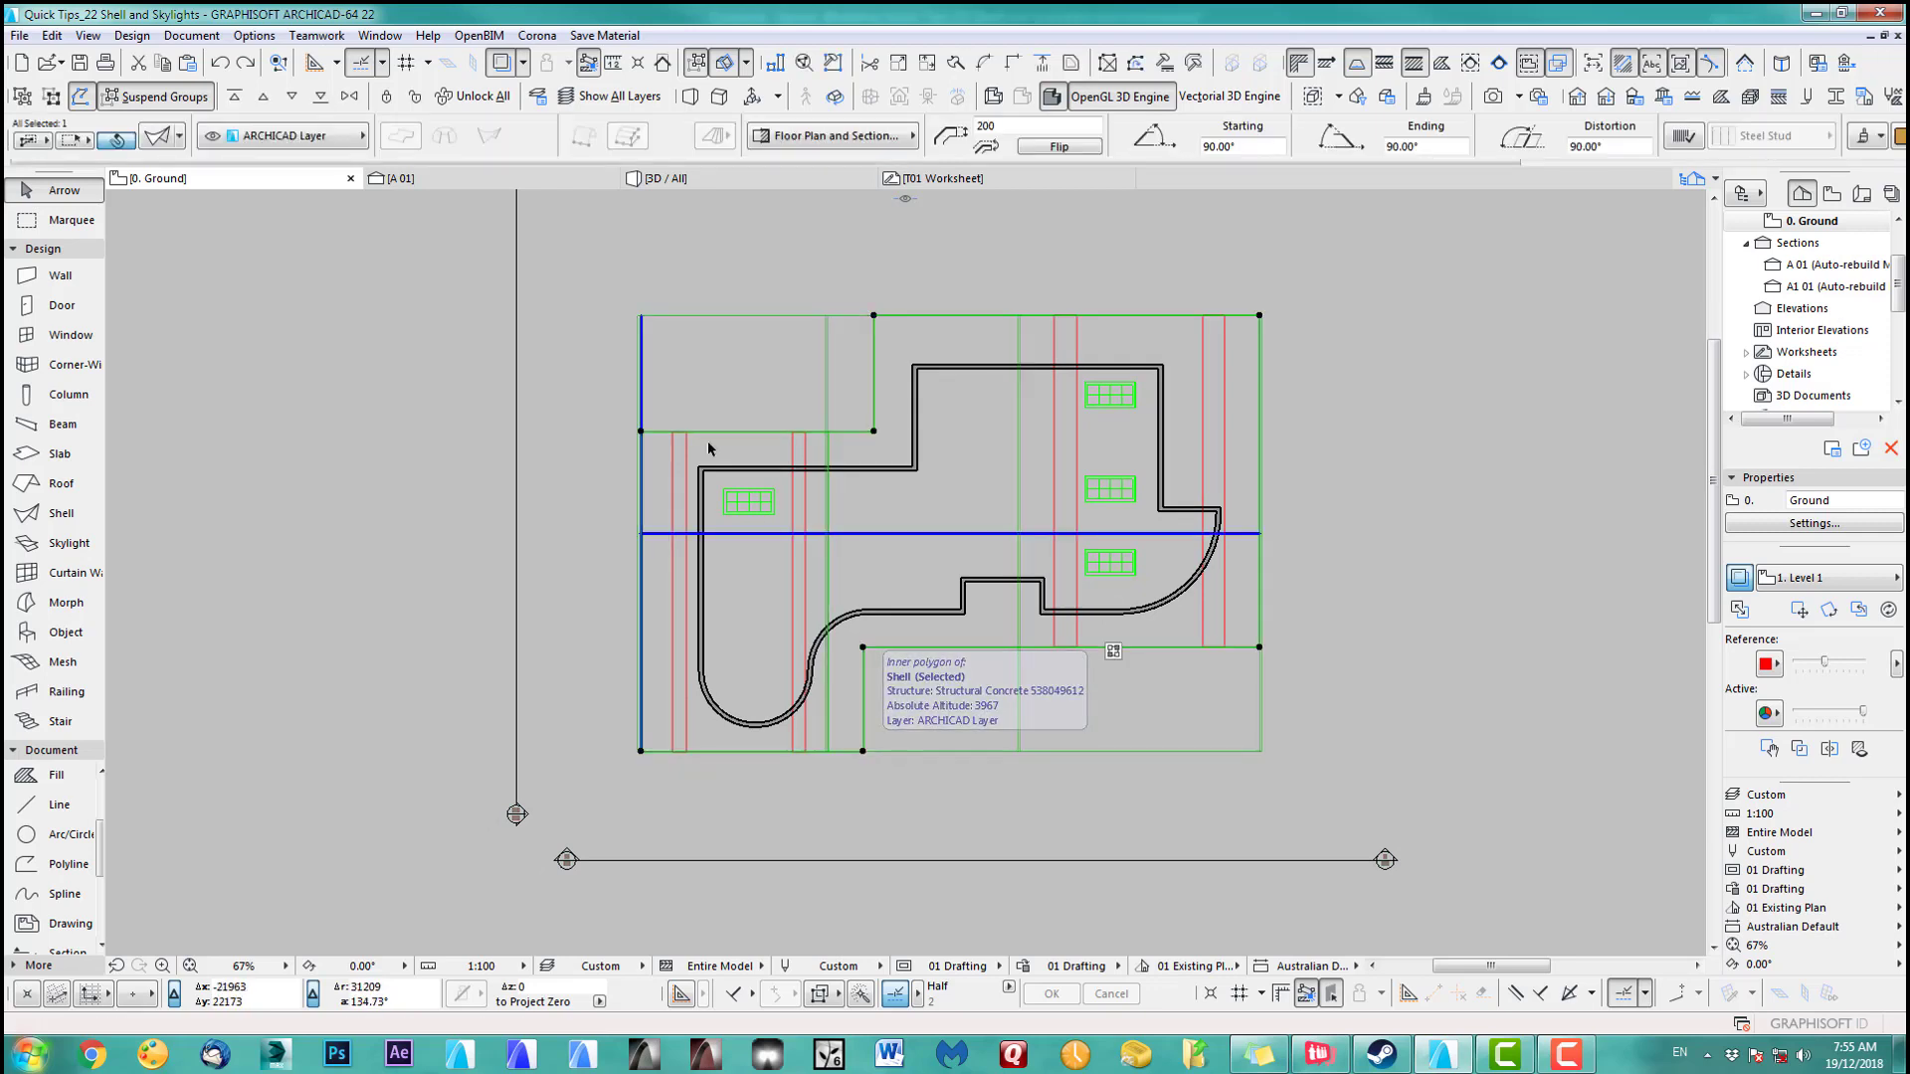
left_click(864, 752)
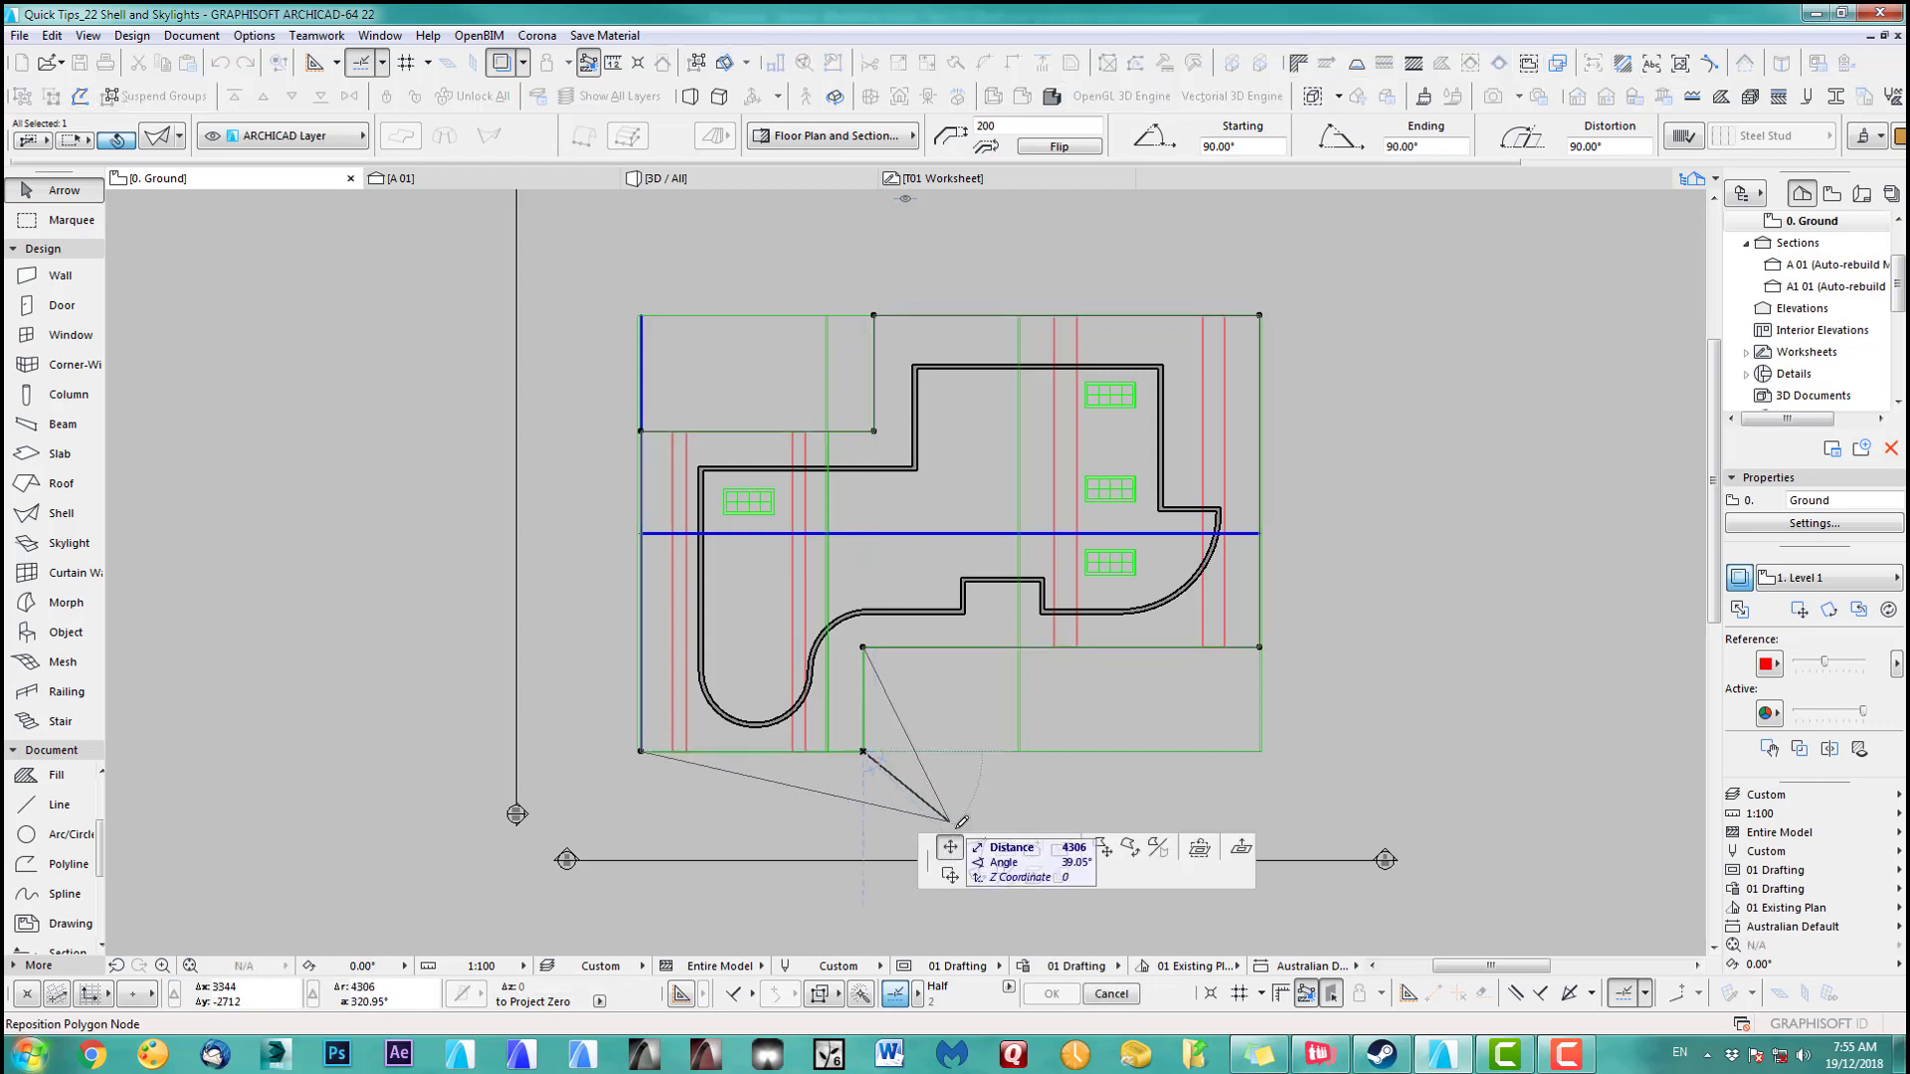
left_click(978, 849)
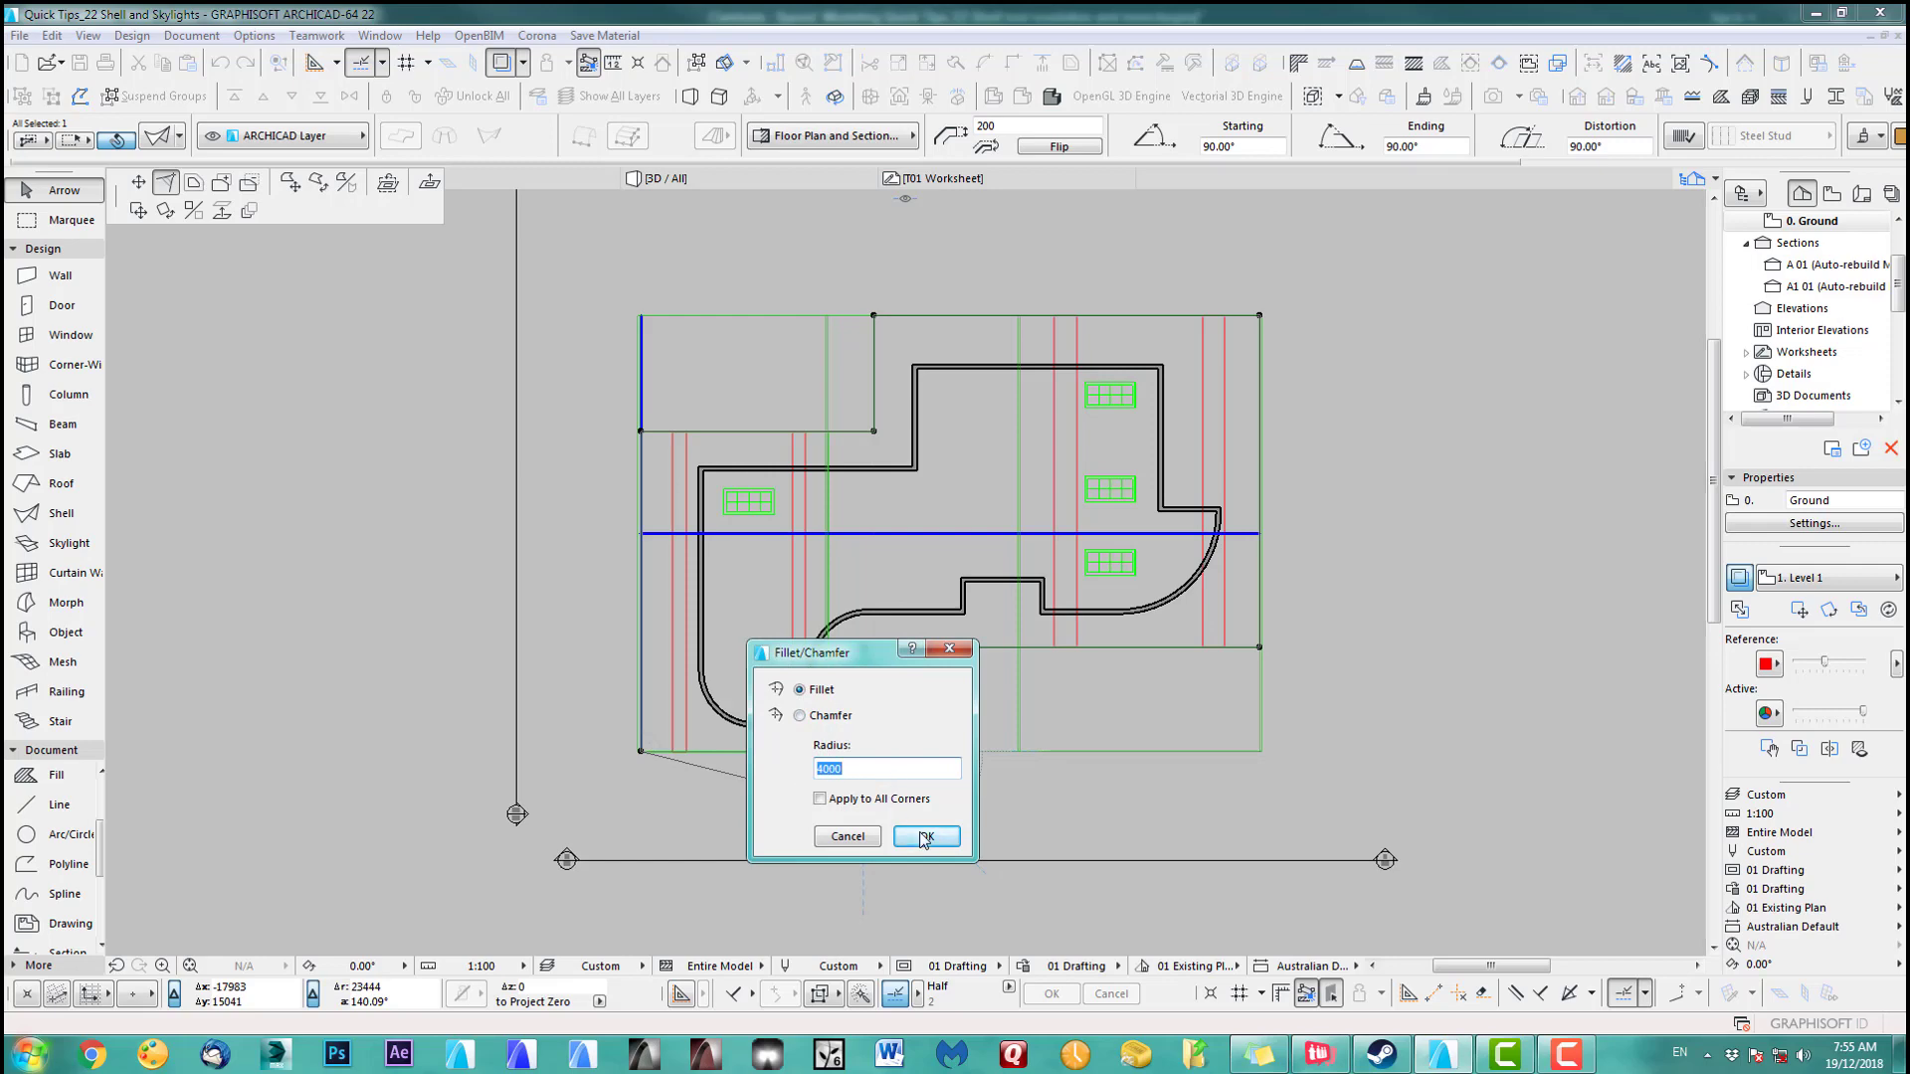
left_click(927, 836)
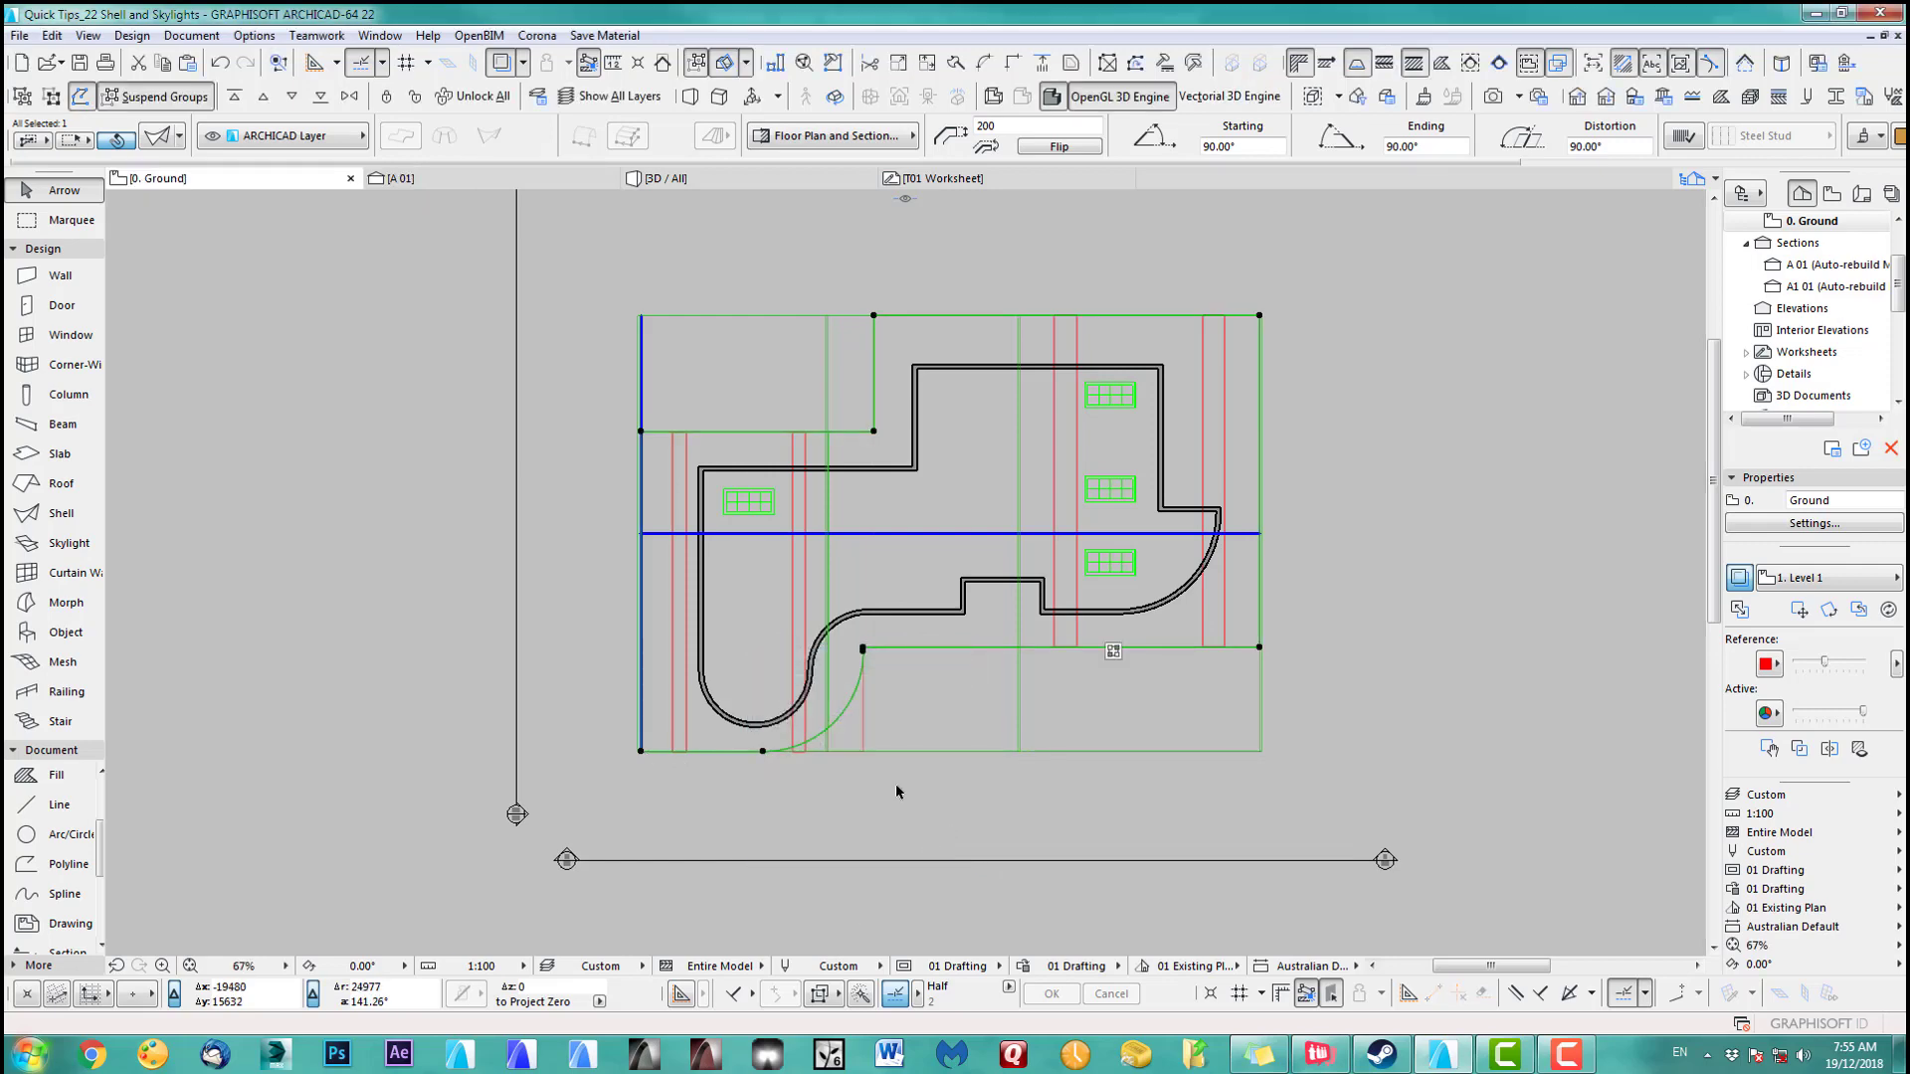
left_click(641, 753)
left_click(746, 848)
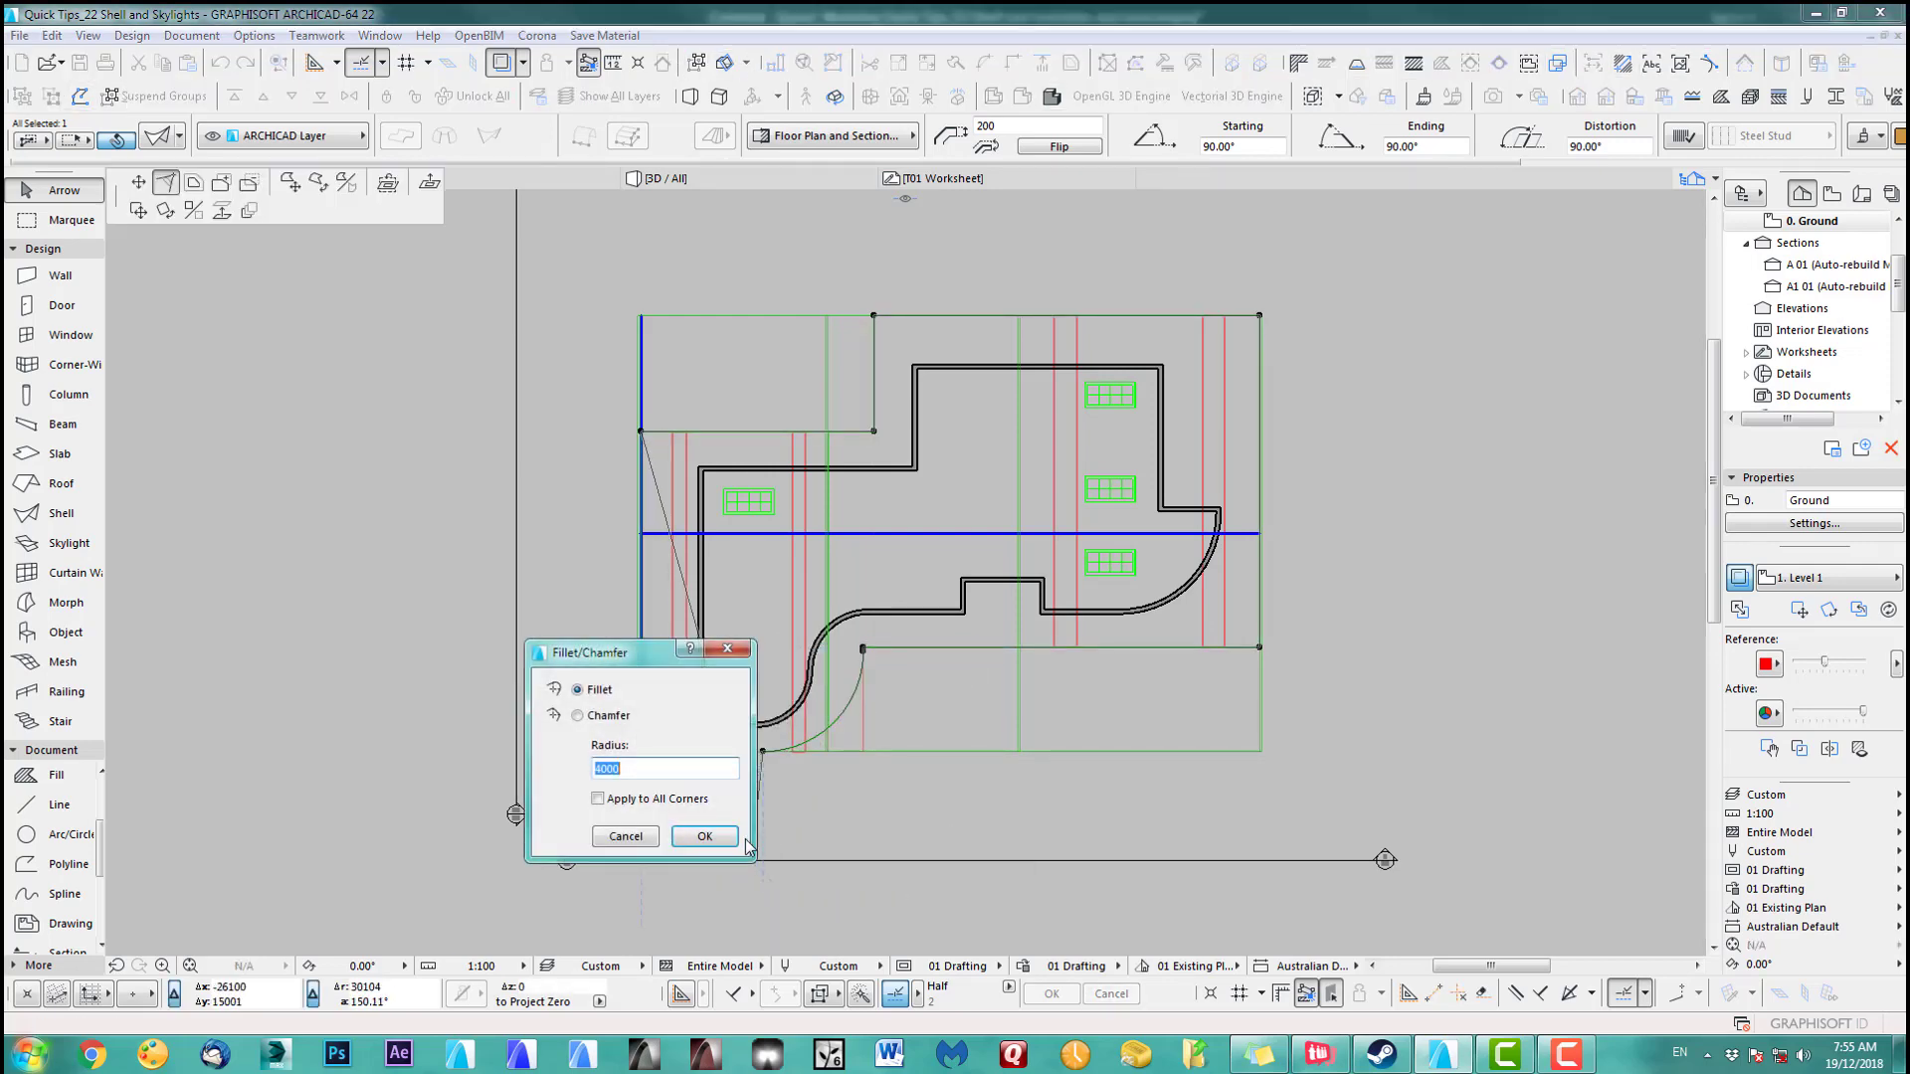
left_click(731, 839)
left_click(885, 798)
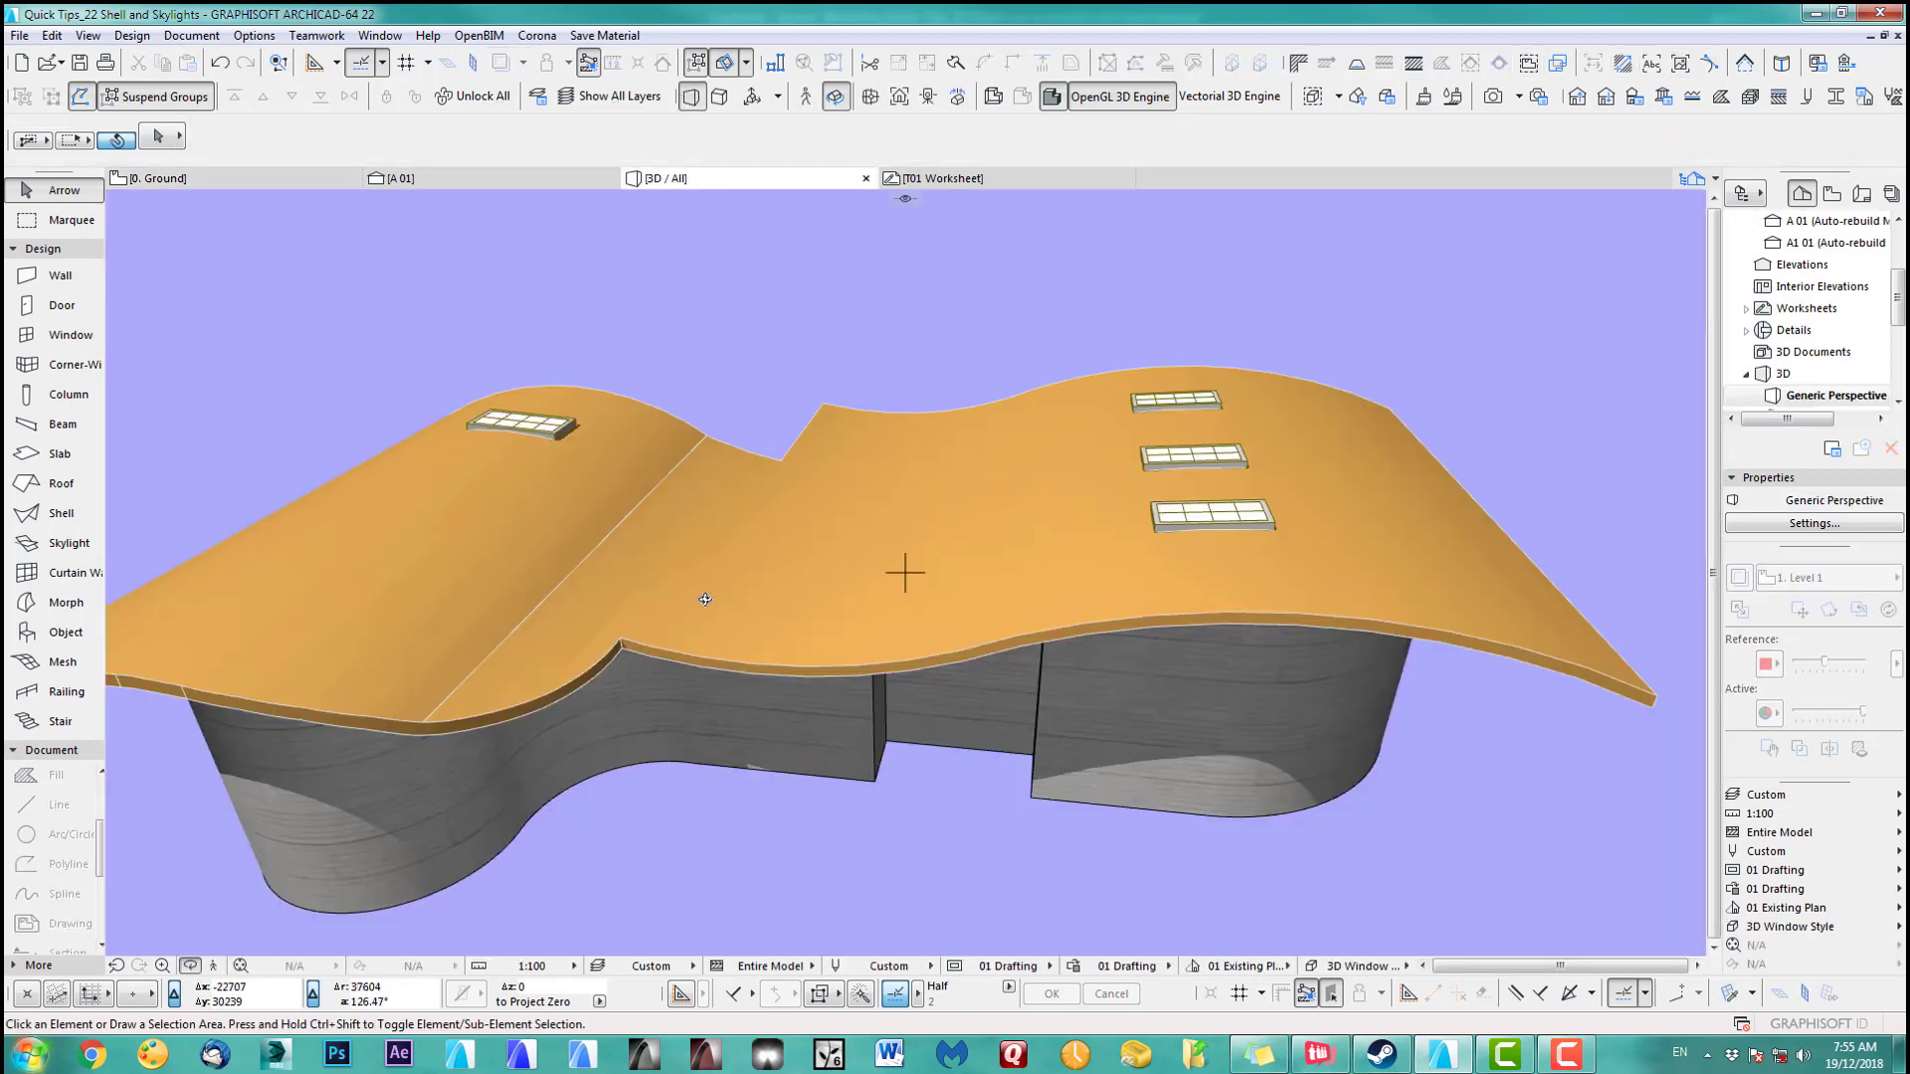
left_click_drag(665, 592, 1010, 554)
scroll(891, 533, "down", 3)
left_click_drag(576, 686, 884, 616)
middle_click_drag(885, 615, 724, 727, "shift")
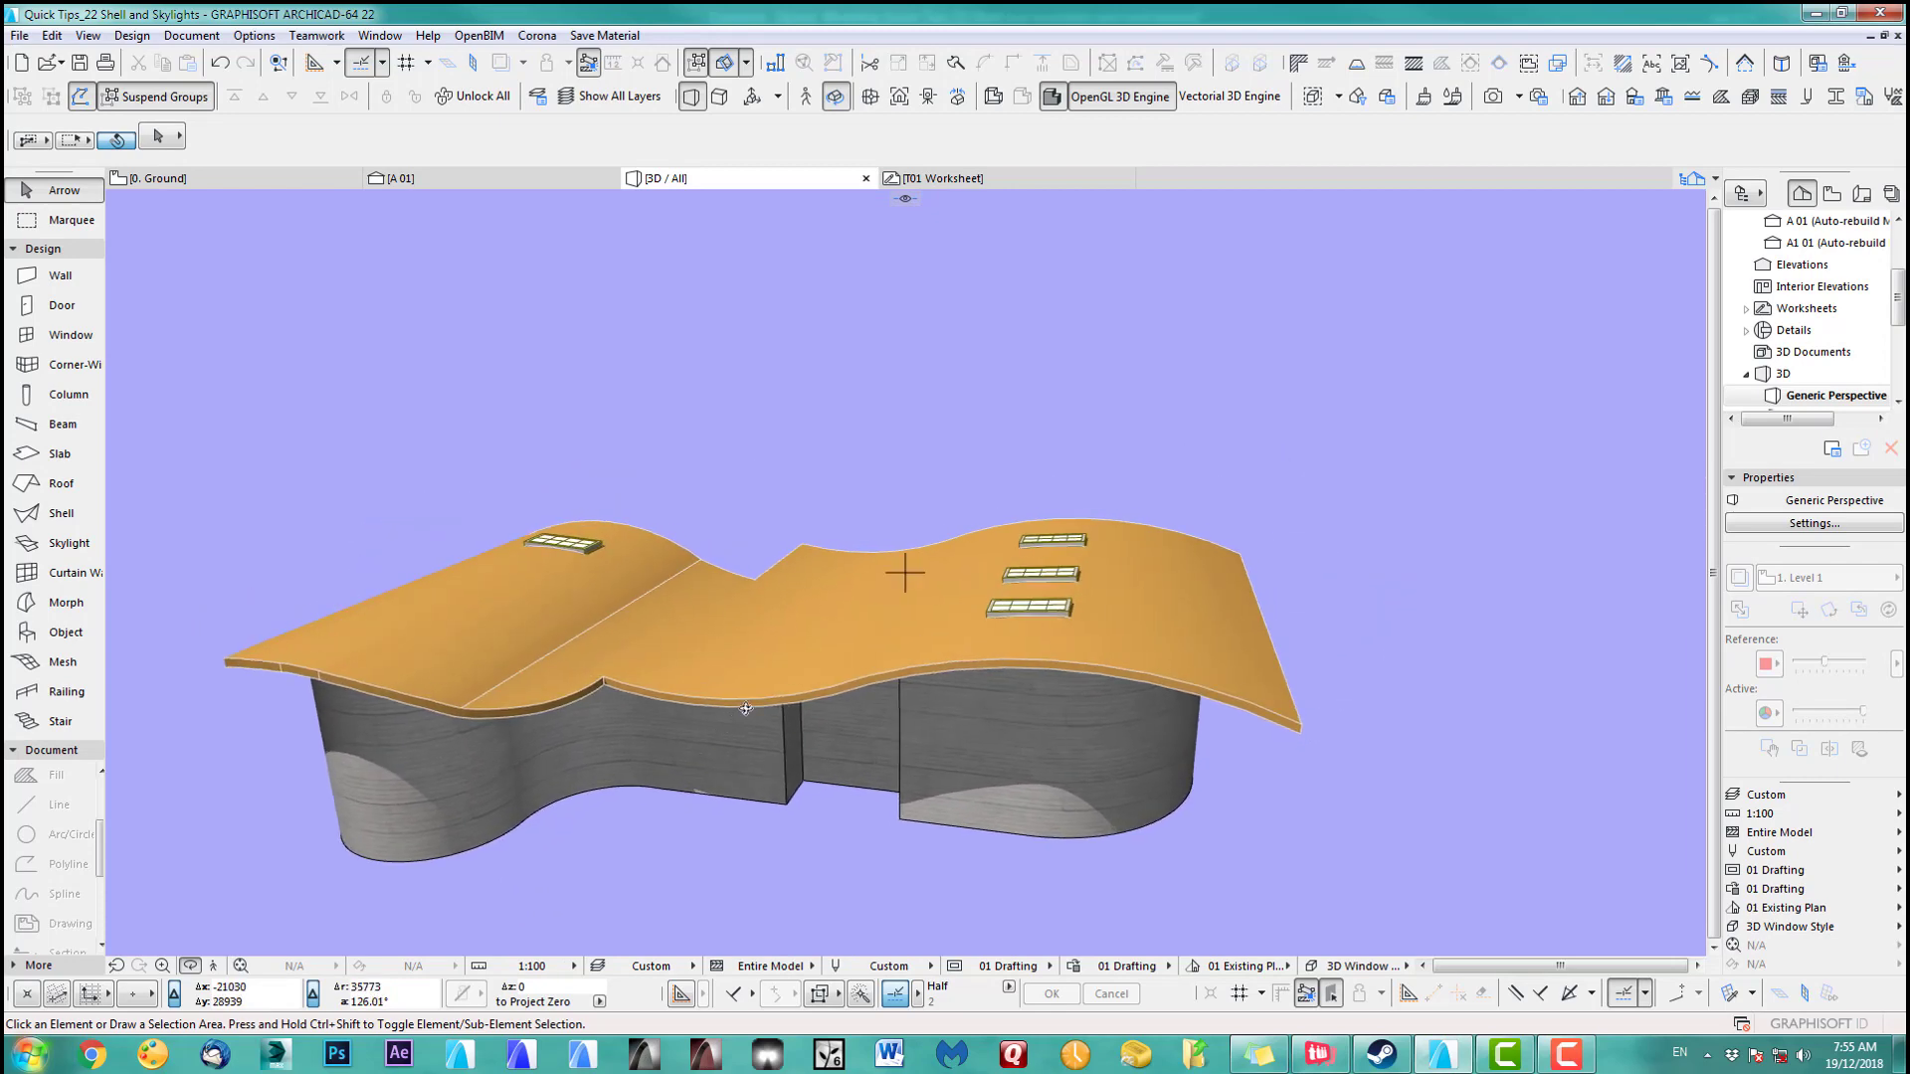
Try to change the shell roof's distortion angle graphically from the end of its distortion axis in plan
key("F2")
middle_click_drag(1050, 675, 987, 708)
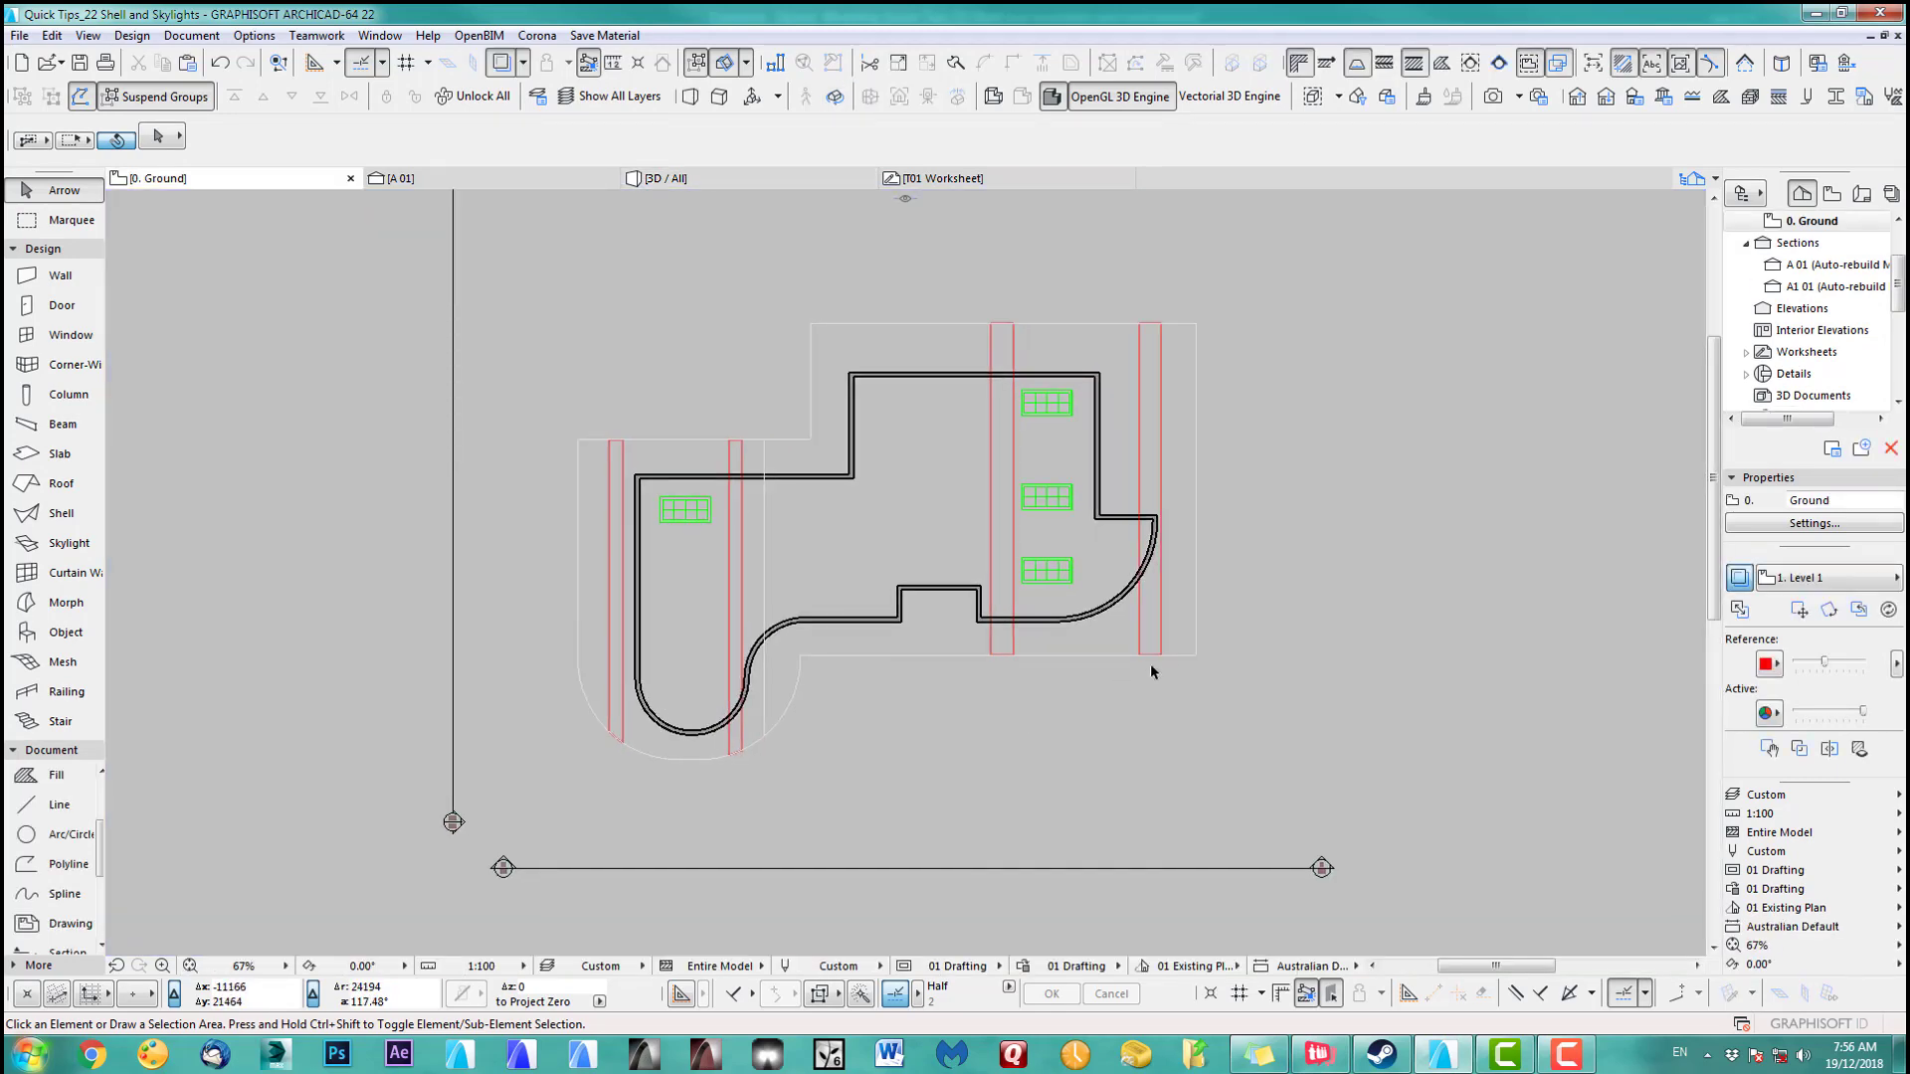
left_click(1197, 653)
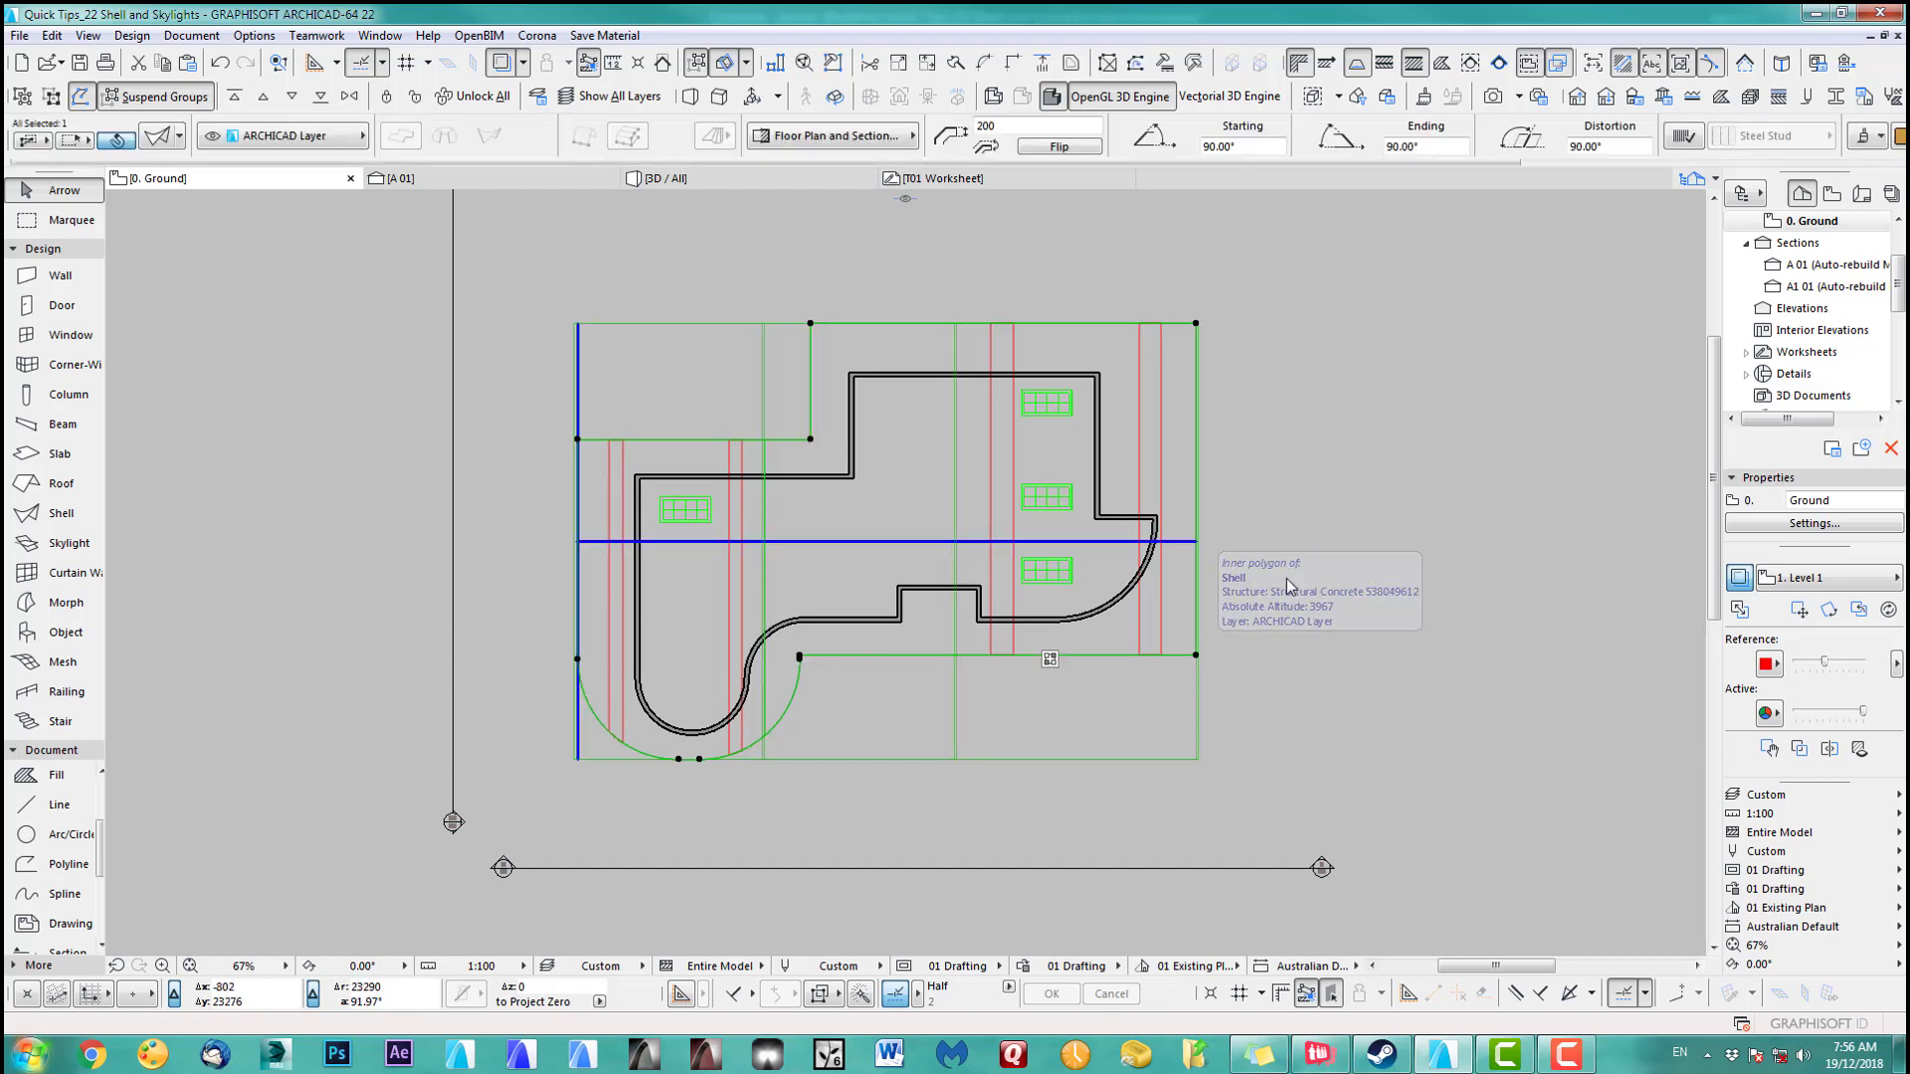
left_click(1116, 277)
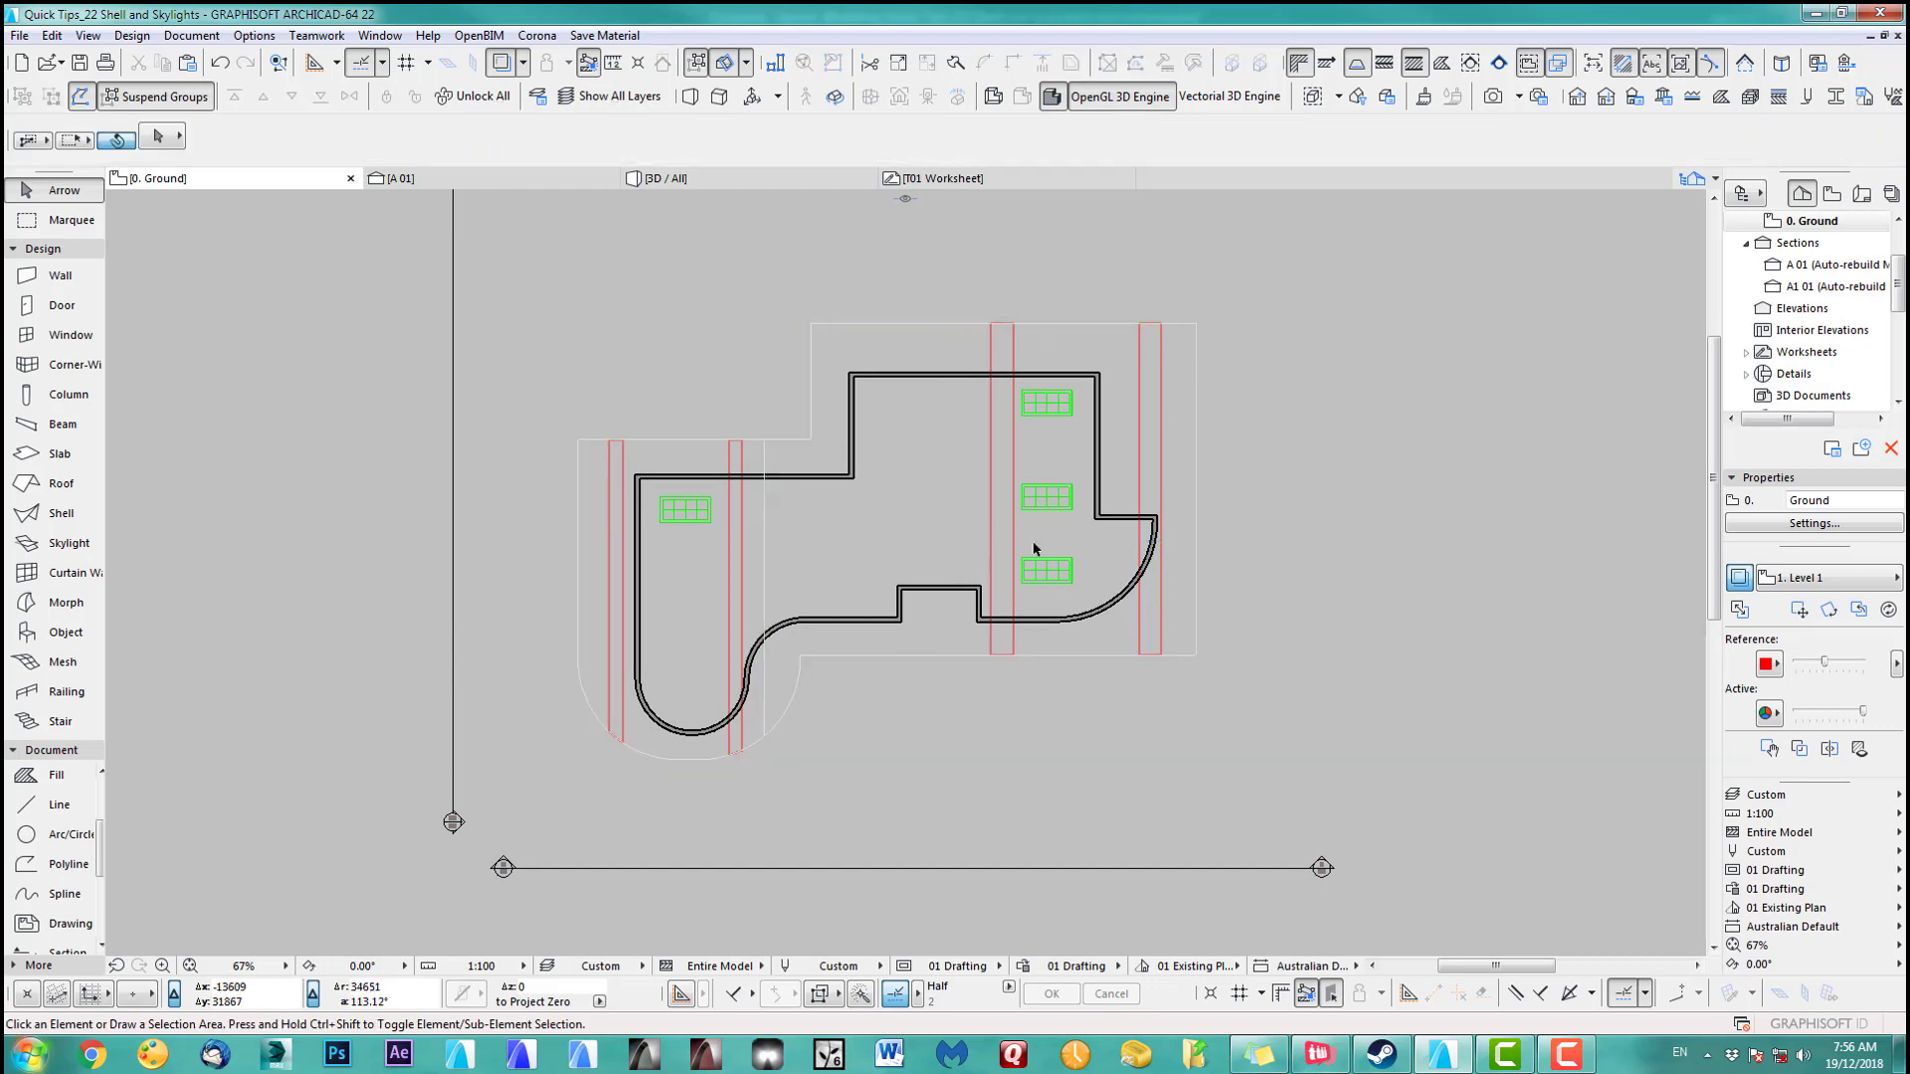
left_click(1206, 652)
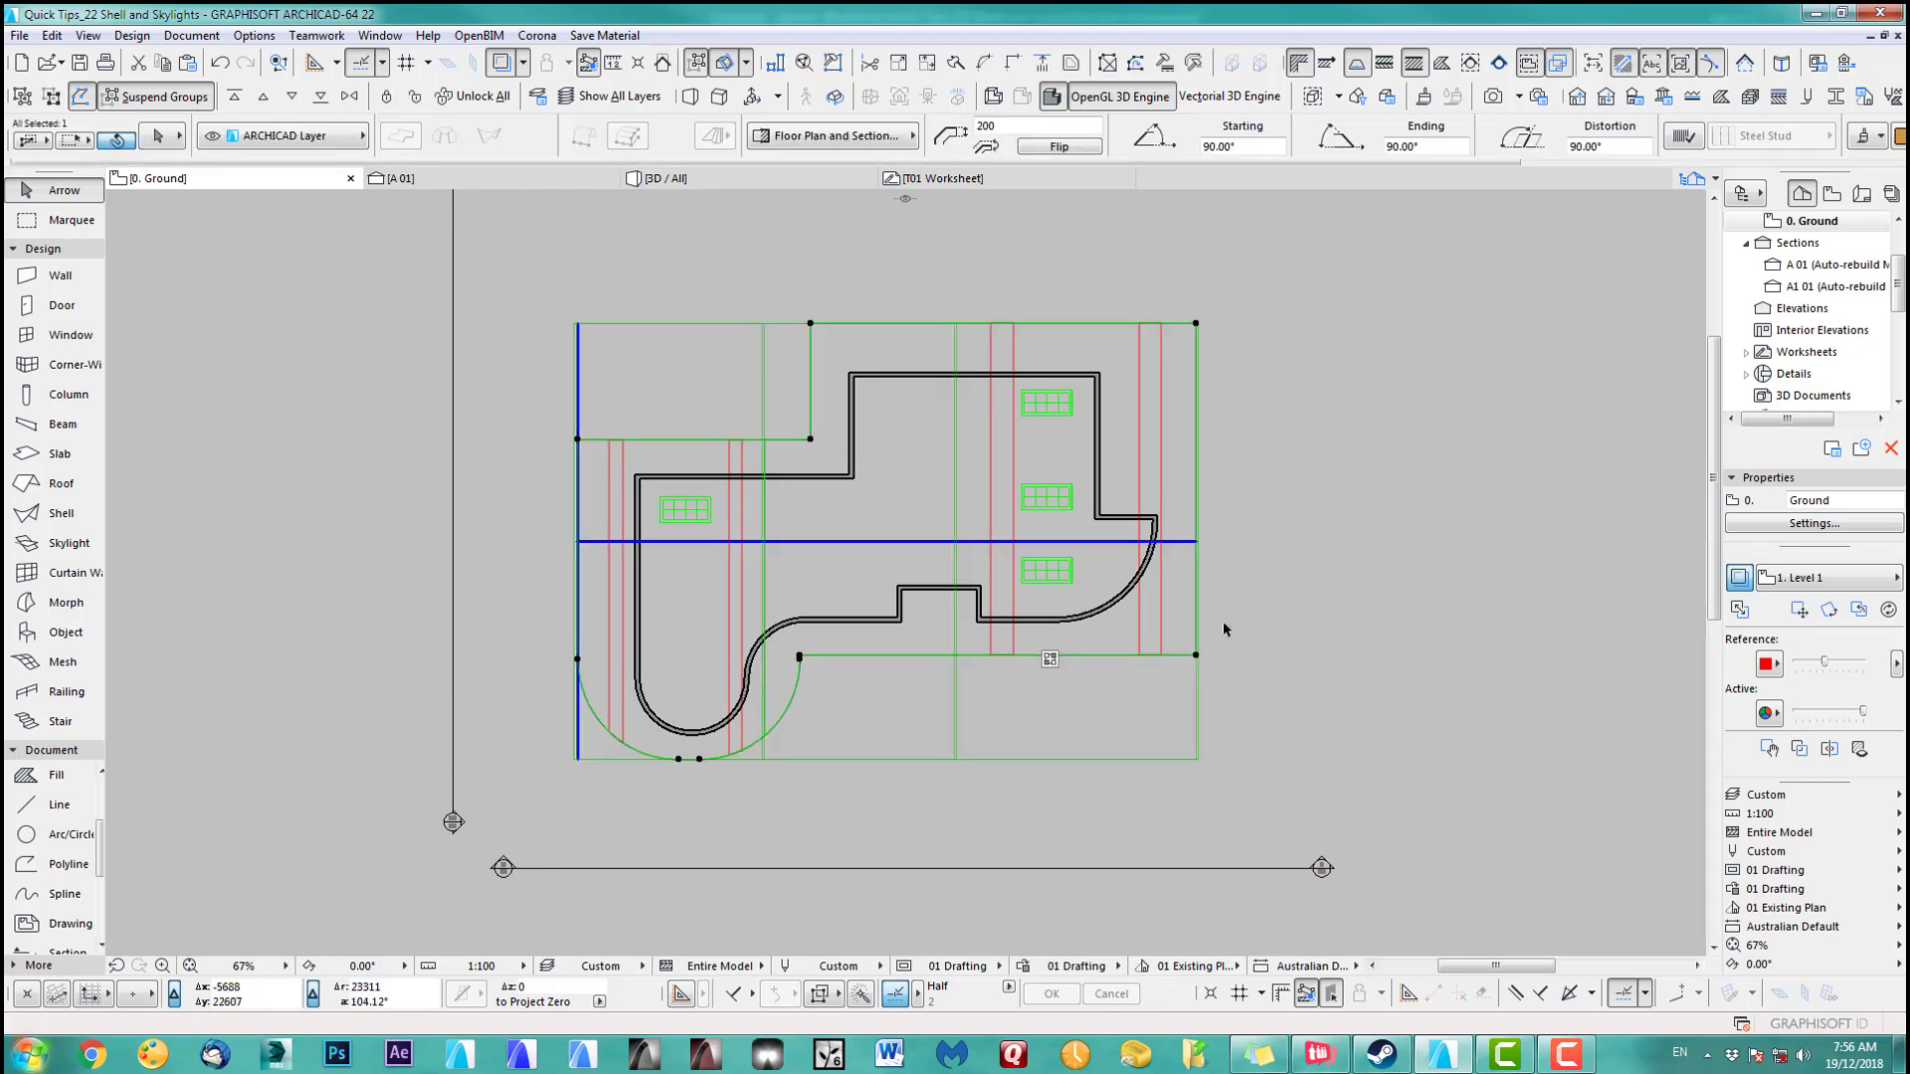
left_click(1195, 542)
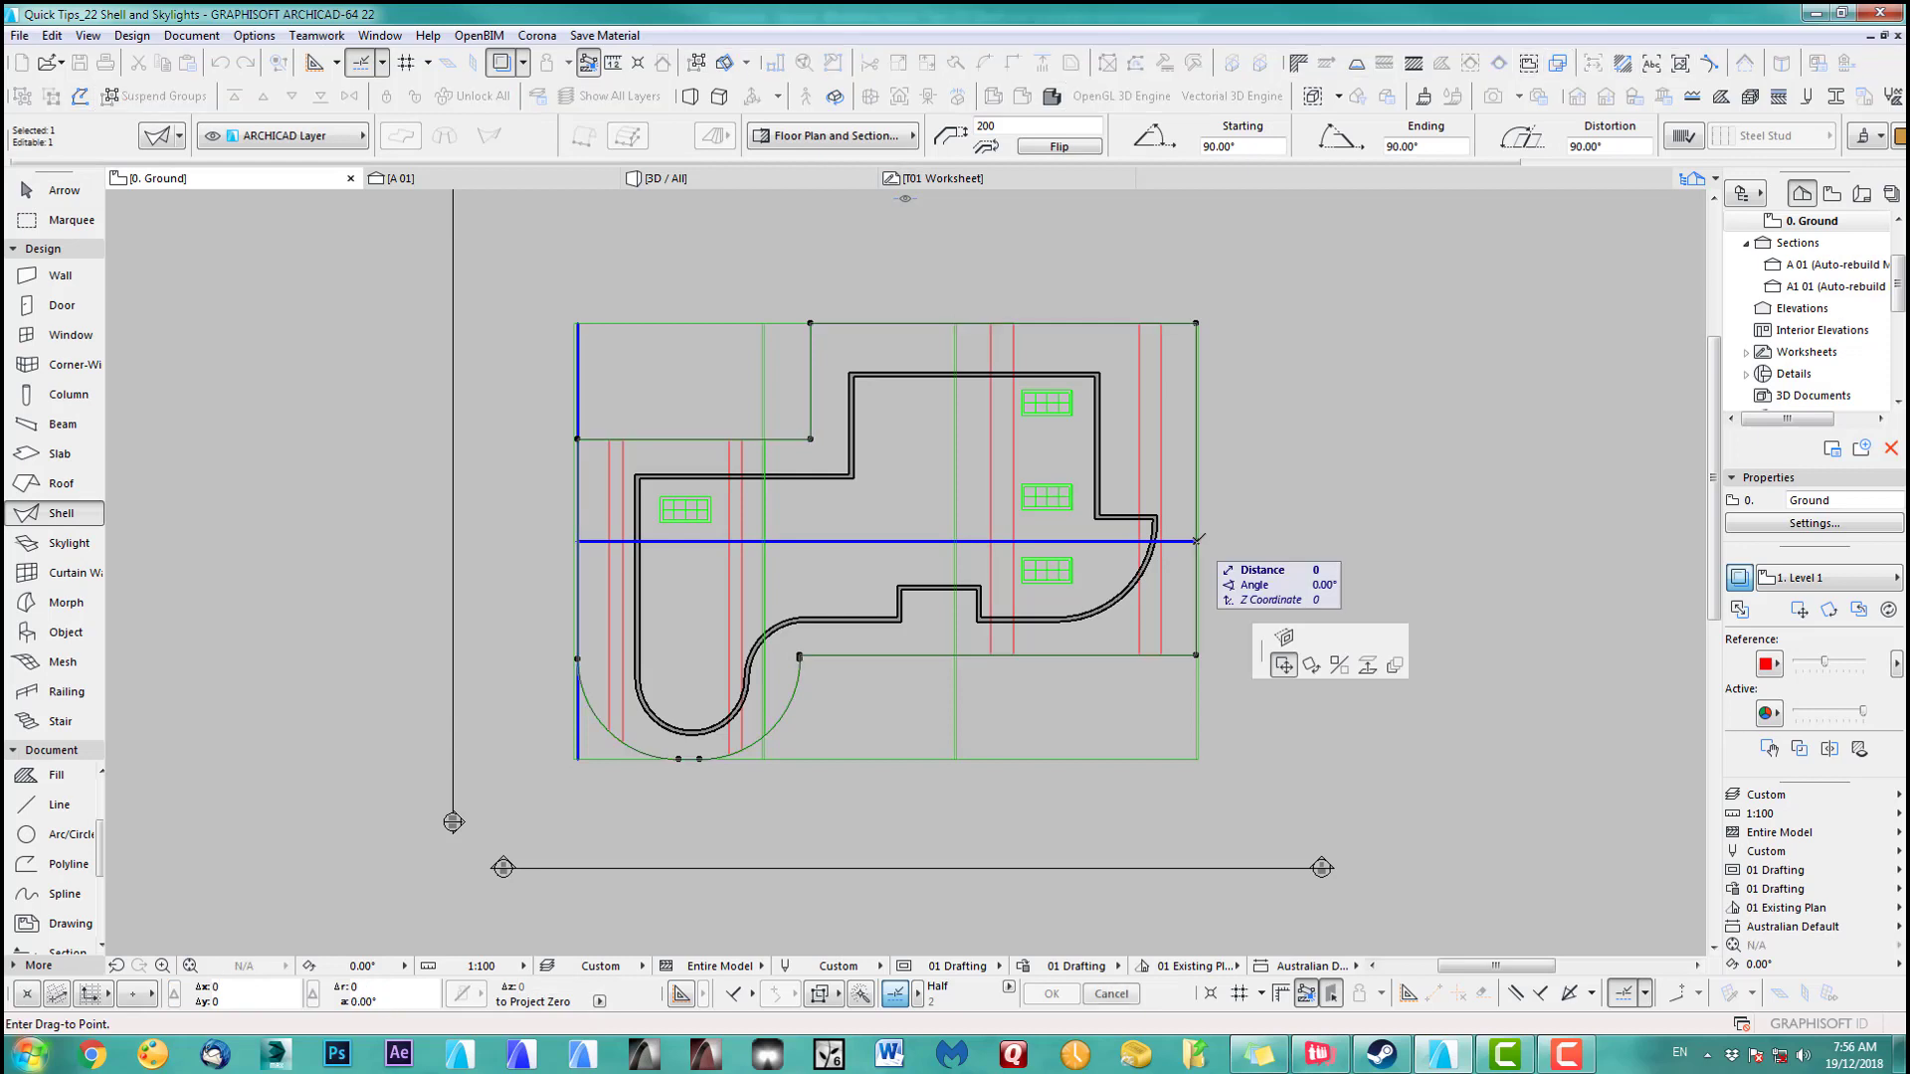
left_click(1284, 638)
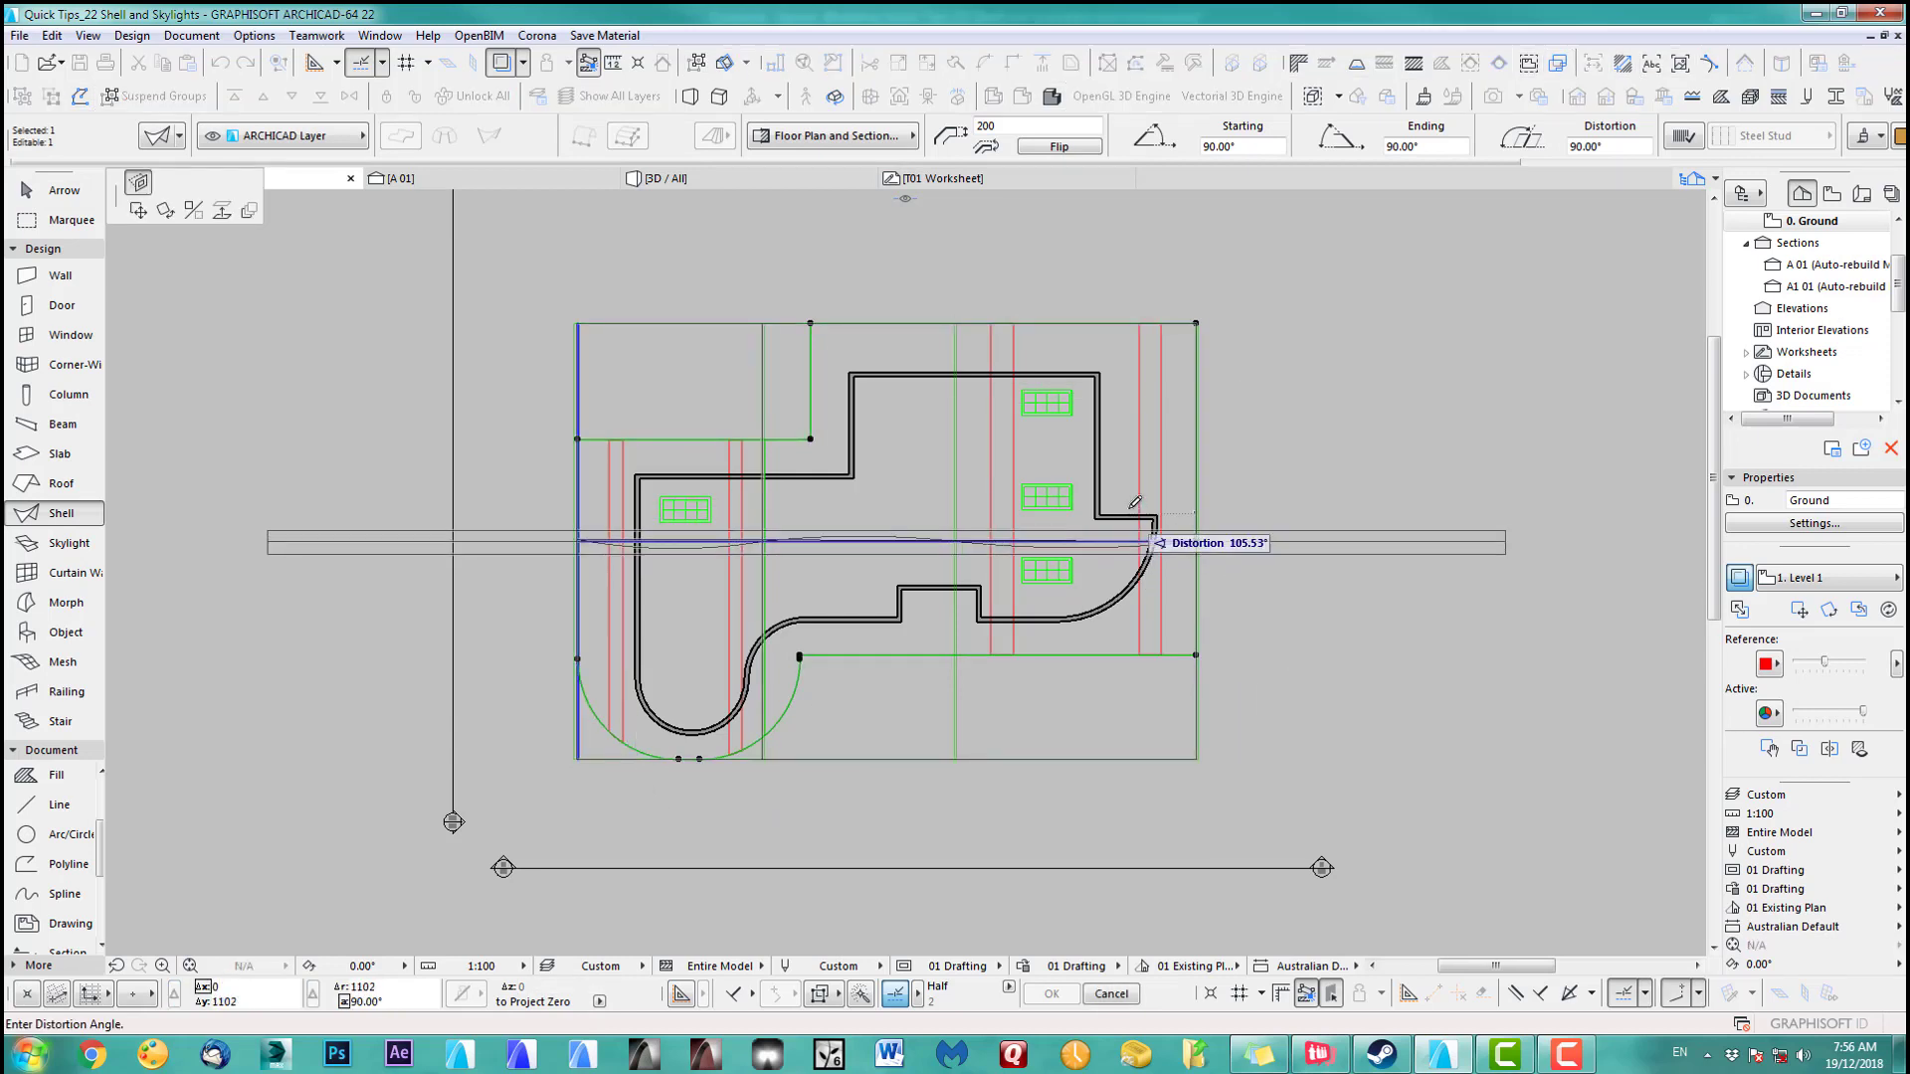
left_click(1013, 518)
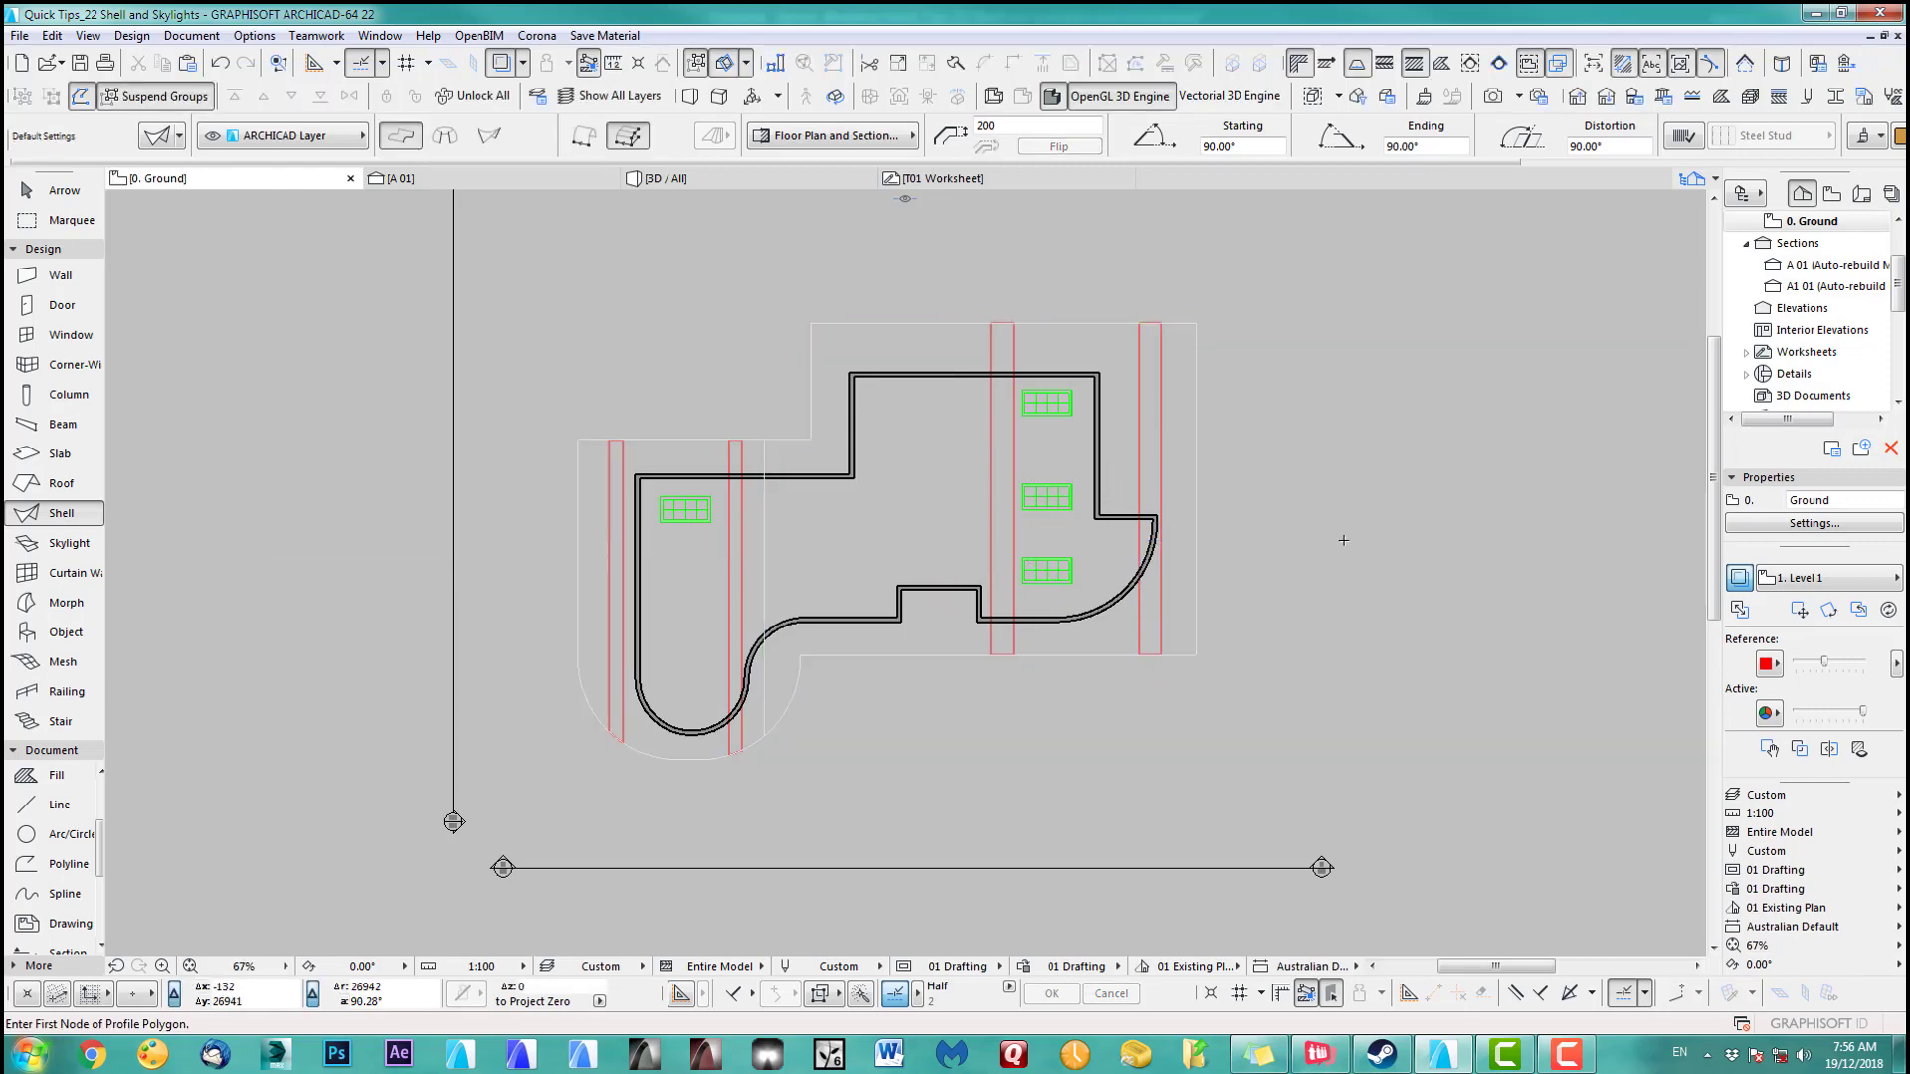
Show the building in 3D and select the shell roof to reach the editing points on its profile curve
key("F3")
middle_click_drag(1033, 560, 1058, 552)
middle_click_drag(1057, 552, 1005, 474, "shift")
left_click(57, 194)
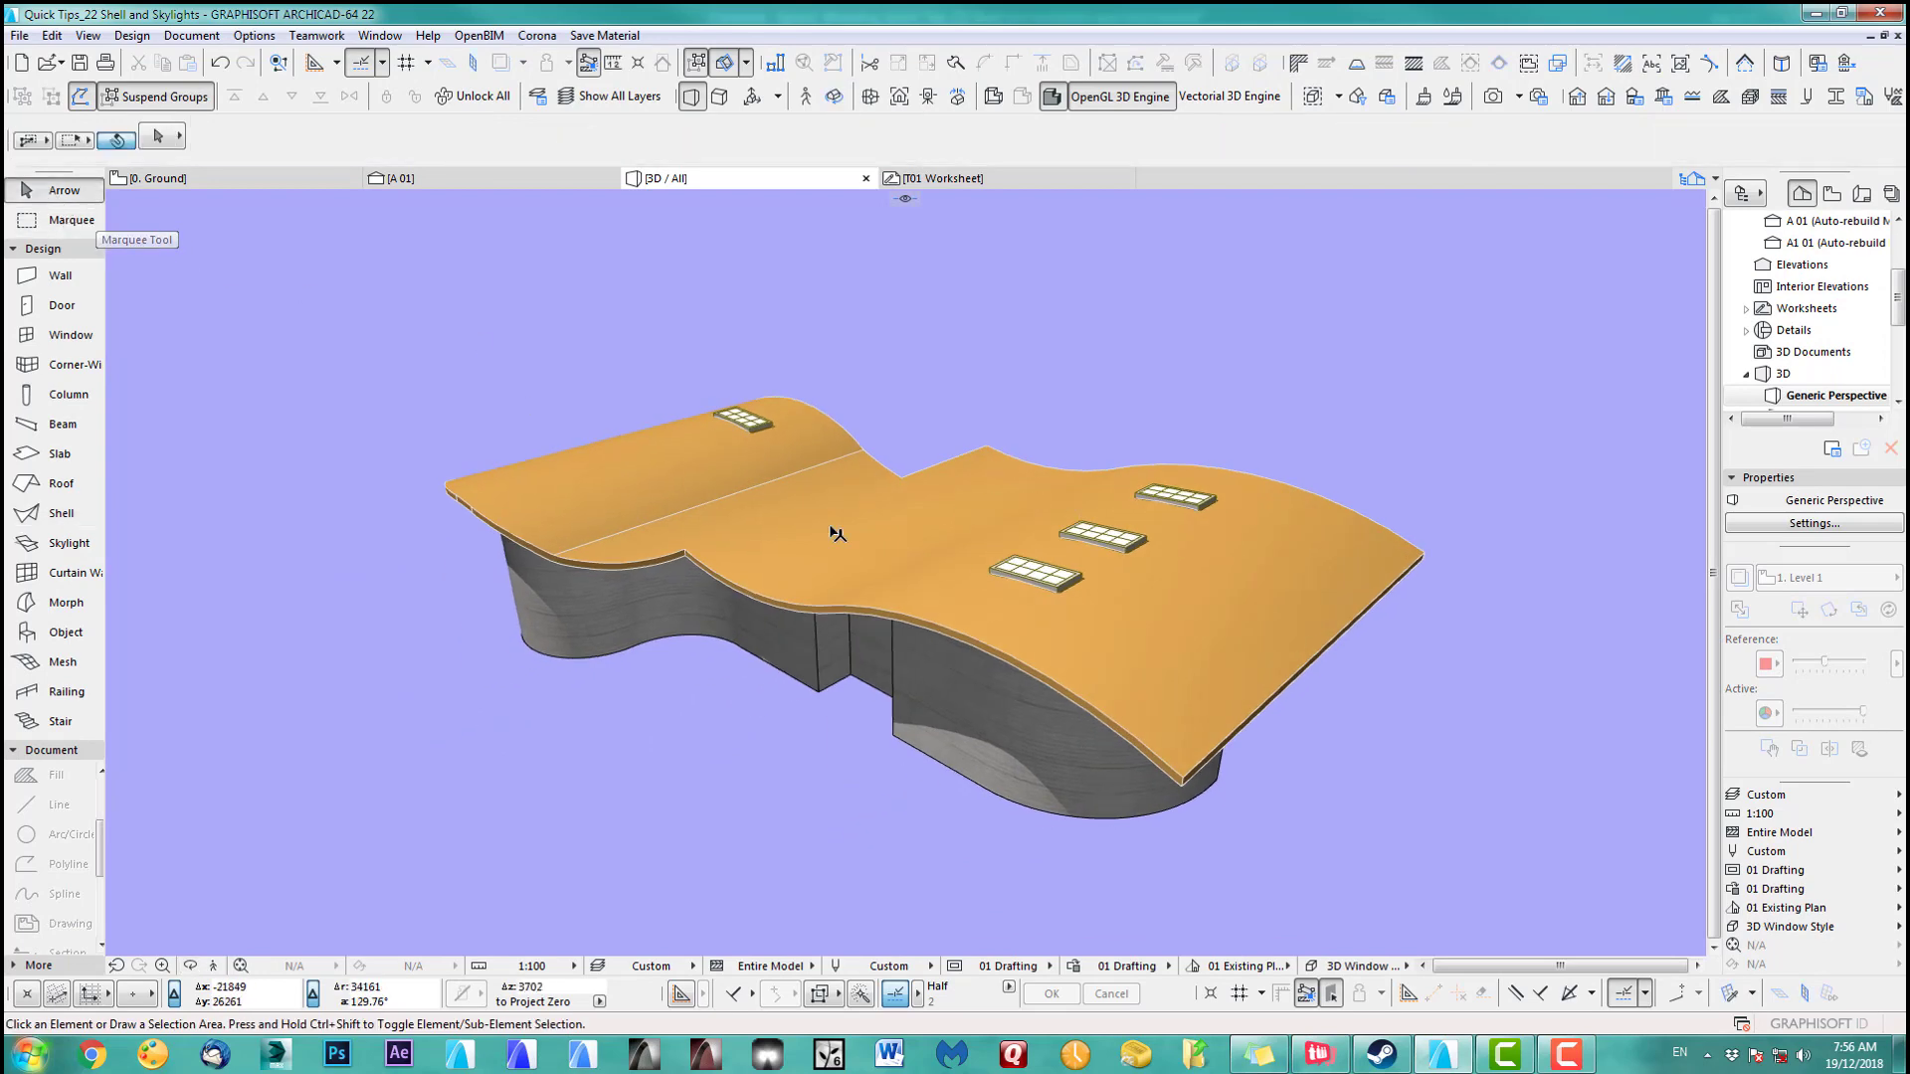
left_click(843, 535)
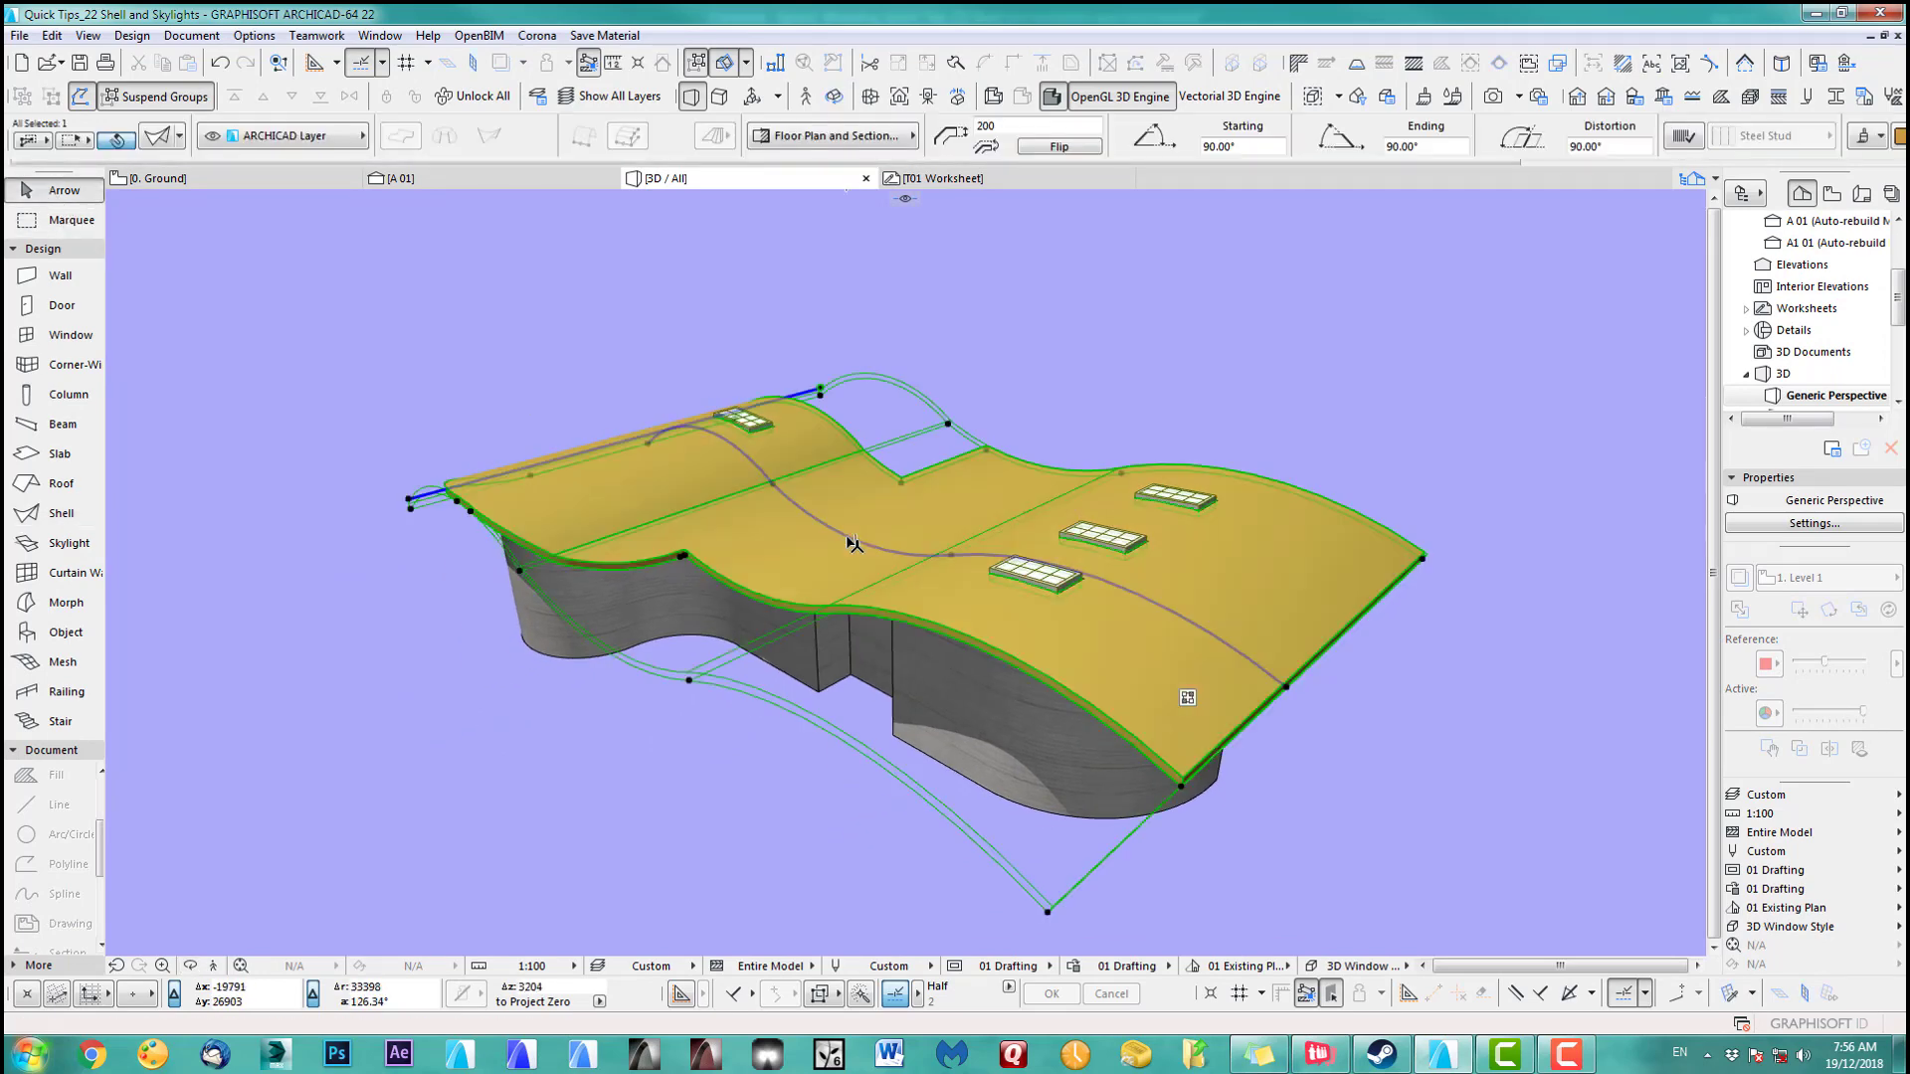
left_click(1288, 689)
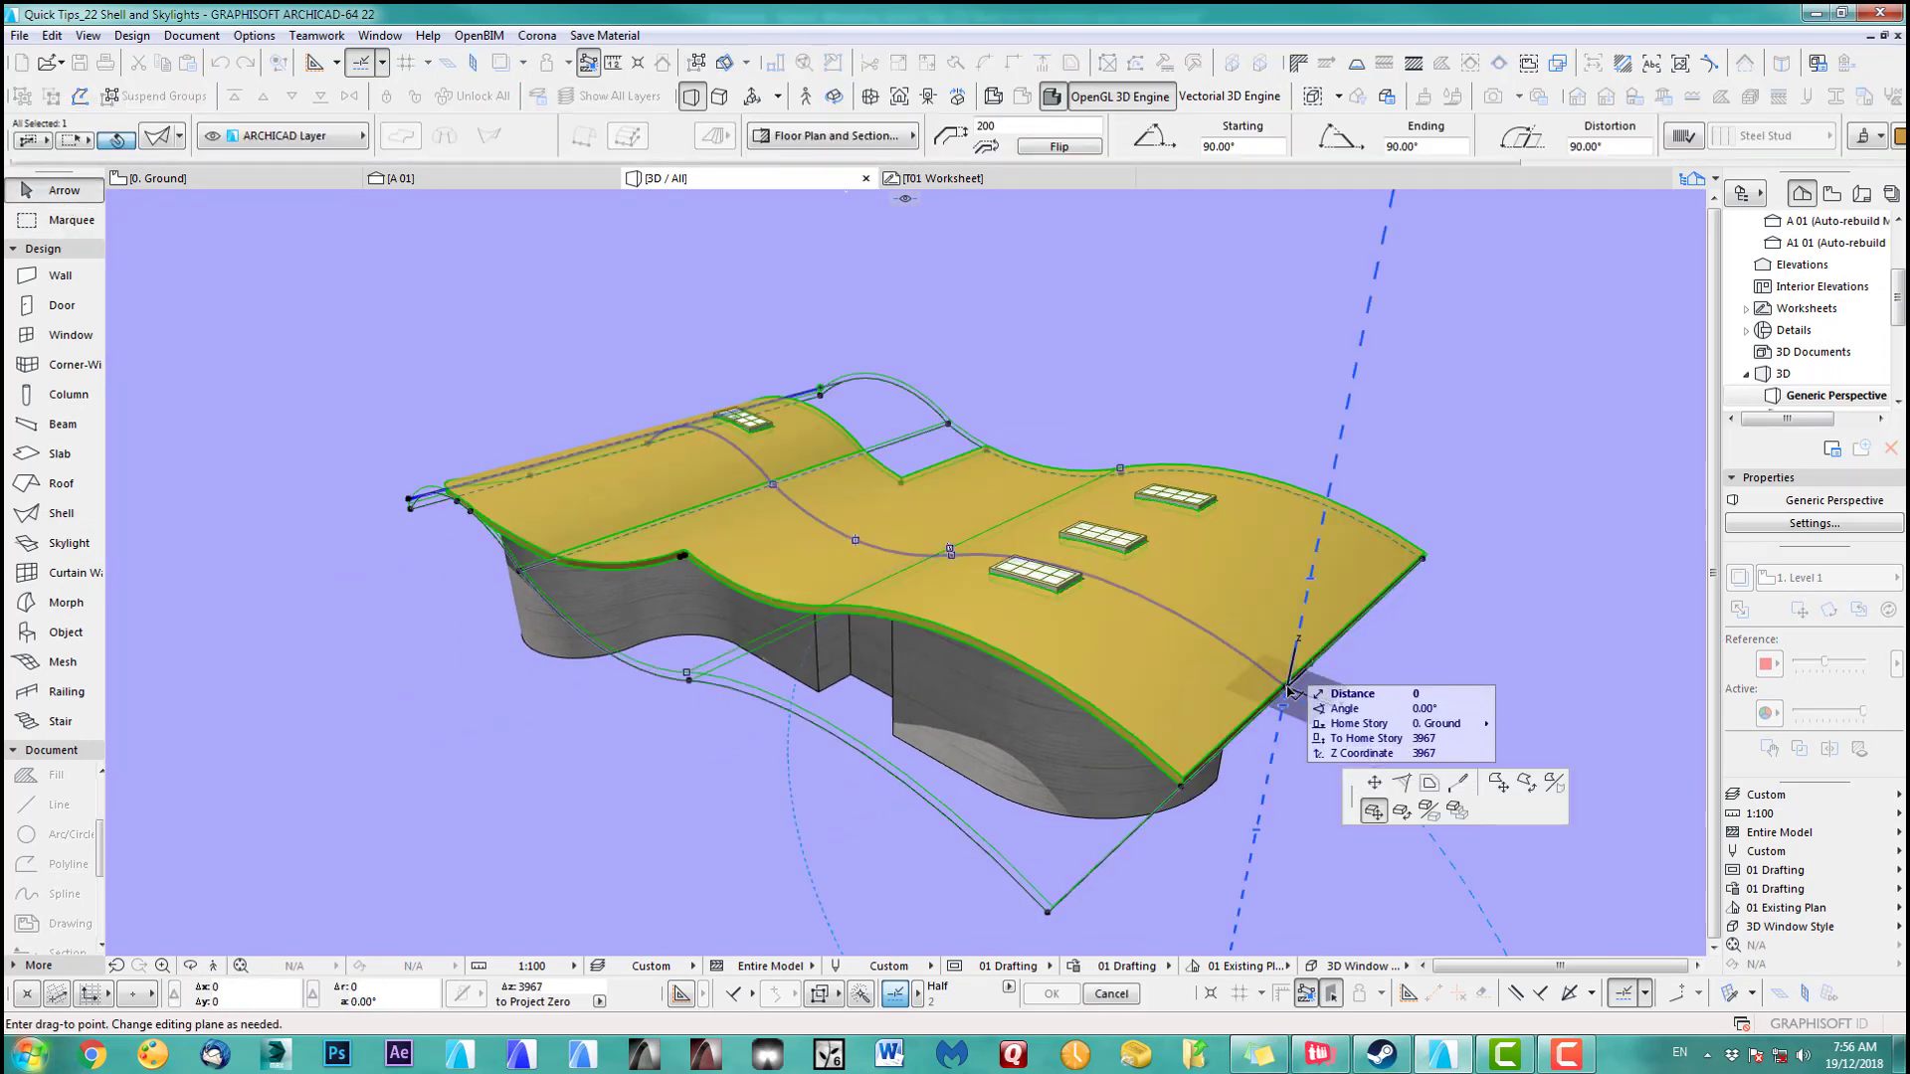
key("Escape")
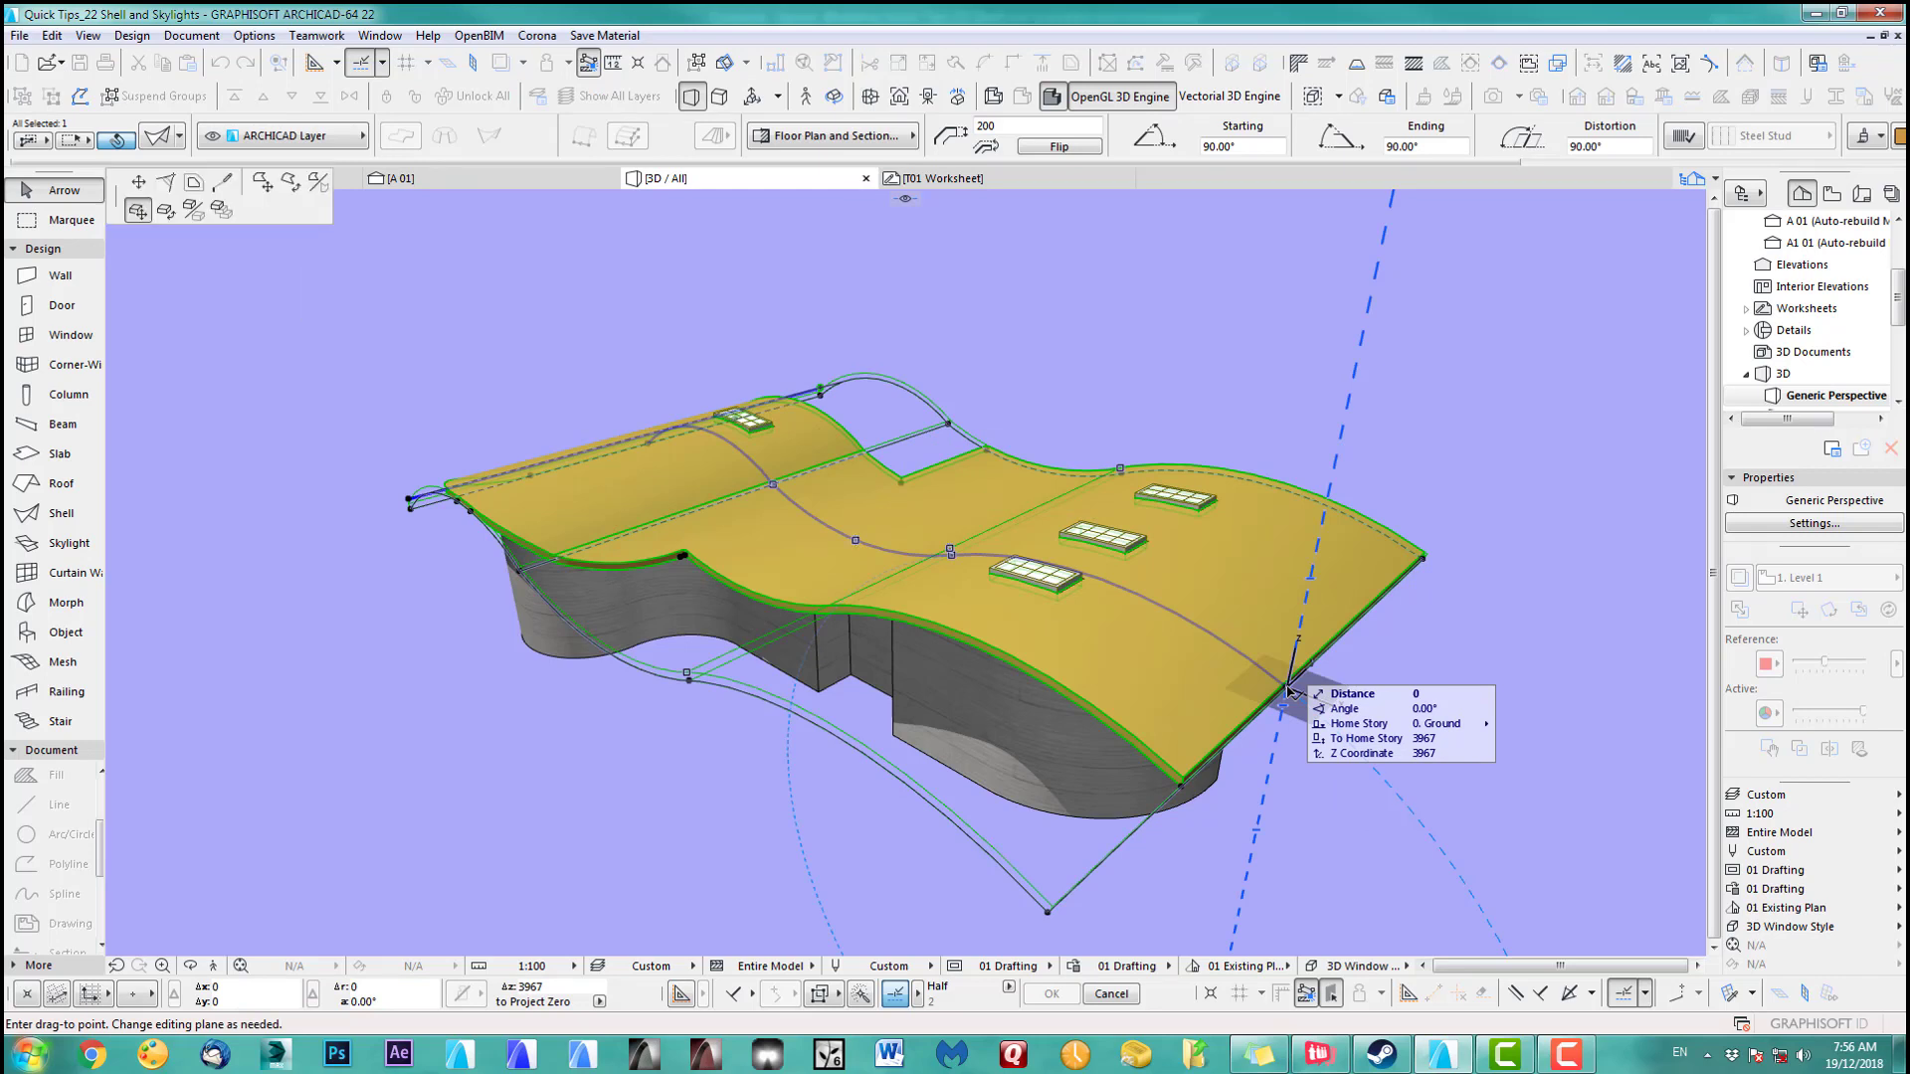
Try a new distortion angle for the shell roof graphically from its profile curve in 3D, and undo the change
left_click(1256, 665)
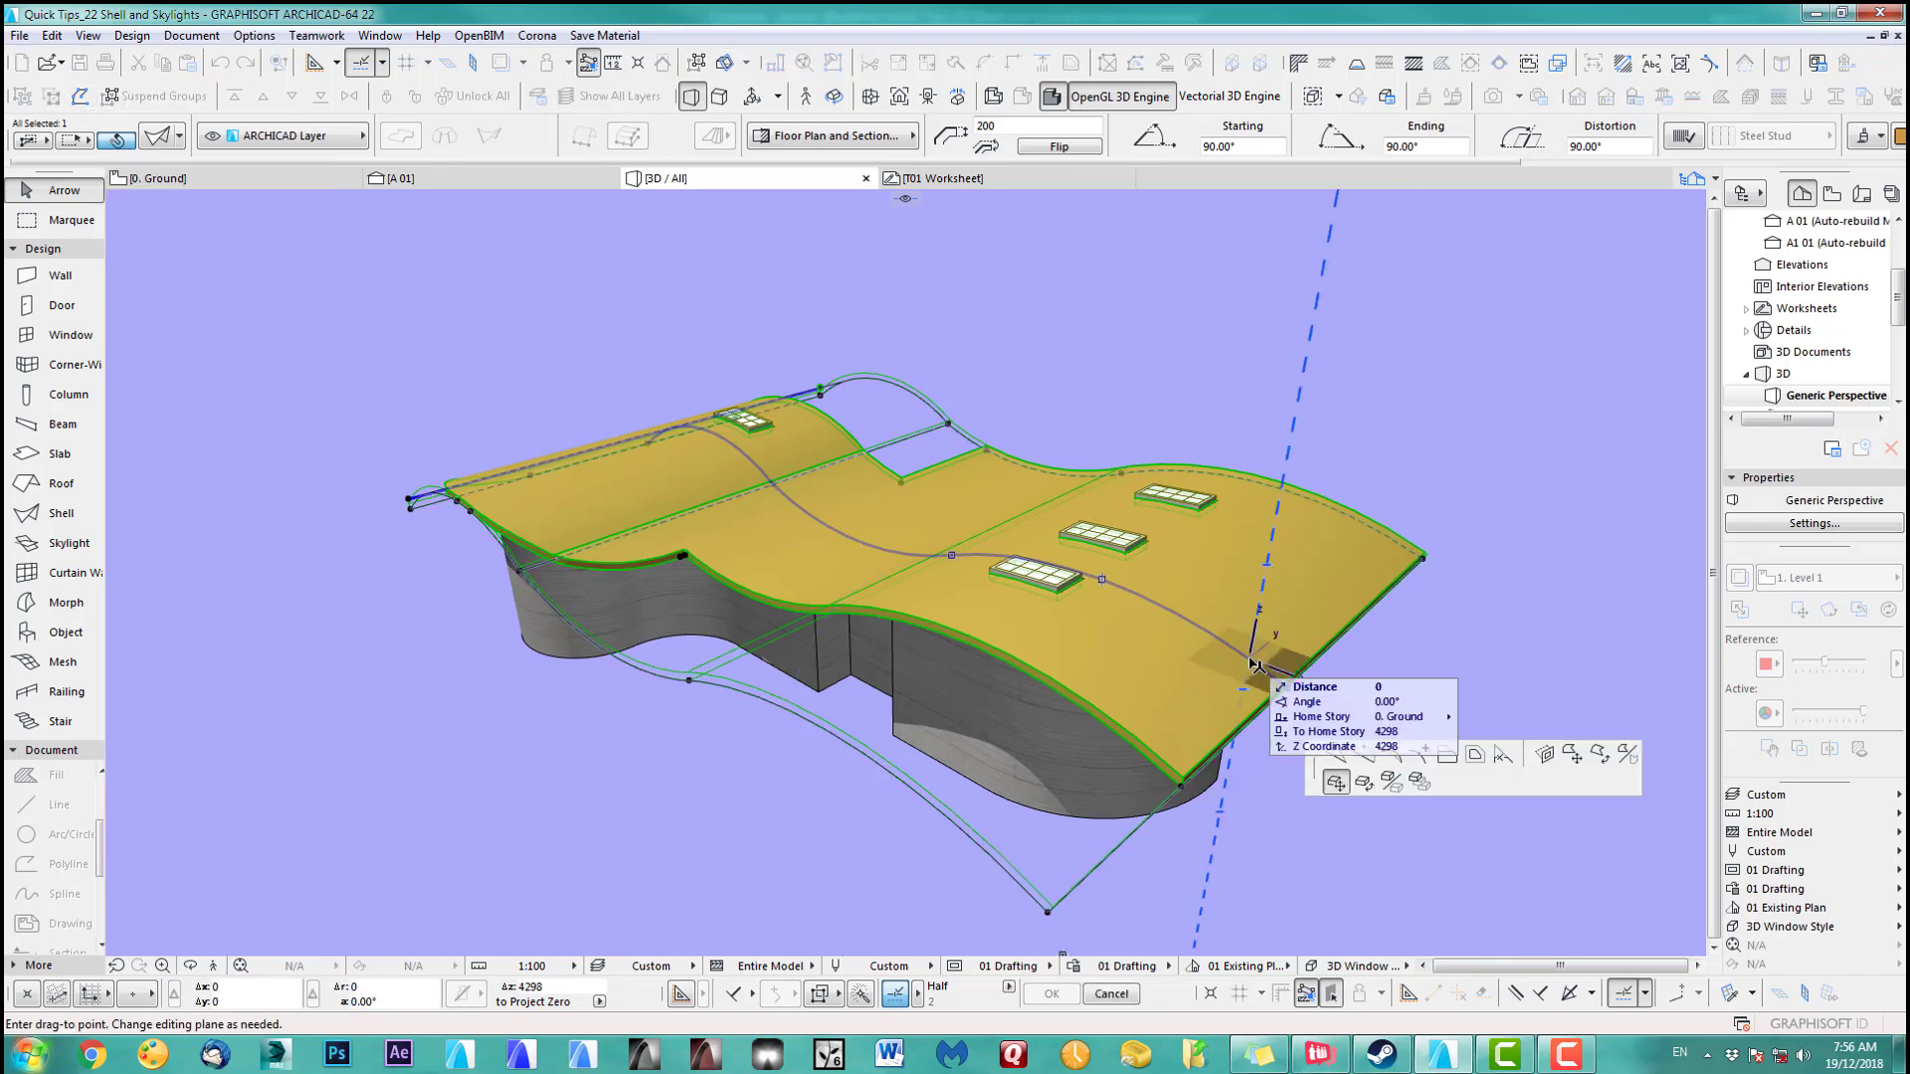
left_click(1545, 755)
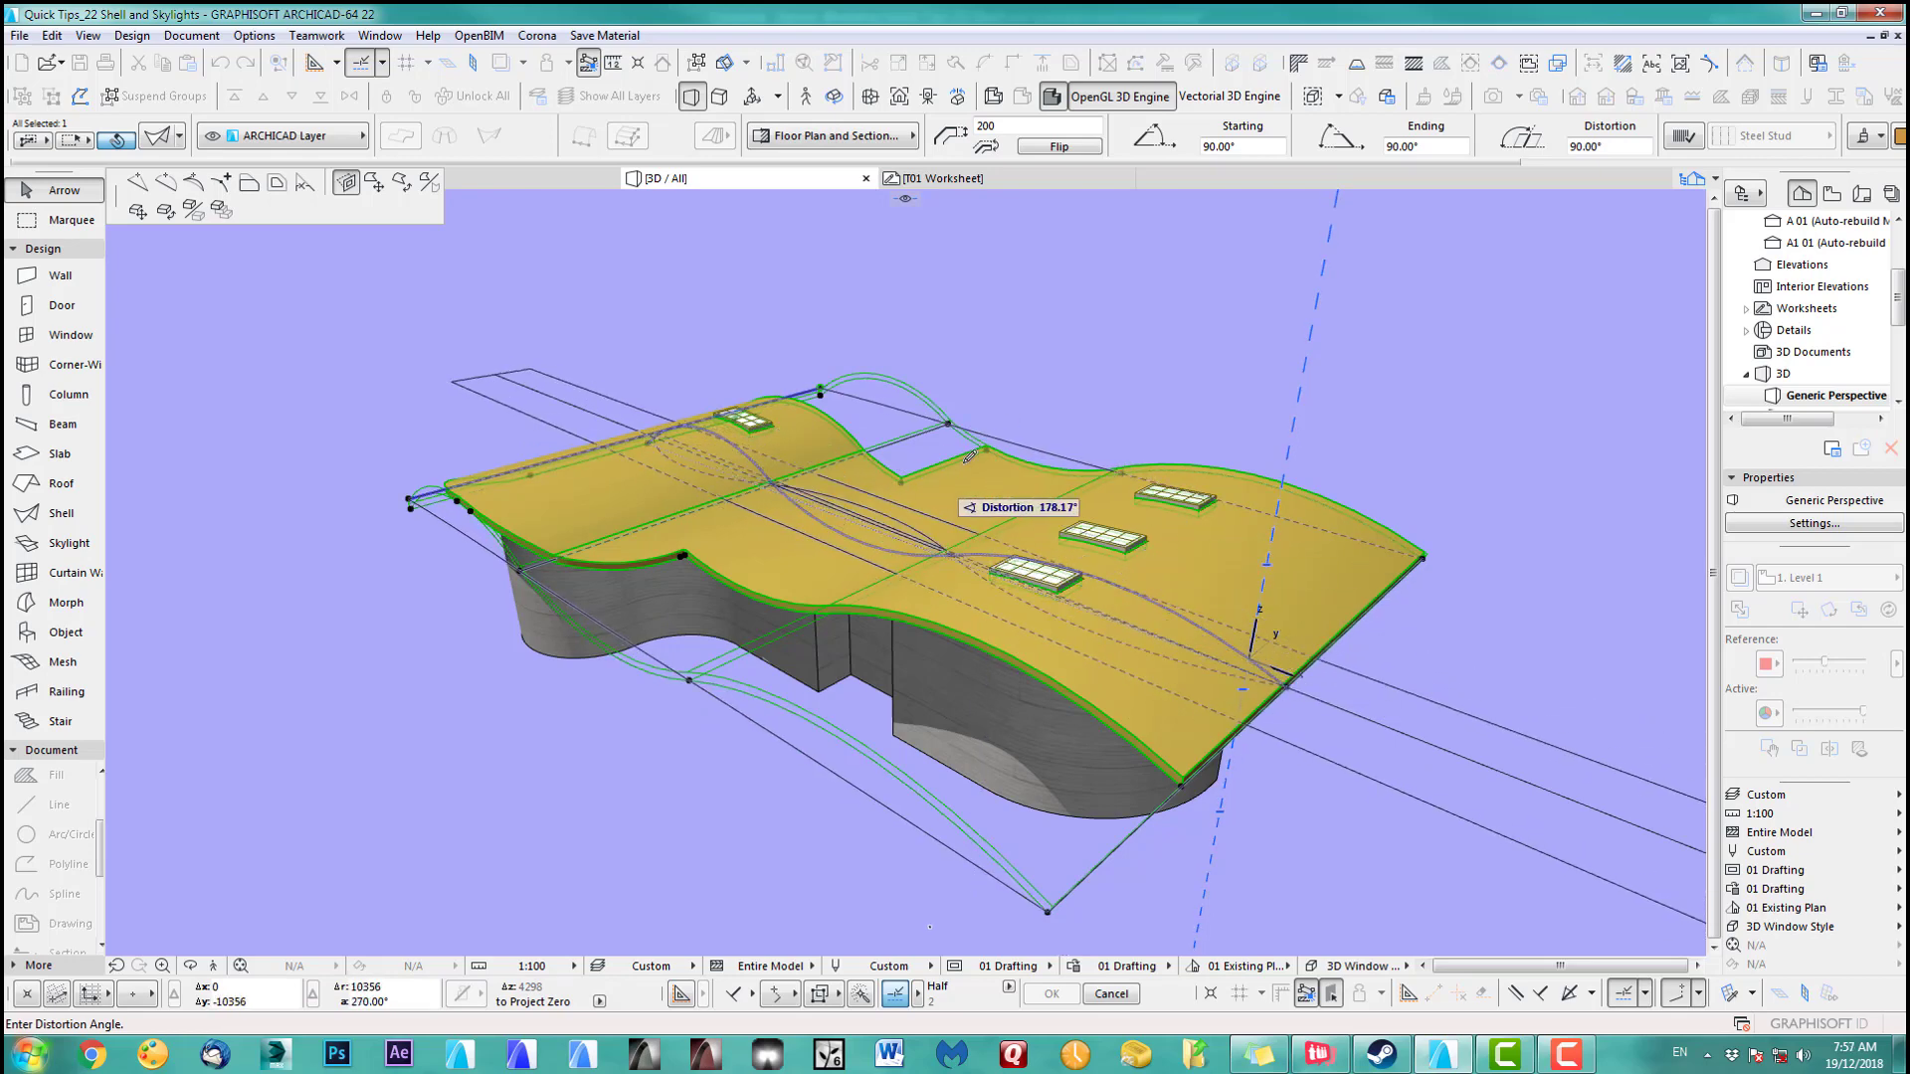
middle_click_drag(992, 551, 634, 550, "shift")
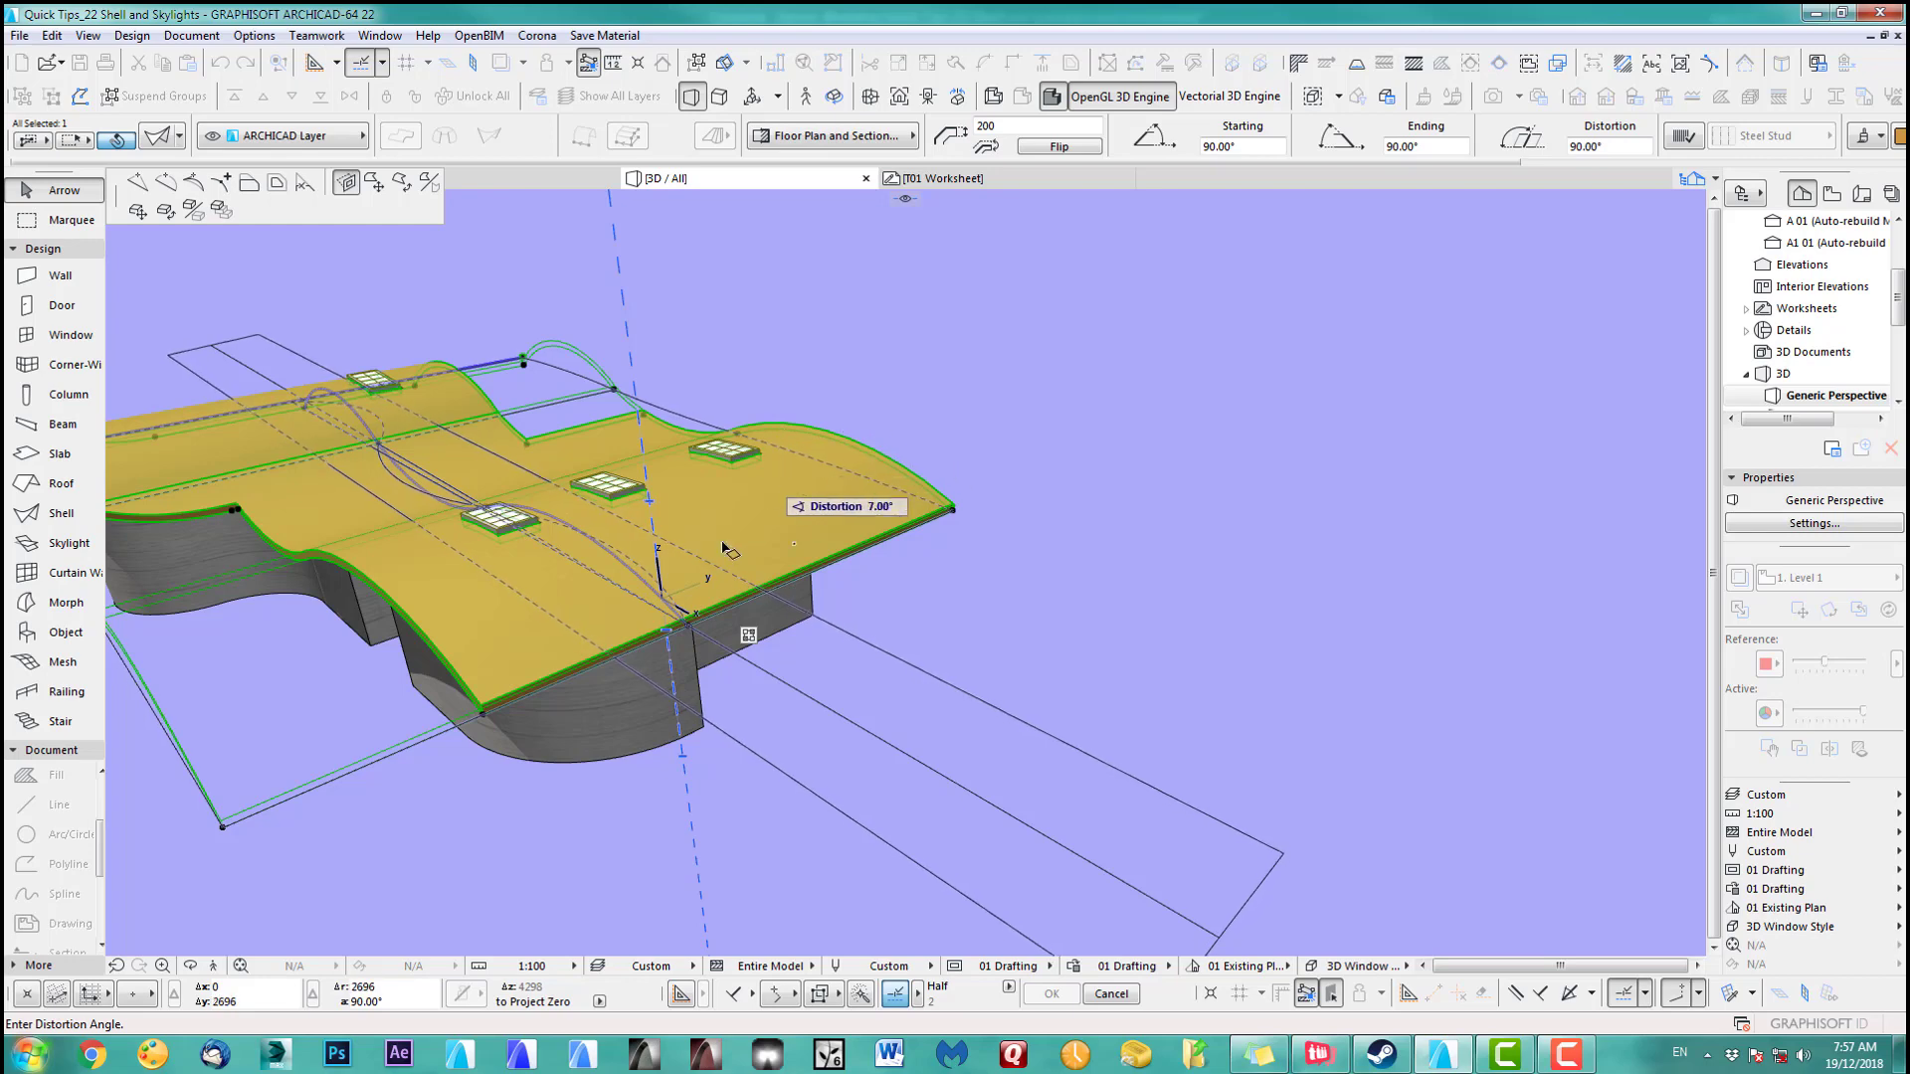
left_click(616, 527)
middle_click_drag(626, 567, 1243, 495)
key("ctrl+z")
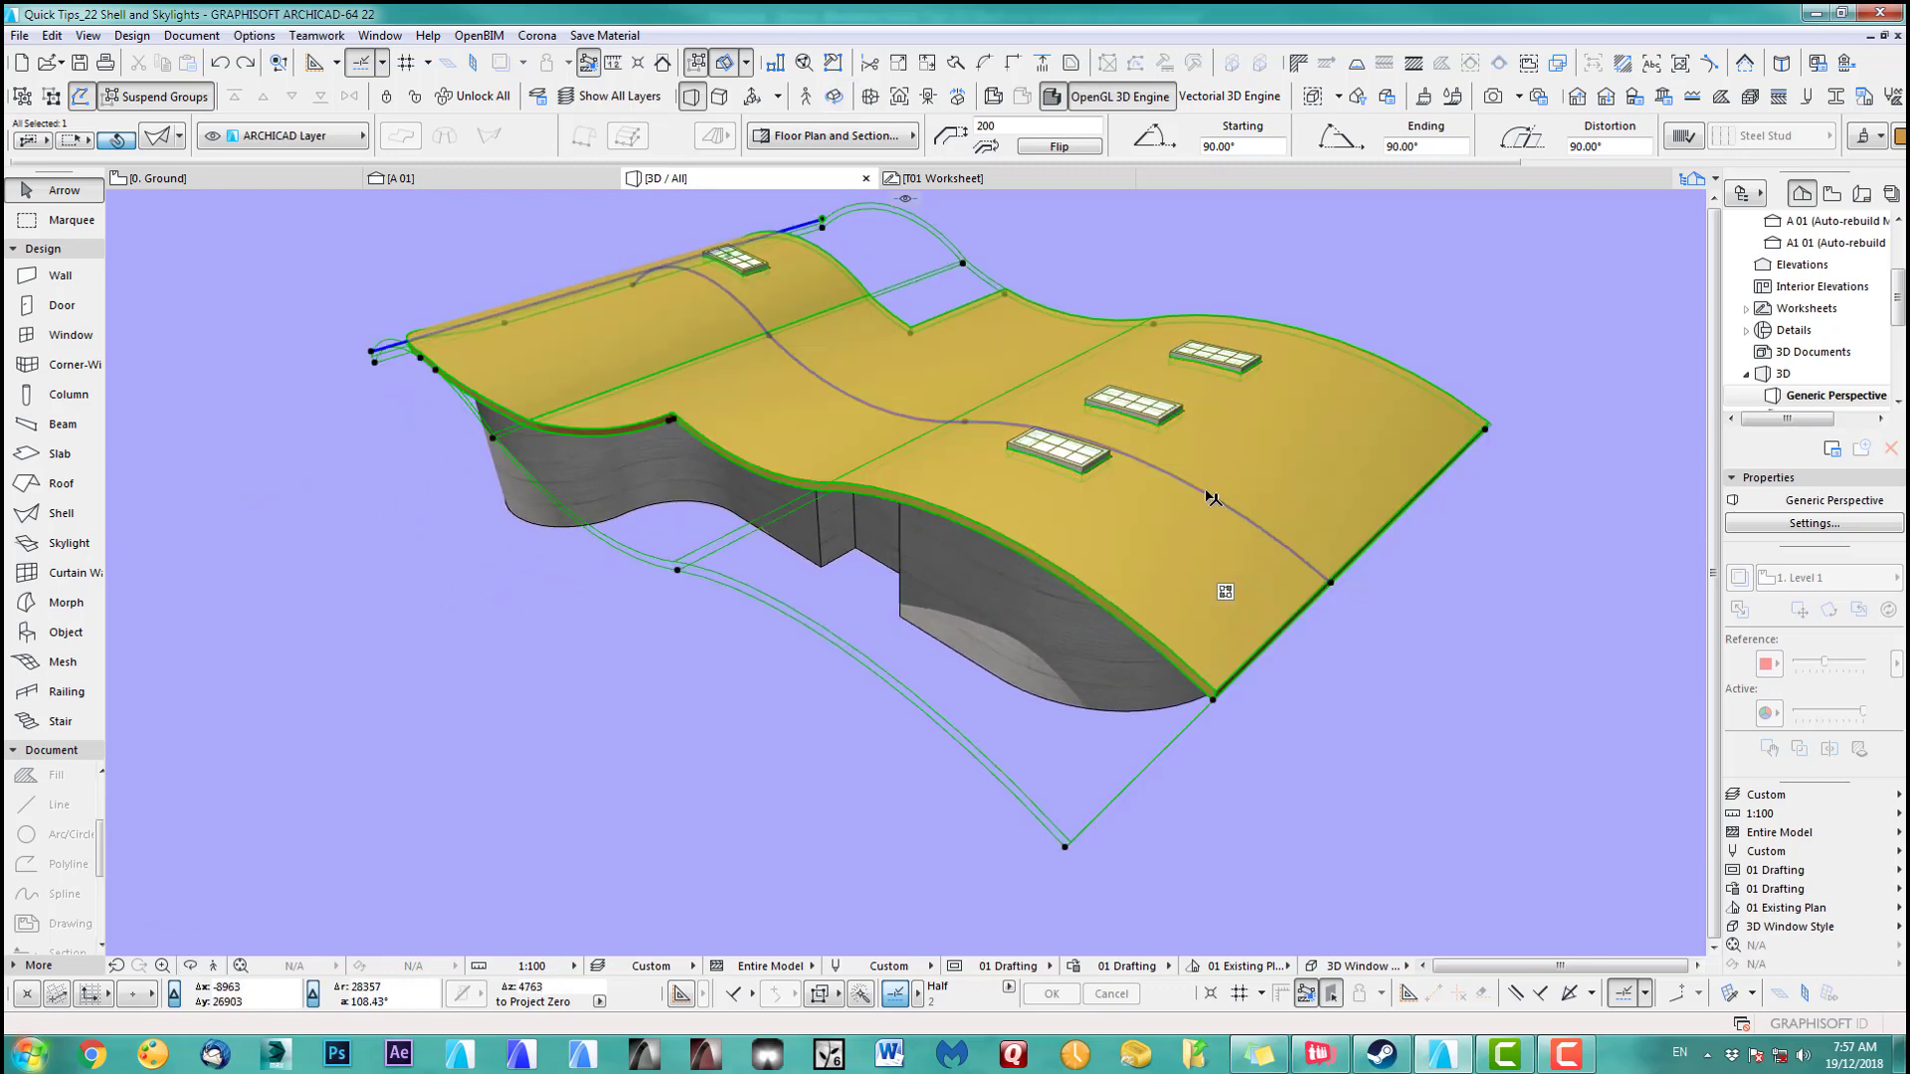
Set the shell roof's distortion angle graphically to about 28° from its profile curve and inspect the skewed roof from the narrow wing's side
left_click(1212, 498)
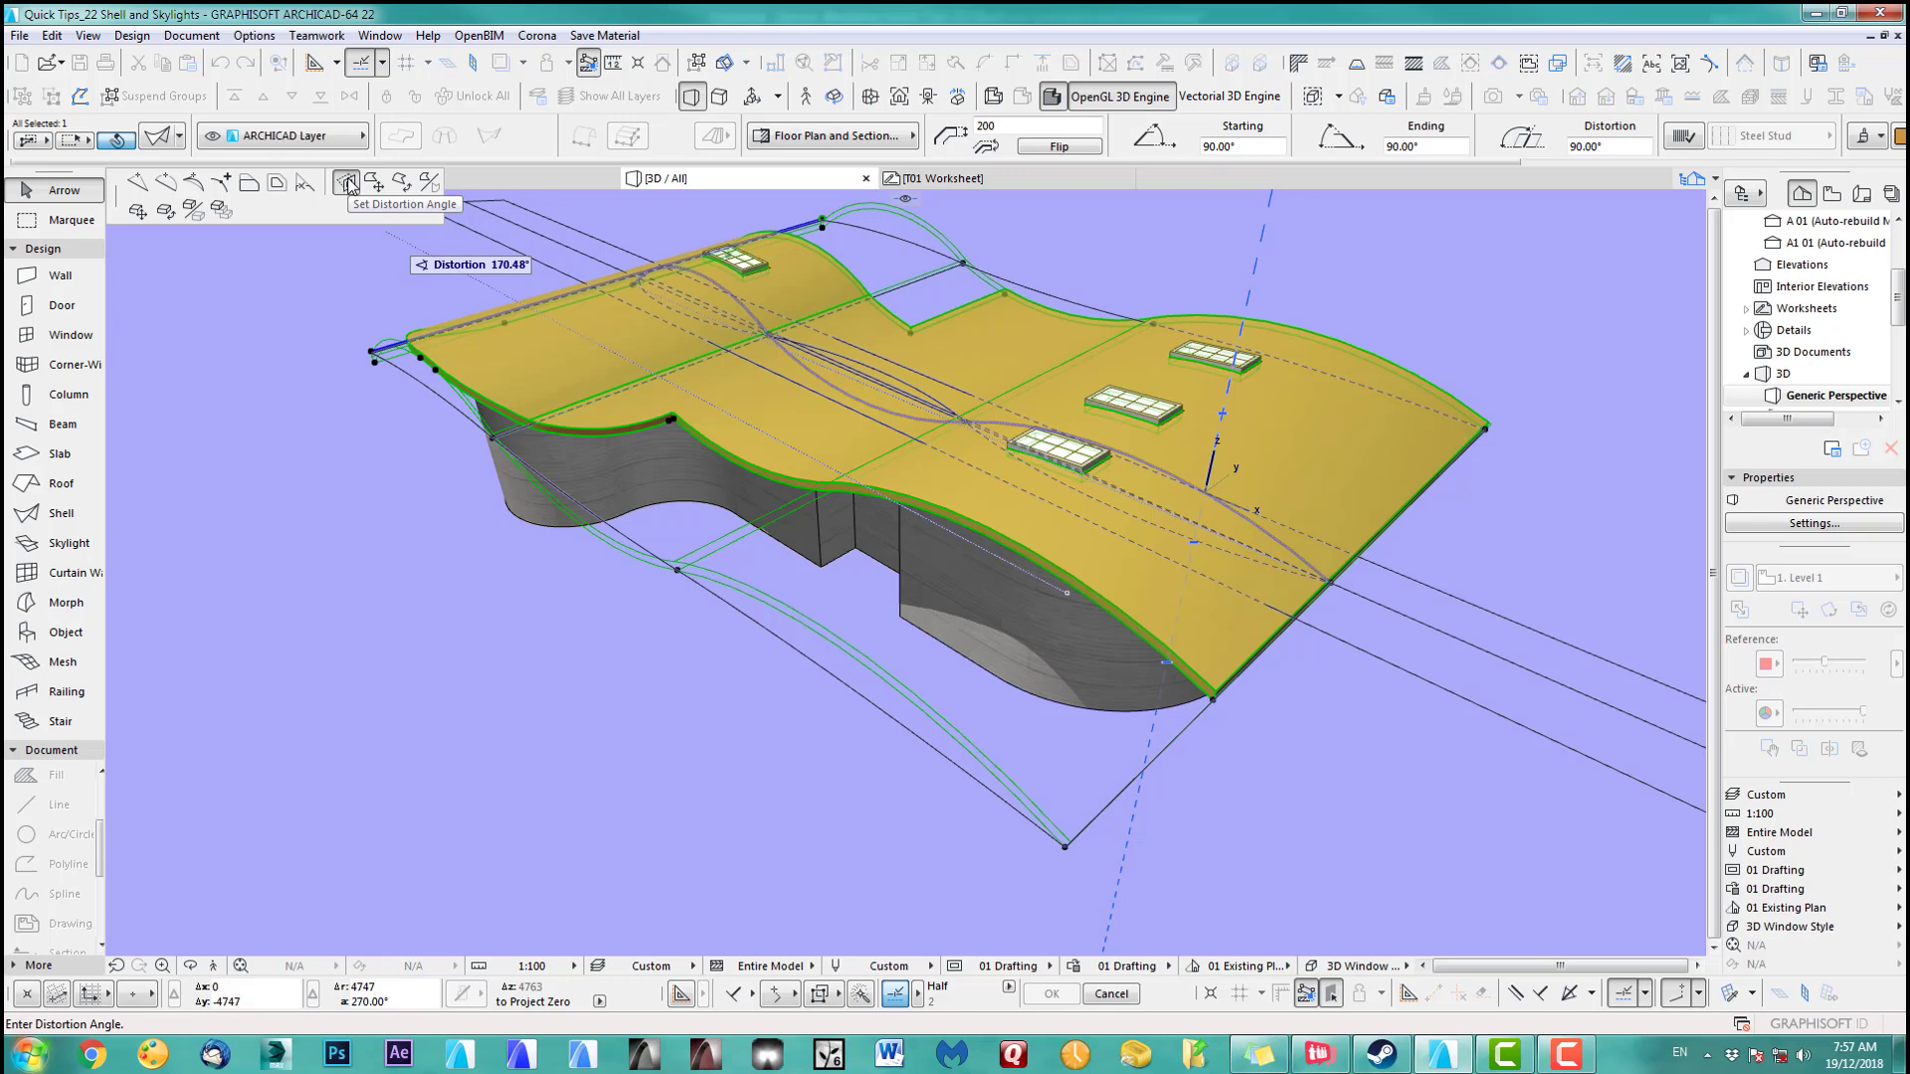
middle_click_drag(1181, 526, 899, 481)
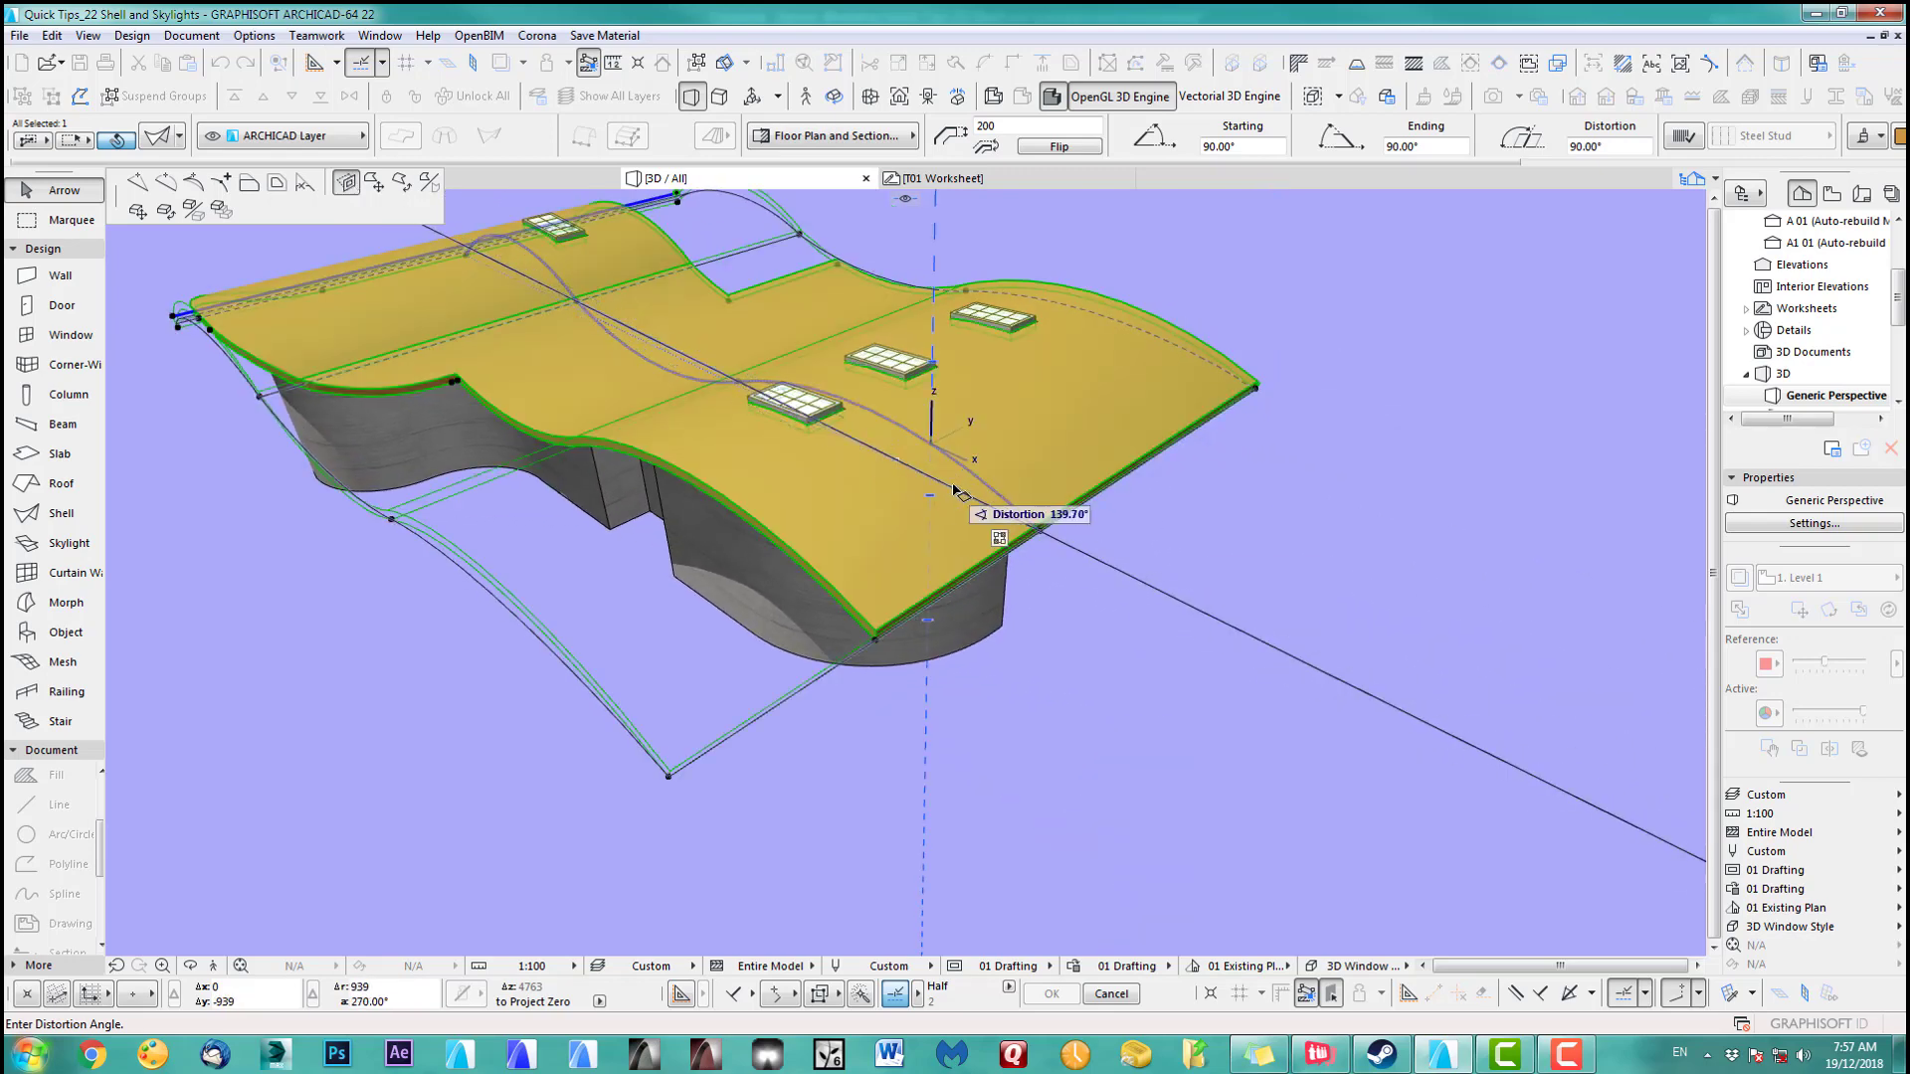
left_click(1025, 449)
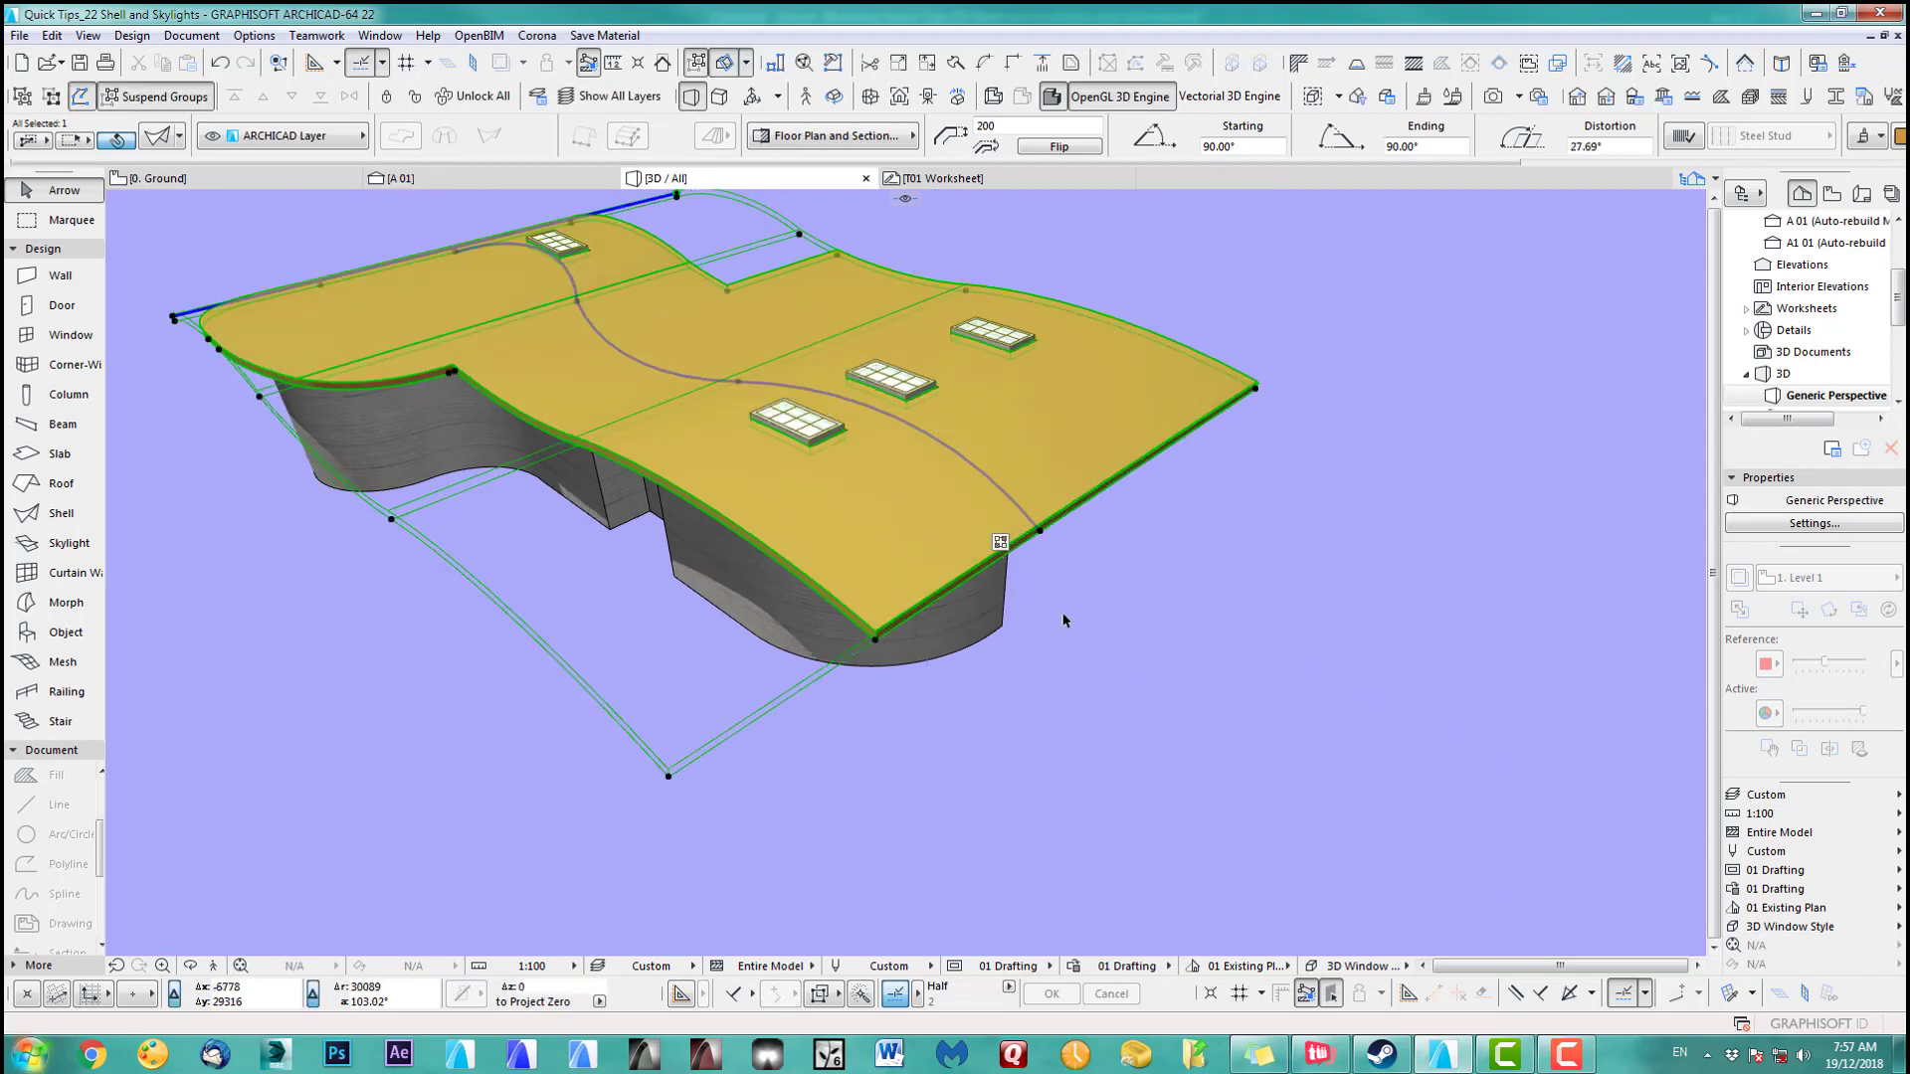
key("o")
left_click_drag(822, 517, 1098, 577)
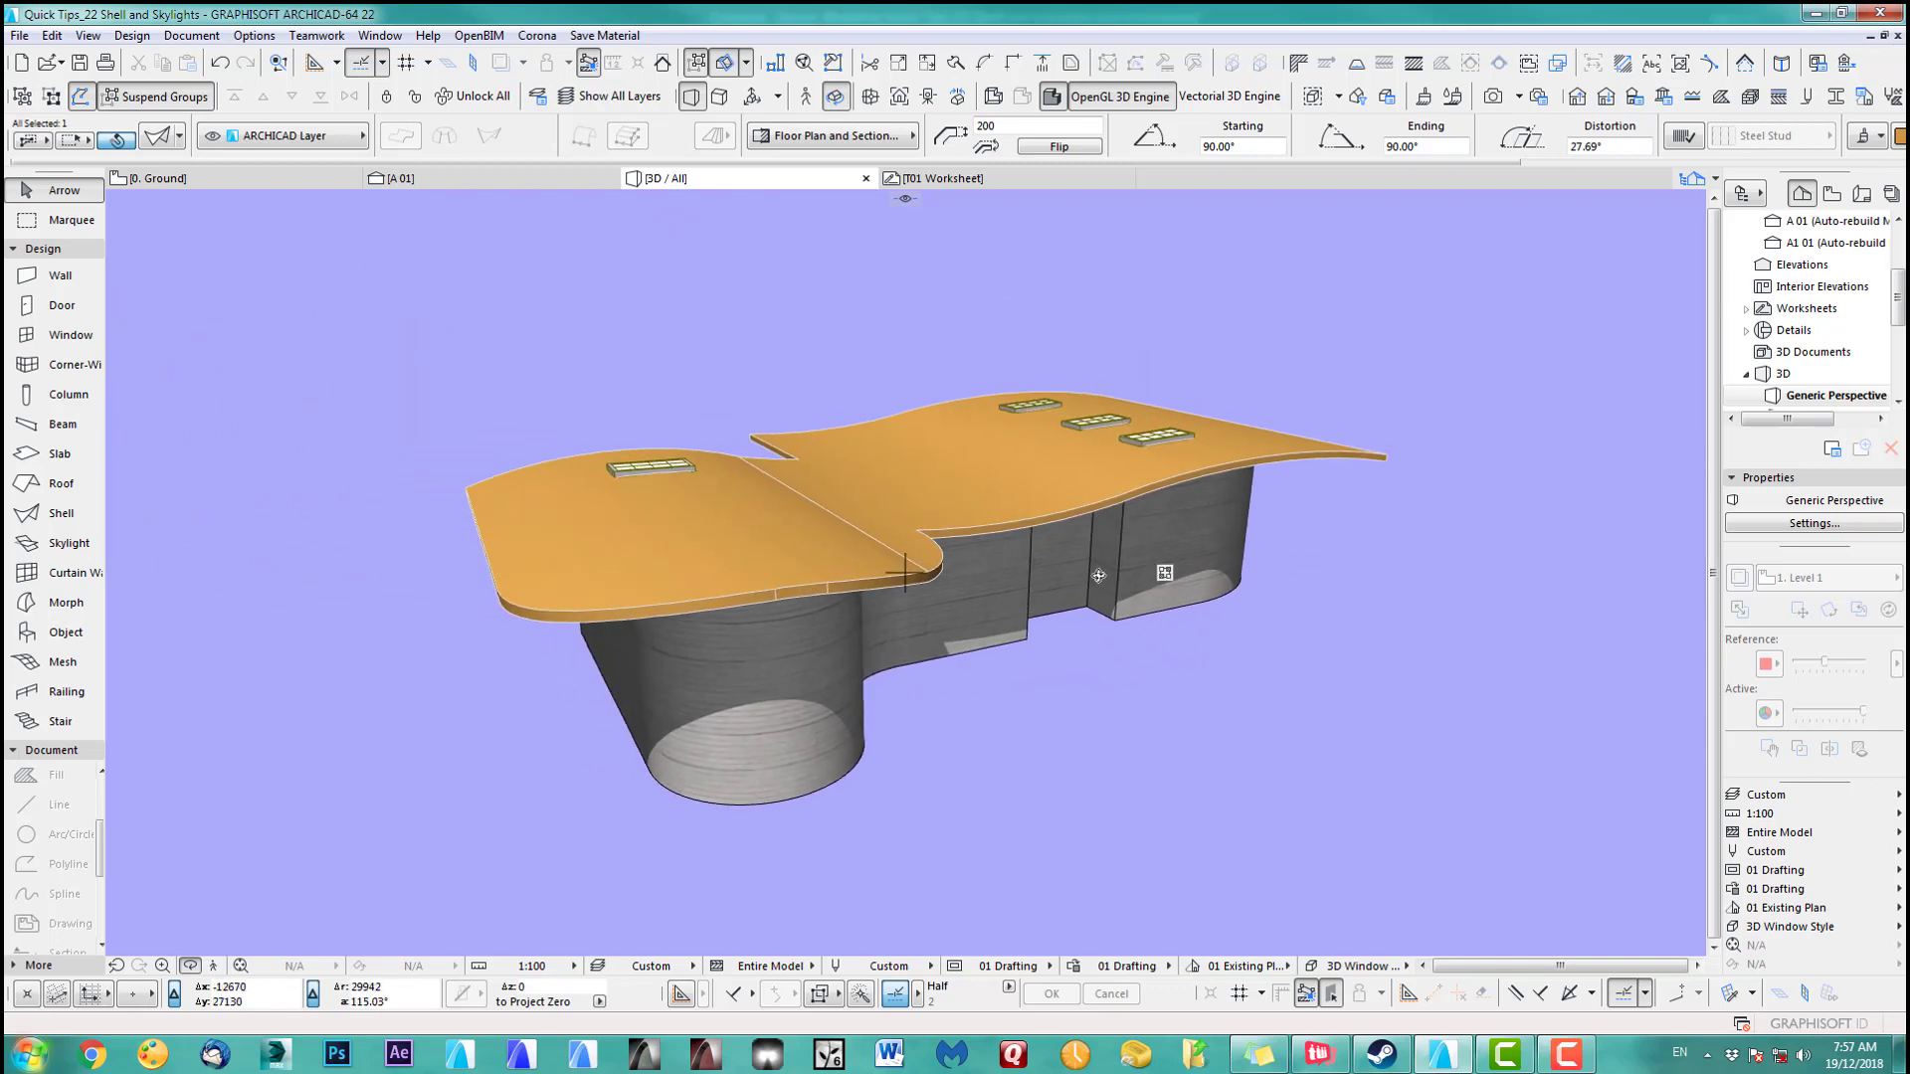